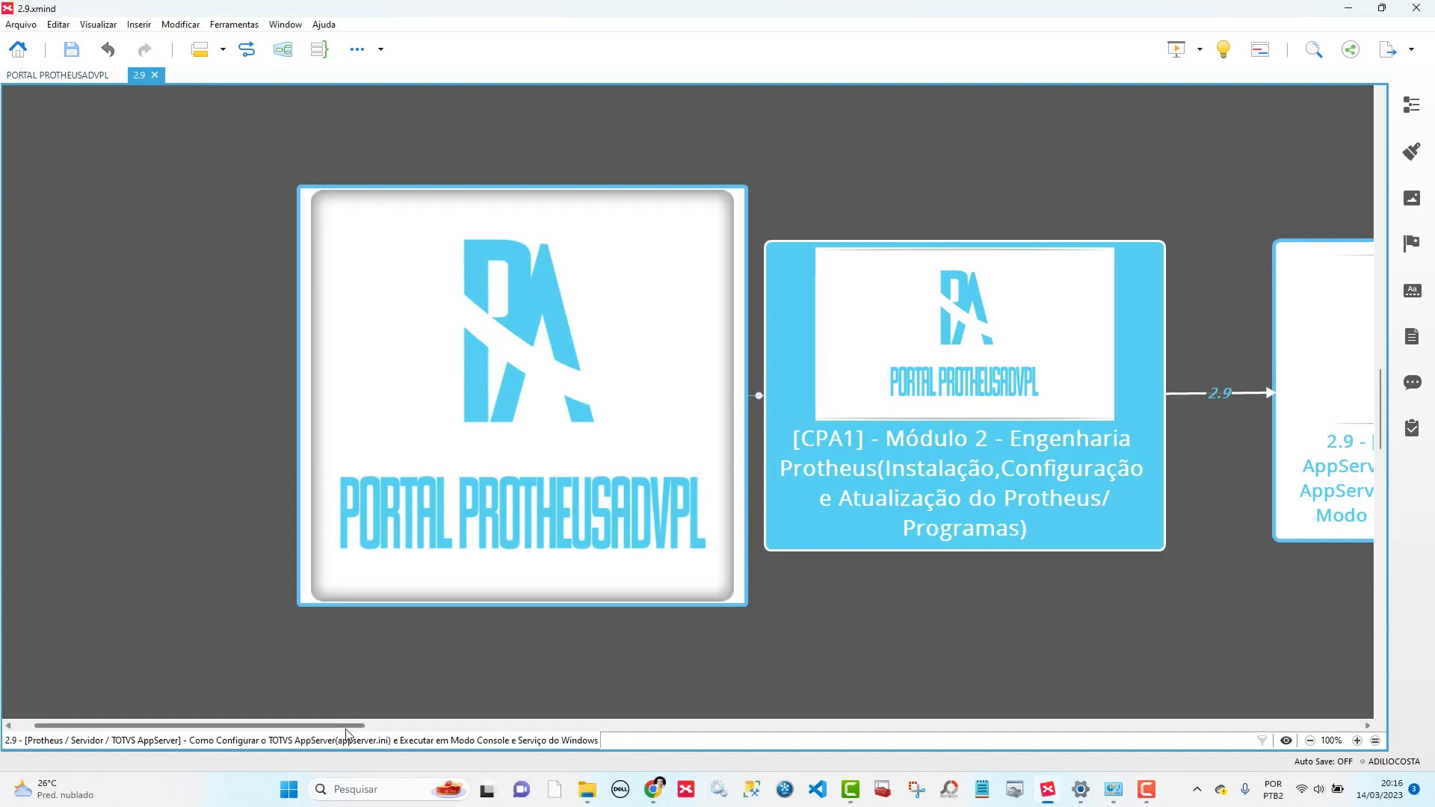
# - Examine the lesson's mind map from the module topic through the installation steps to the appserver.ini configuration sections
pyautogui.moveTo(351, 731); pyautogui.dragTo(525, 692)
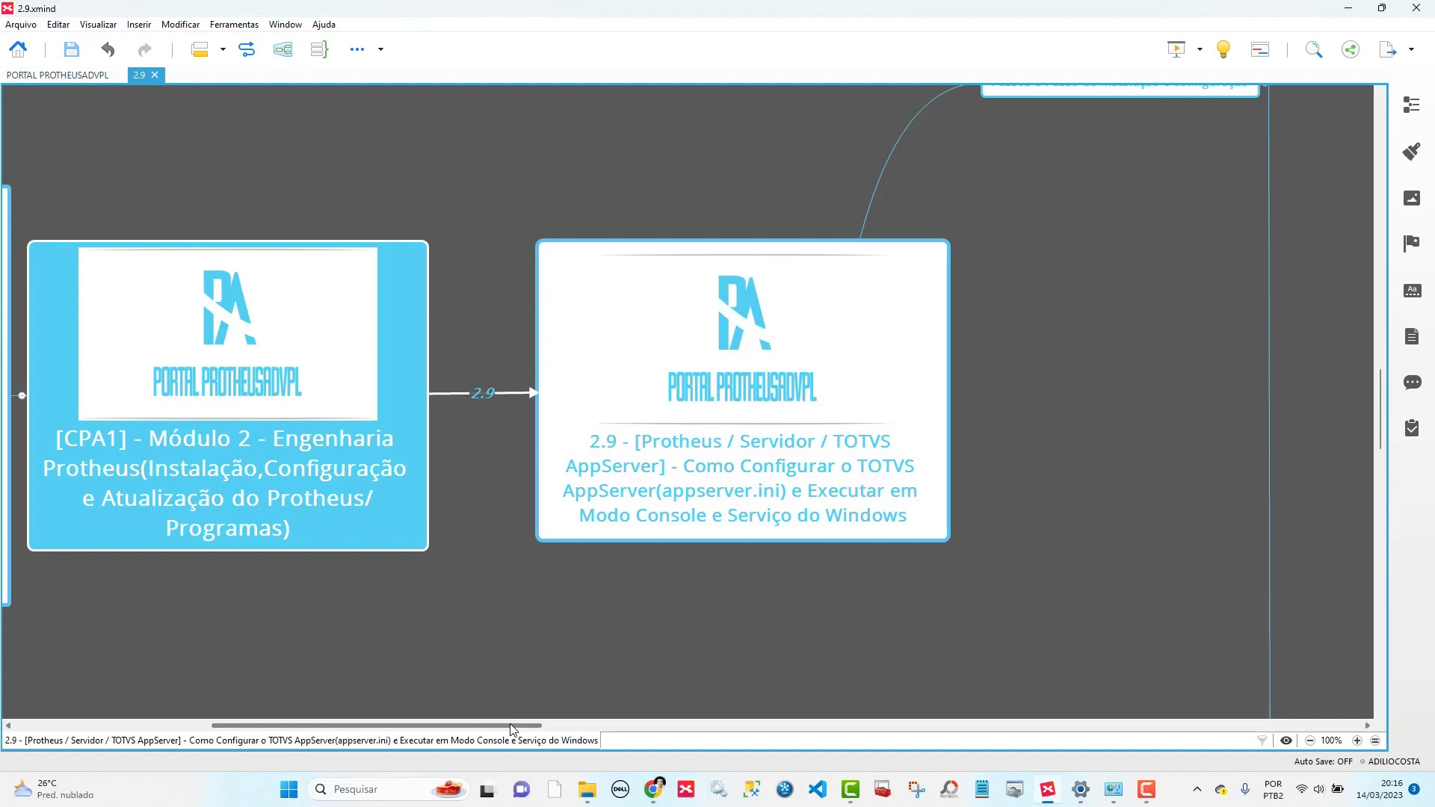
pyautogui.moveTo(513, 729); pyautogui.dragTo(613, 727)
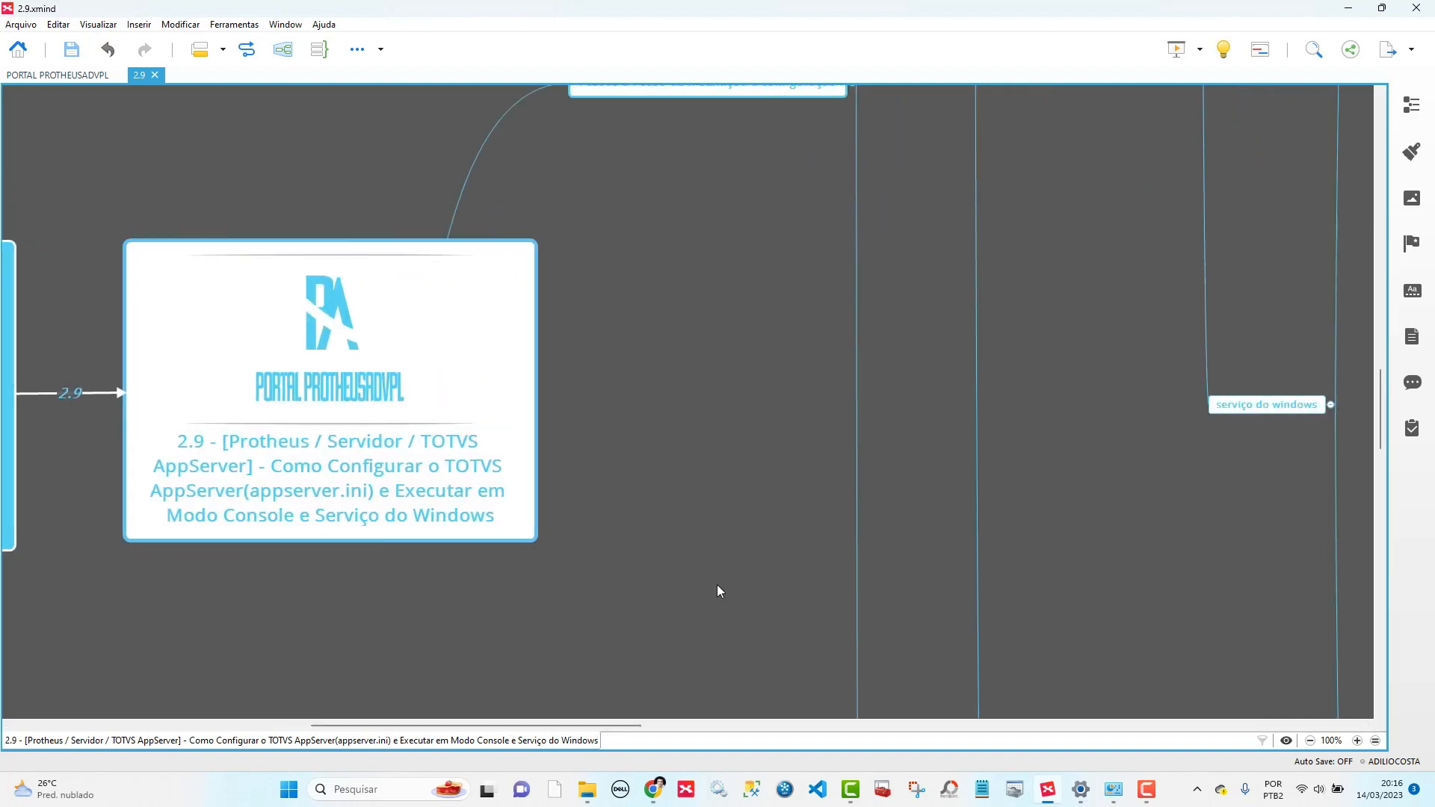
pyautogui.scroll(3, 717, 587)
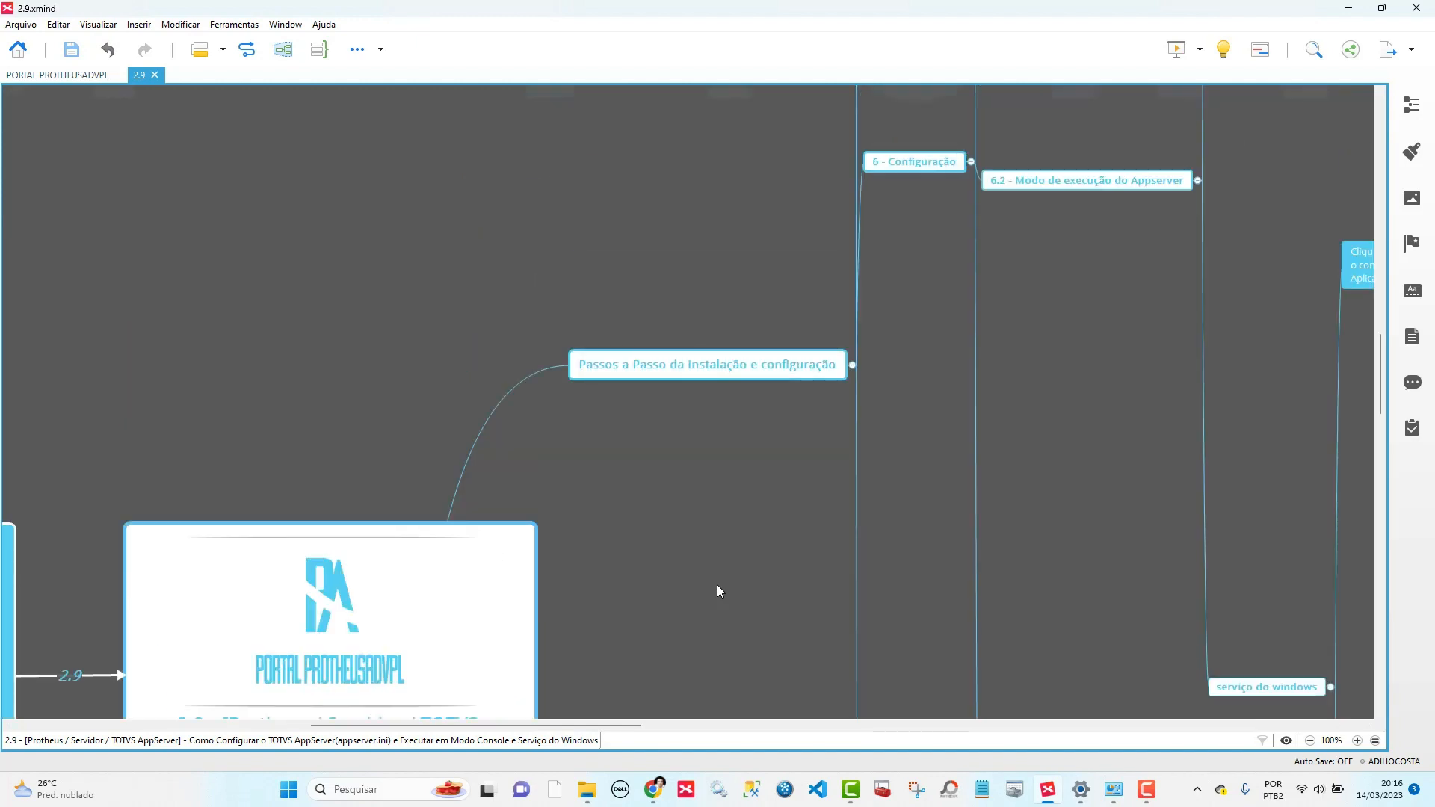
pyautogui.scroll(2, 716, 585)
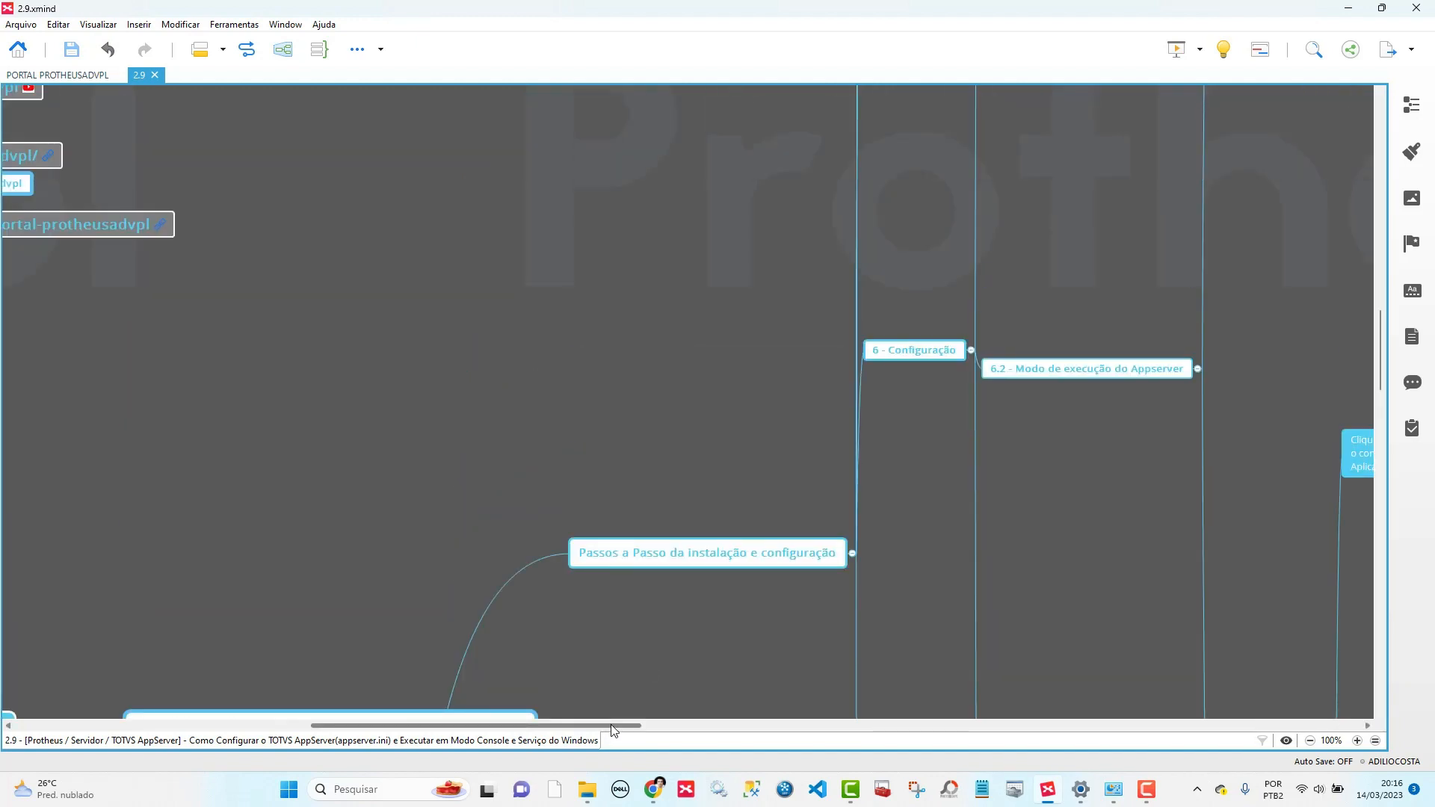
pyautogui.moveTo(613, 727); pyautogui.dragTo(753, 712)
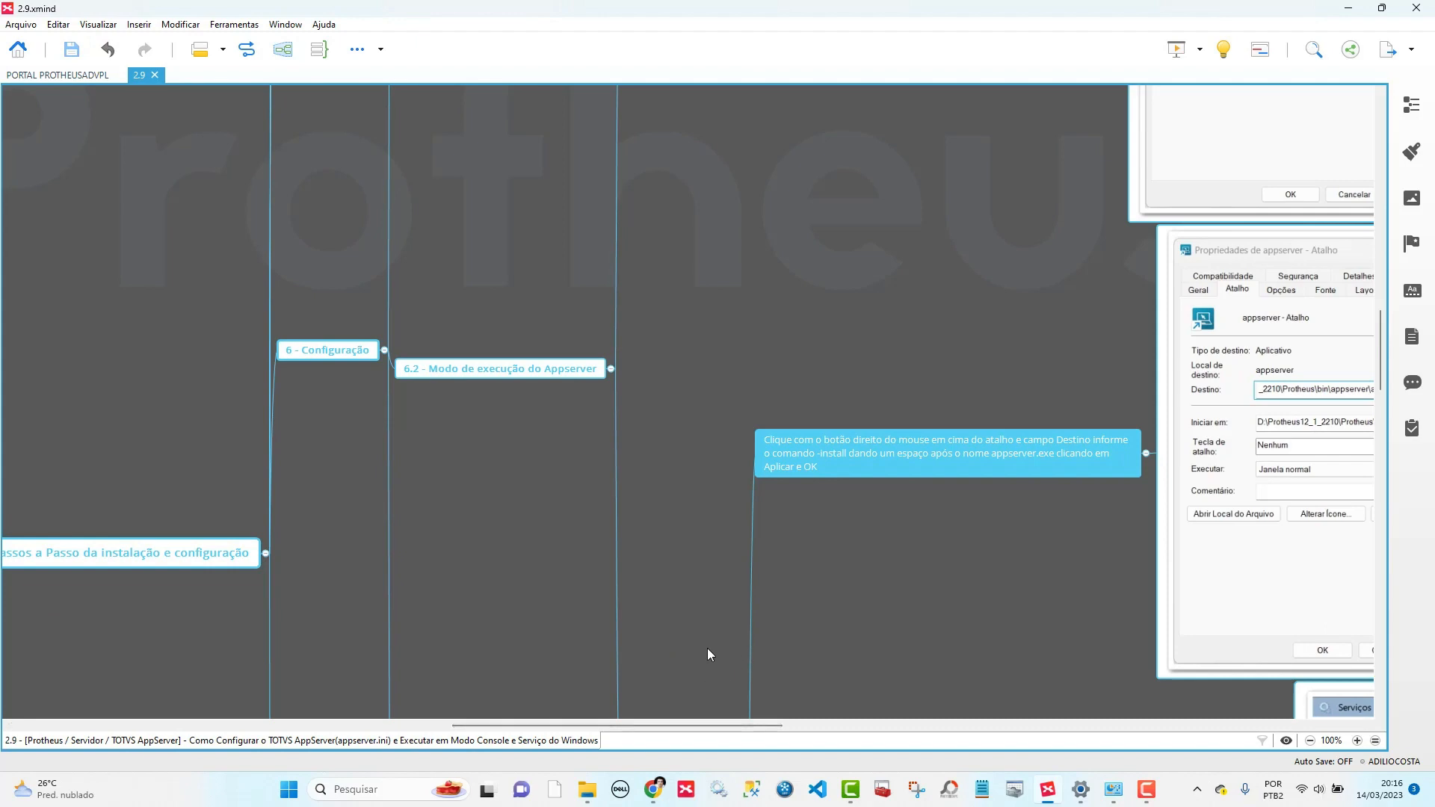
pyautogui.scroll(5, 707, 648)
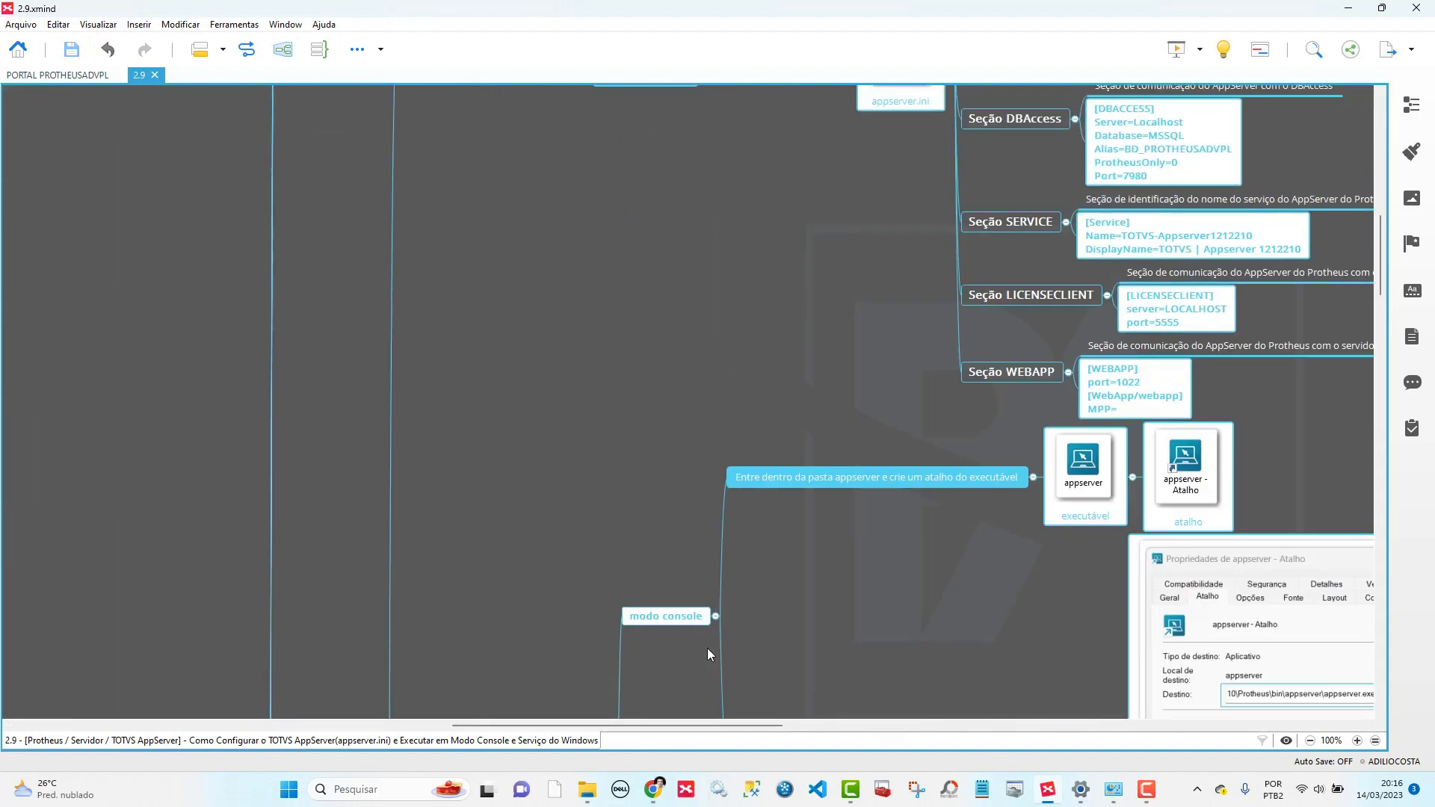
pyautogui.scroll(3, 708, 650)
pyautogui.scroll(1, 707, 654)
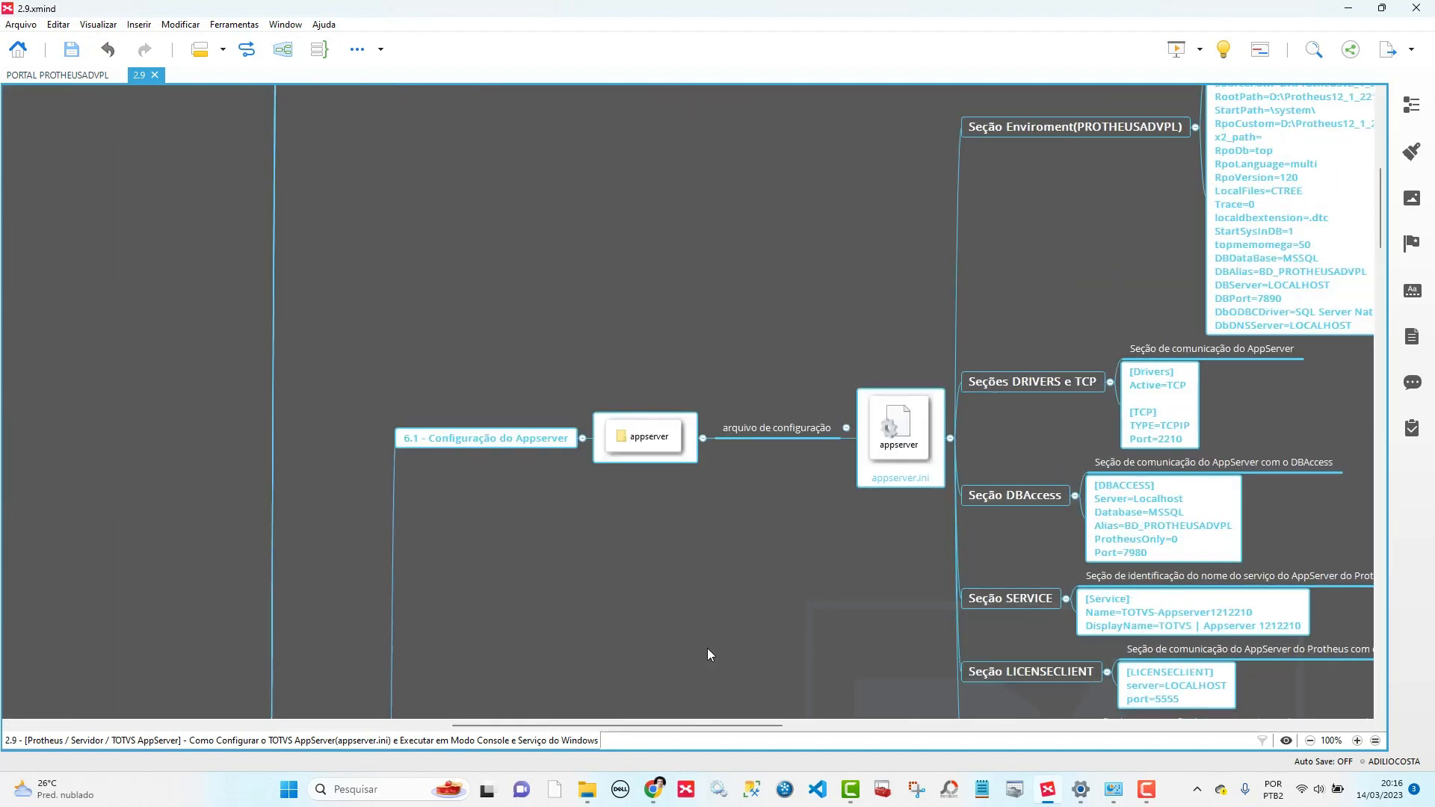
pyautogui.scroll(3, 707, 648)
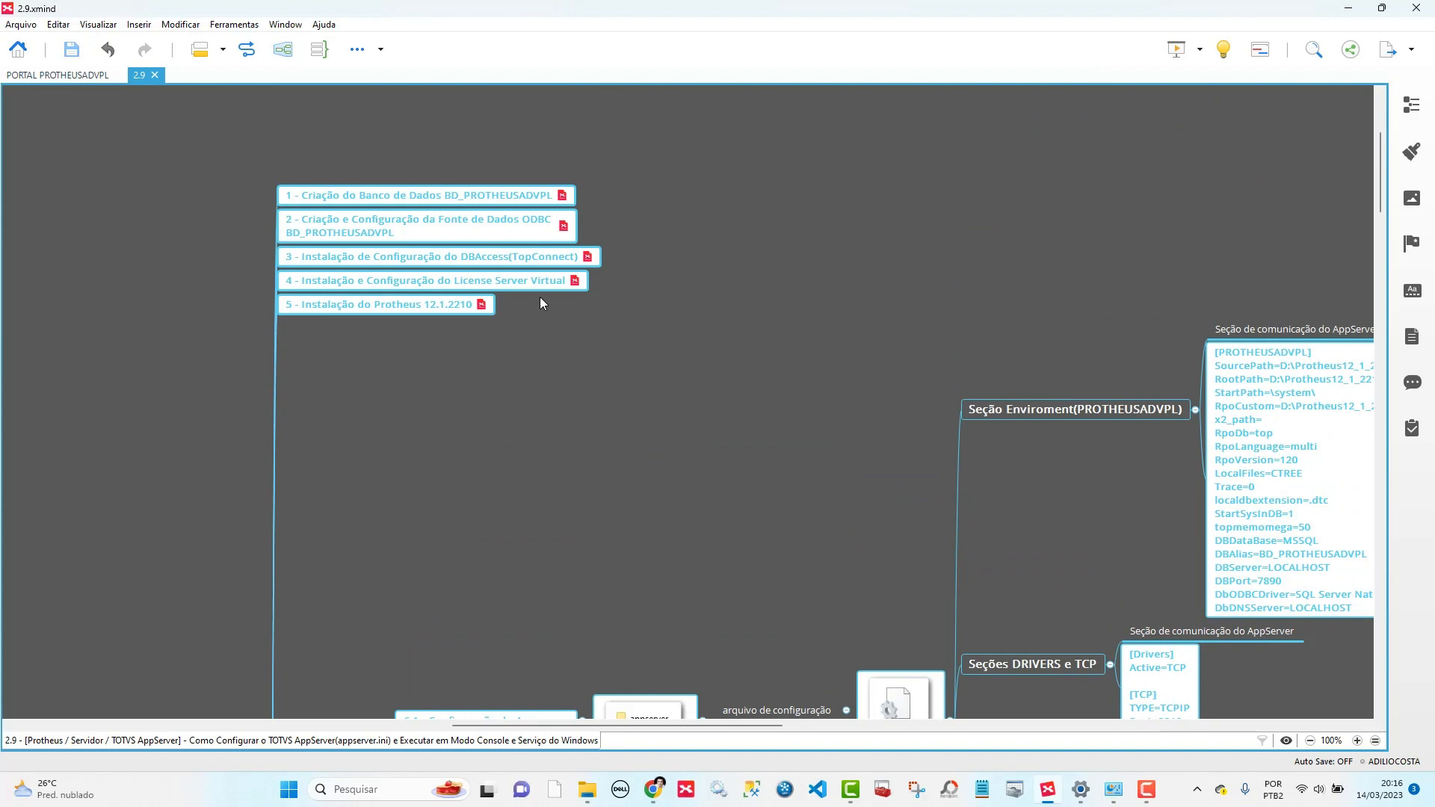
pyautogui.click(351, 310)
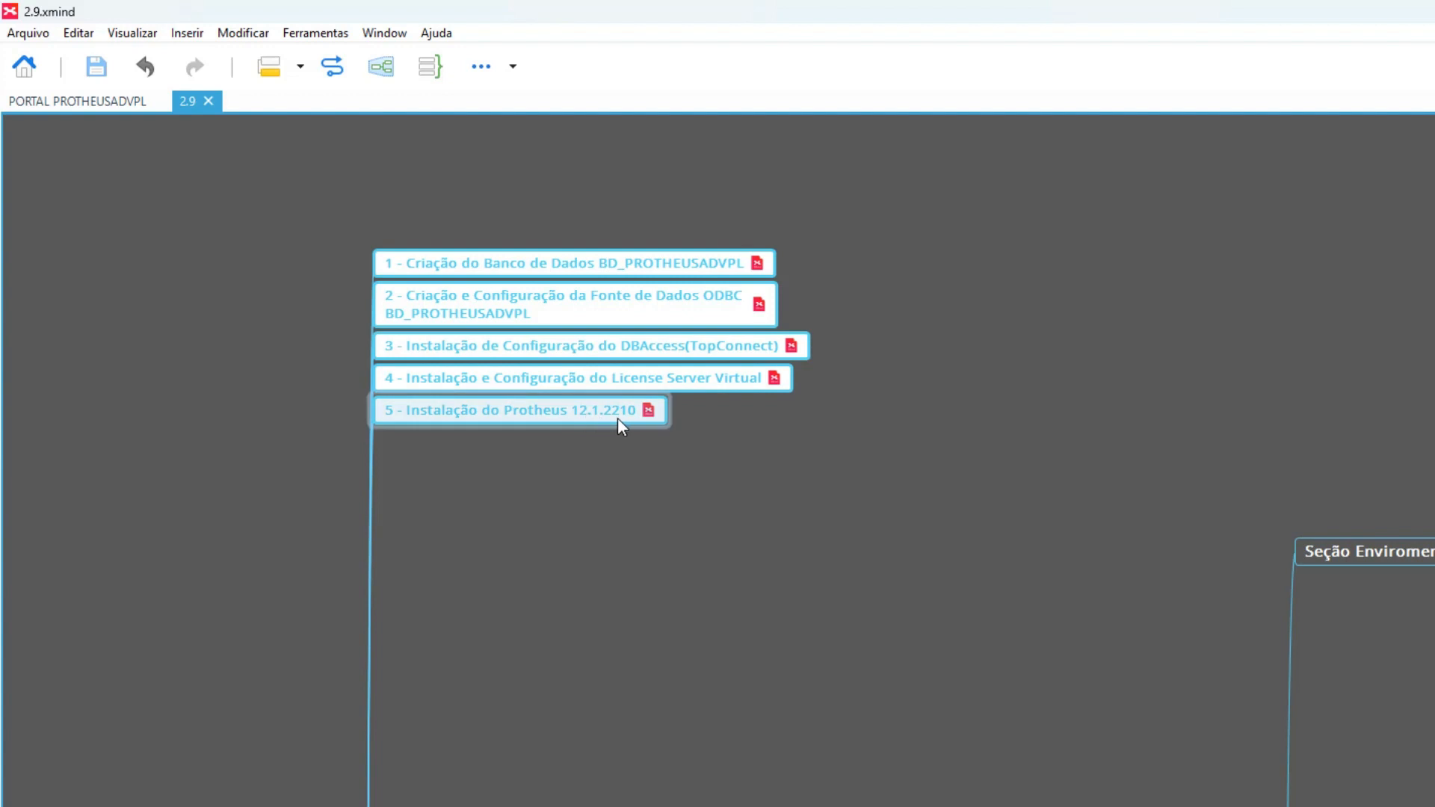
pyautogui.scroll(-2, 943, 675)
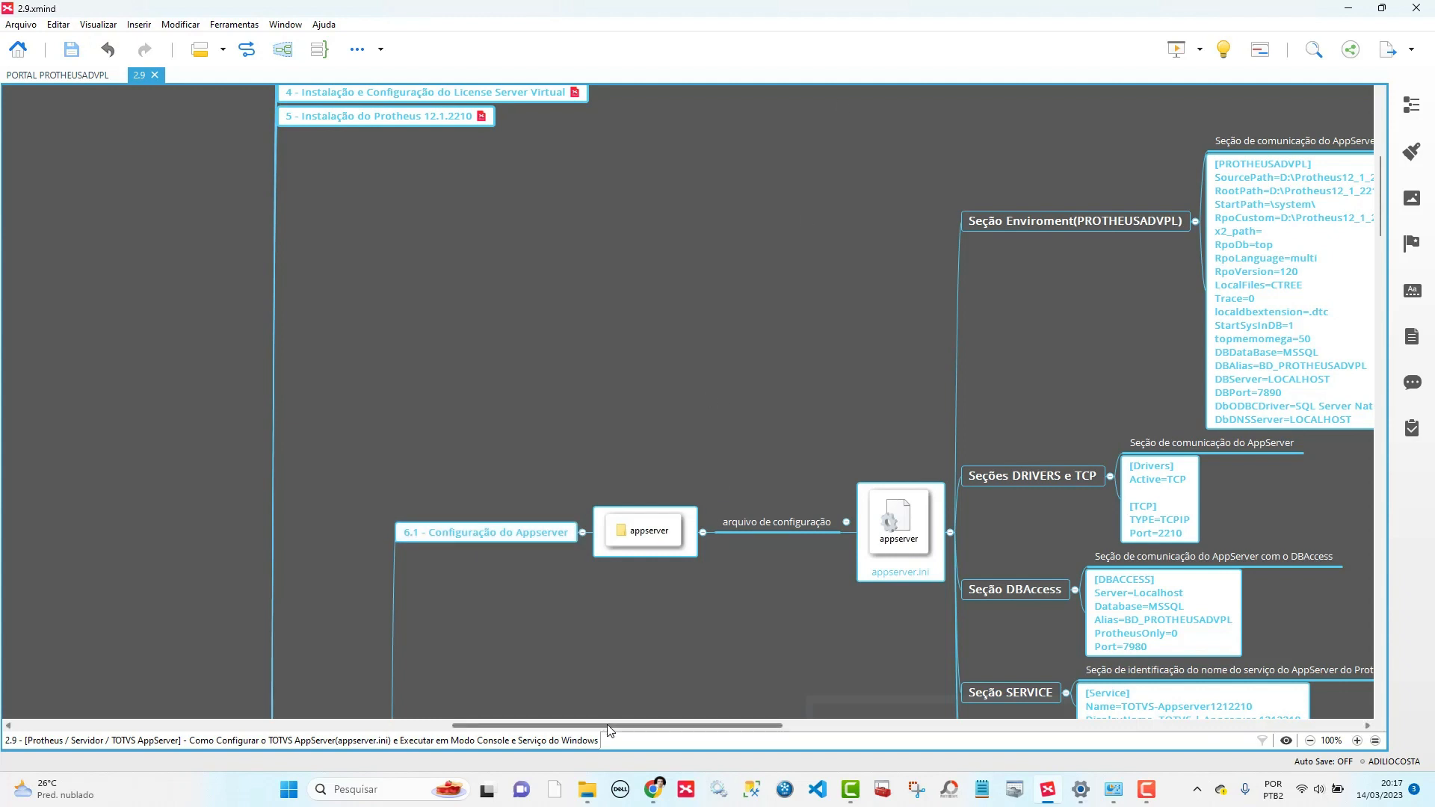
pyautogui.moveTo(610, 731); pyautogui.dragTo(708, 729)
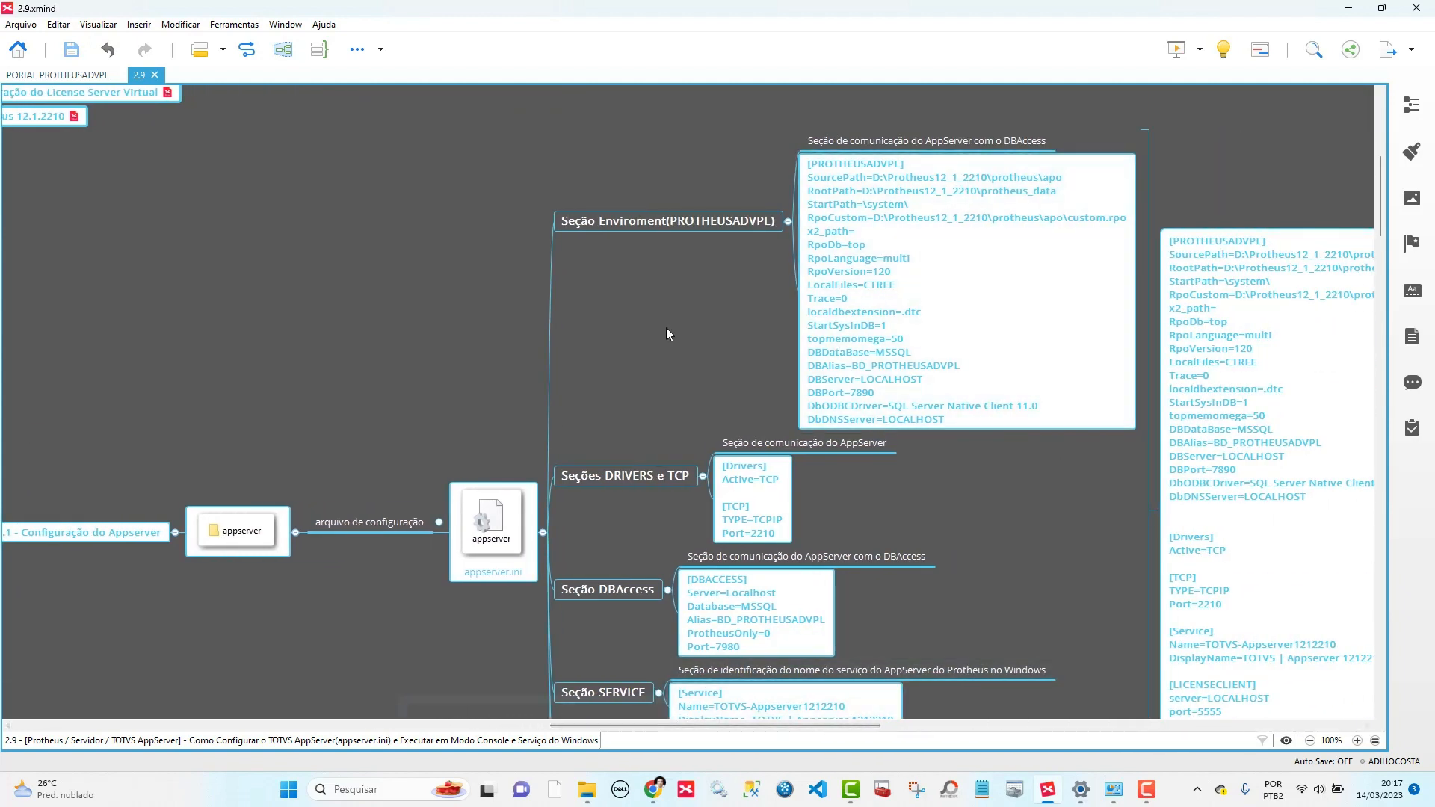
pyautogui.click(497, 535)
# - Switch to File Explorer and go to the folder D:\Protheus_12_1_2210\Protheus\bin\appserver
pyautogui.moveTo(591, 799)
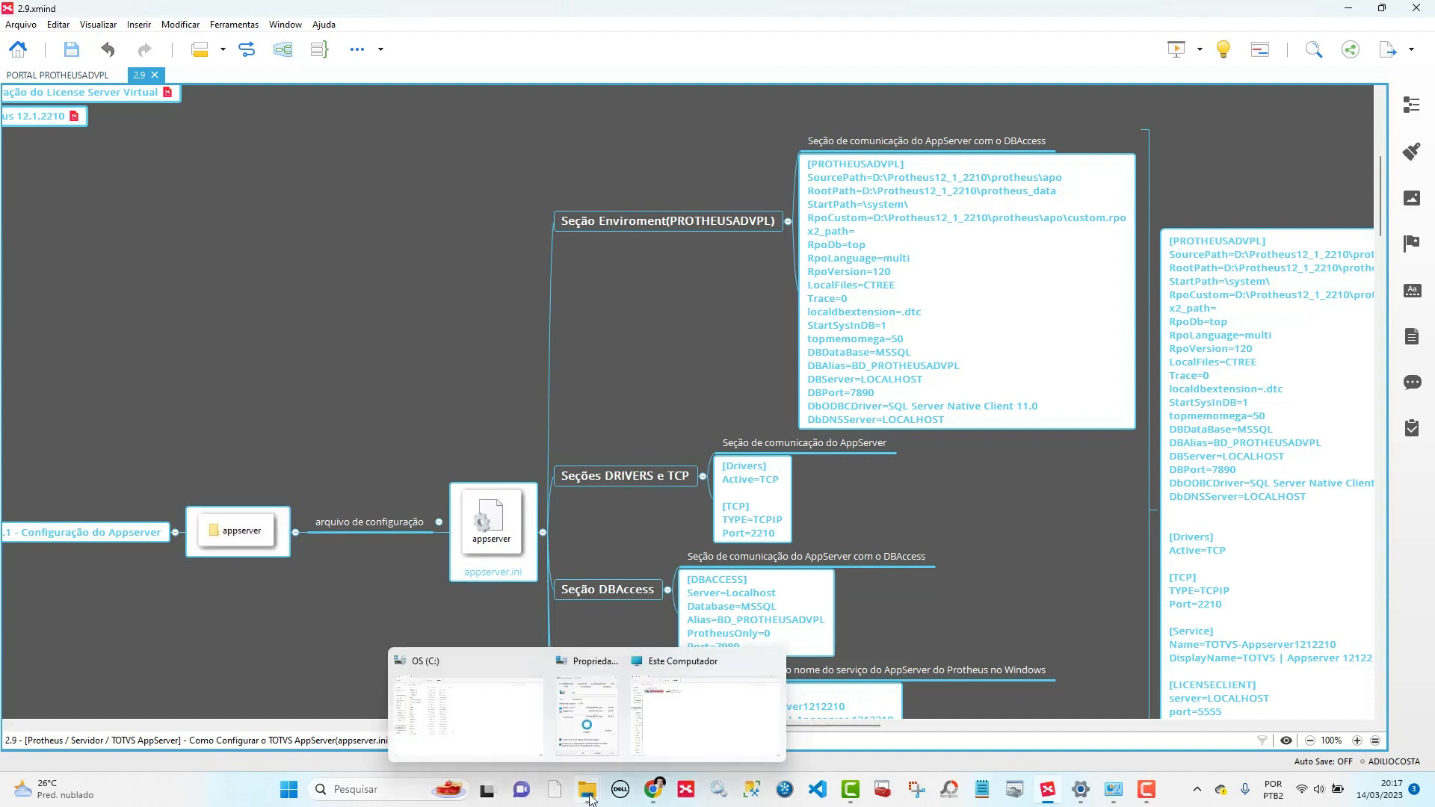
pyautogui.click(491, 730)
pyautogui.click(84, 526)
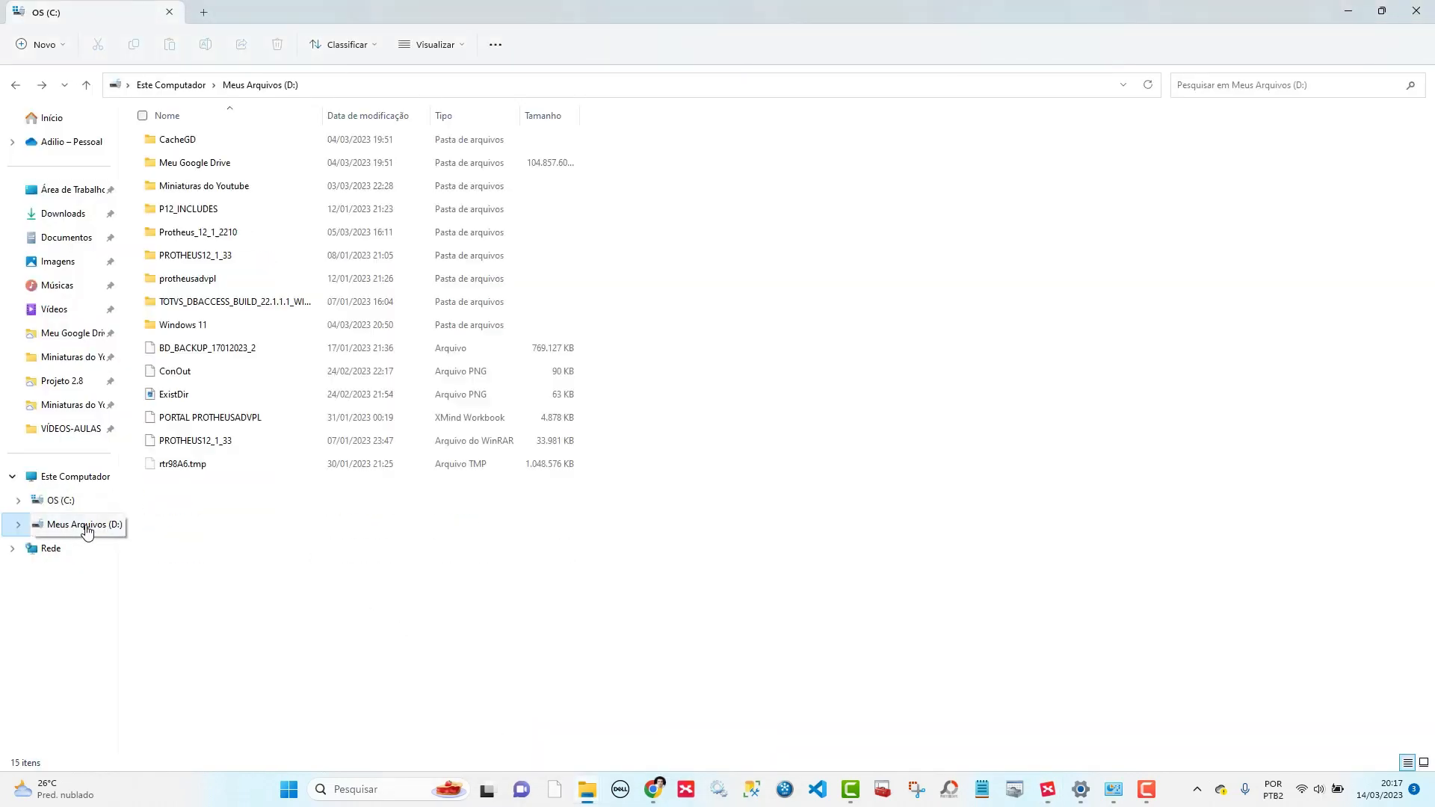
pyautogui.doubleClick(202, 239)
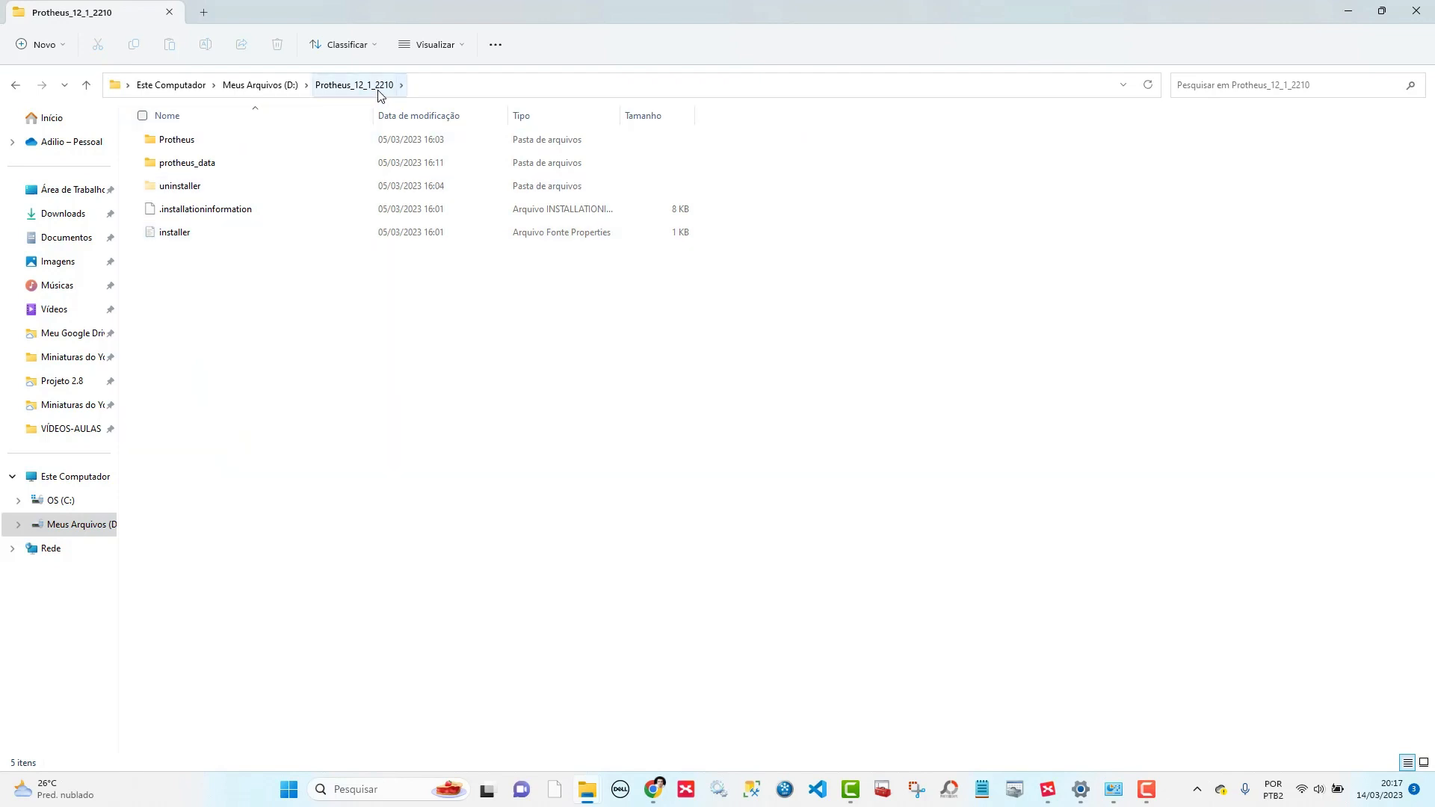
pyautogui.doubleClick(186, 146)
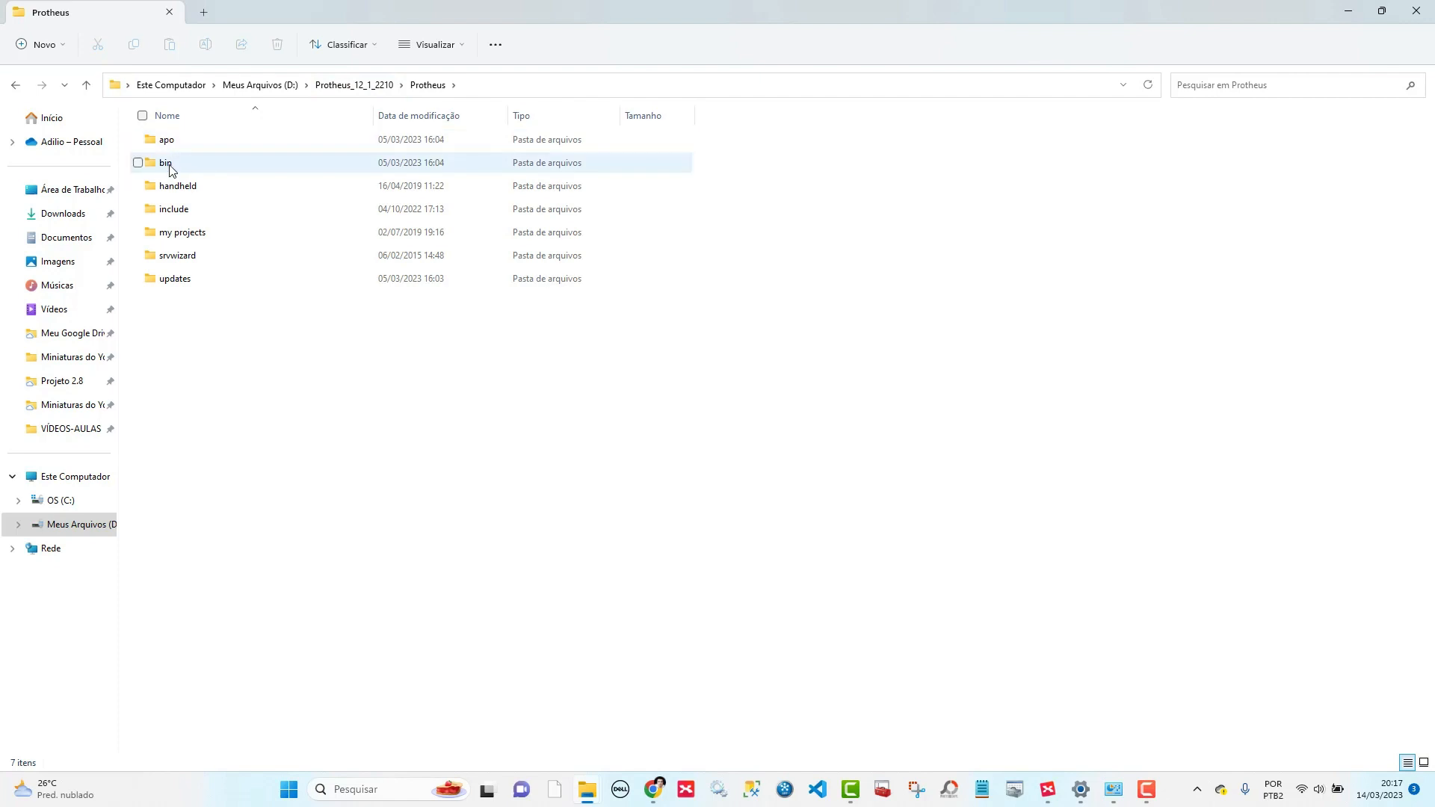
pyautogui.doubleClick(170, 166)
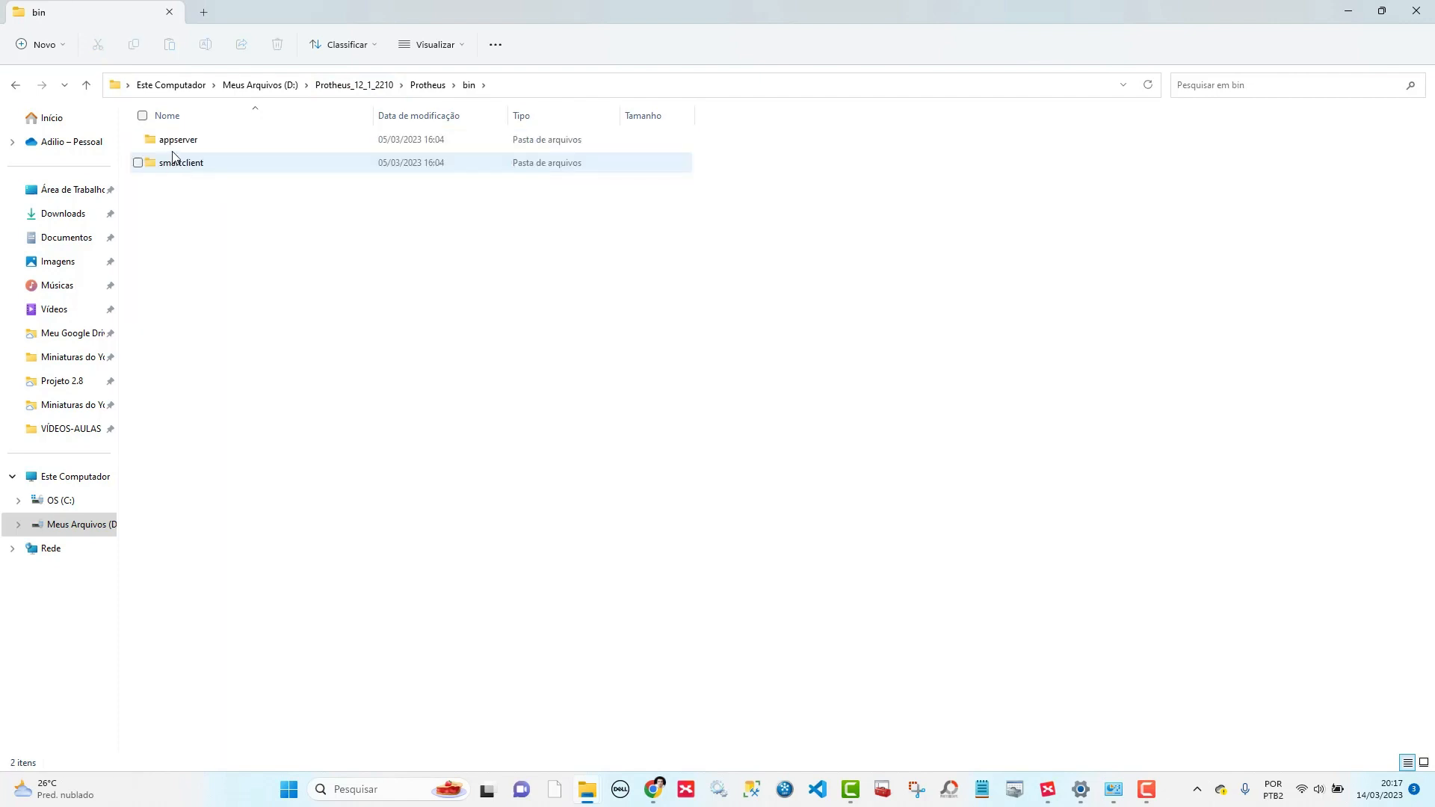
pyautogui.doubleClick(173, 144)
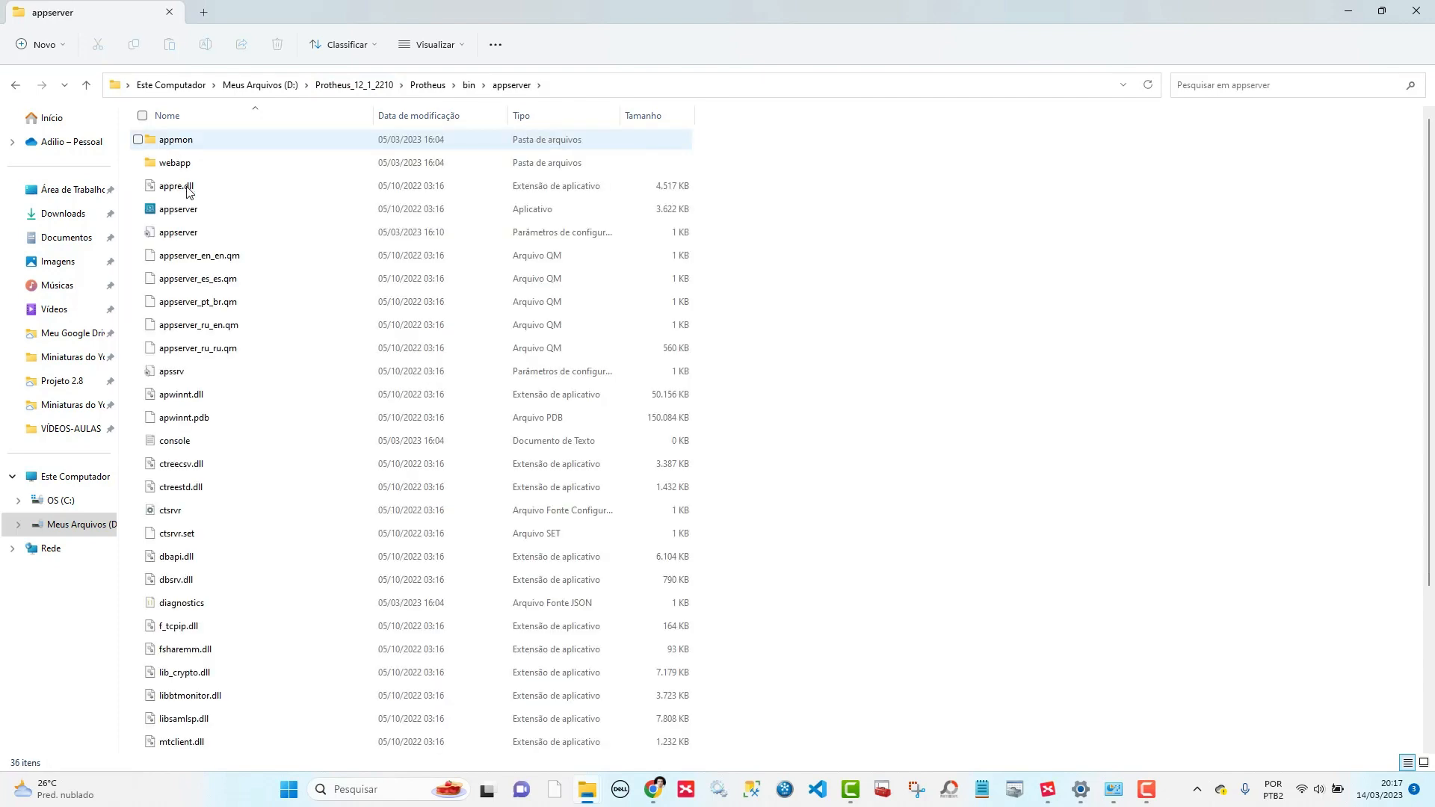
# - Open the appserver configuration settings file in Notepad and reposition its window over the folder listing
pyautogui.click(187, 237)
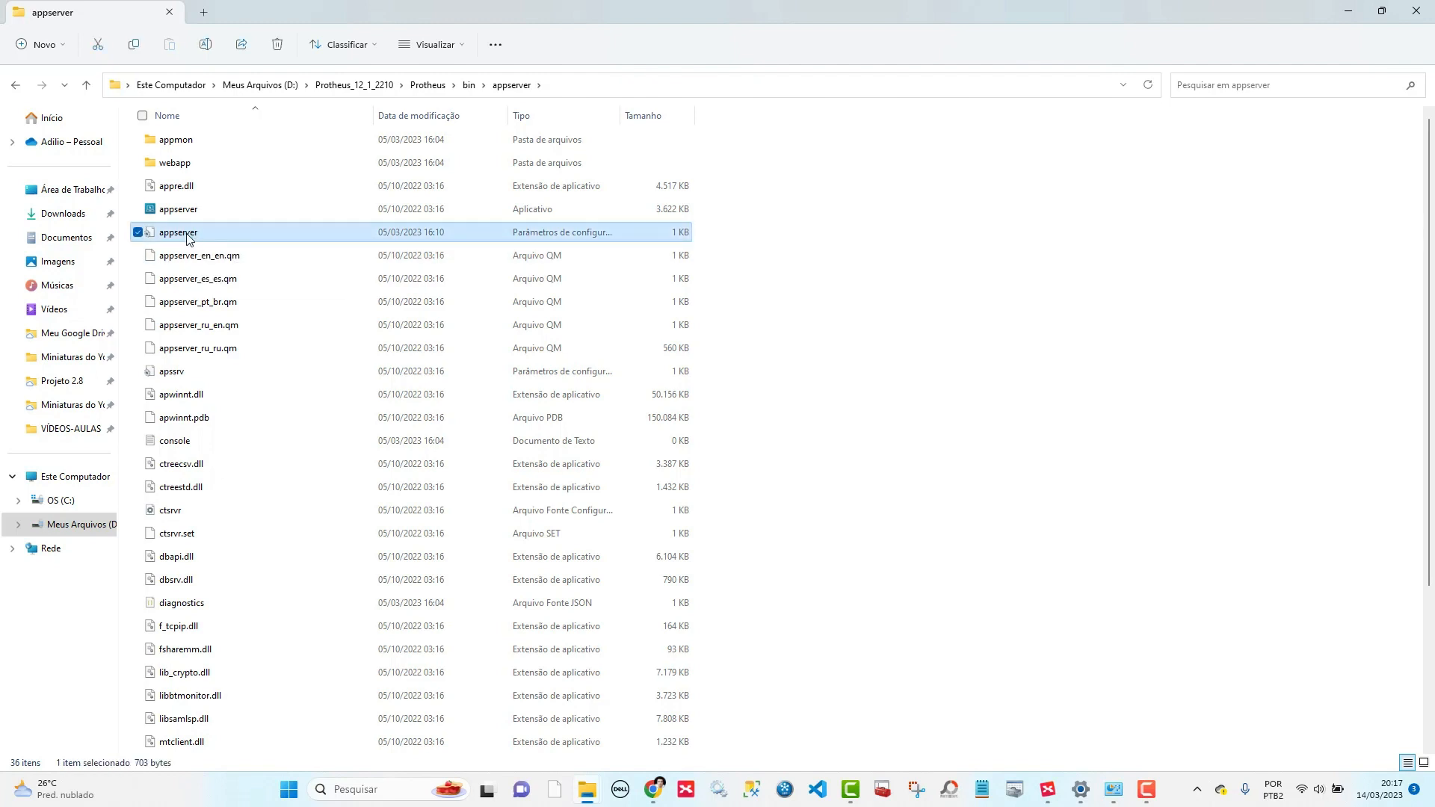
pyautogui.doubleClick(188, 238)
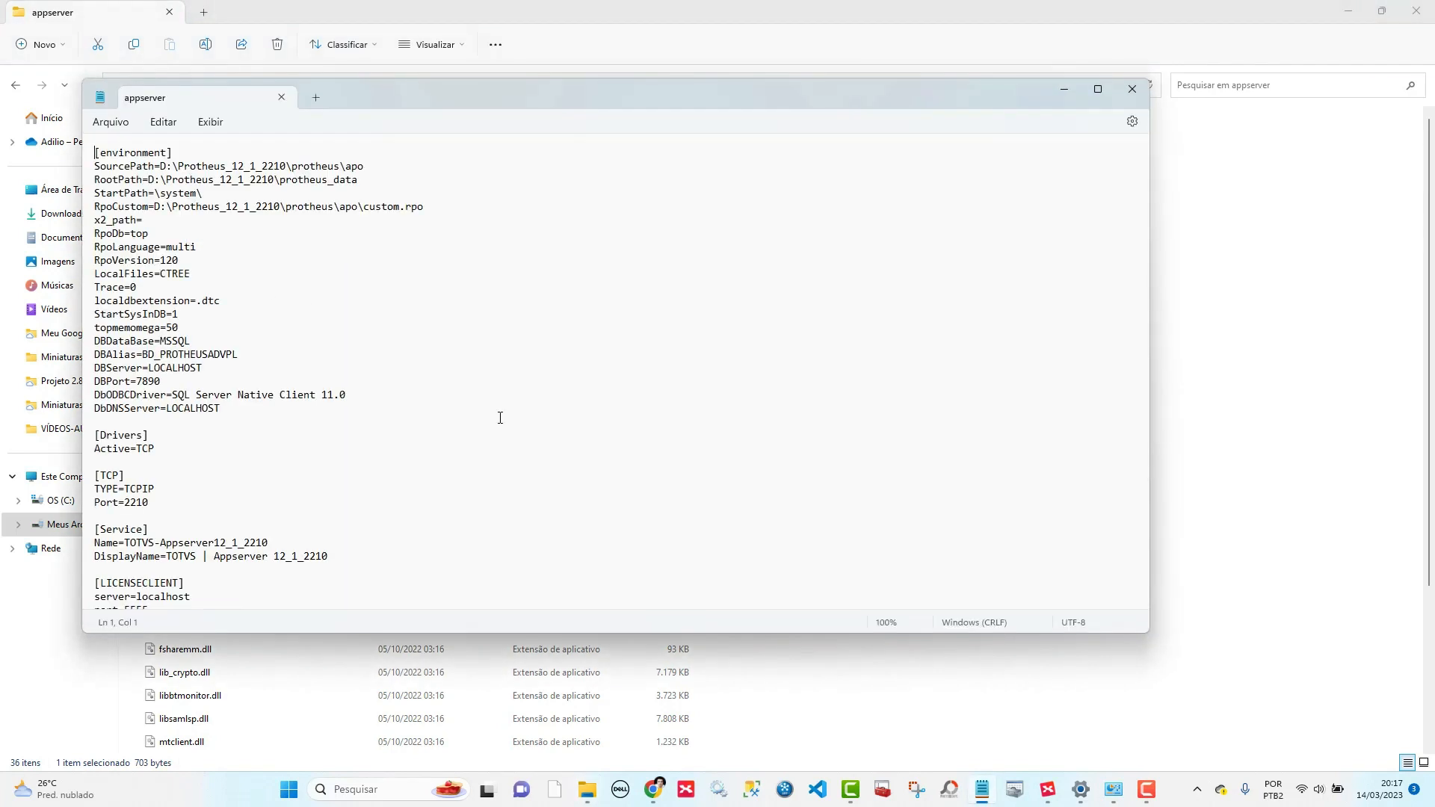
pyautogui.moveTo(631, 98); pyautogui.dragTo(794, 172)
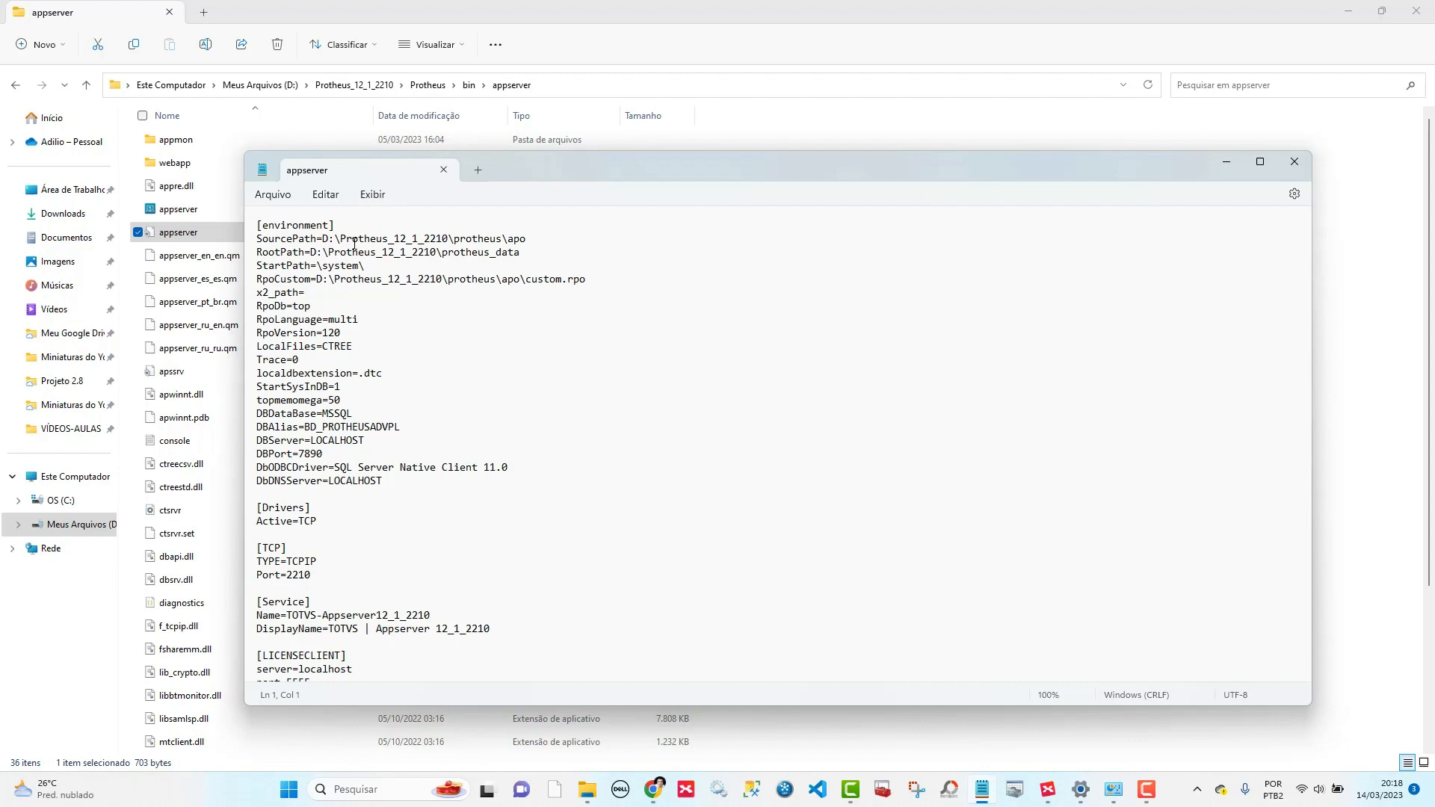
# - Compare the file's [environment] section with the Seção Enviroment(PROTHEUSADVPL) topic in the XMind map
pyautogui.click(299, 307)
pyautogui.click(310, 228)
pyautogui.click(1049, 797)
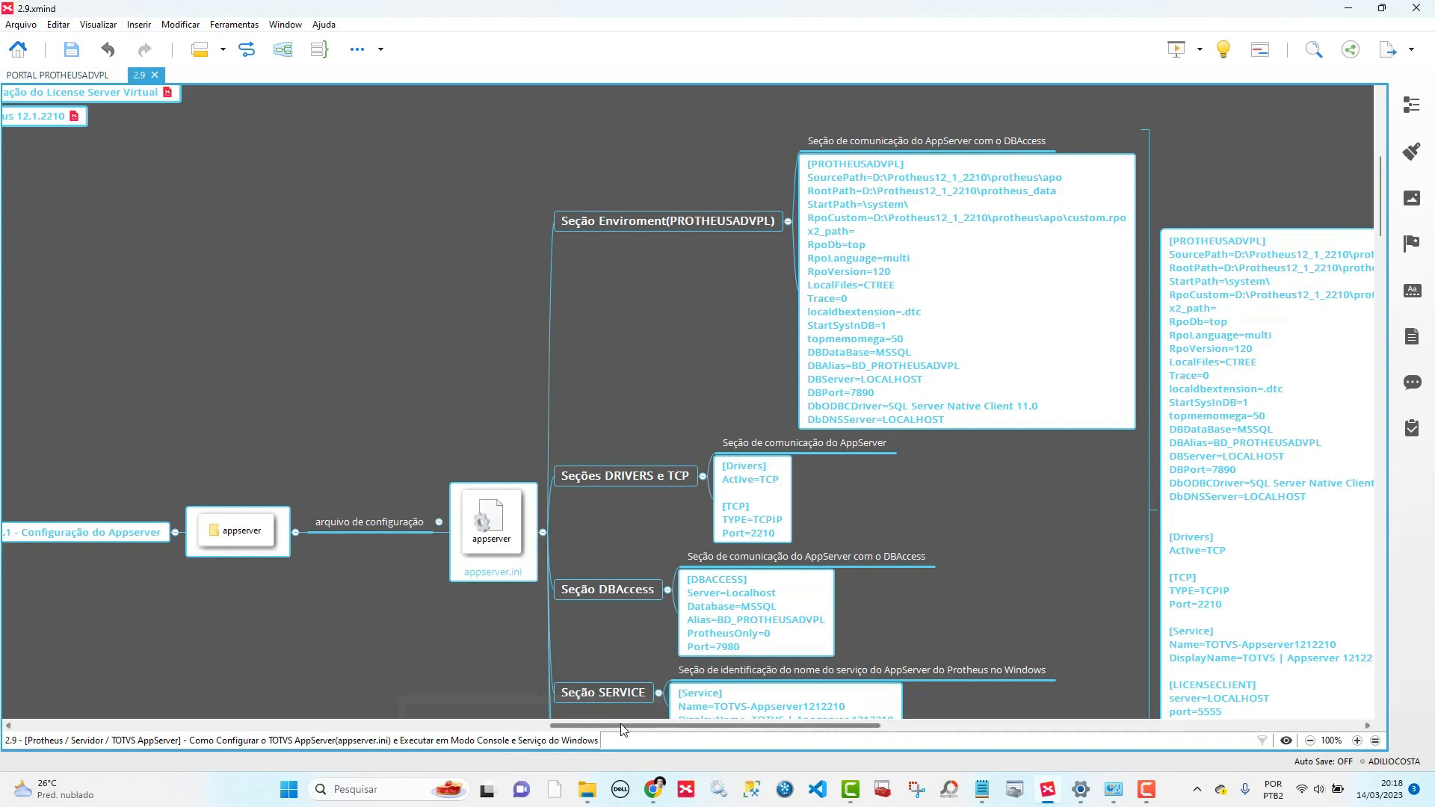
pyautogui.moveTo(620, 724); pyautogui.dragTo(667, 724)
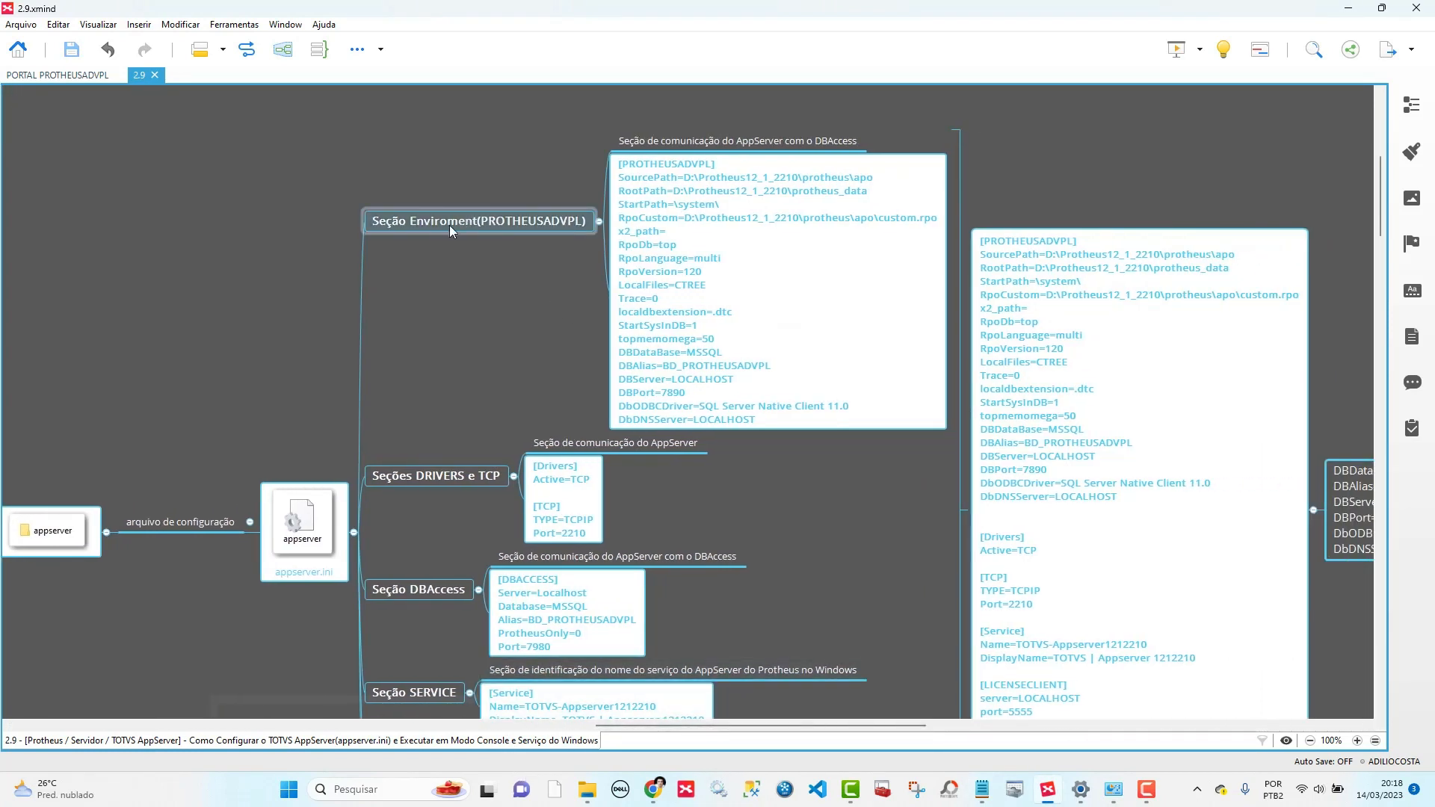
pyautogui.click(689, 177)
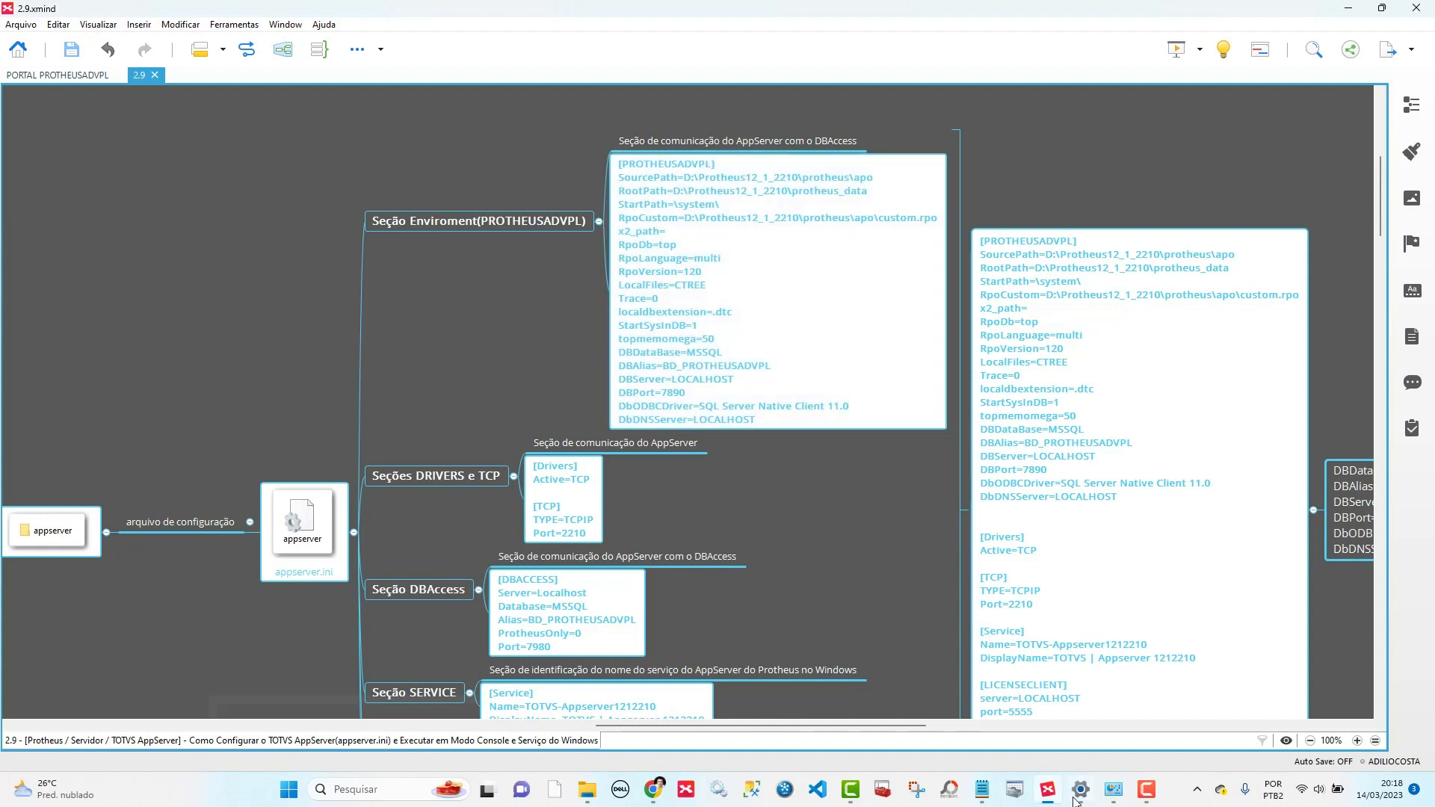
# - Return to the appserver file in Notepad and rename the [environment] section header to [PROTHEUSADVPL]
pyautogui.click(982, 791)
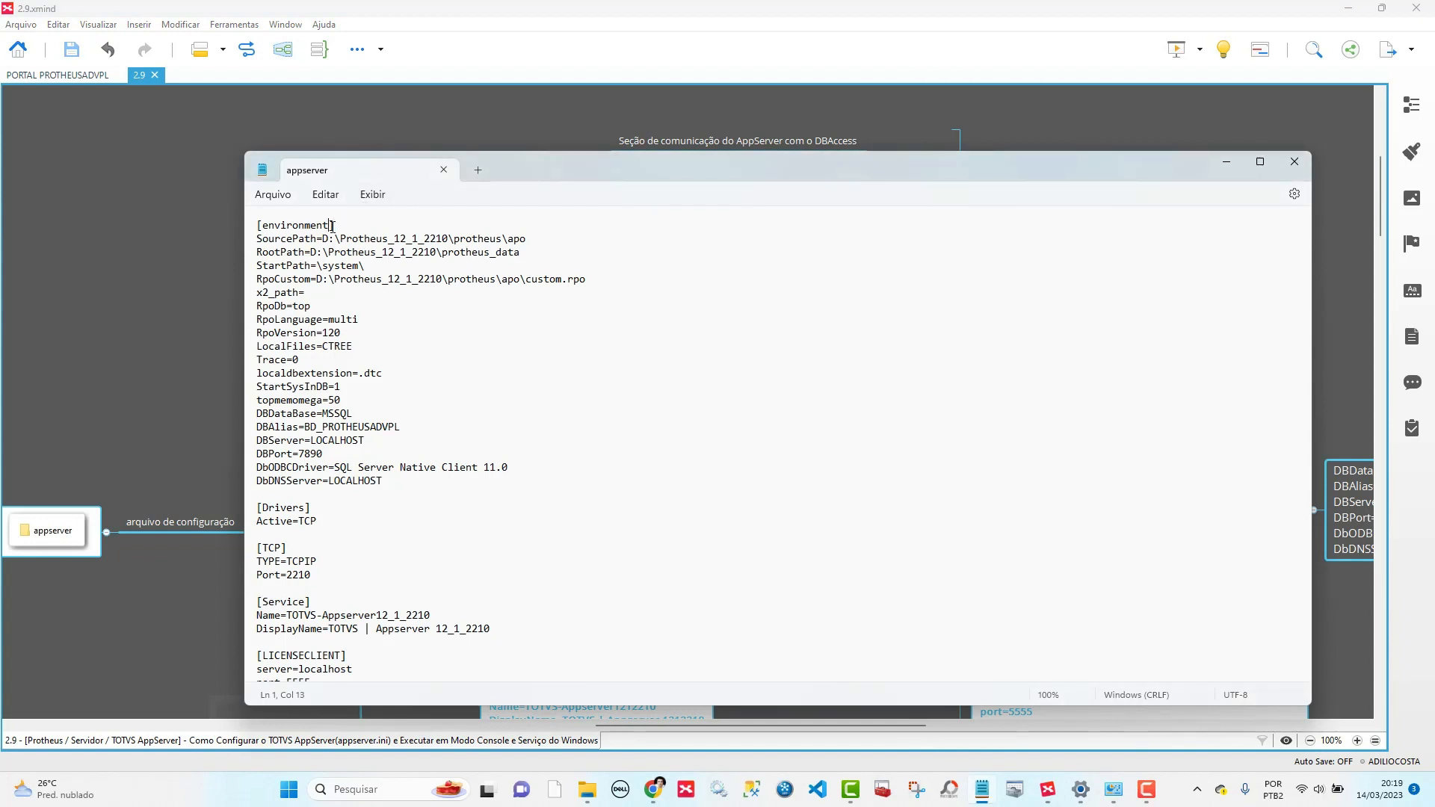
pyautogui.press('BackSpace')
pyautogui.press('BackSpace')
pyautogui.press('BackSpace')
pyautogui.press('BackSpace')
pyautogui.press('BackSpace')
pyautogui.press('BackSpace')
pyautogui.press('BackSpace')
pyautogui.press('BackSpace')
pyautogui.press('BackSpace')
pyautogui.press('BackSpace')
pyautogui.press('BackSpace')
pyautogui.write('PROTHEUSADVPL')
# - In File Explorer, open the Protheus installation's apo folder to check the location given by SourcePath
pyautogui.click(587, 790)
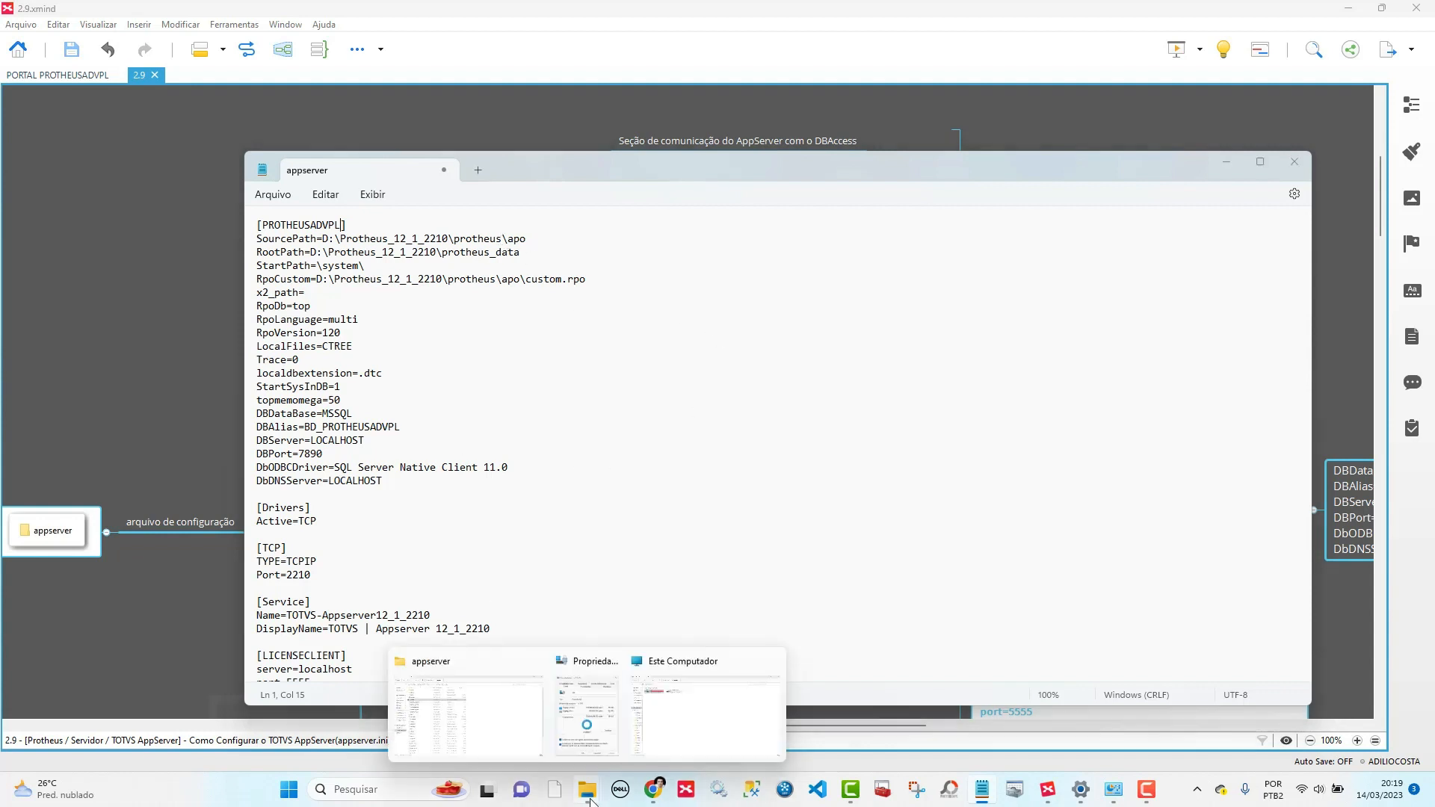
pyautogui.click(480, 716)
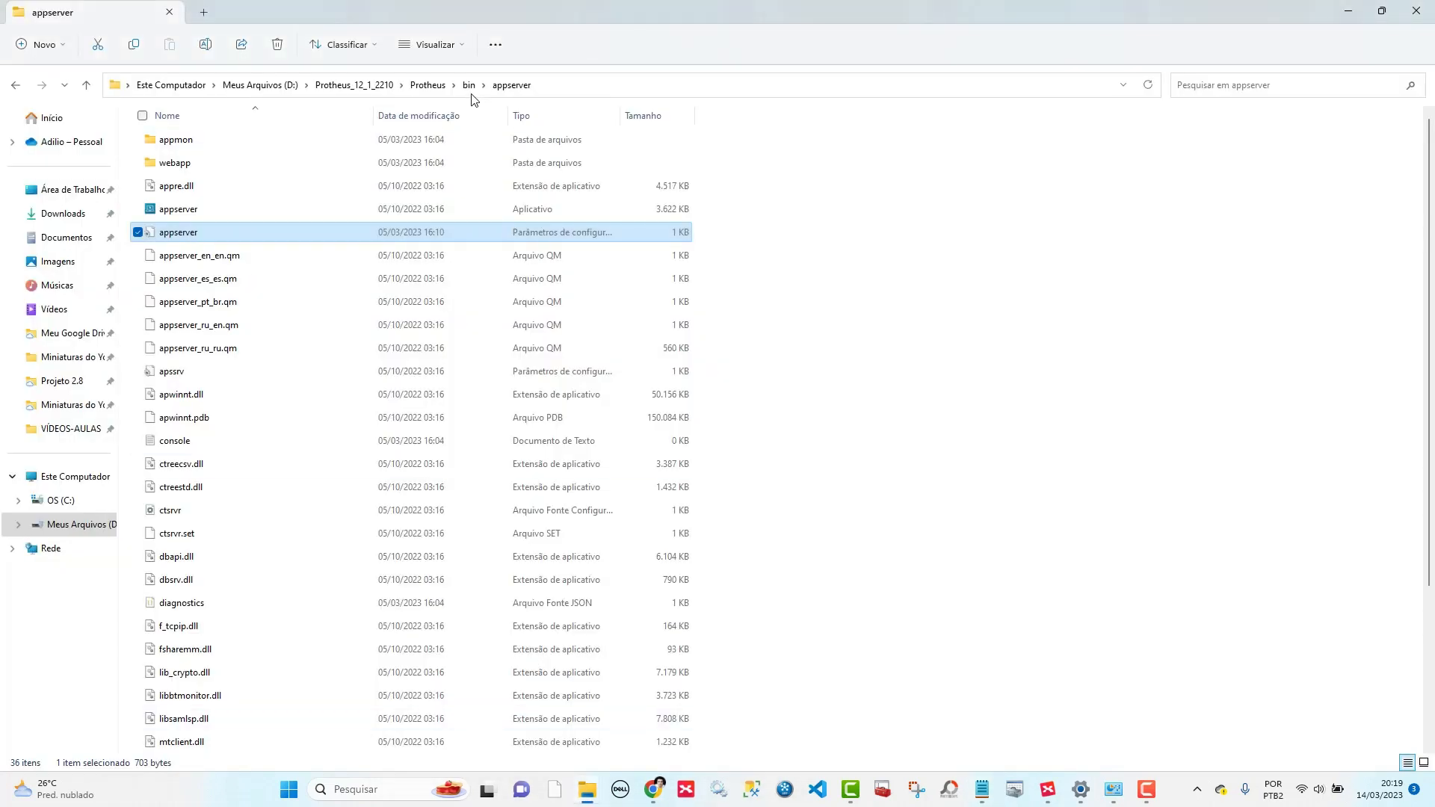
pyautogui.click(430, 85)
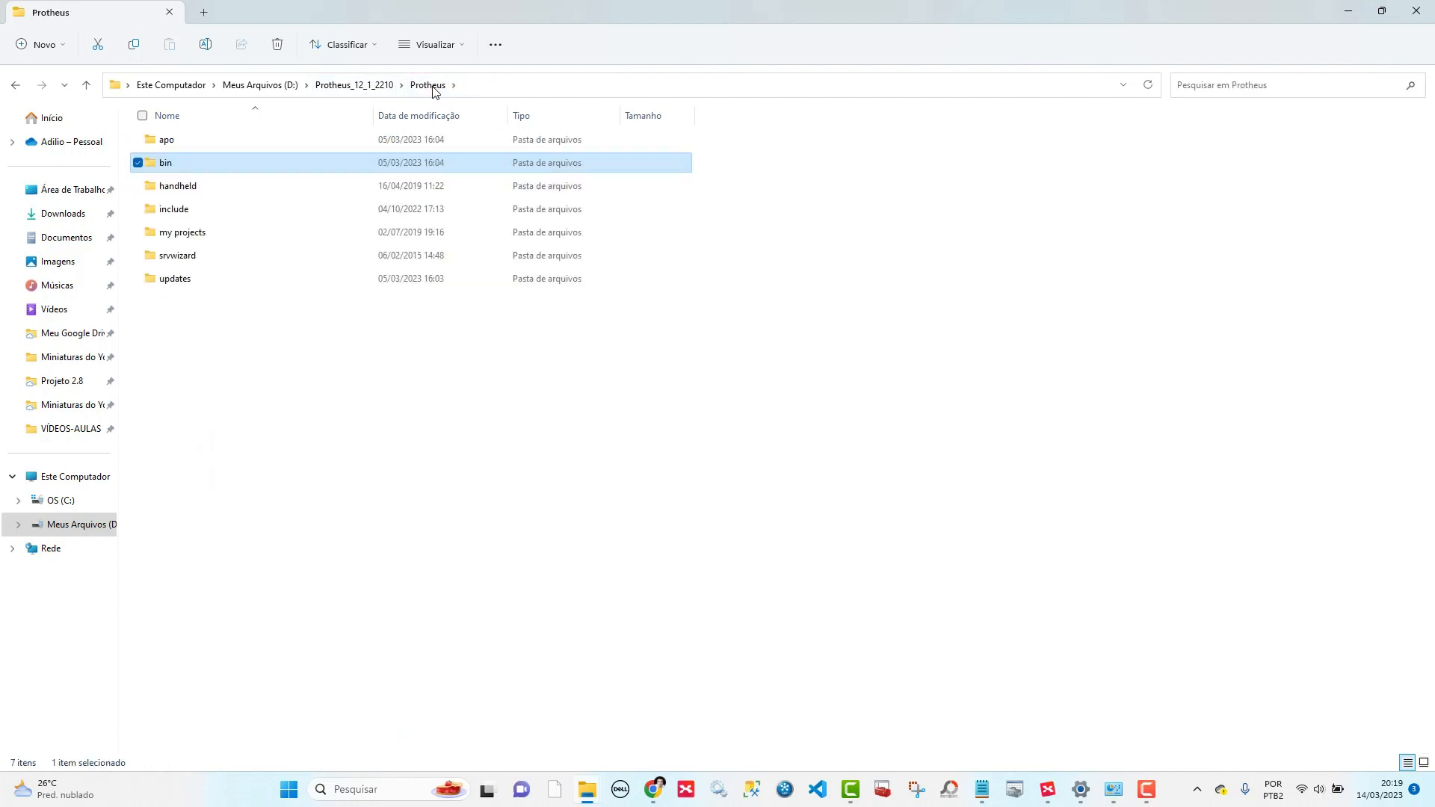
pyautogui.doubleClick(181, 140)
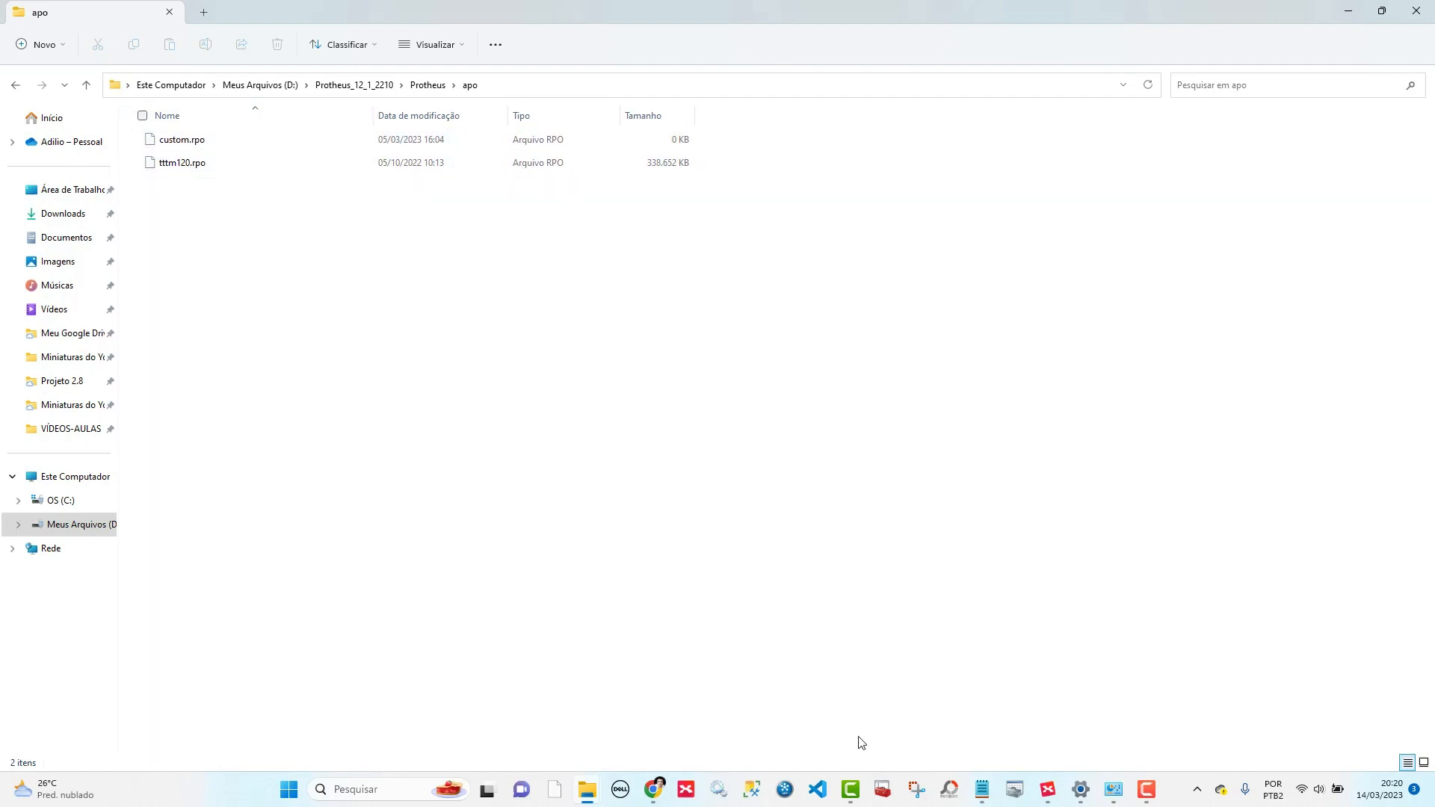
# - Check the RootPath setting in the appserver file by viewing the protheus_data folder under Protheus_12_1_2210
pyautogui.click(983, 790)
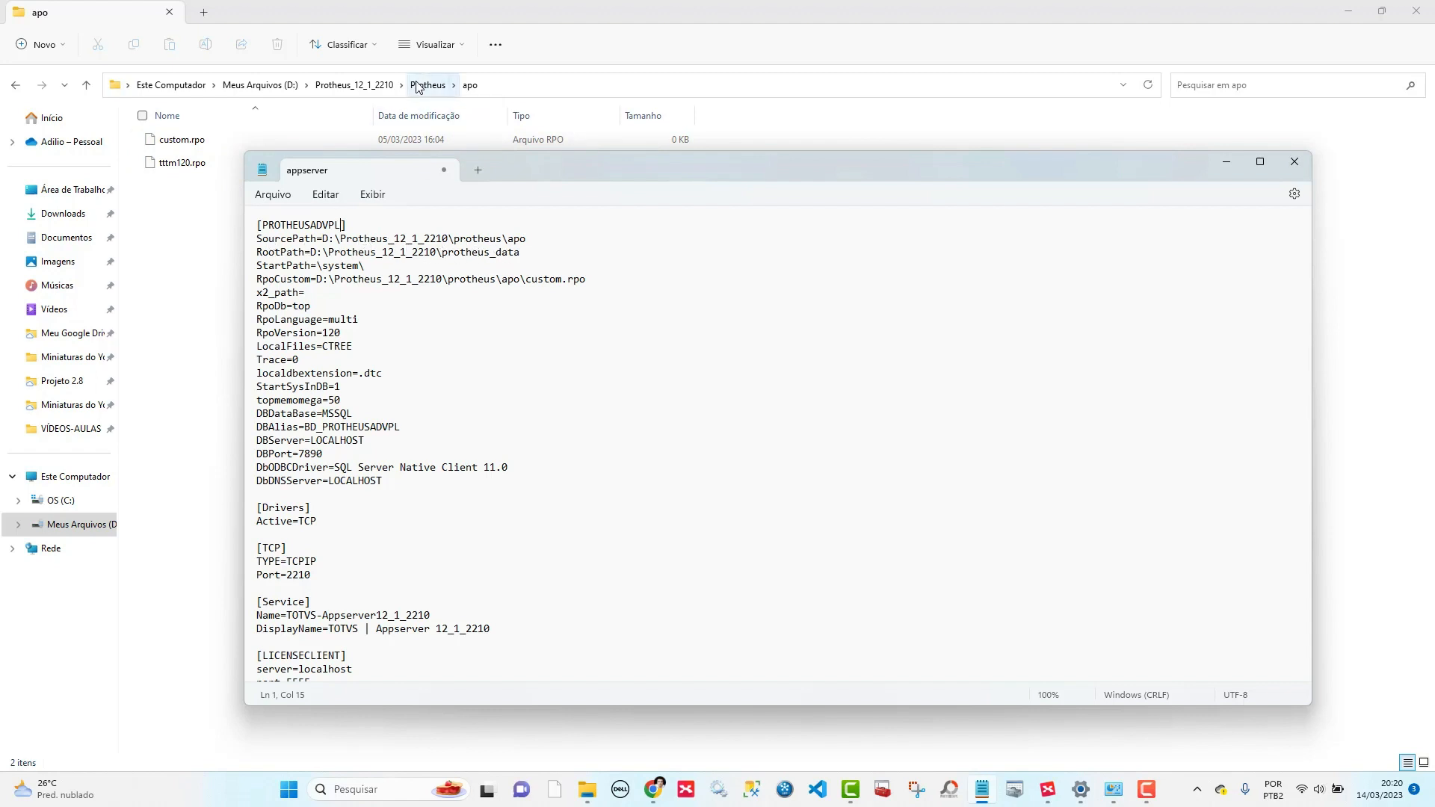
pyautogui.click(380, 88)
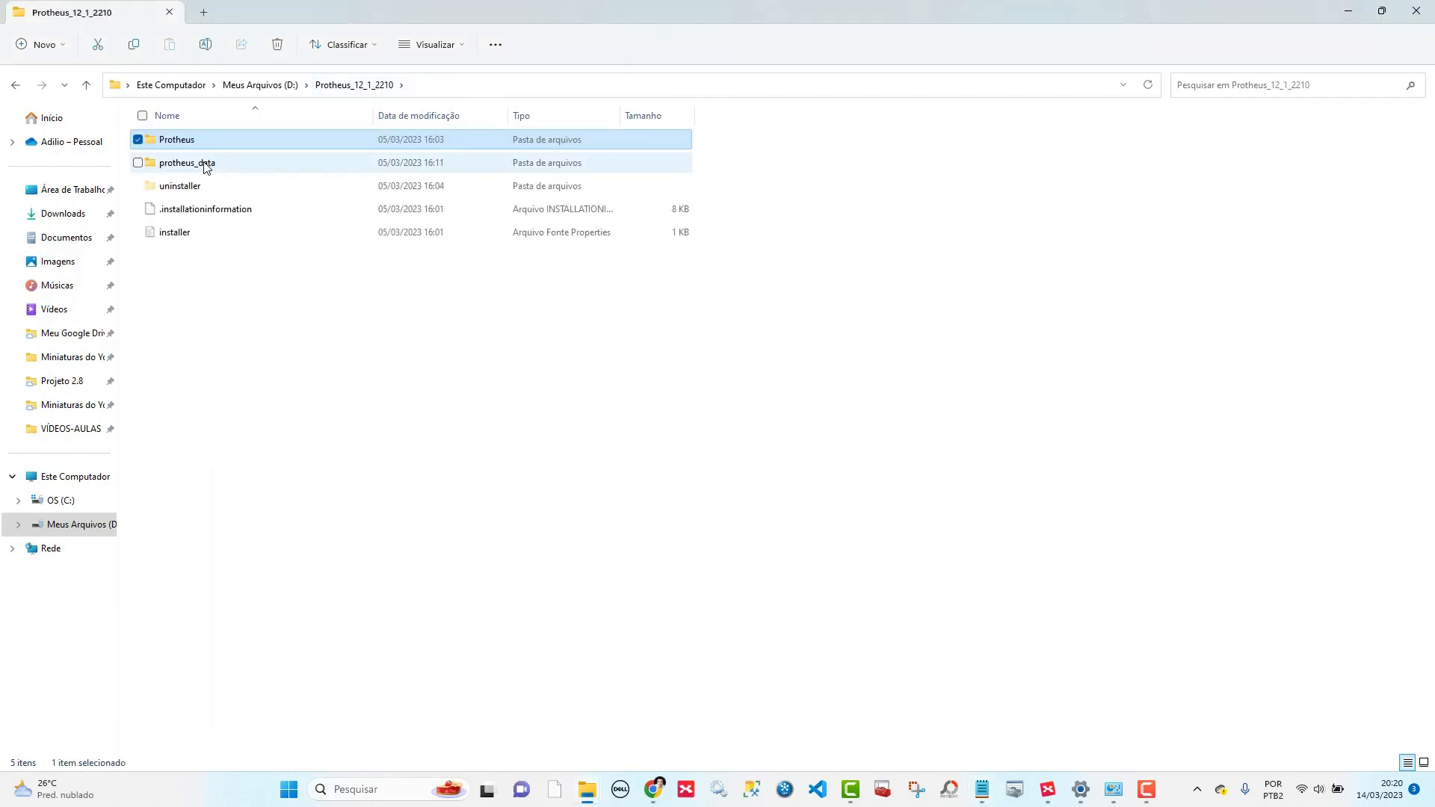
pyautogui.doubleClick(201, 163)
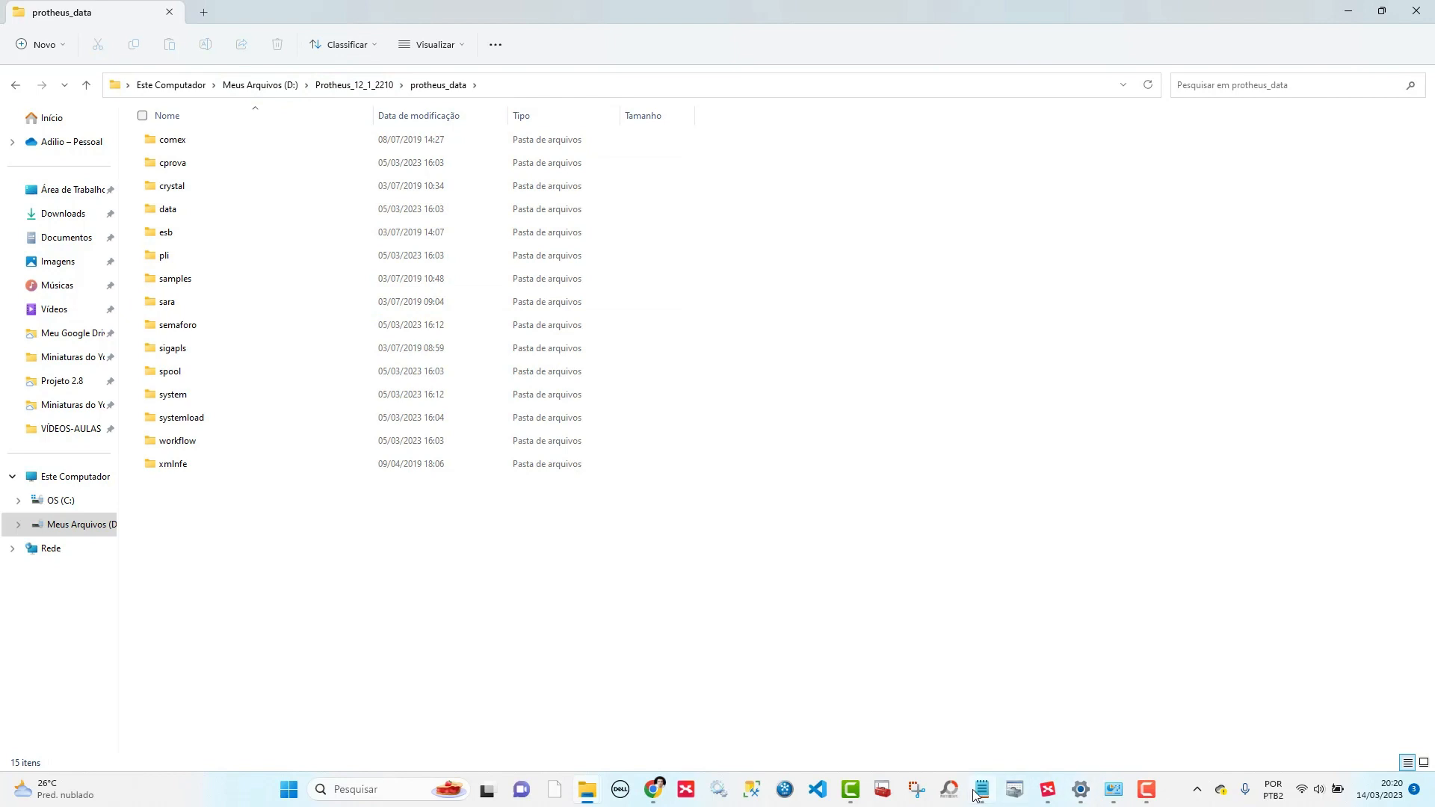
# - Review the remaining [PROTHEUSADVPL] parameters in the Notepad file against the mind map, down to the RpoDb line
pyautogui.click(1047, 791)
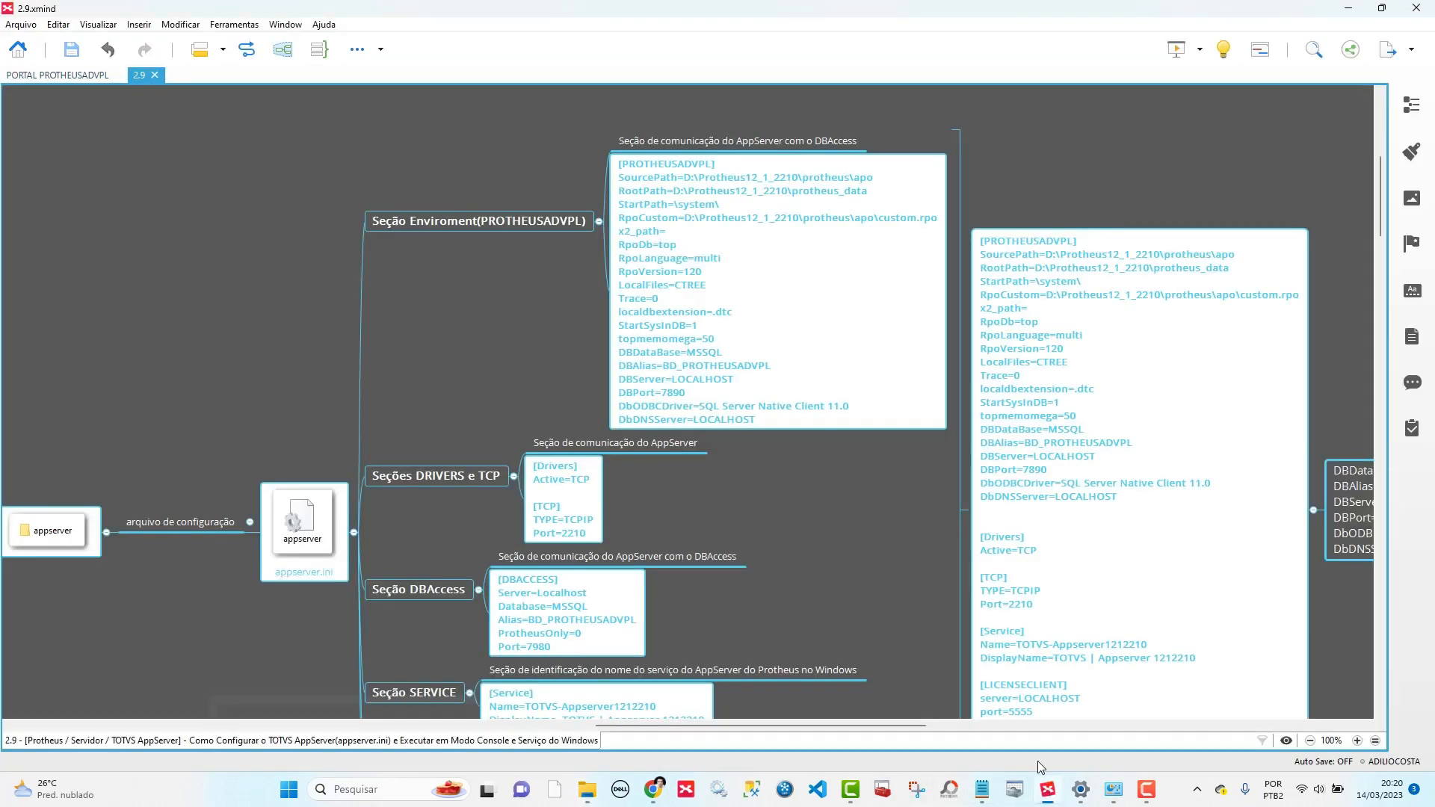
pyautogui.click(984, 791)
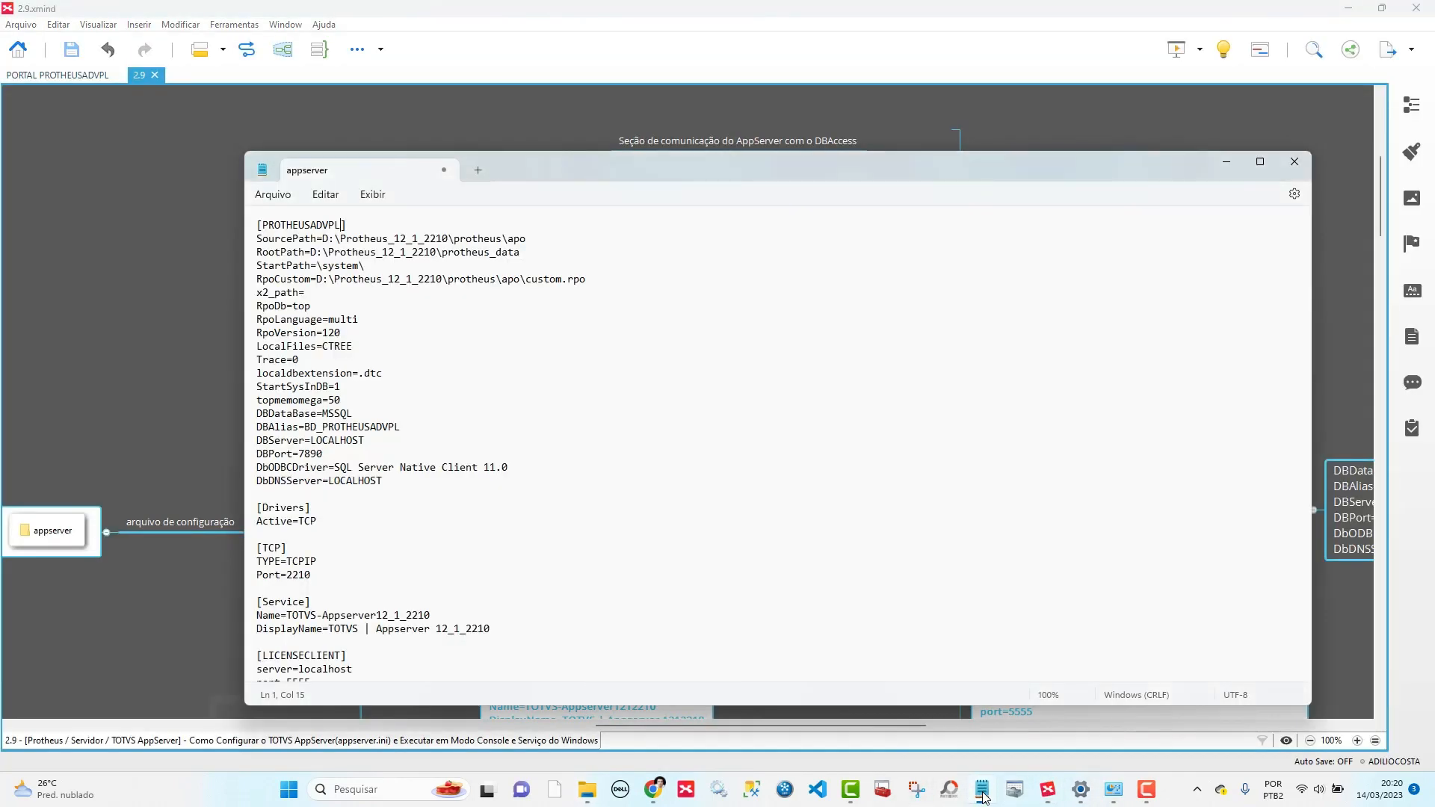
pyautogui.click(376, 312)
# - In File Explorer, open the Protheus folder under Protheus_12_1_2210 to check the path used by RpoCustom, and return to the parent folder
pyautogui.click(590, 792)
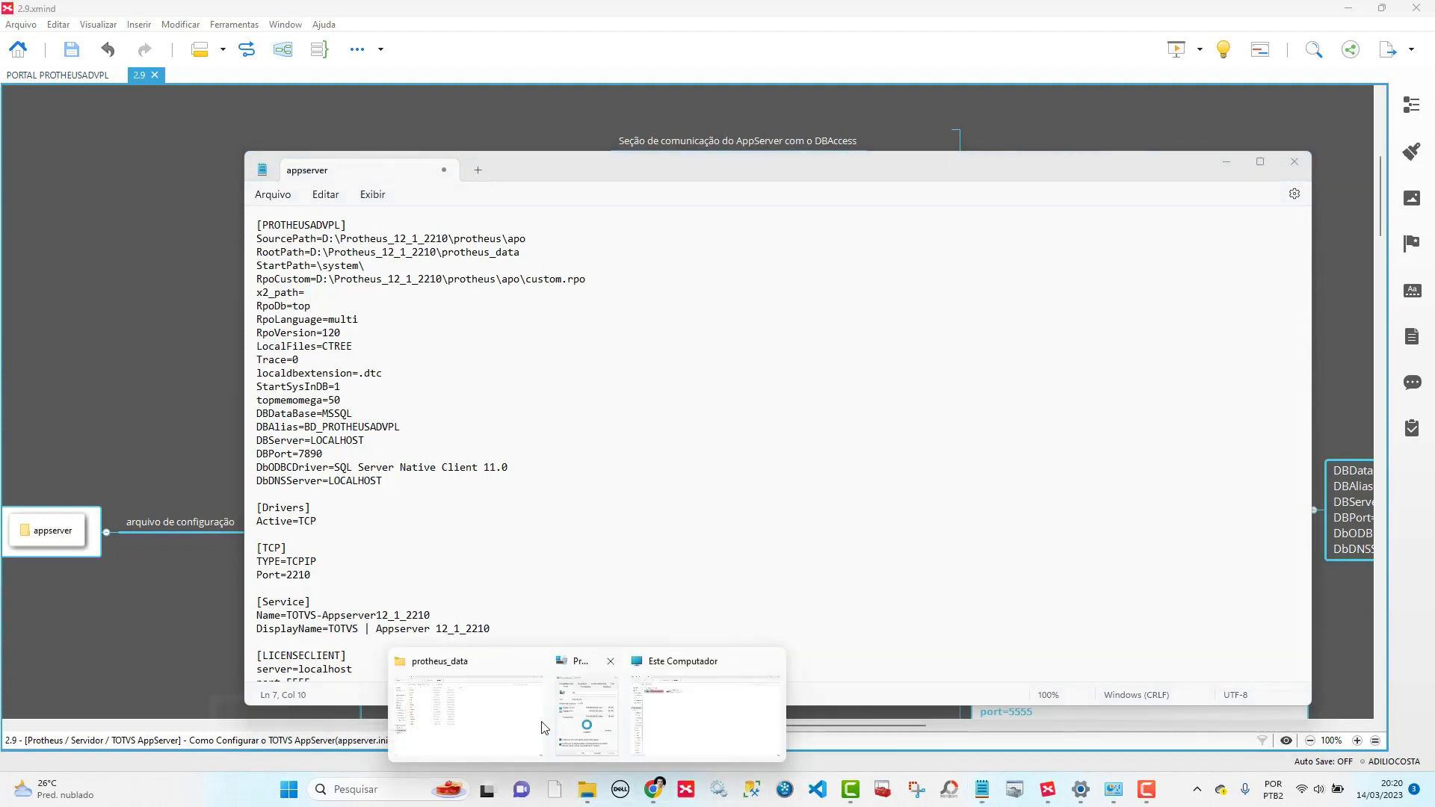
pyautogui.click(524, 724)
pyautogui.click(354, 86)
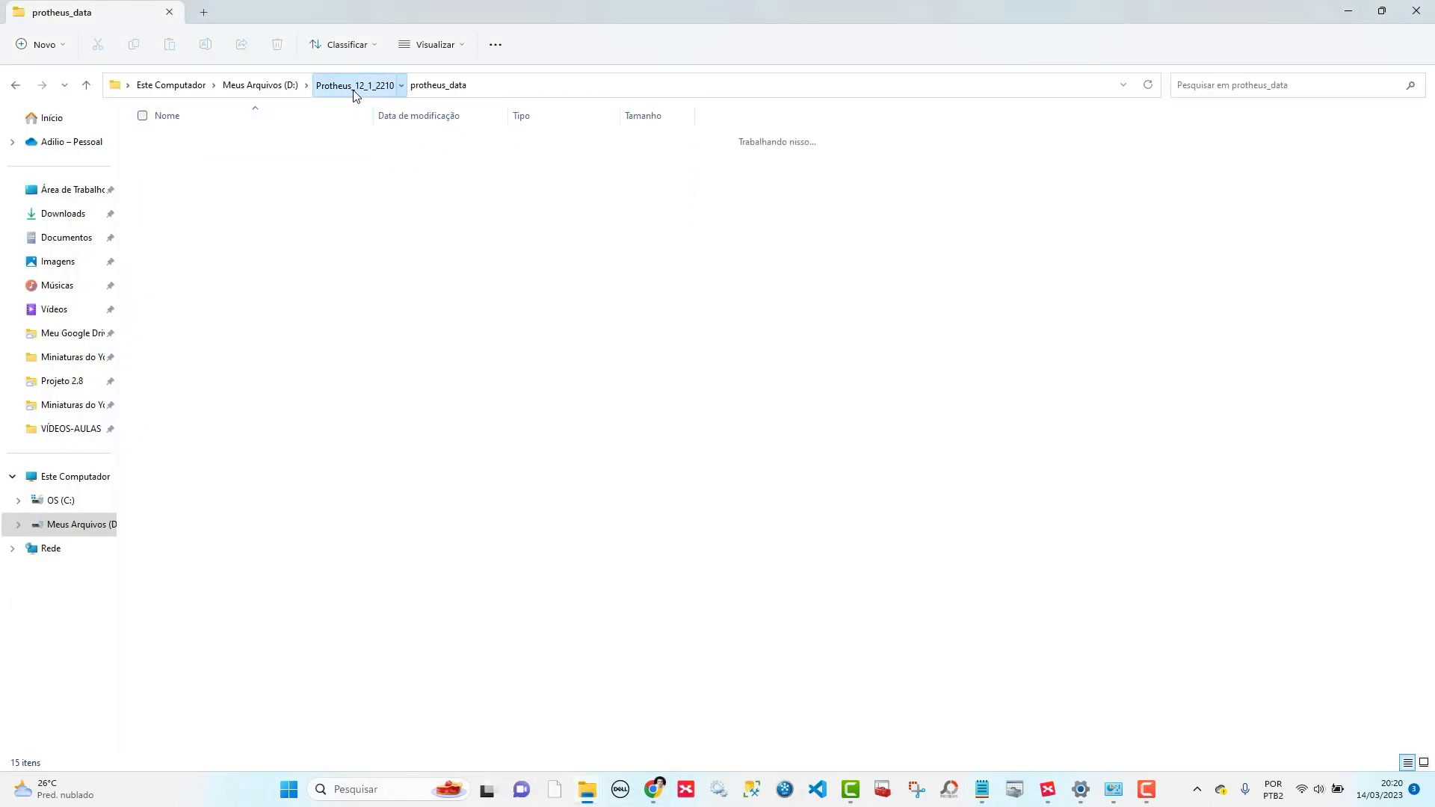
pyautogui.doubleClick(193, 139)
pyautogui.doubleClick(193, 139)
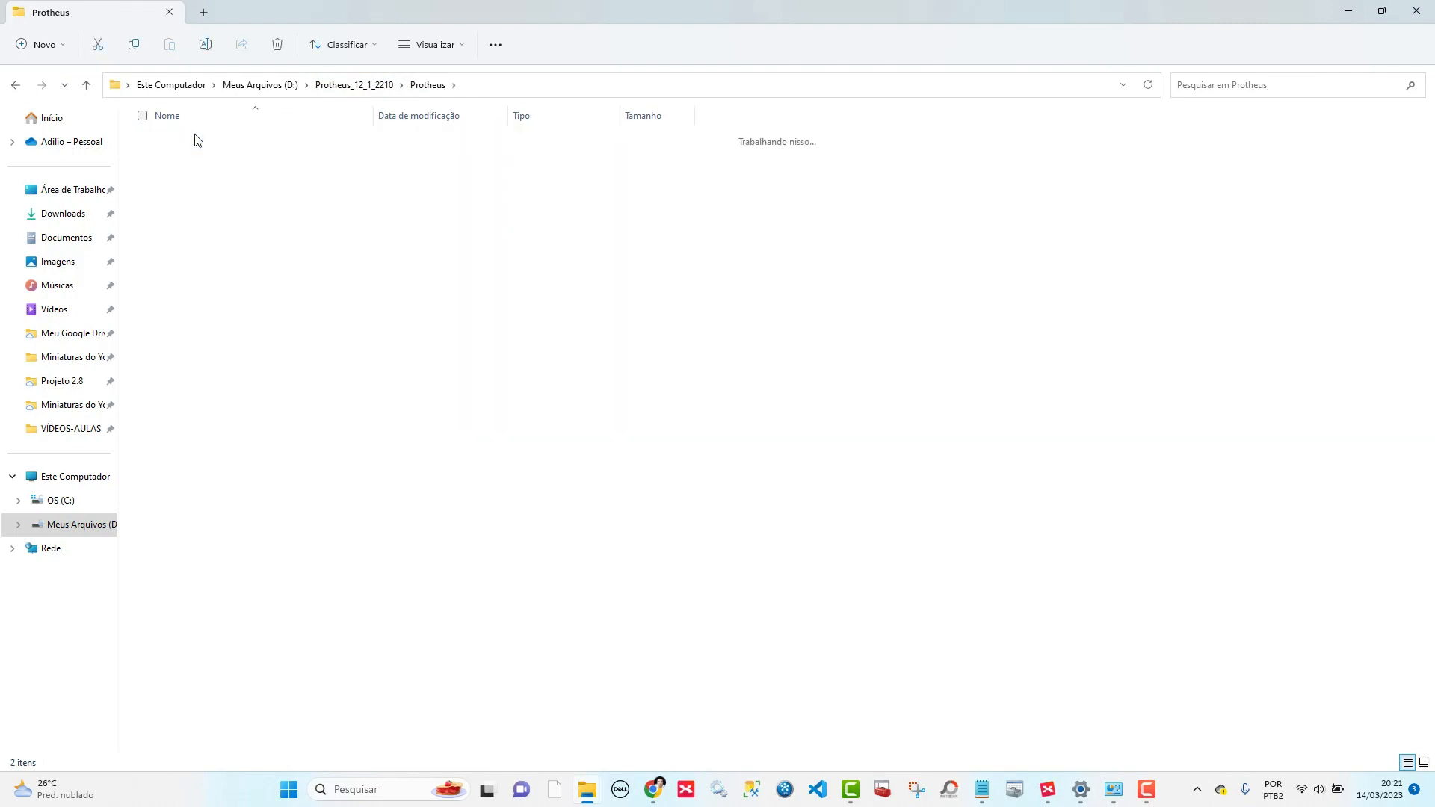
pyautogui.click(377, 85)
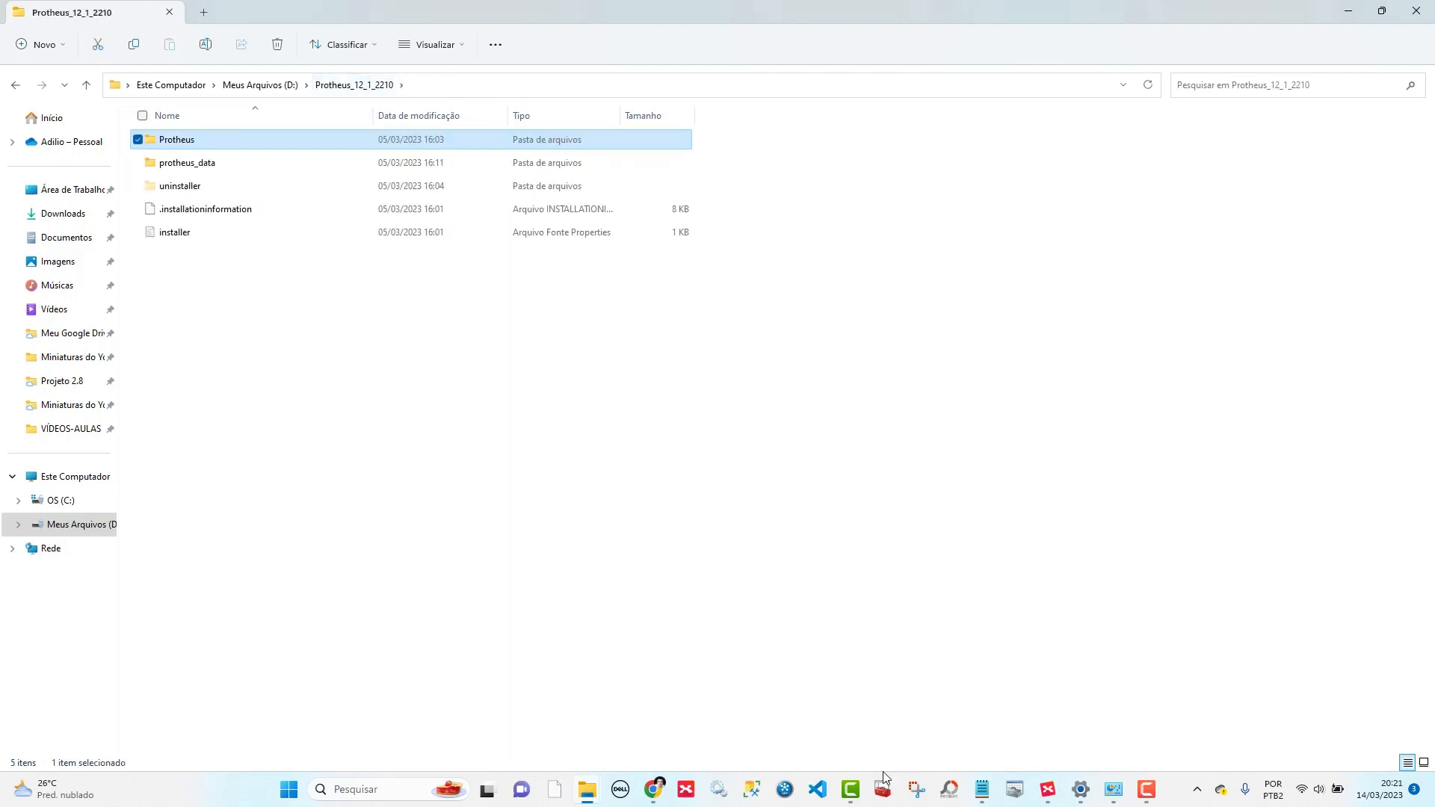
# - Compare the mind map's [PROTHEUSADVPL] topic with the appserver file in Notepad, moving the Notepad window so both can be read
pyautogui.click(1050, 794)
pyautogui.click(695, 326)
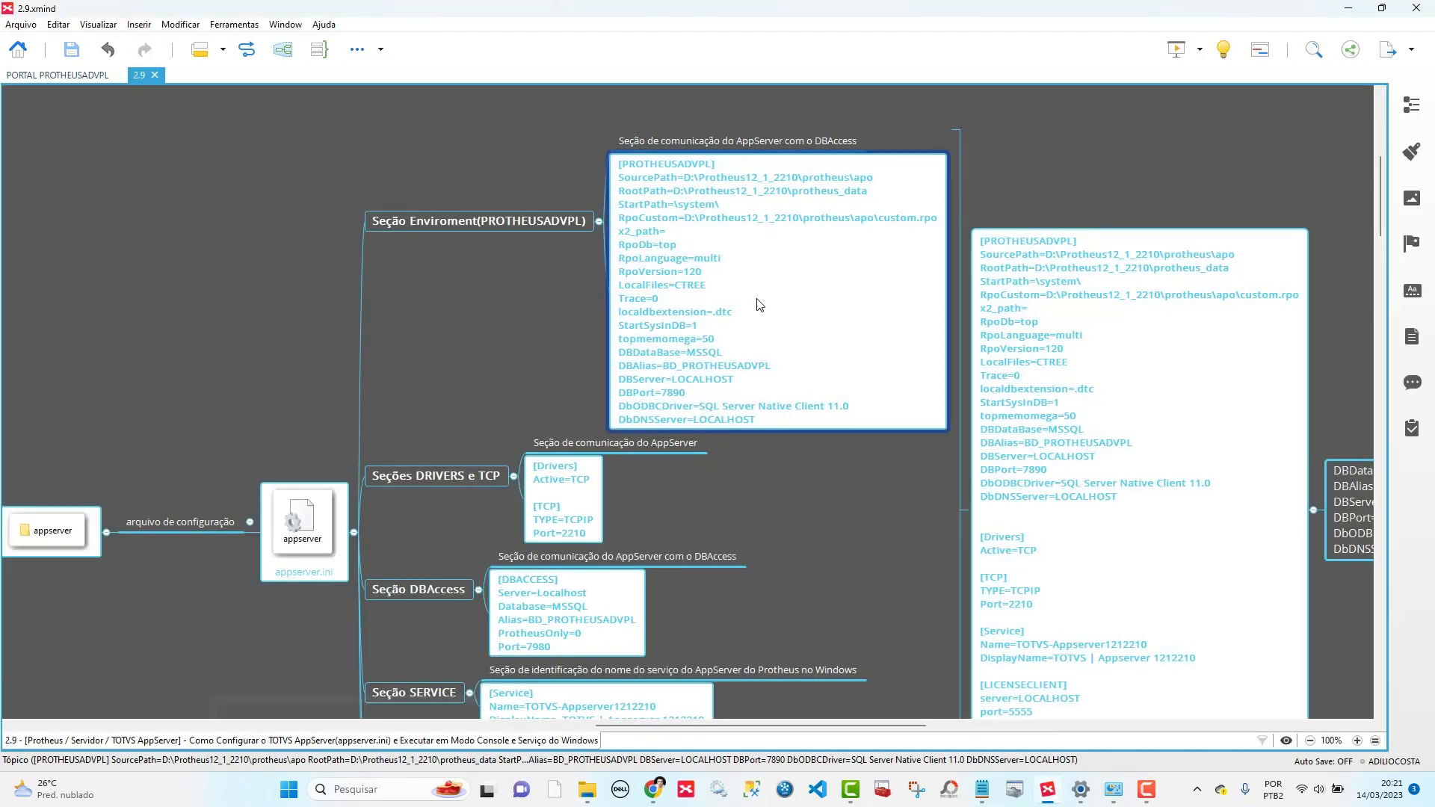
pyautogui.click(981, 789)
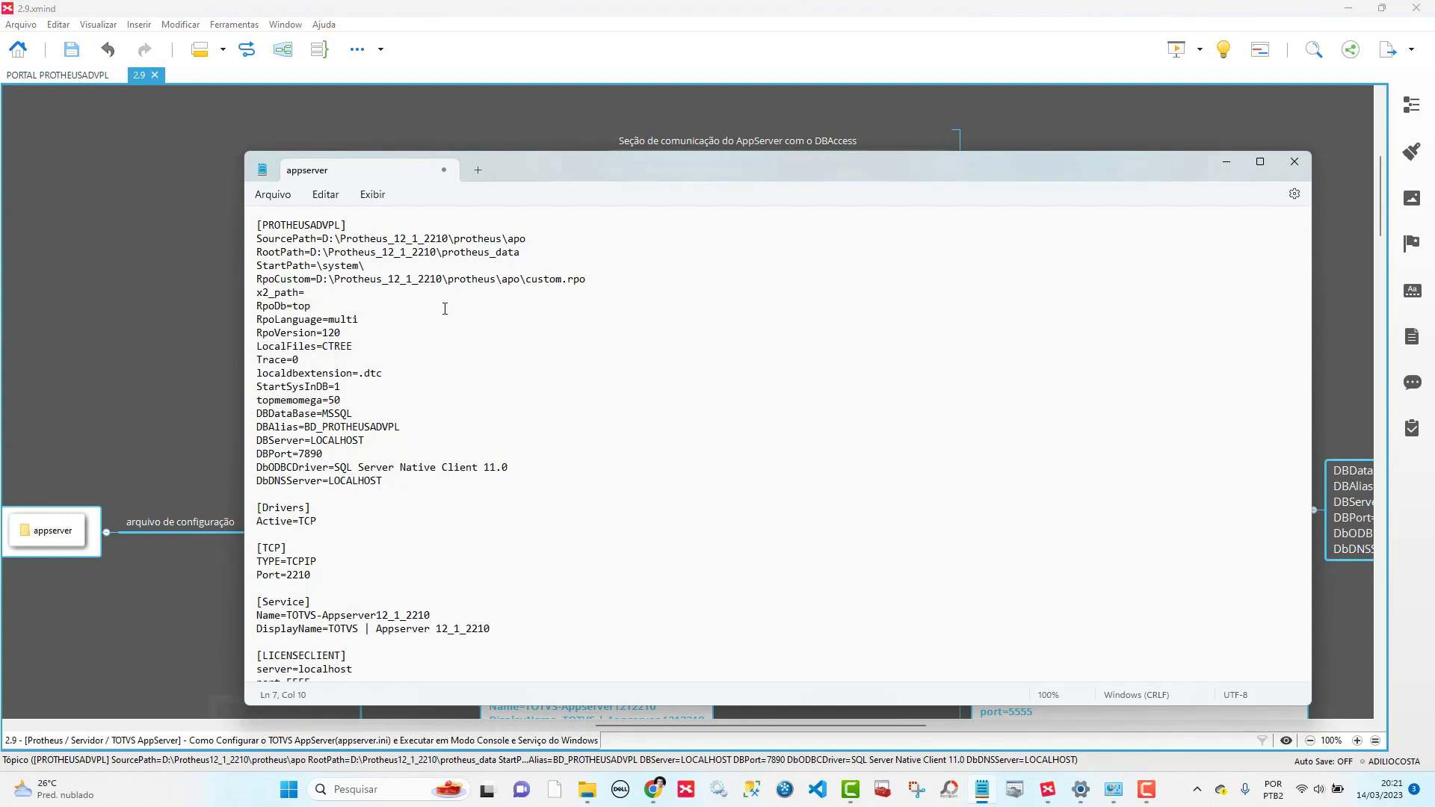
pyautogui.moveTo(665, 170); pyautogui.dragTo(731, 458)
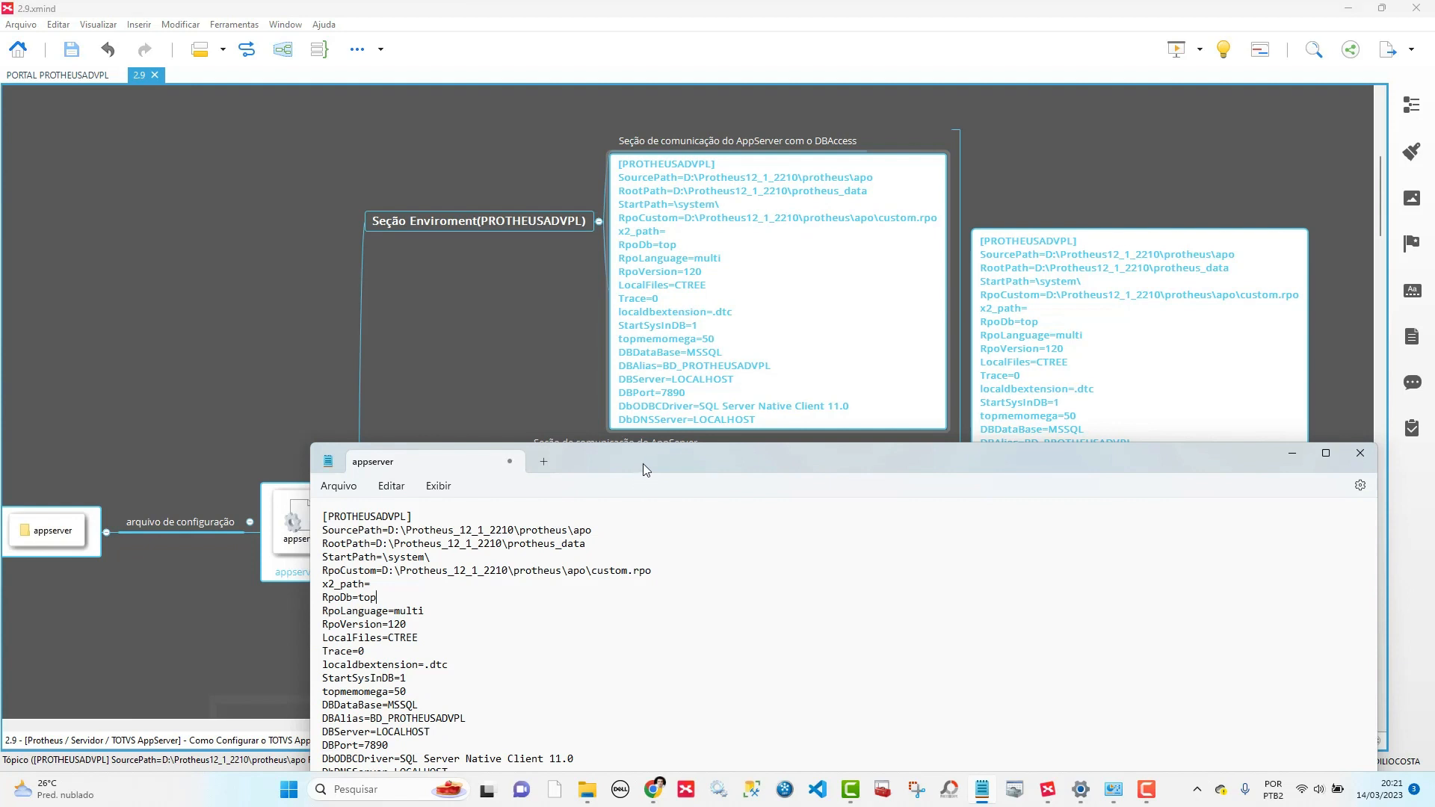
pyautogui.moveTo(643, 456); pyautogui.dragTo(406, 132)
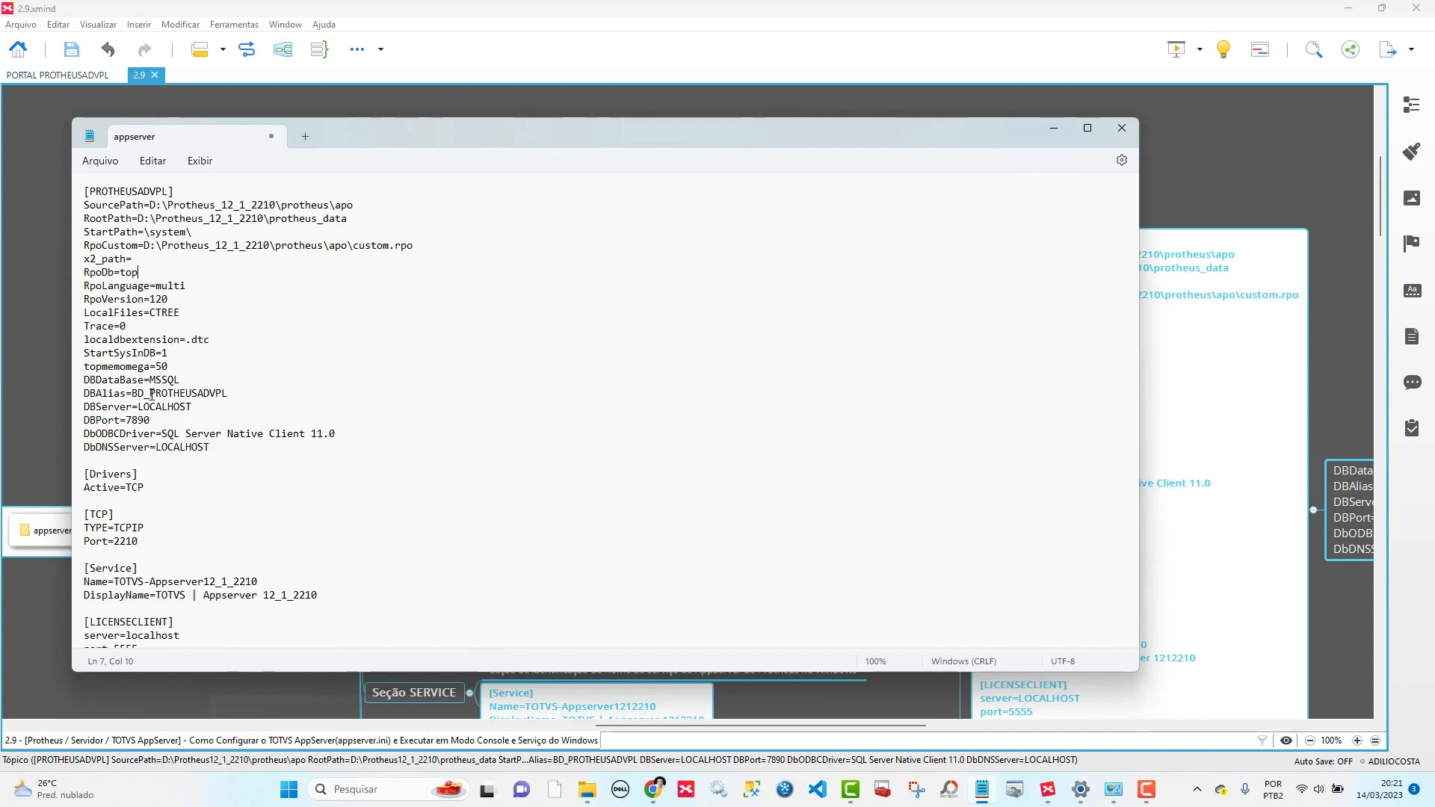
# - Examine the DB keys from DBDataBase to DbDNSServer in the appserver file and the mind map's note explaining them
pyautogui.click(88, 381)
pyautogui.click(1190, 412)
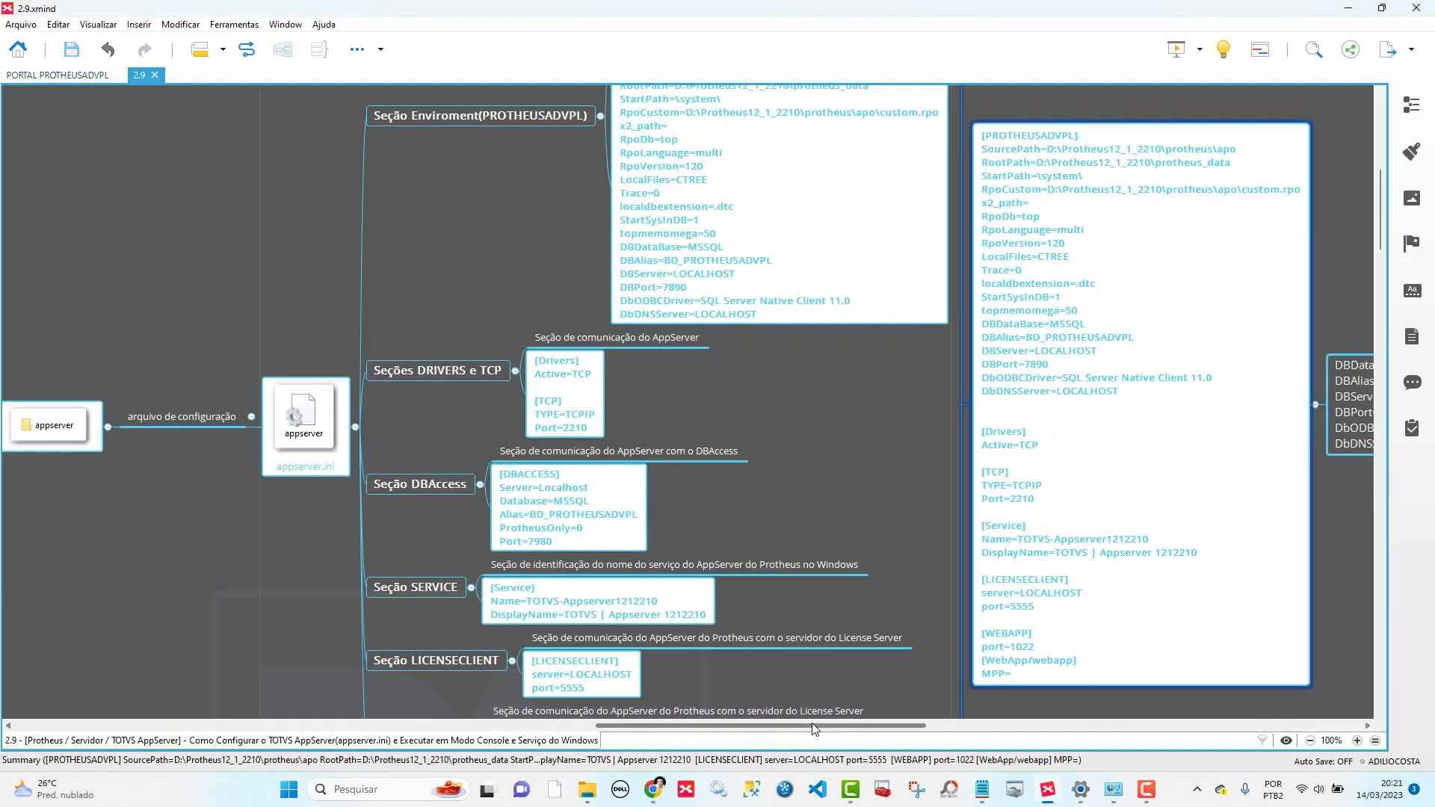
pyautogui.moveTo(815, 729); pyautogui.dragTo(927, 725)
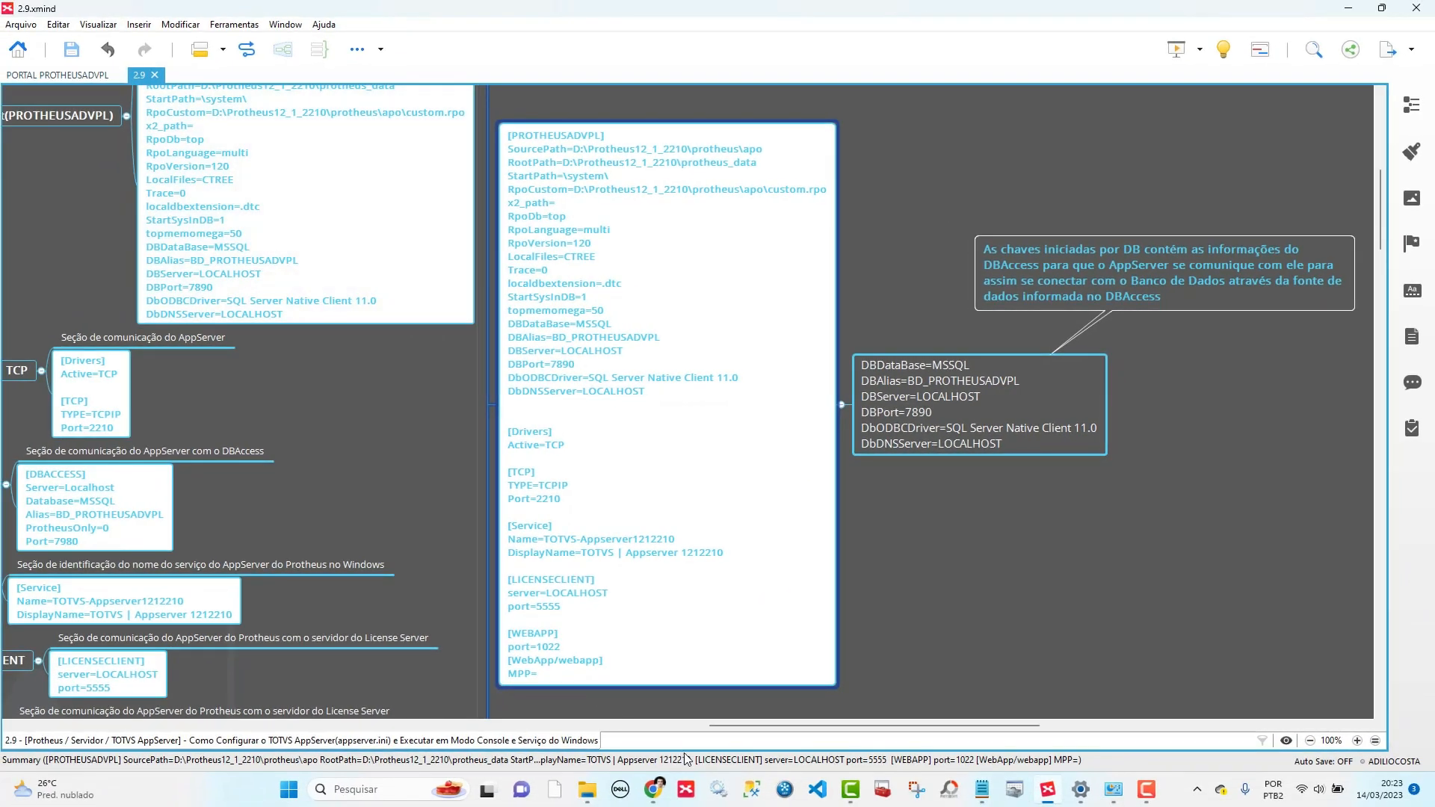
pyautogui.moveTo(752, 726); pyautogui.dragTo(639, 728)
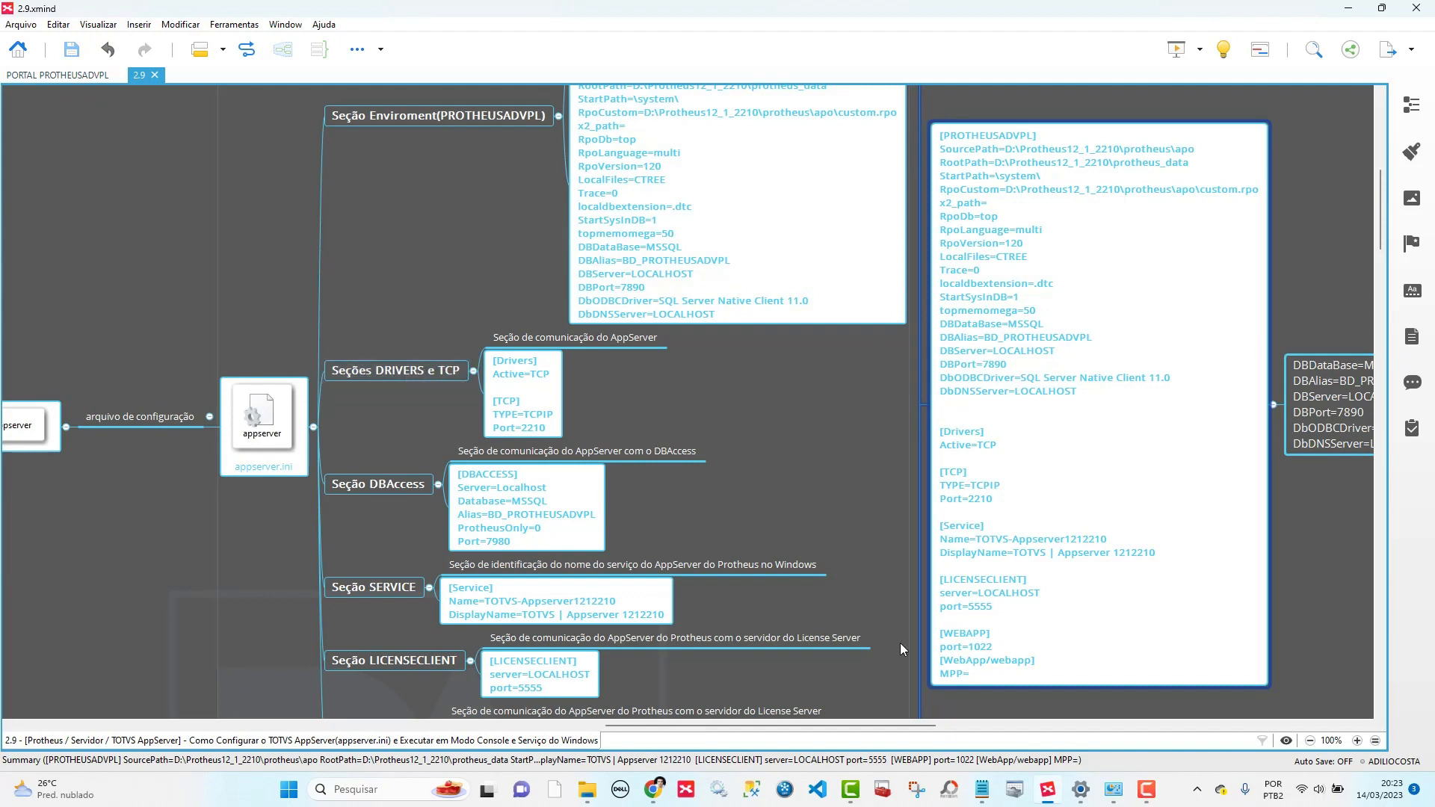
# - Compare the [Drivers], [TCP] and [DBACCESS] topics in the mind map with the appserver file, placing the Notepad window beside them
pyautogui.click(983, 790)
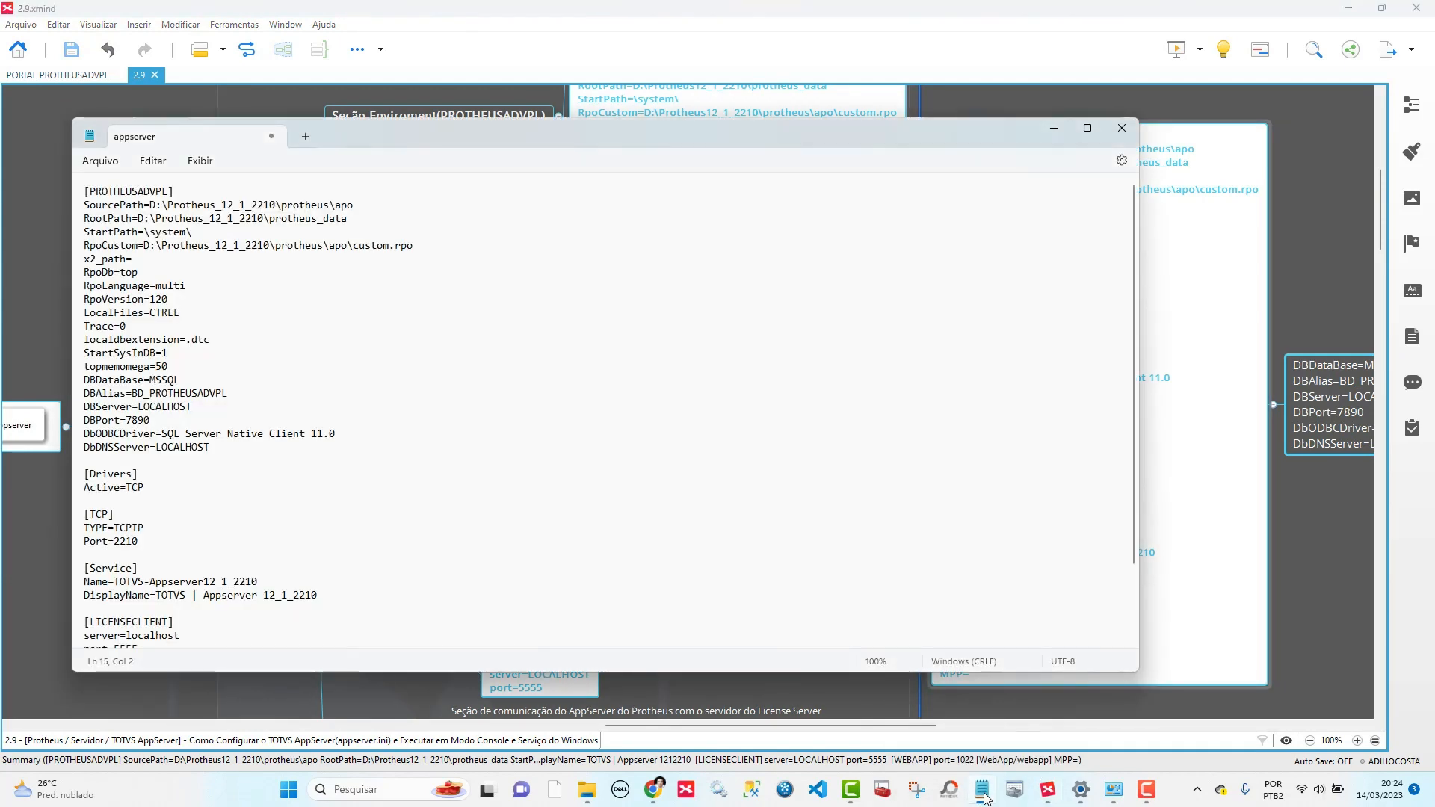
pyautogui.moveTo(585, 136); pyautogui.dragTo(1006, 130)
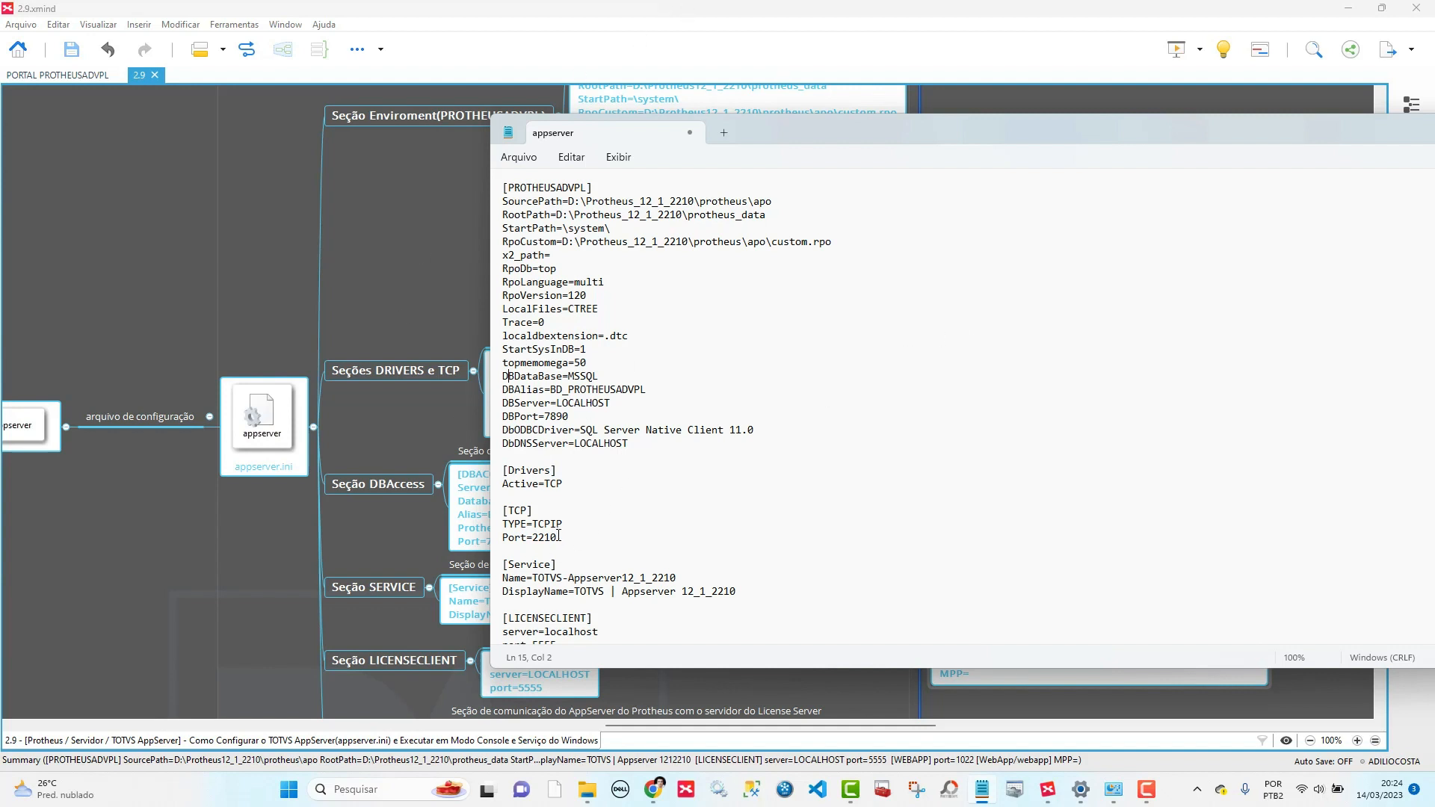
pyautogui.click(426, 416)
pyautogui.scroll(-2, 426, 415)
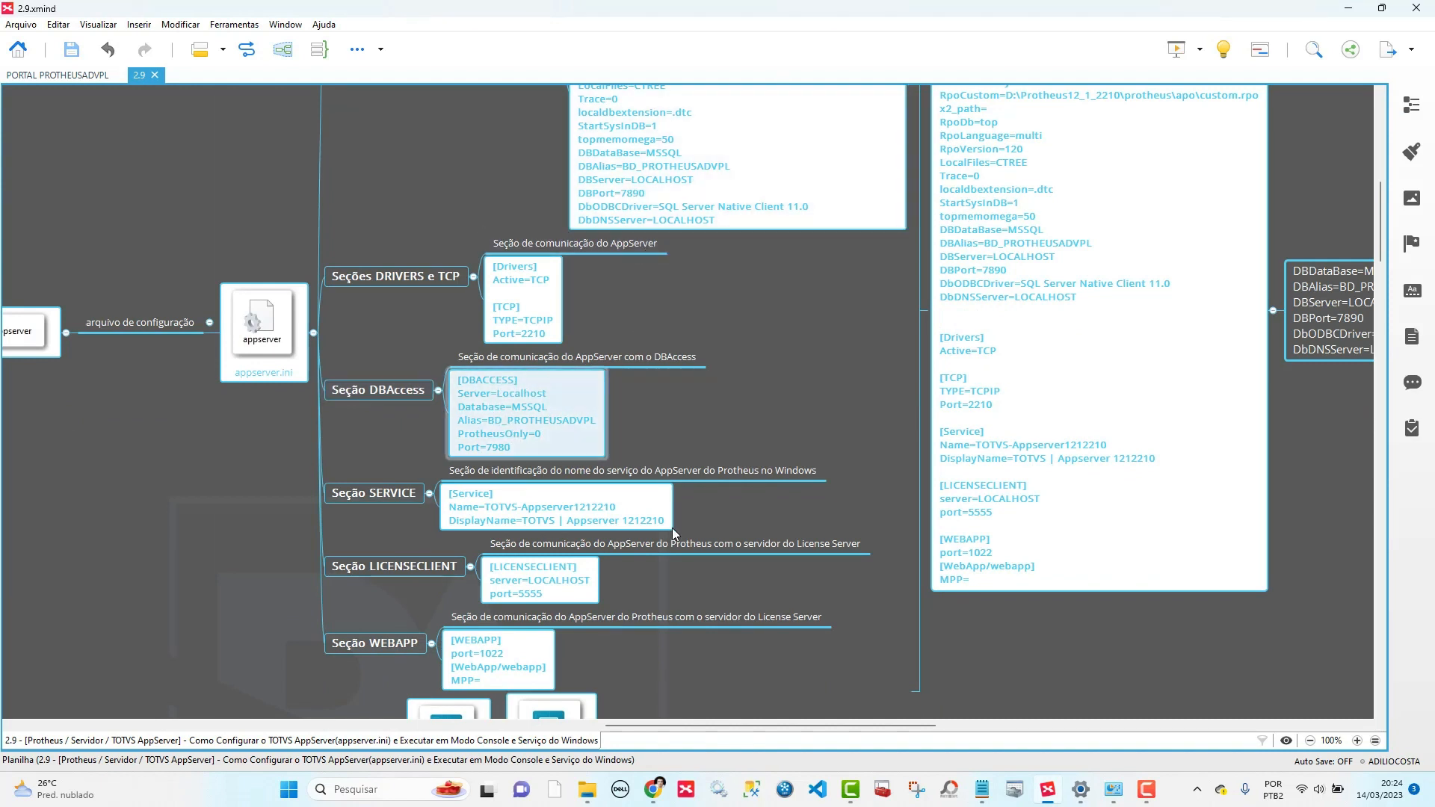
pyautogui.click(980, 800)
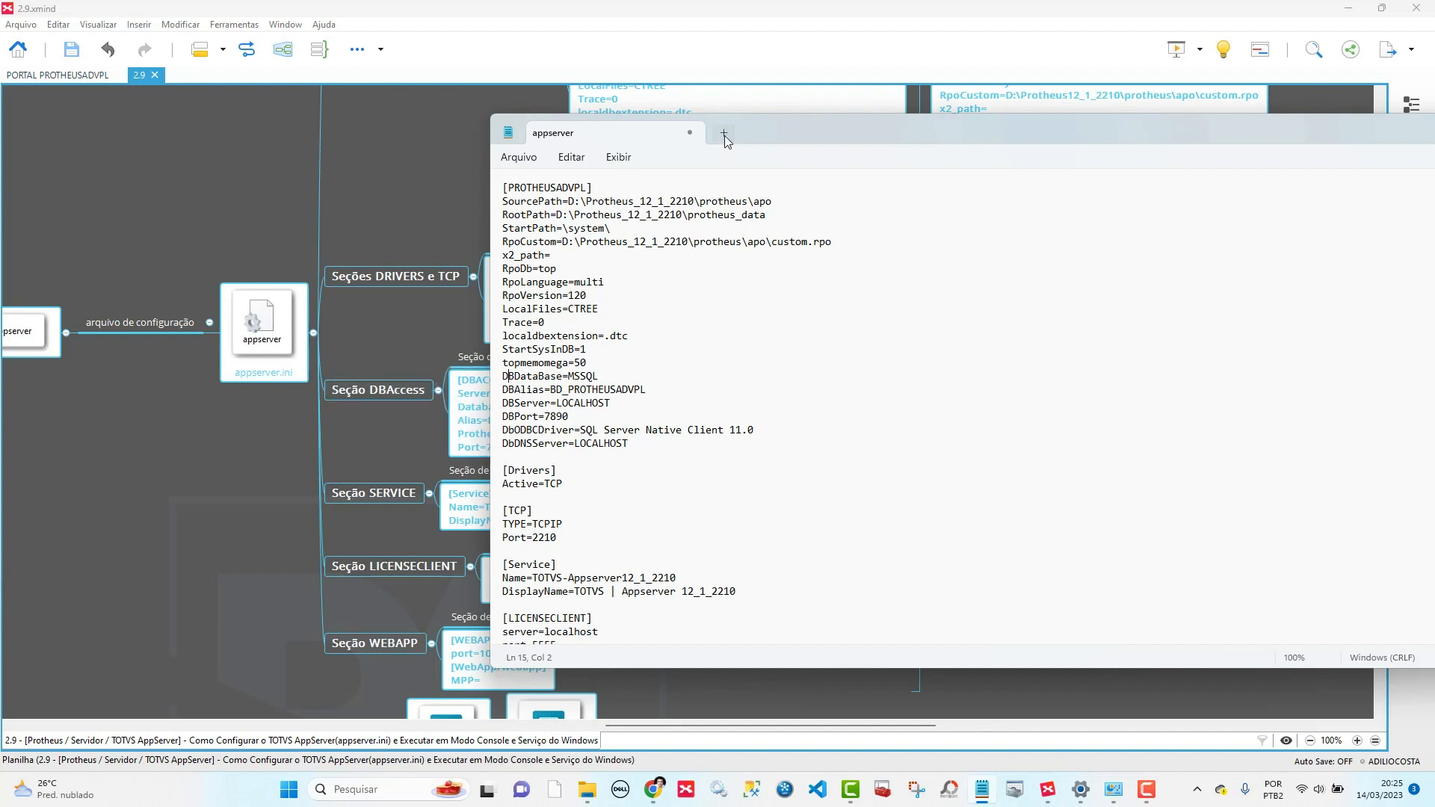
pyautogui.moveTo(755, 135); pyautogui.dragTo(857, 135)
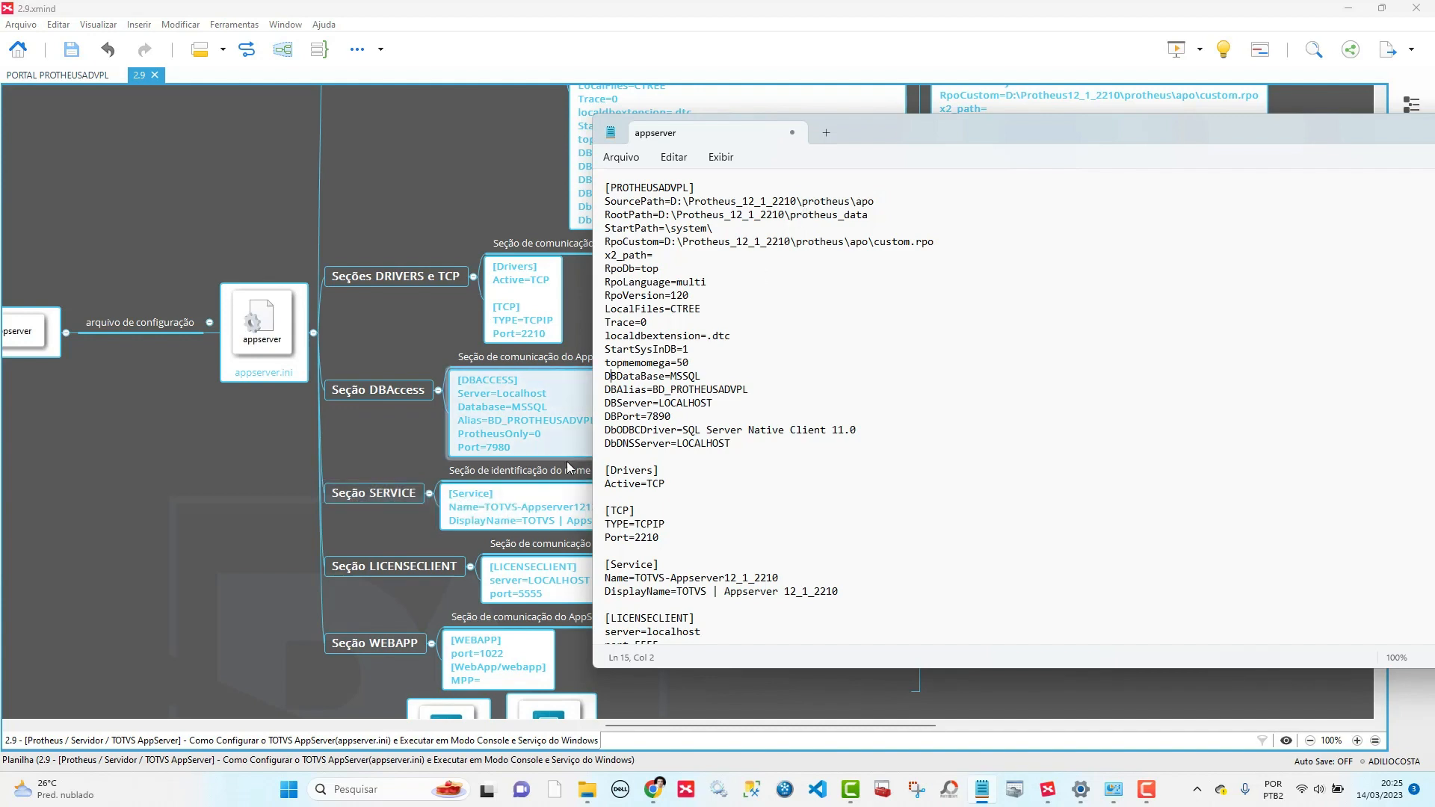
# - Review the [Service], [LICENSECLIENT] and [WEBAPP] sections of the appserver file in Notepad against the mind map
pyautogui.click(502, 513)
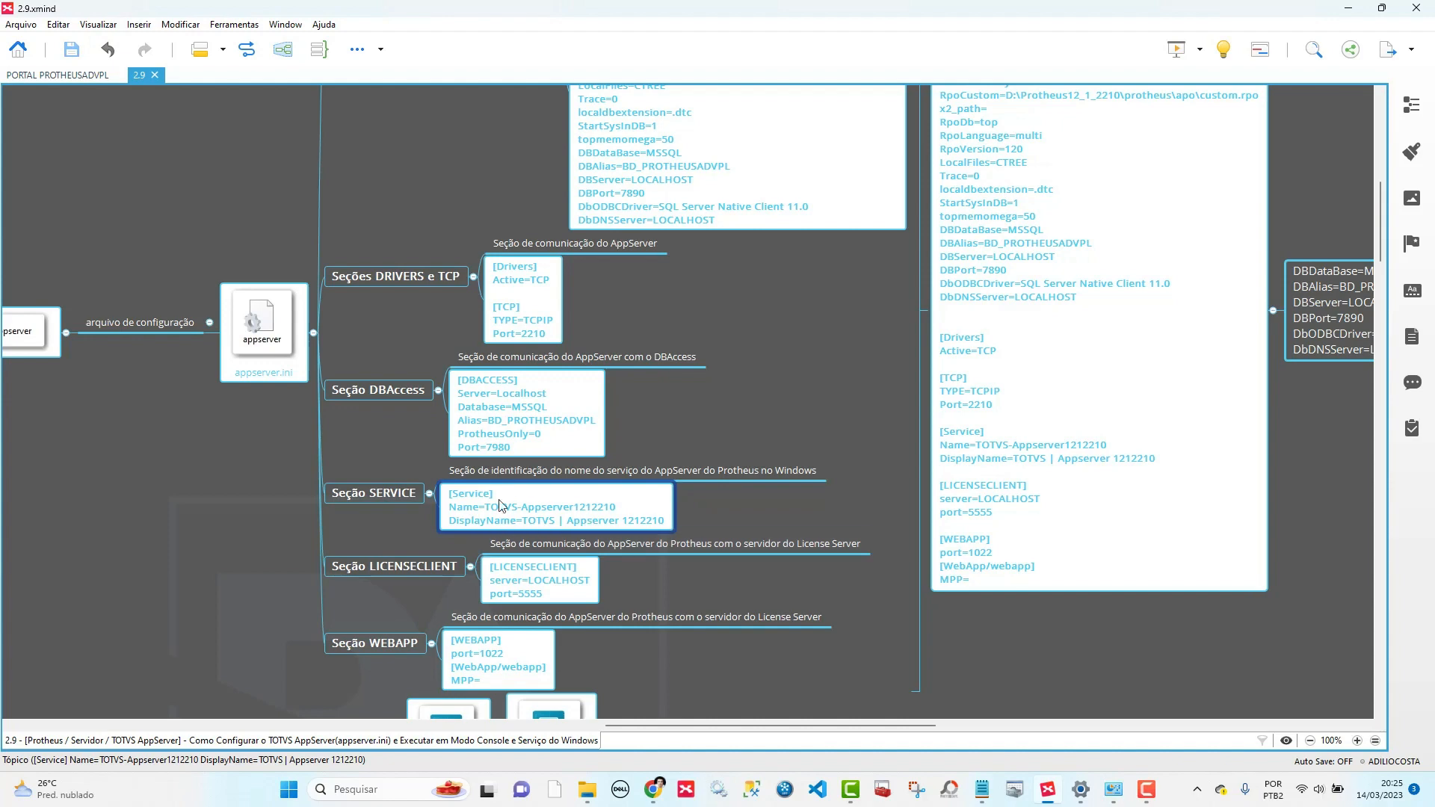
pyautogui.click(980, 798)
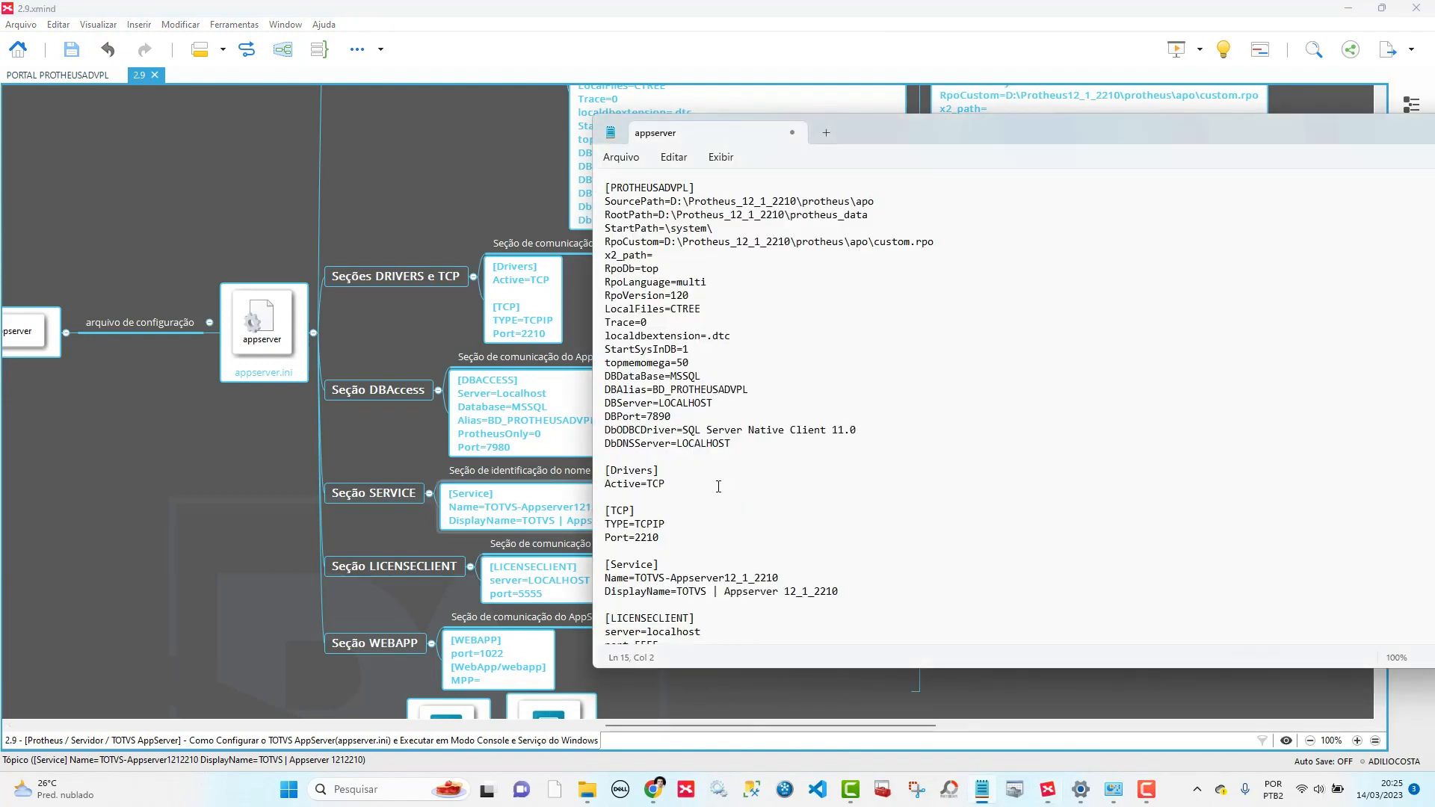
pyautogui.click(649, 564)
pyautogui.scroll(-2, 683, 543)
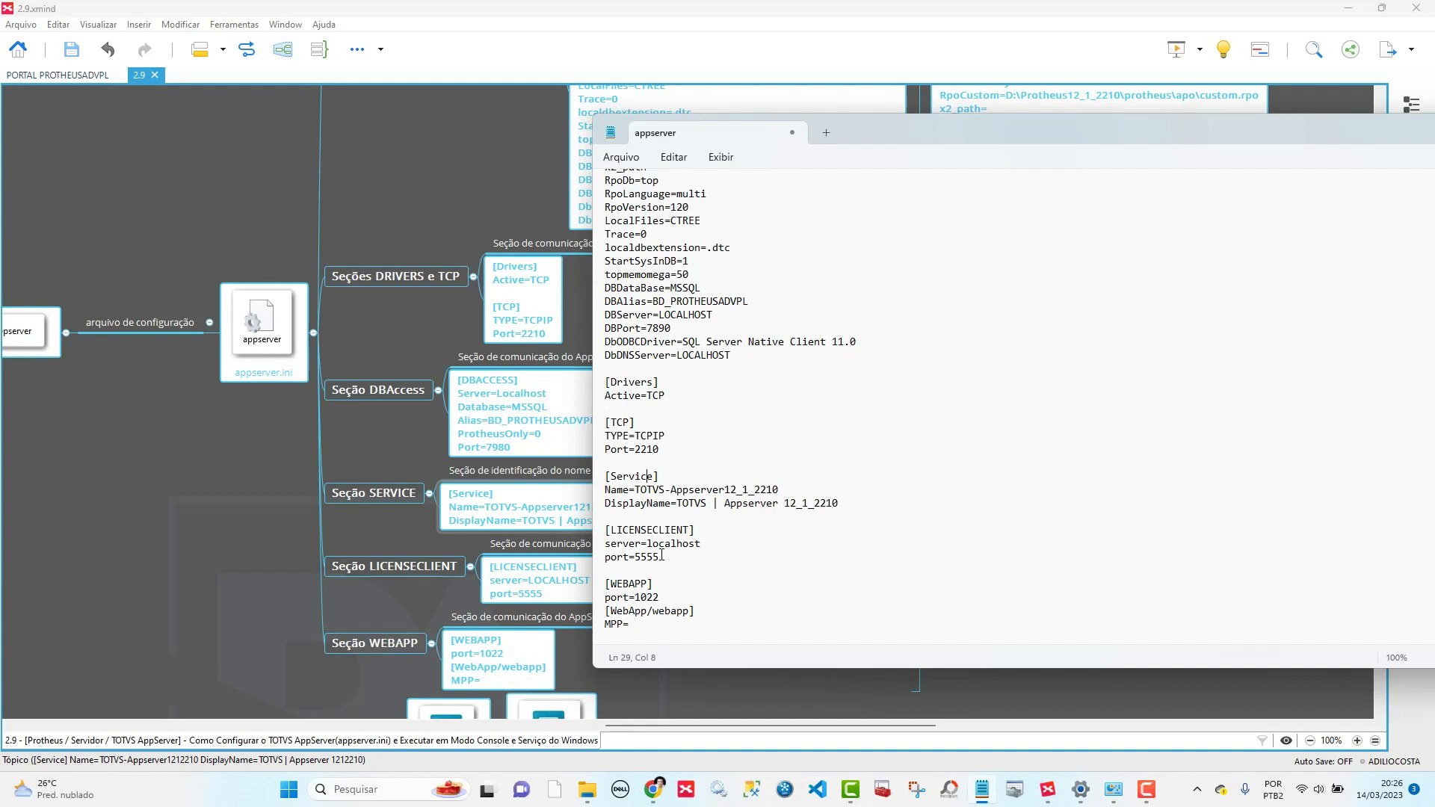
pyautogui.scroll(1, 662, 568)
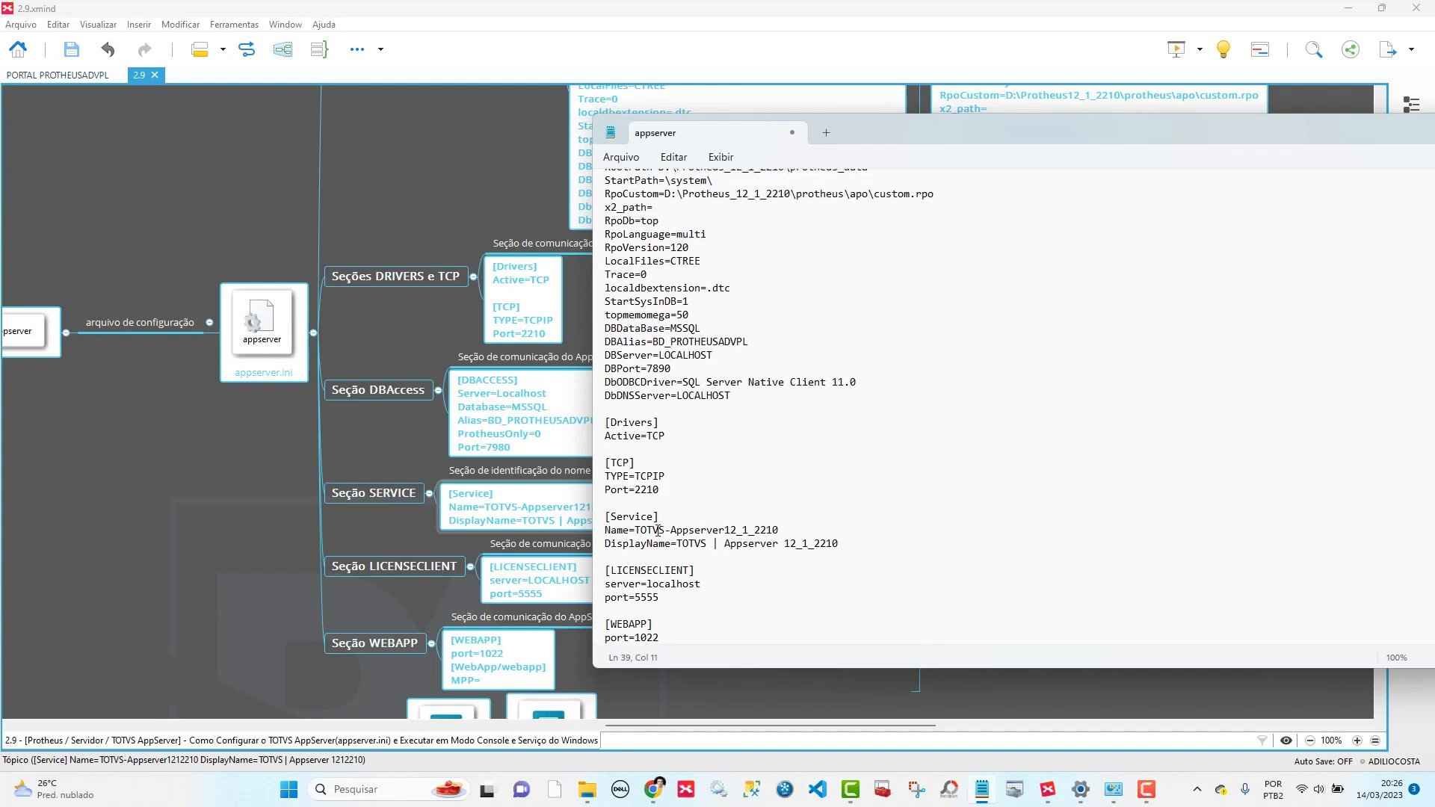
pyautogui.scroll(-1, 658, 538)
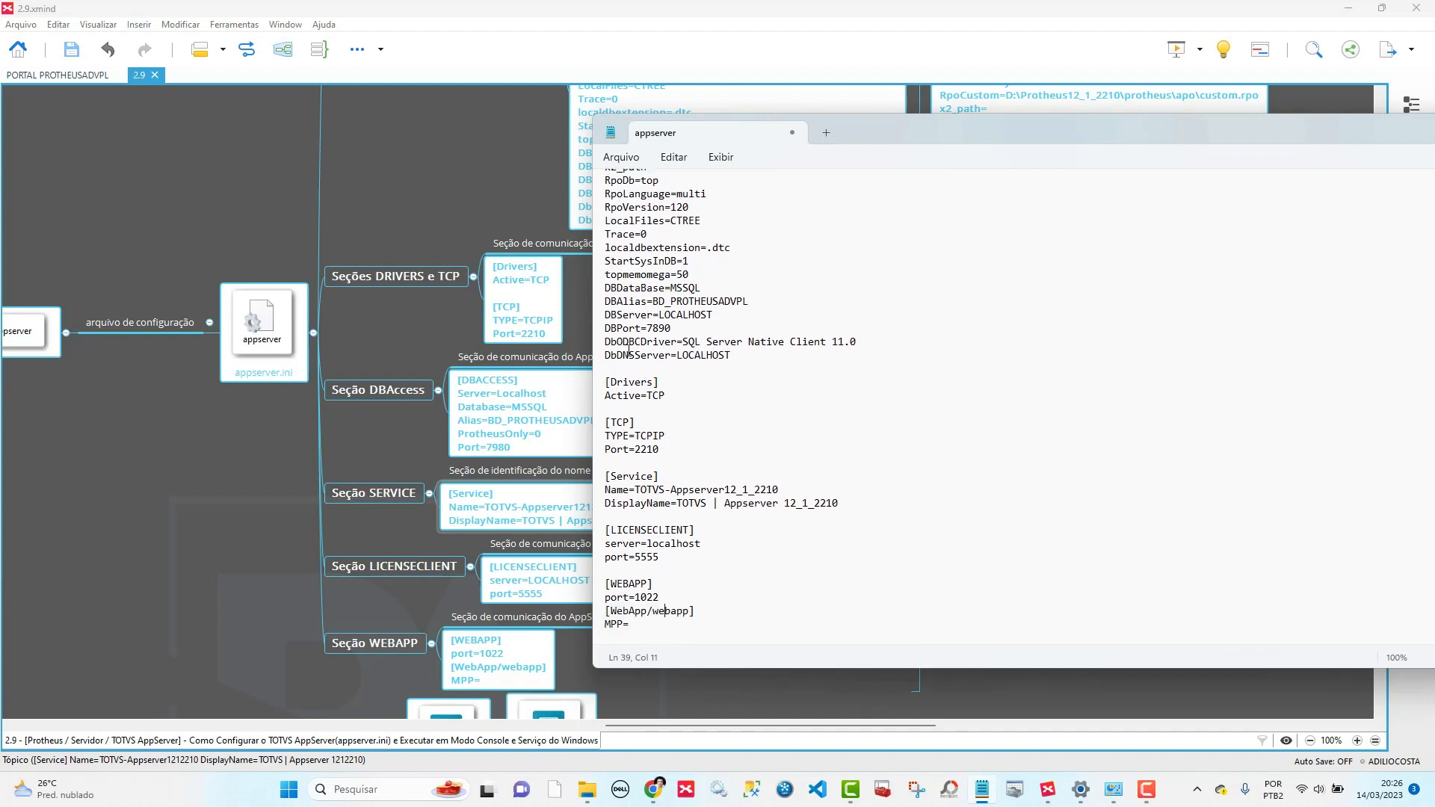
pyautogui.scroll(2, 630, 301)
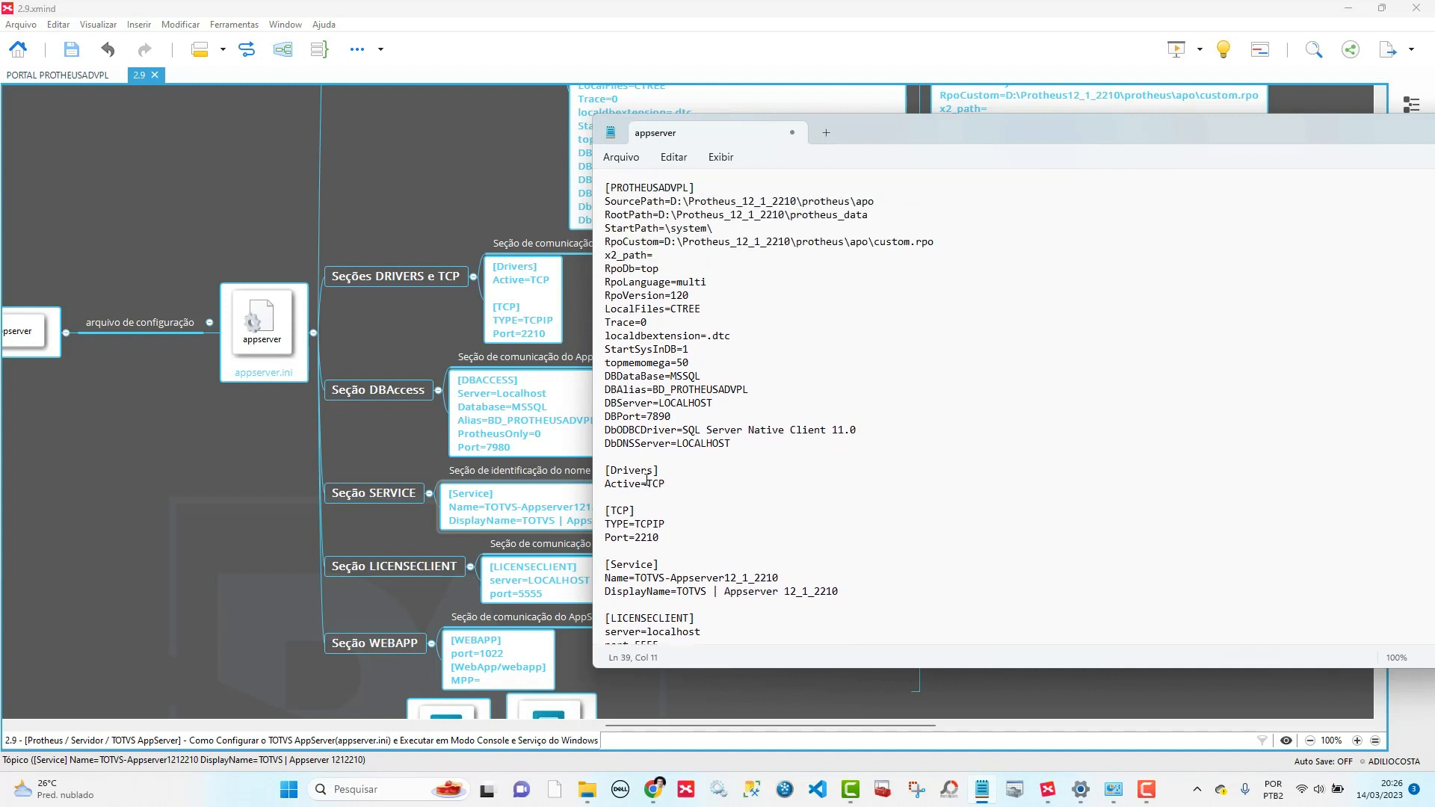
pyautogui.scroll(-2, 649, 494)
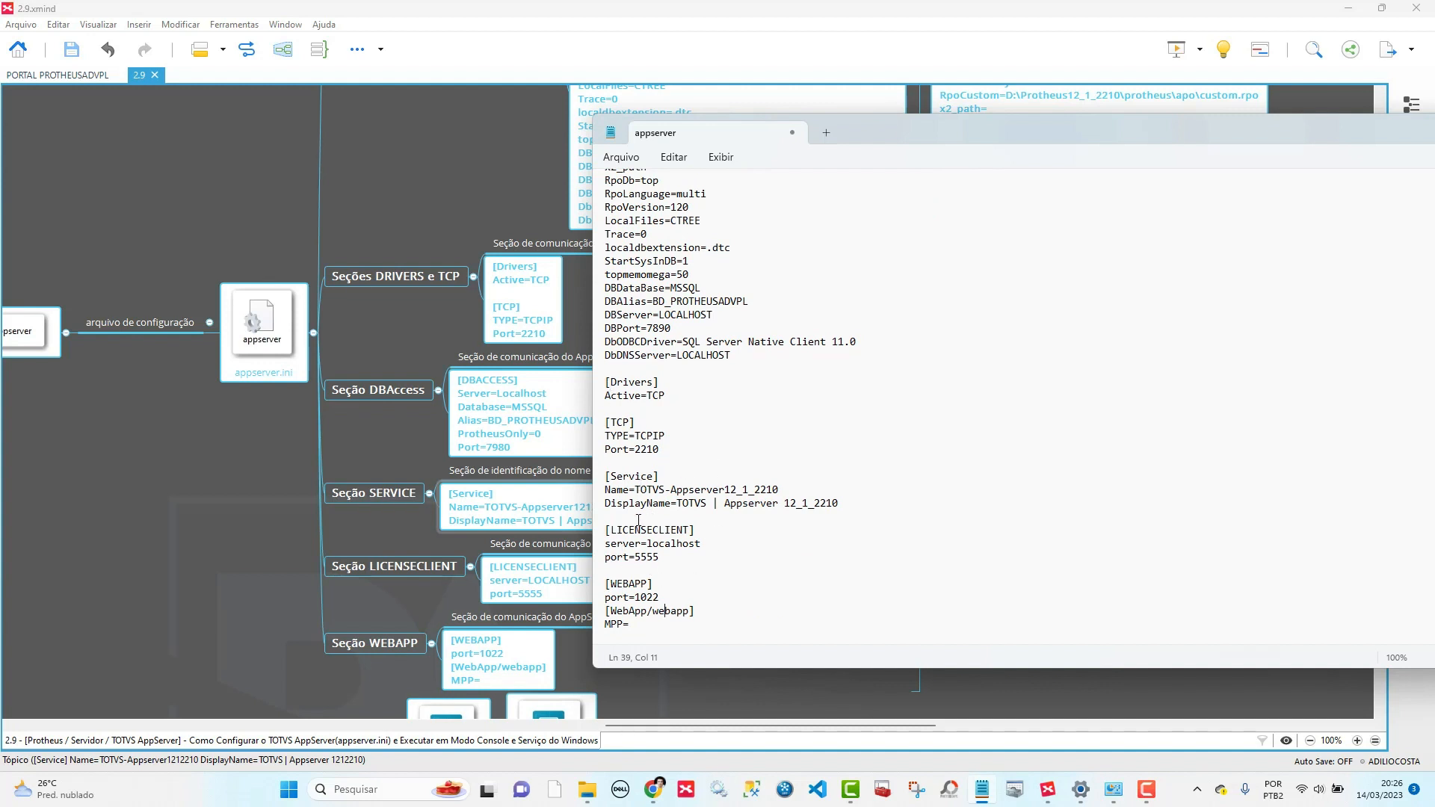
pyautogui.scroll(2, 656, 521)
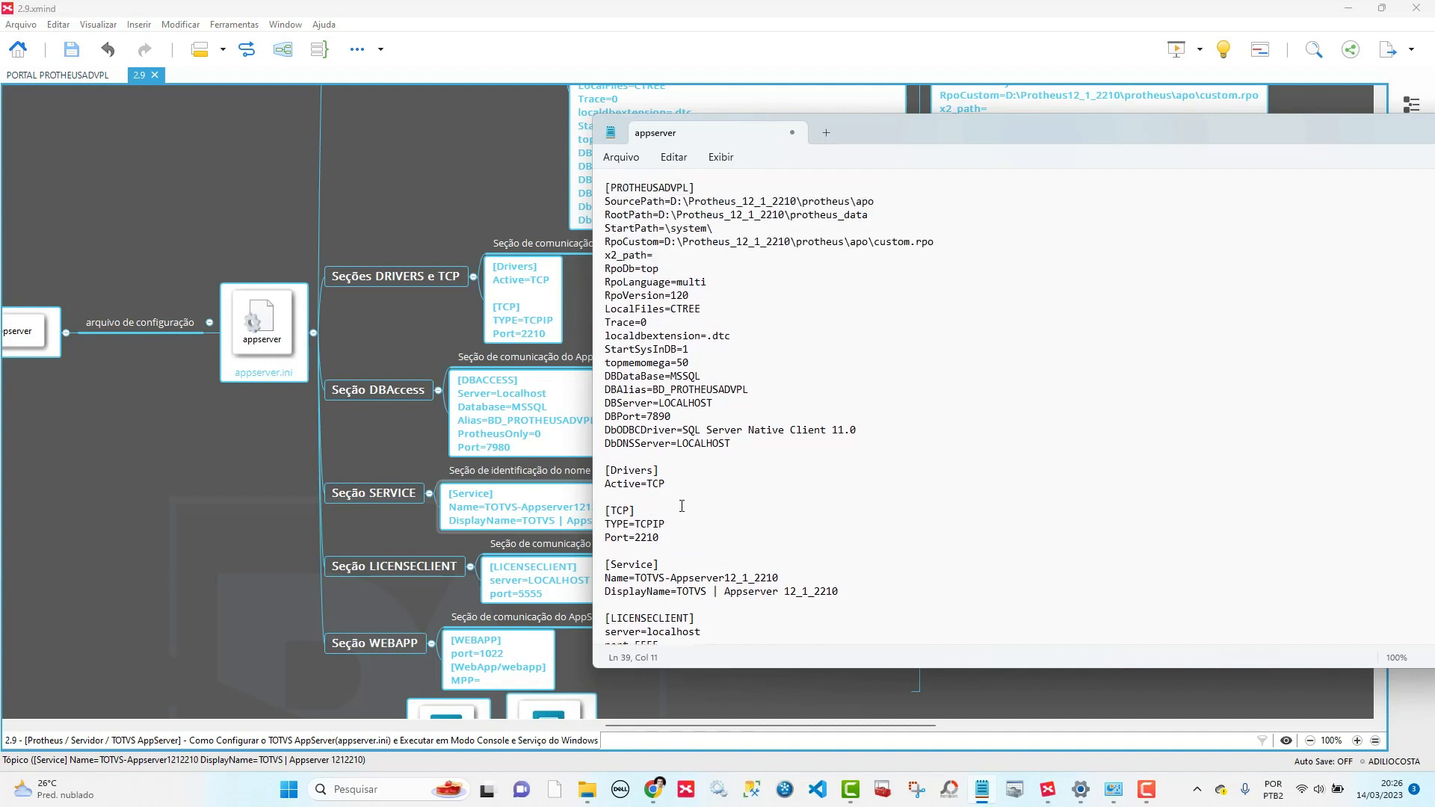
pyautogui.scroll(-2, 681, 506)
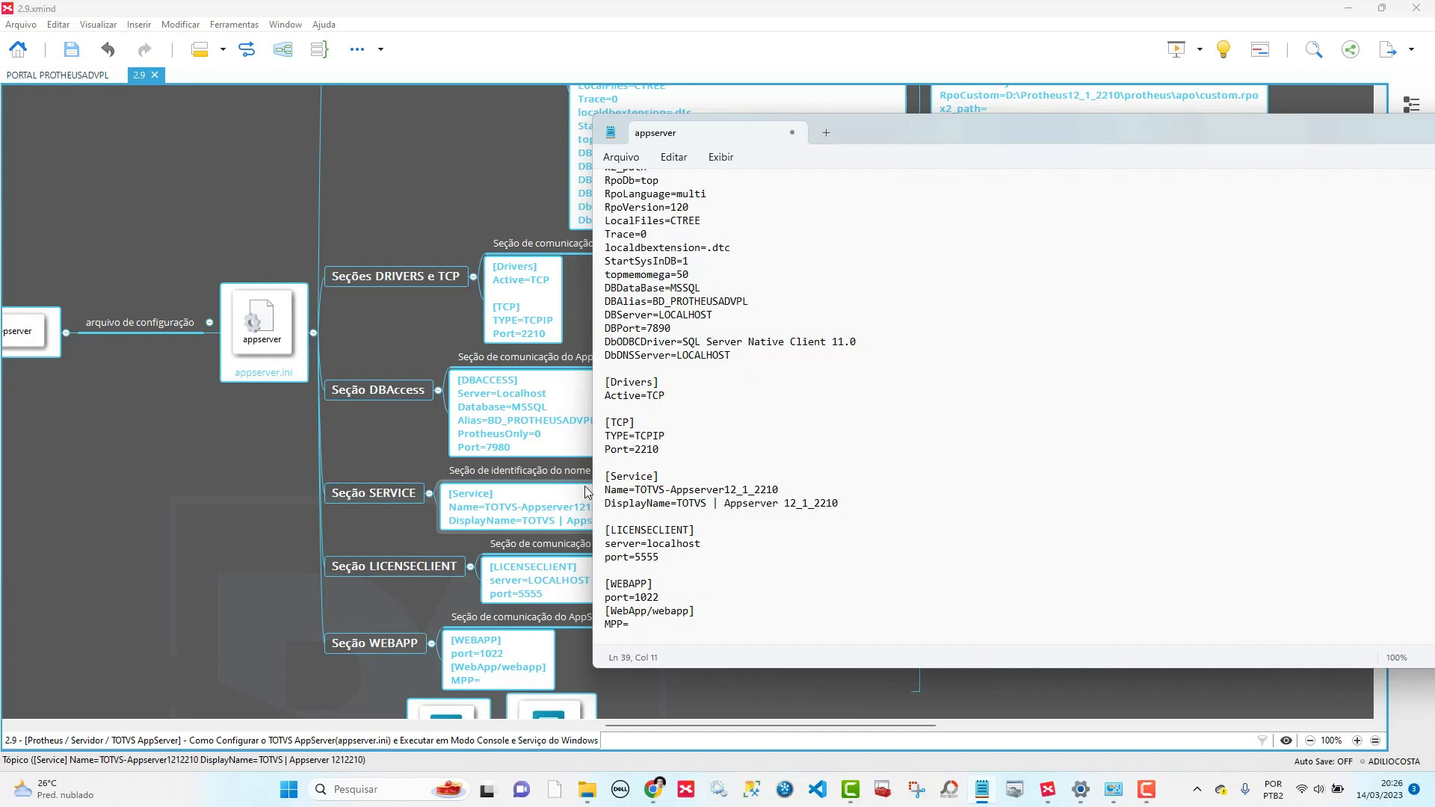
# - Look over the mind map's complete appserver.ini summary and its section topics under 6.1 - Configuração do Appserver
pyautogui.click(737, 680)
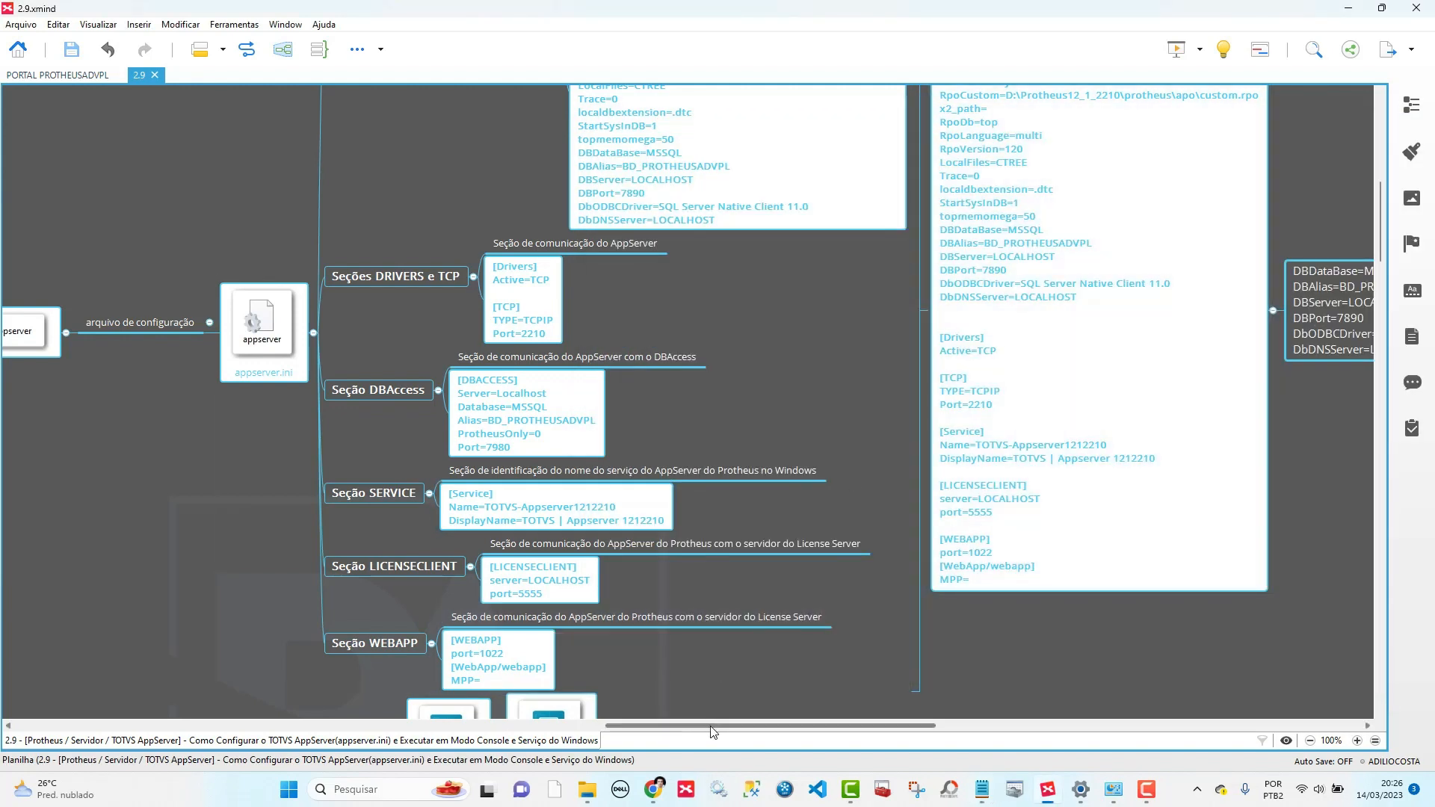
pyautogui.moveTo(714, 726); pyautogui.dragTo(777, 728)
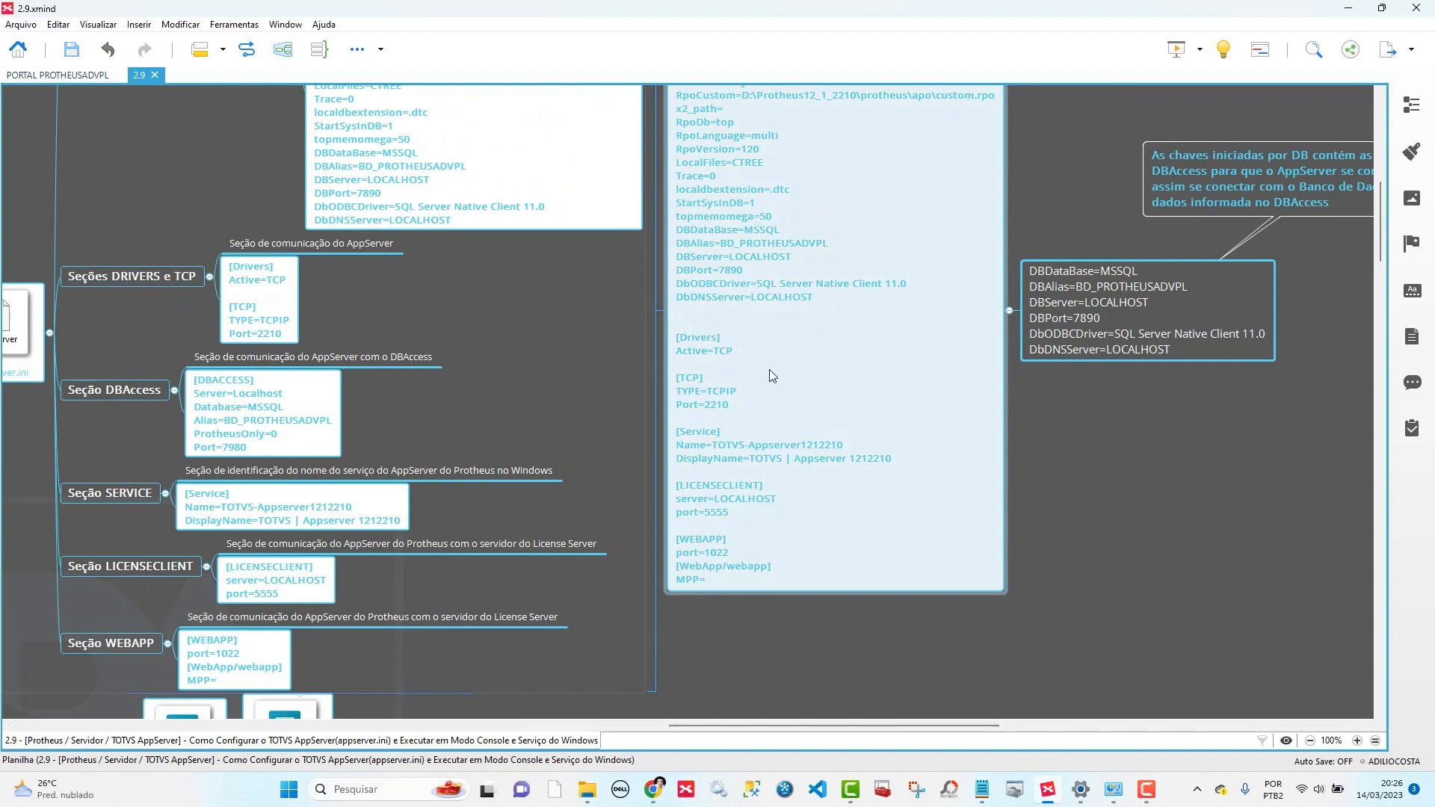
pyautogui.scroll(3, 775, 281)
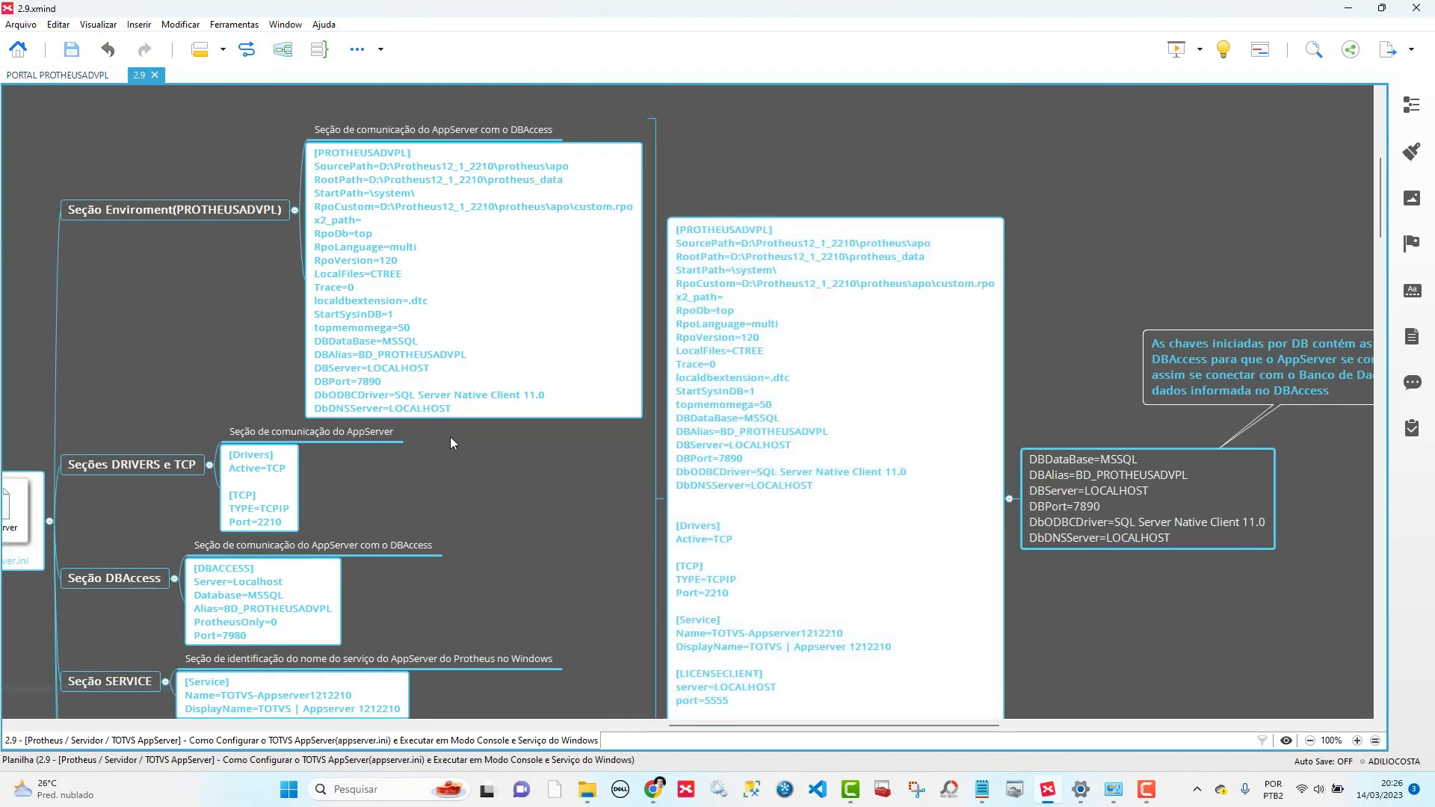
pyautogui.scroll(-6, 450, 435)
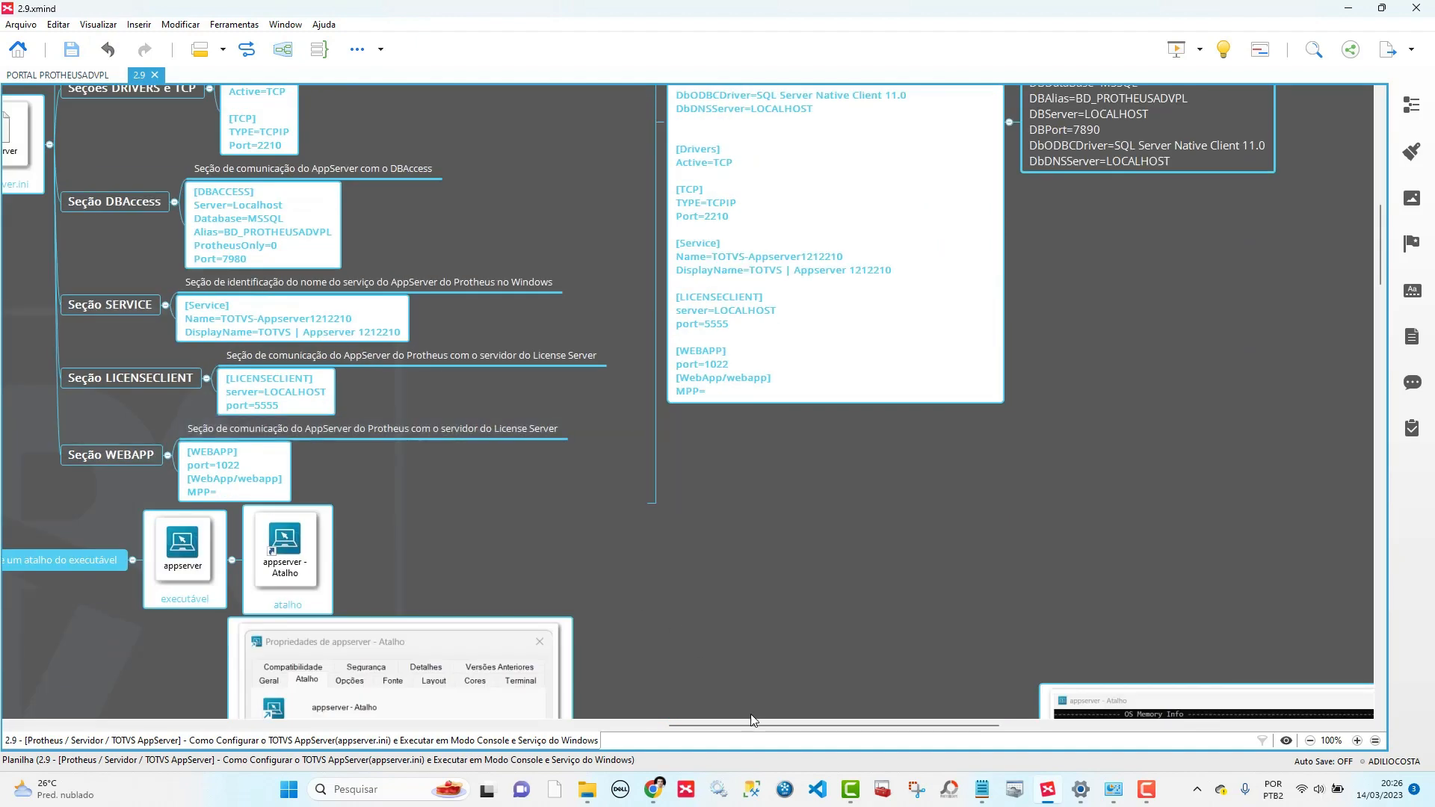
pyautogui.moveTo(753, 722); pyautogui.dragTo(622, 722)
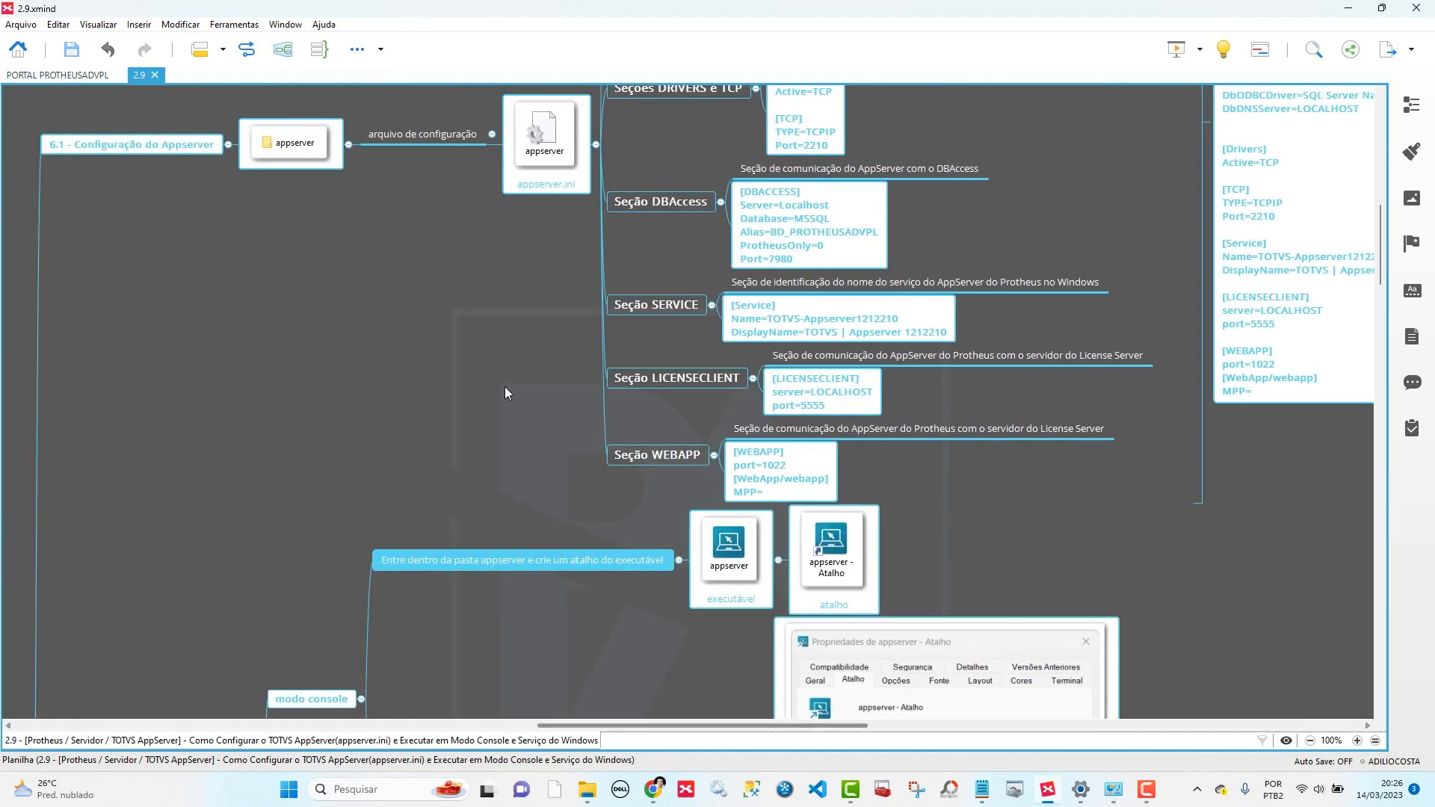
# - Return to Notepad and save the edited appserver file
pyautogui.click(981, 789)
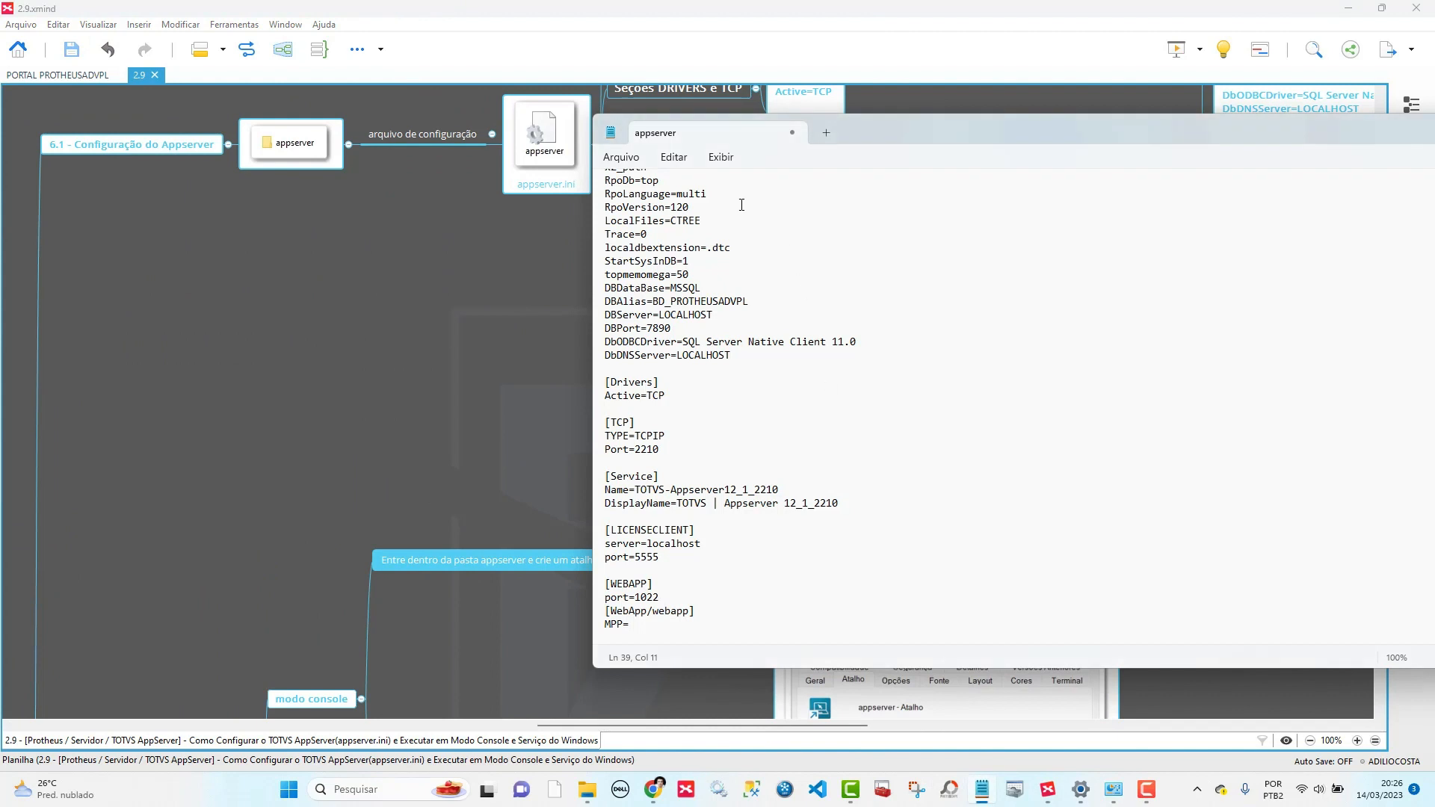
pyautogui.click(628, 161)
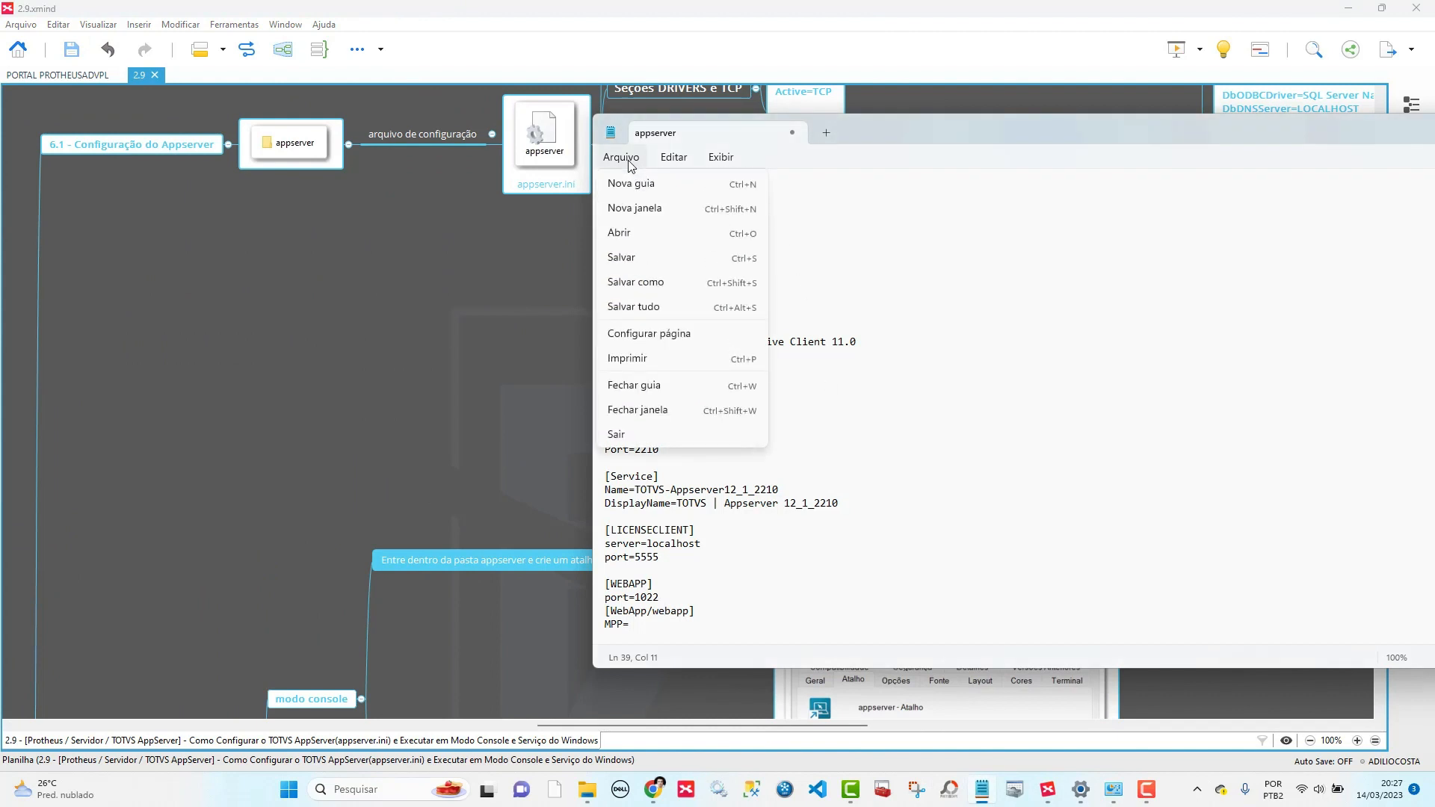
pyautogui.click(625, 259)
pyautogui.scroll(2, 710, 381)
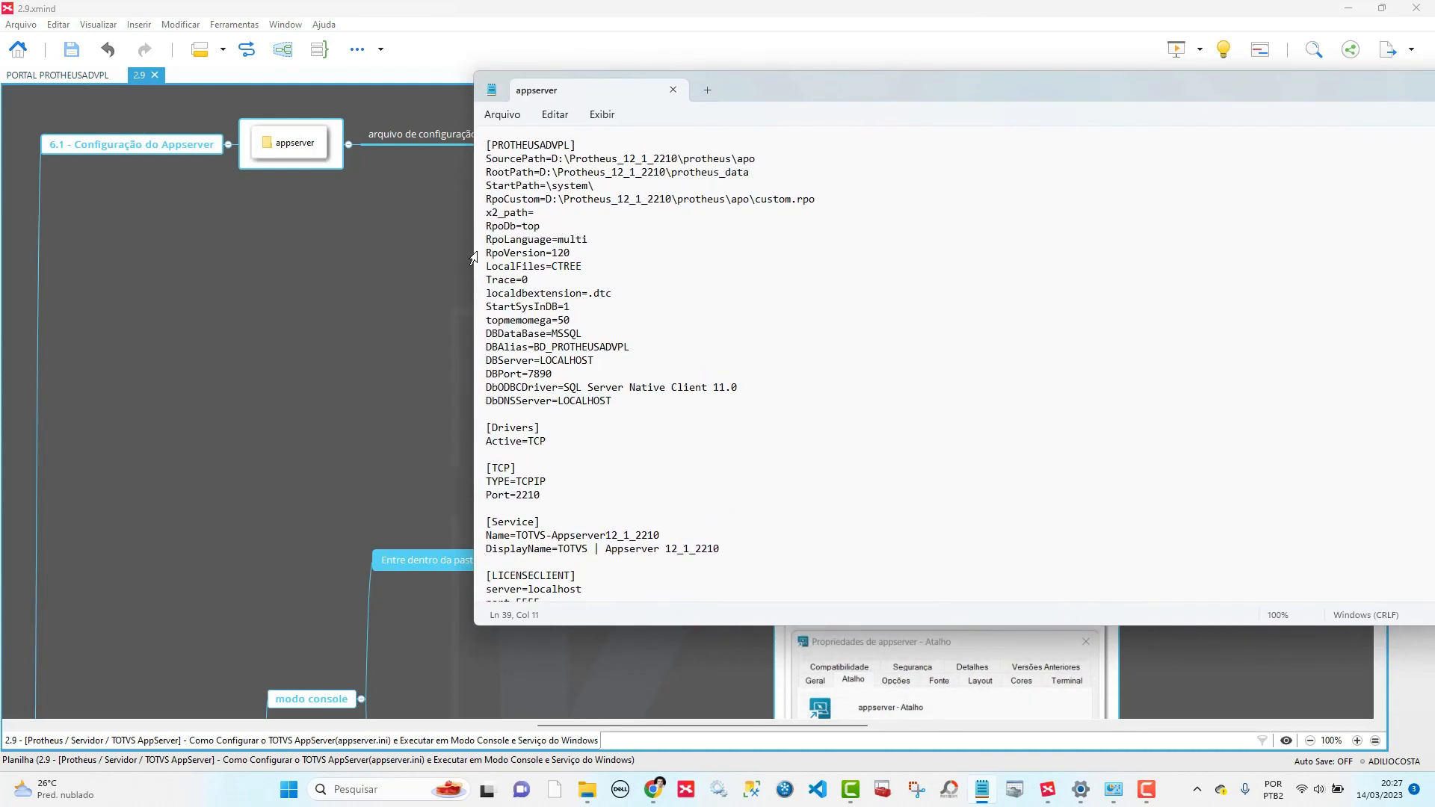
# - In the mind map, view the console and install shortcut instructions under 6.2 - Modo de execução do Appserver
pyautogui.click(443, 263)
pyautogui.scroll(-5, 443, 263)
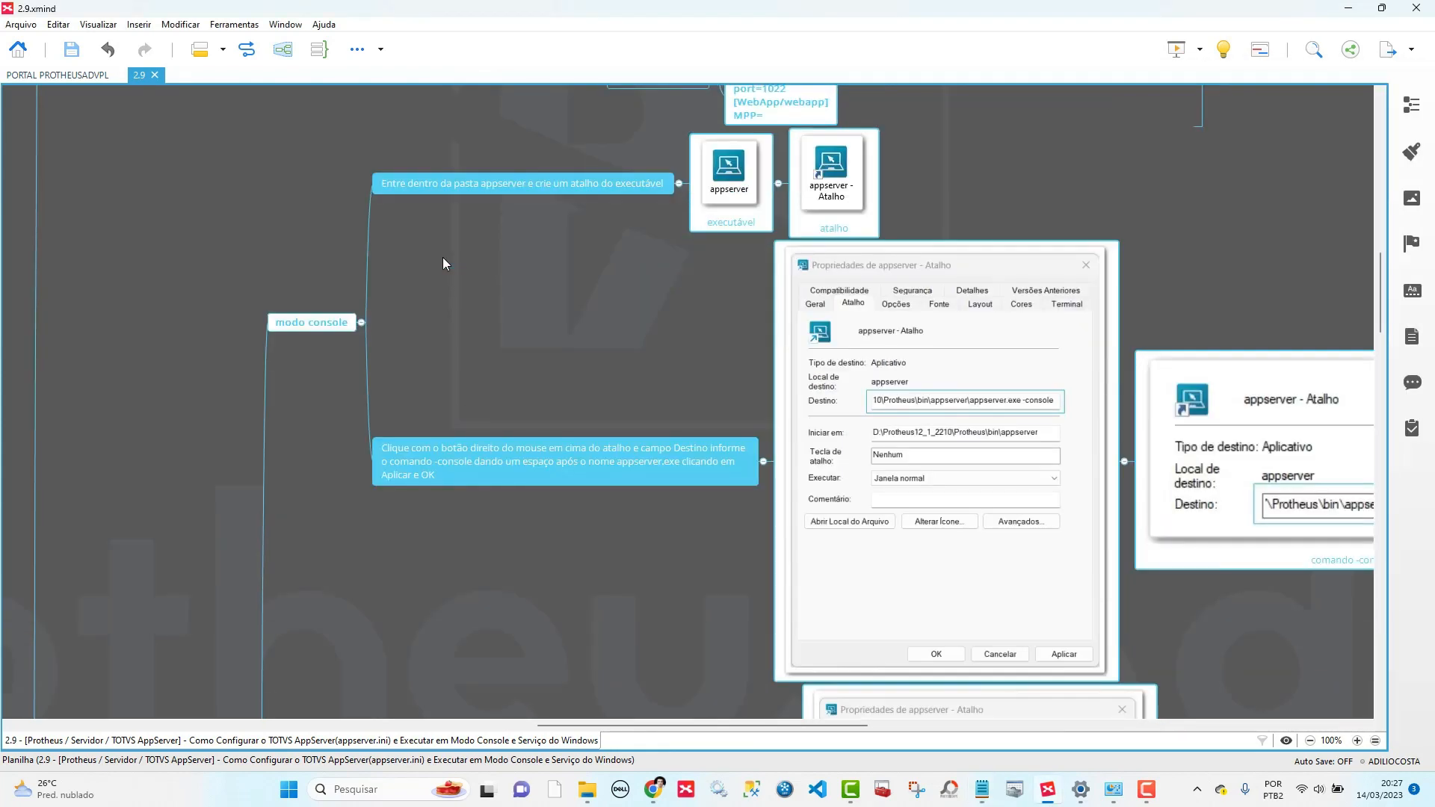
pyautogui.scroll(-4, 443, 264)
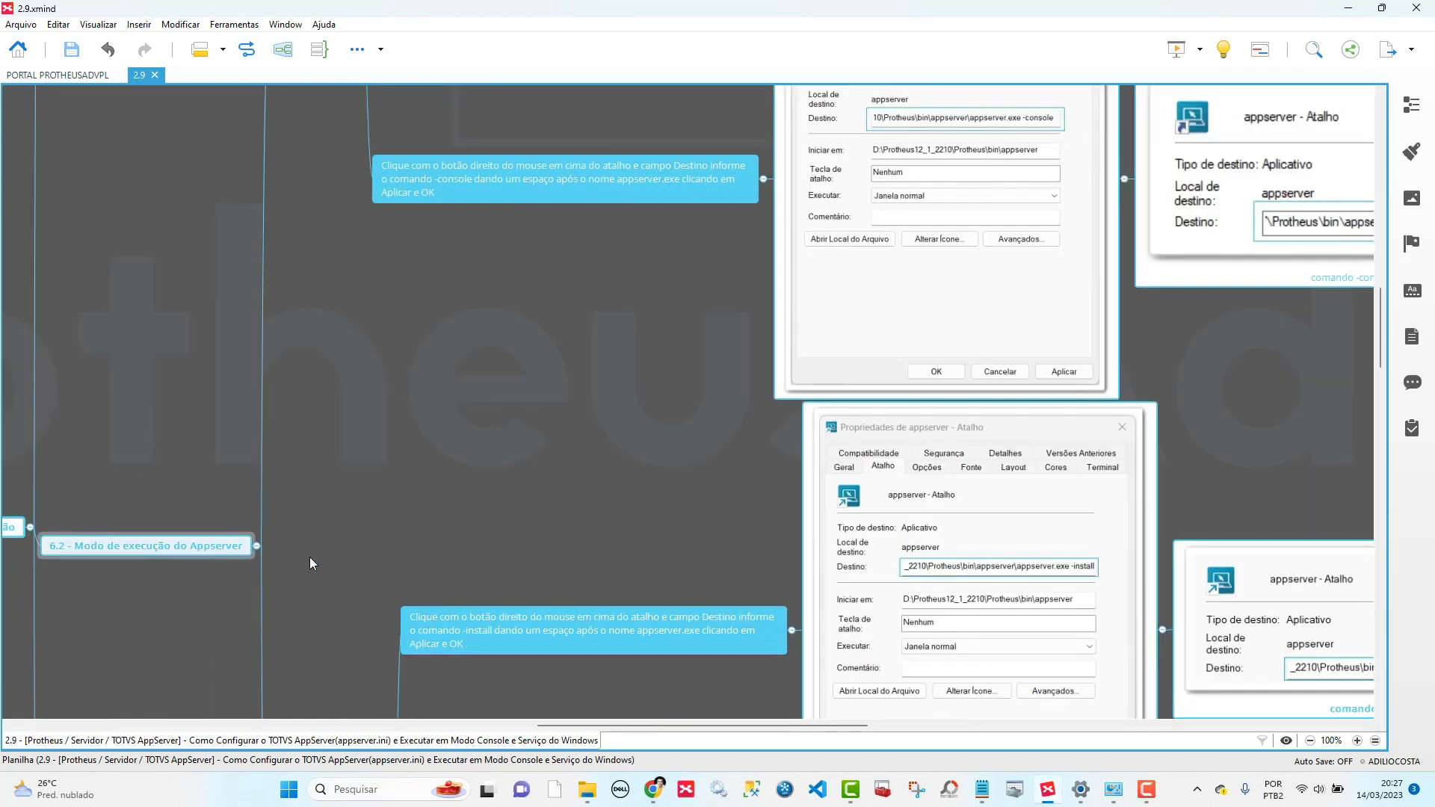
# - Look over the mind map's modo console and serviço do windows branches under 6.2 - Modo de execução do Appserver
pyautogui.scroll(4, 488, 404)
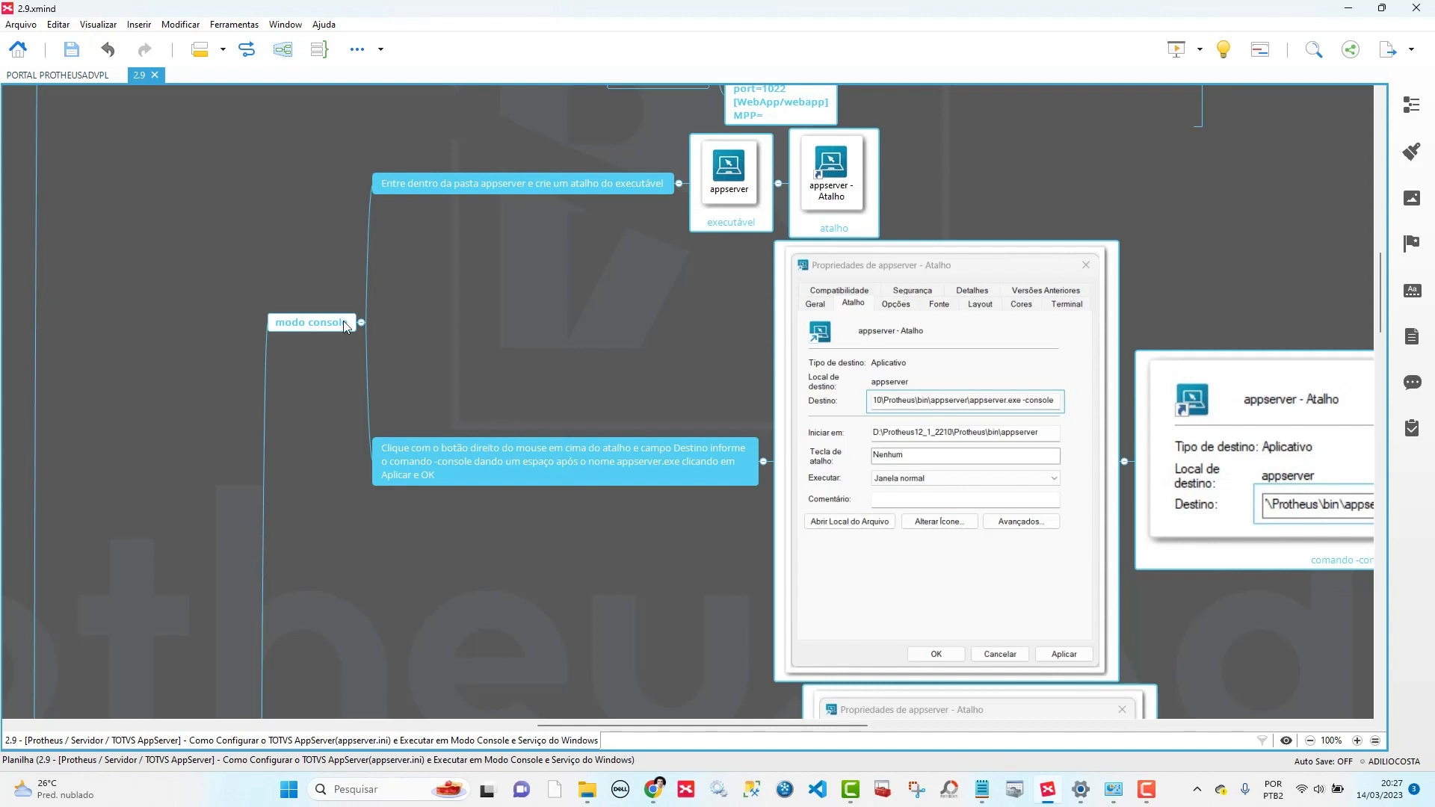
pyautogui.scroll(-5, 321, 389)
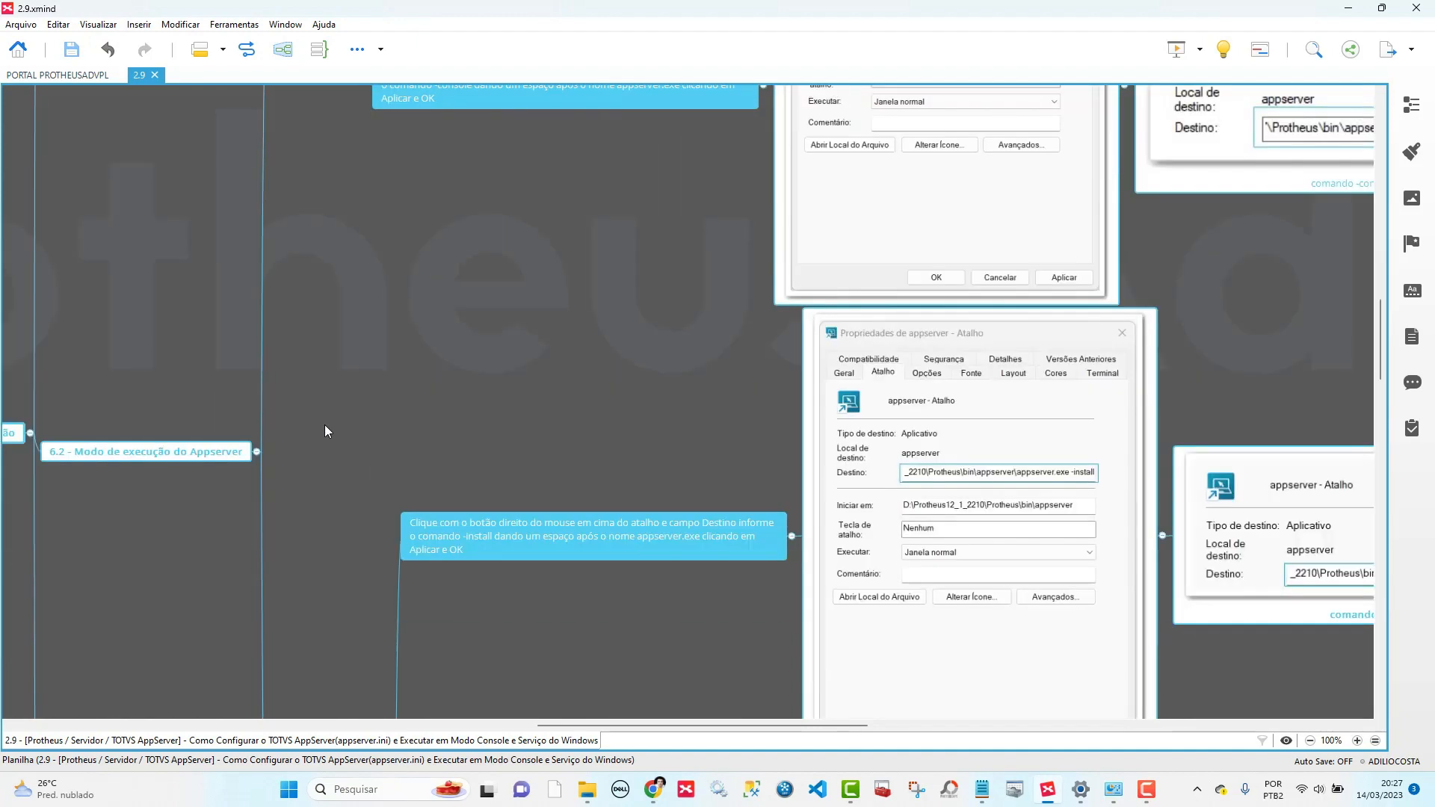
pyautogui.scroll(-3, 324, 426)
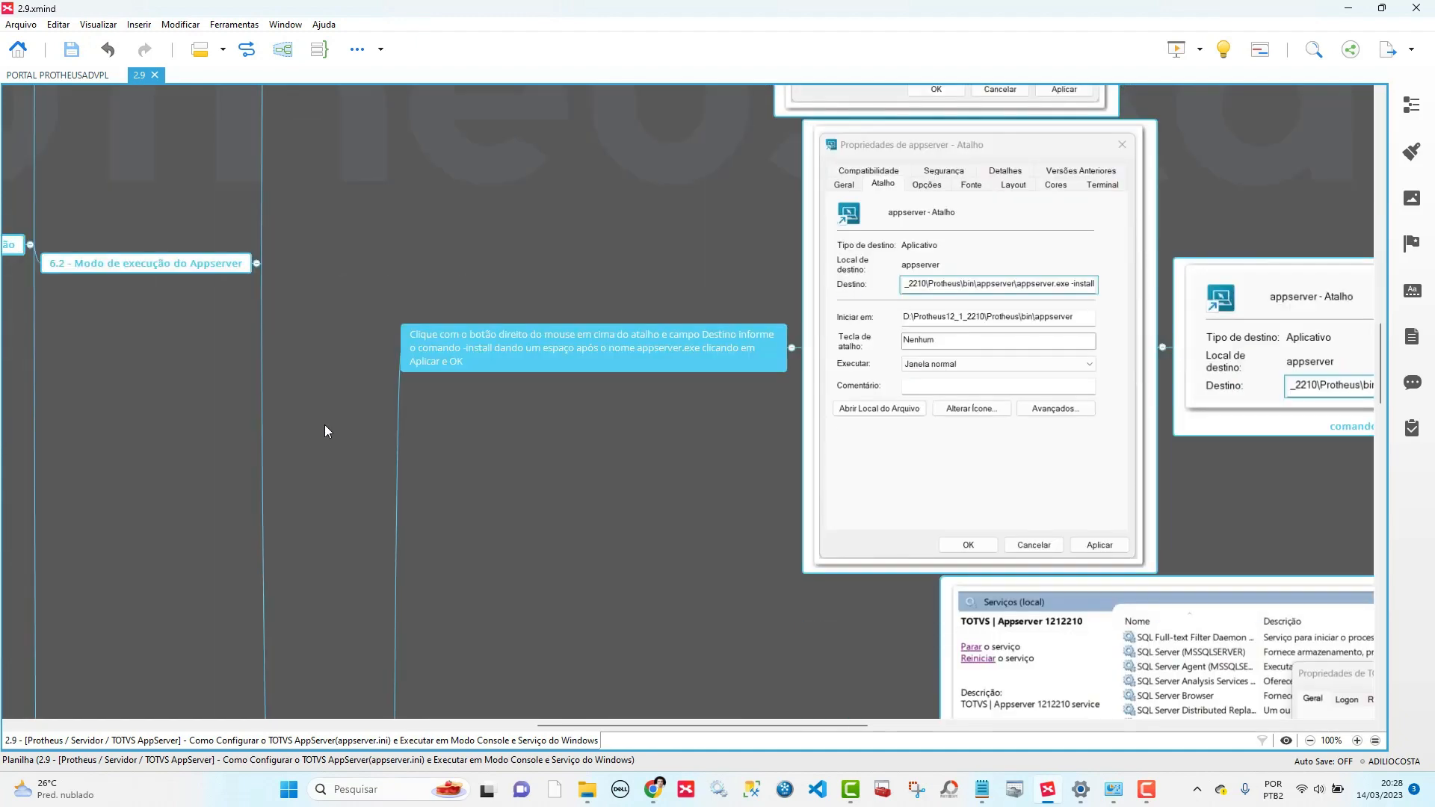
pyautogui.scroll(-5, 324, 431)
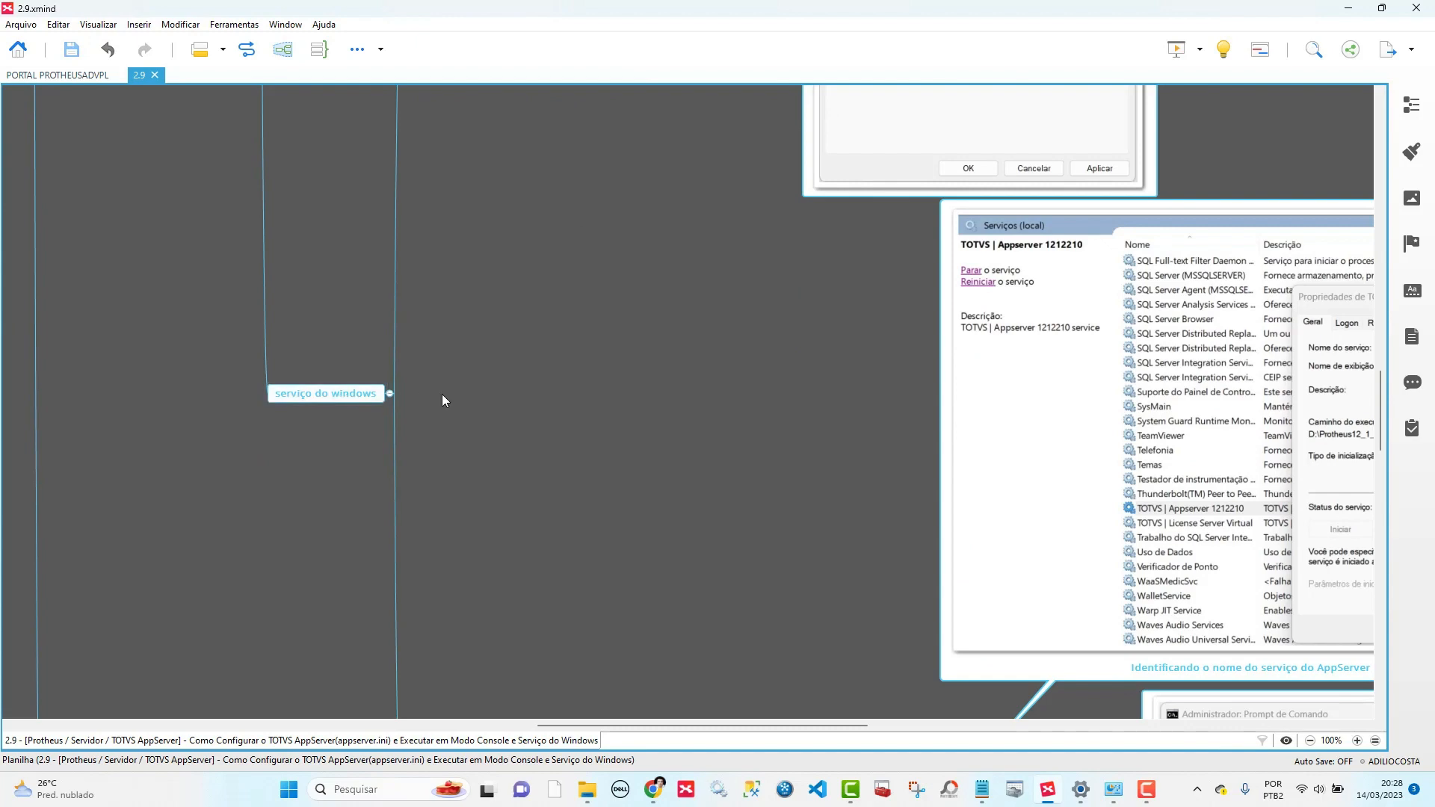
pyautogui.scroll(12, 442, 394)
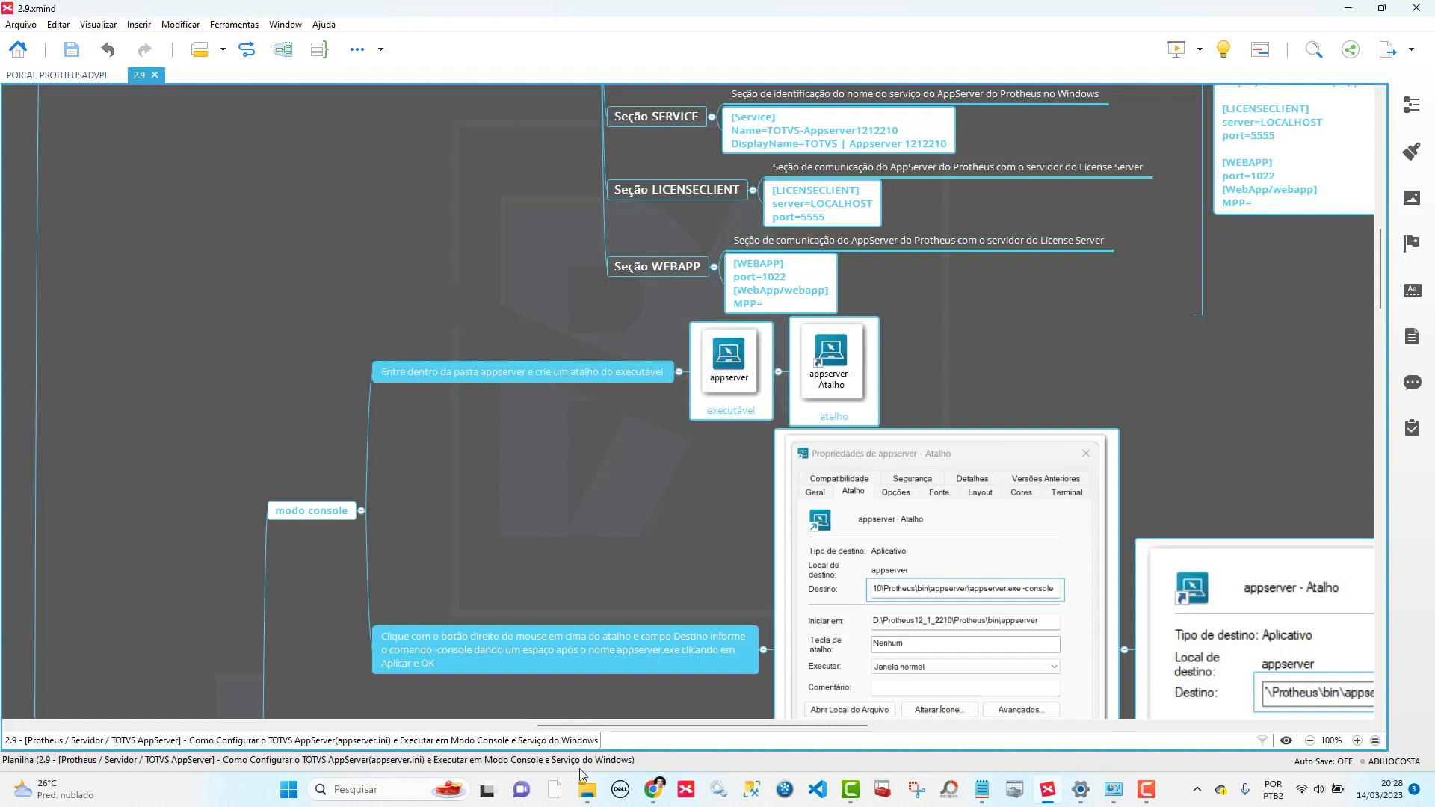
# - Switch to File Explorer and open the Protheus\bin\appserver folder inside D:\Protheus_12_1_2210
pyautogui.moveTo(588, 791)
pyautogui.click(466, 724)
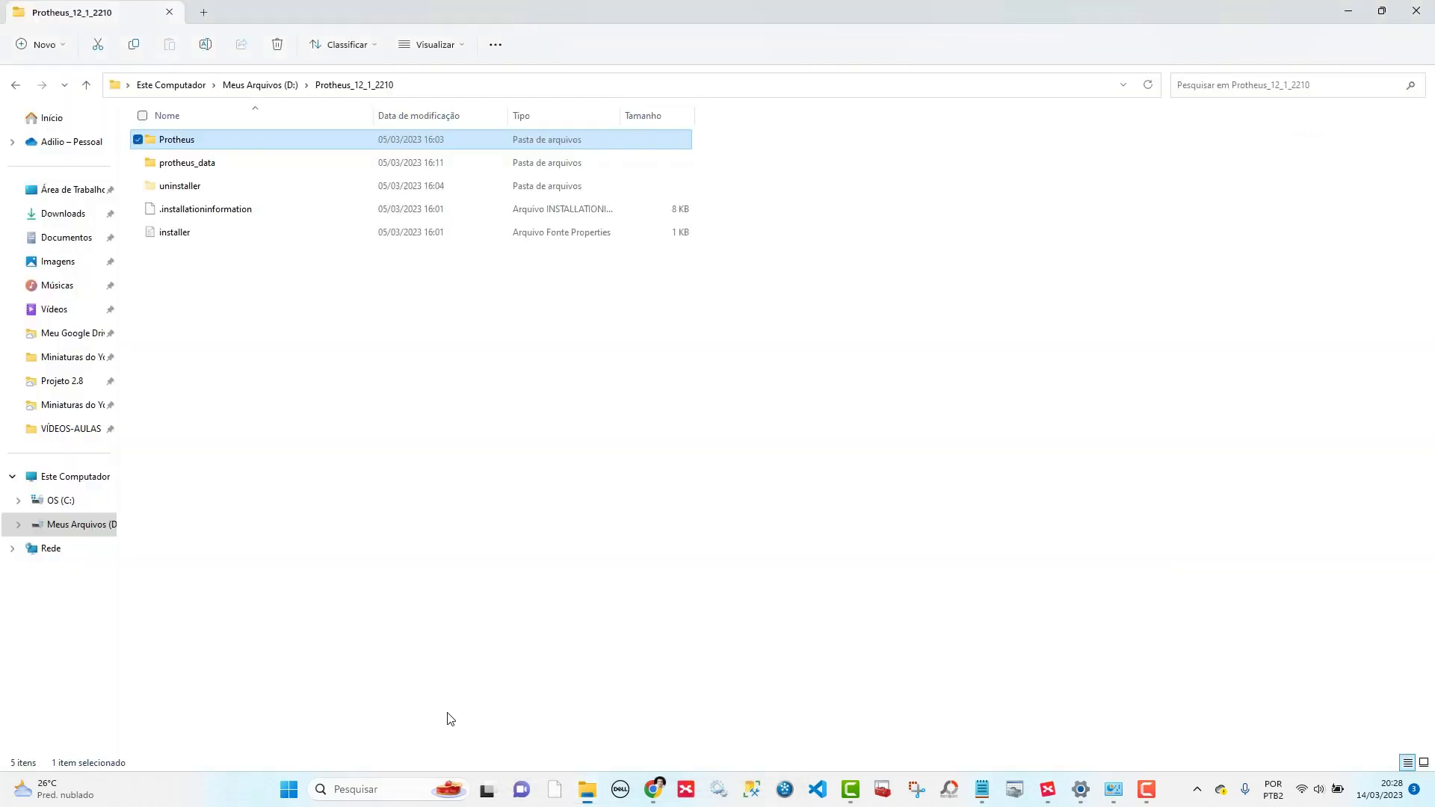
pyautogui.doubleClick(196, 141)
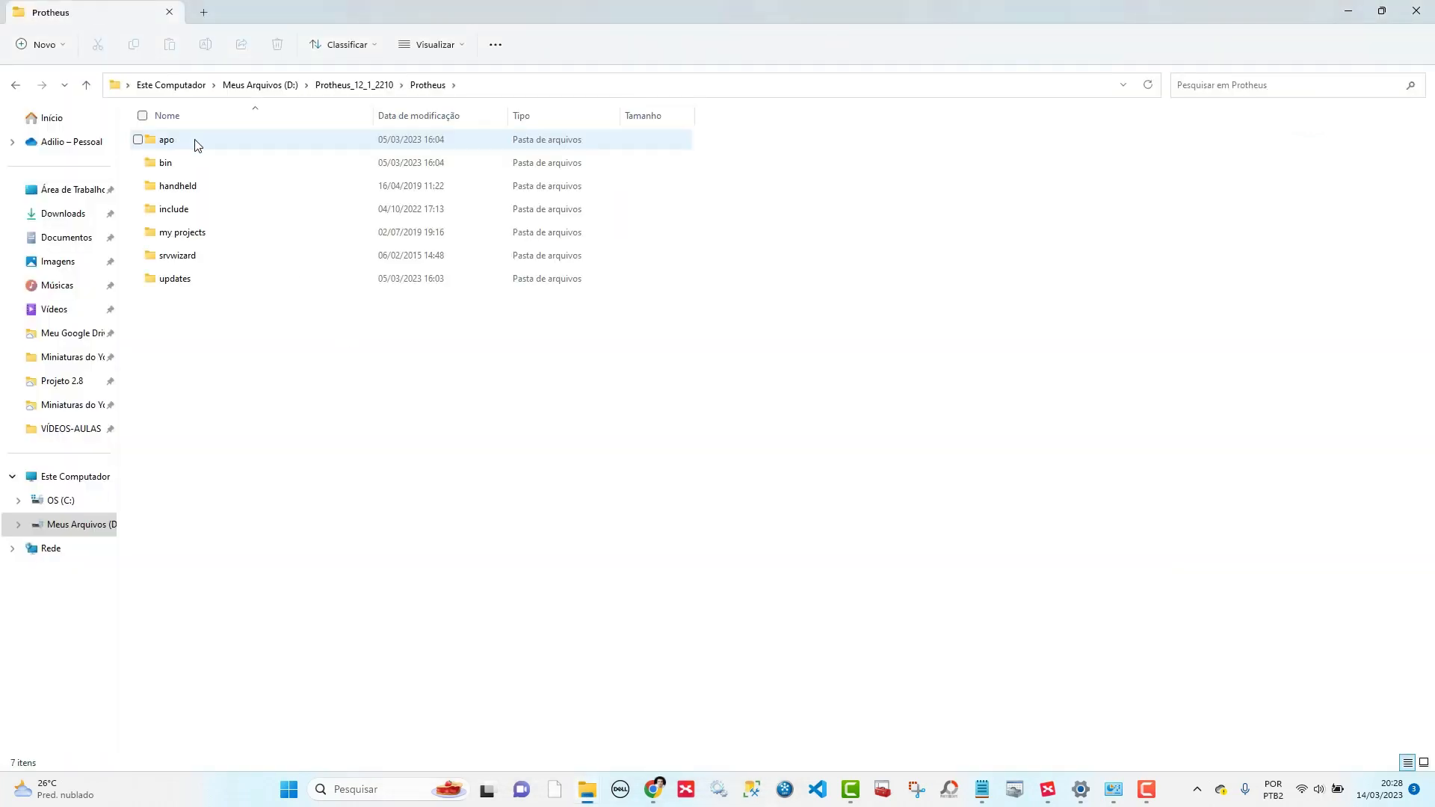
pyautogui.doubleClick(189, 162)
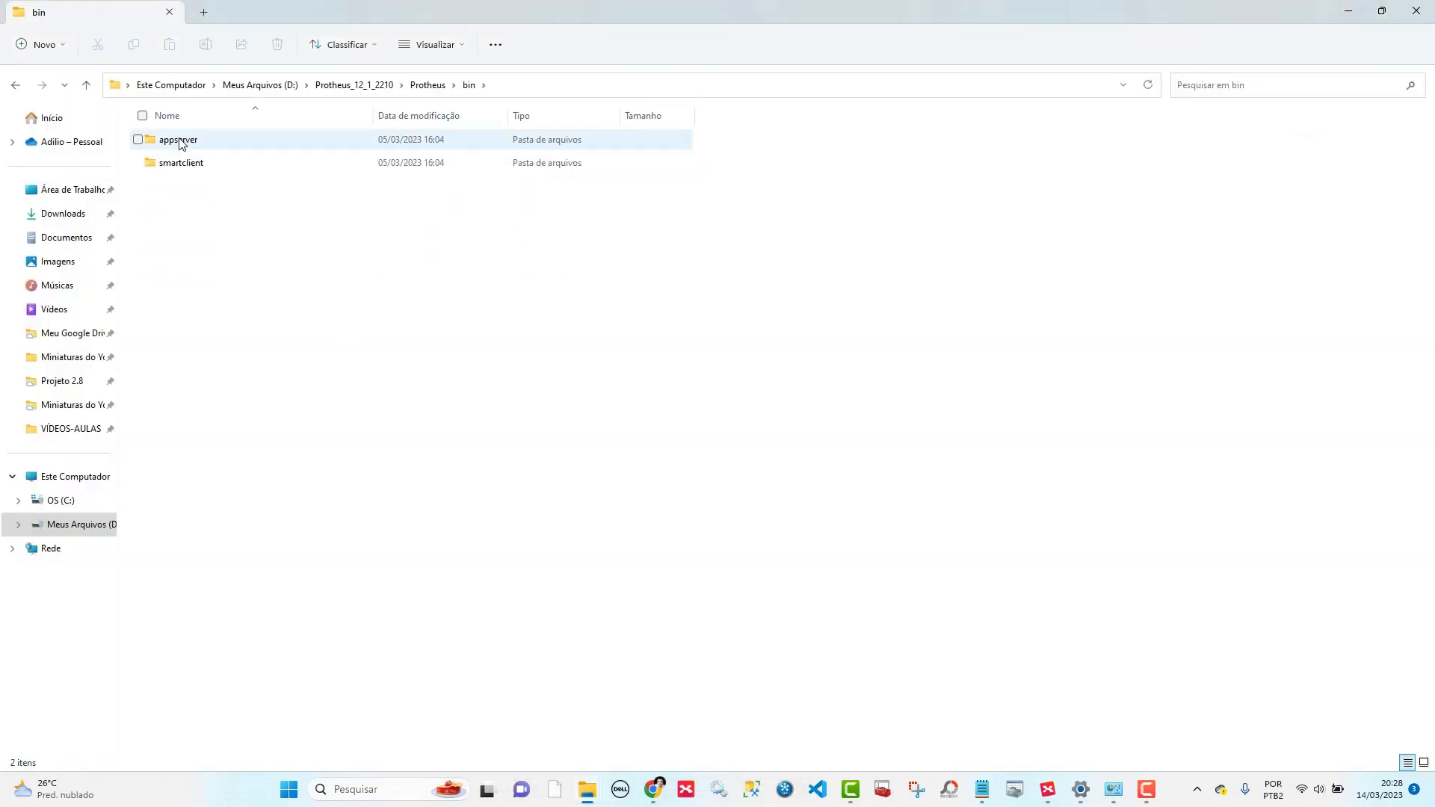
pyautogui.doubleClick(178, 141)
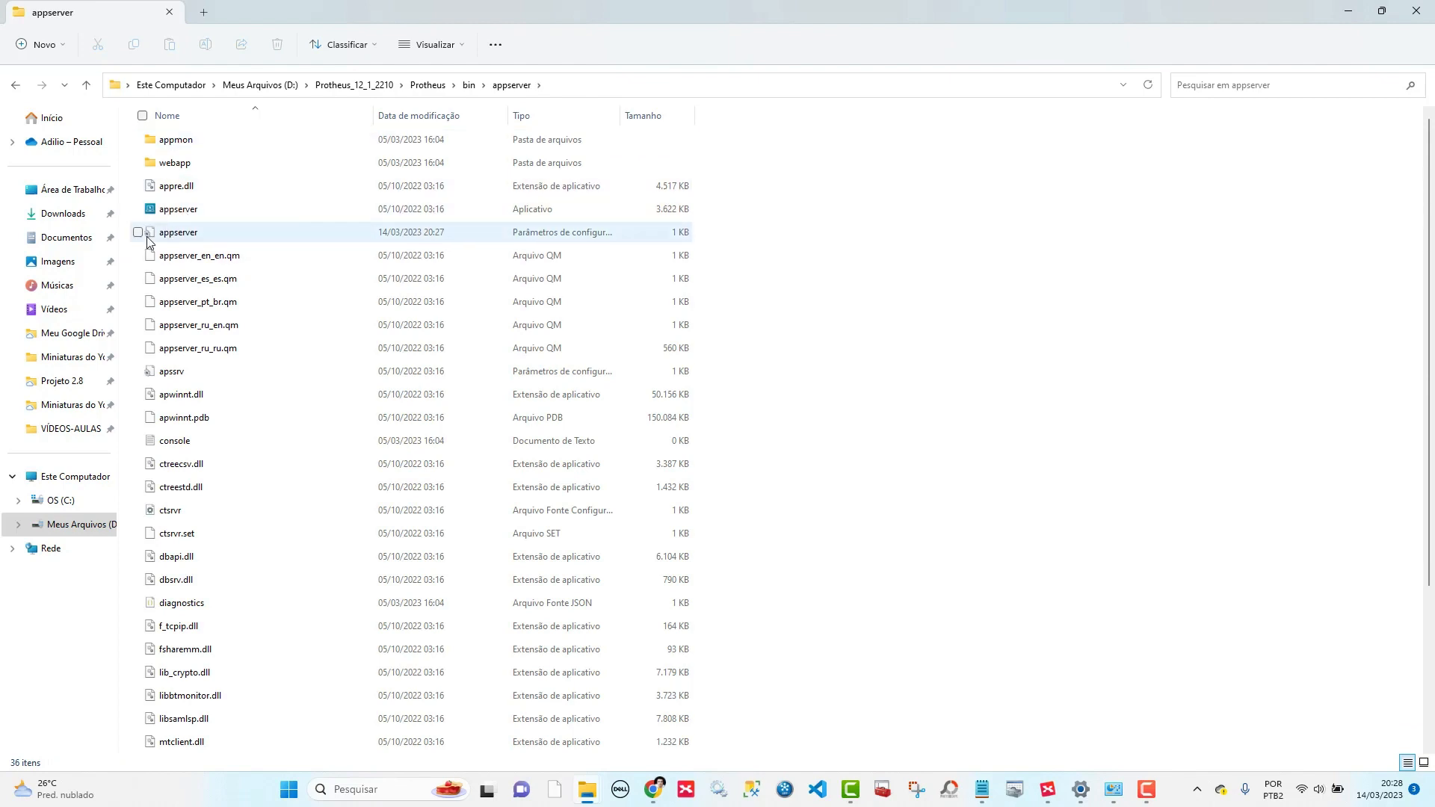
# - Create a shortcut to the appserver application in the same folder and select the new shortcut
pyautogui.click(178, 213)
pyautogui.rightClick(178, 216)
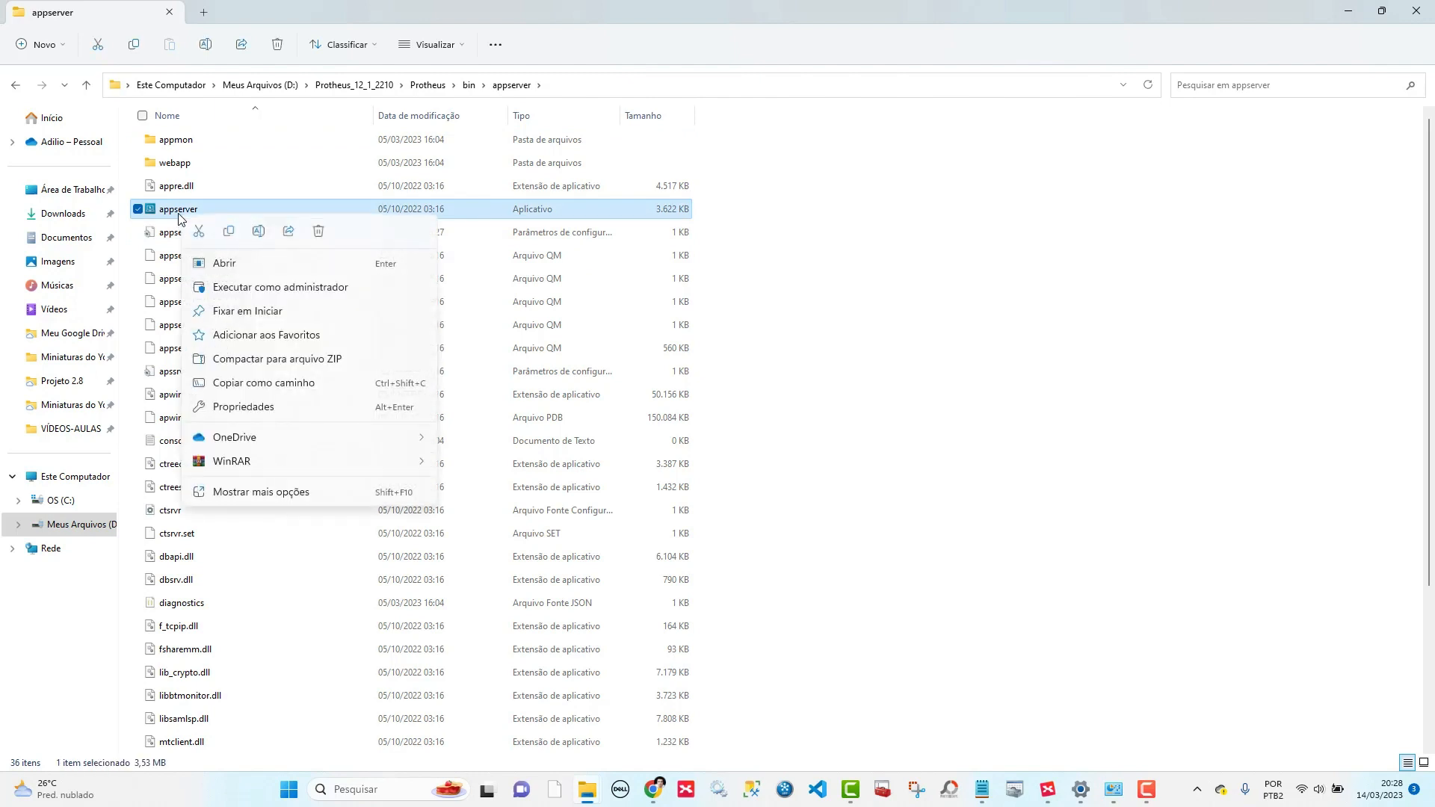
pyautogui.click(257, 493)
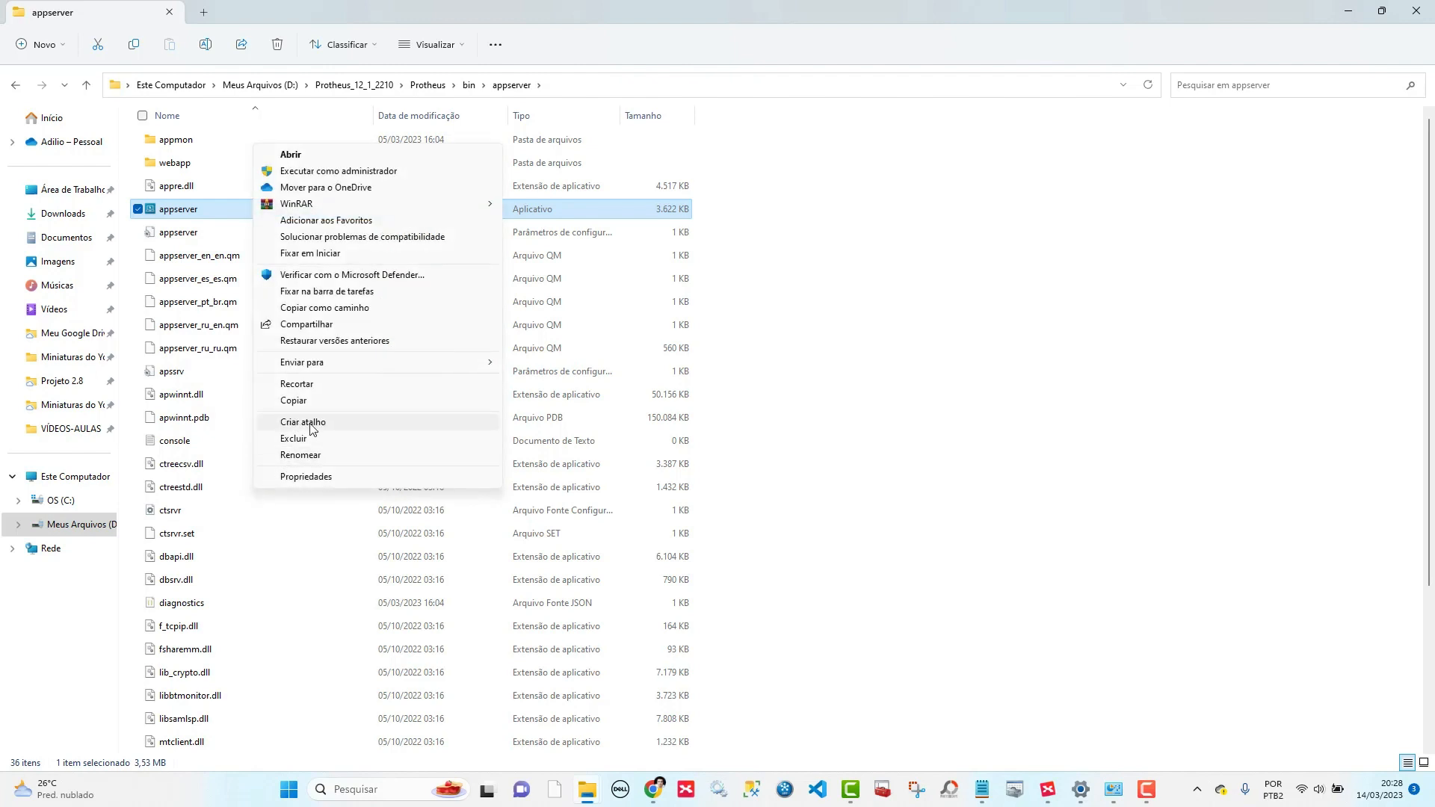
pyautogui.click(308, 423)
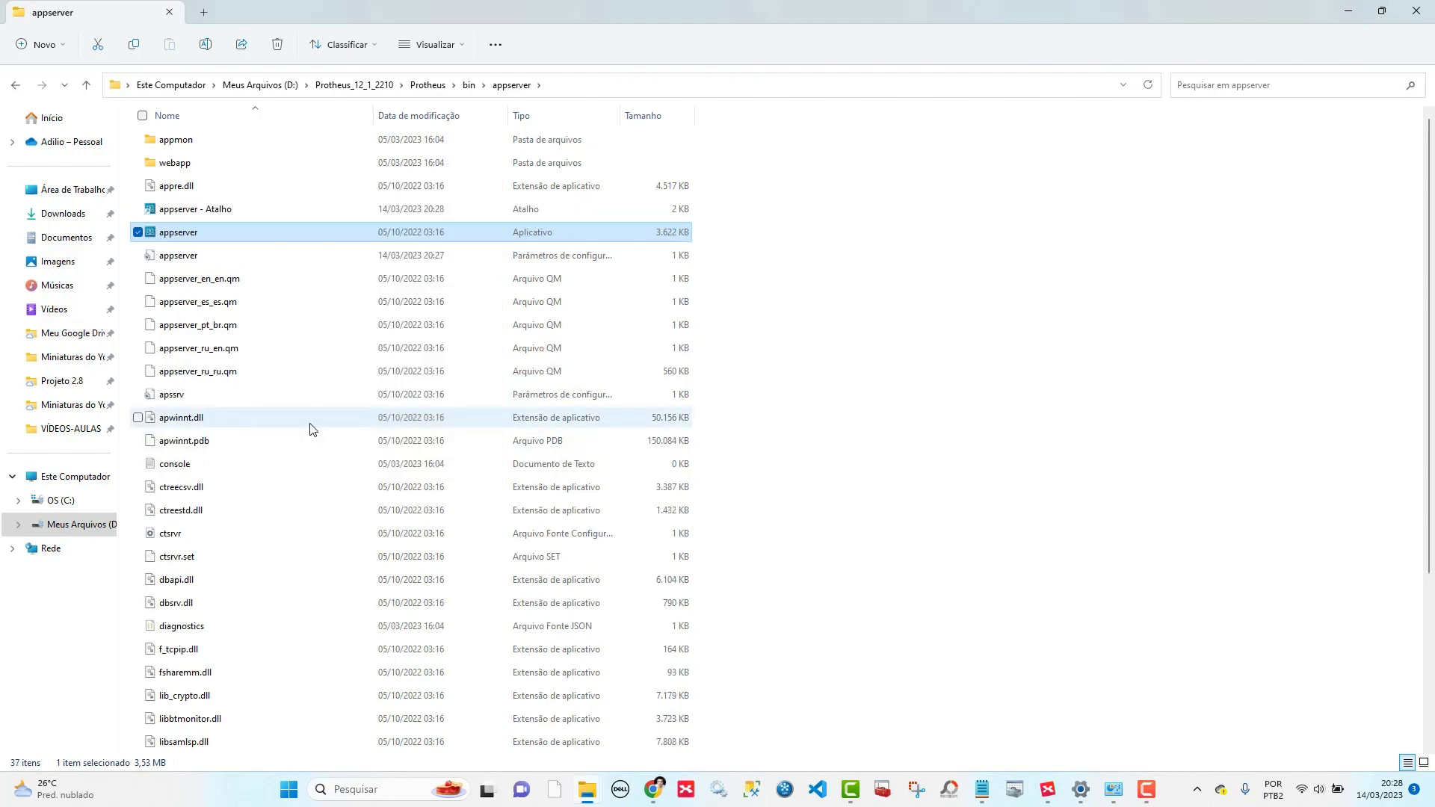
pyautogui.click(211, 213)
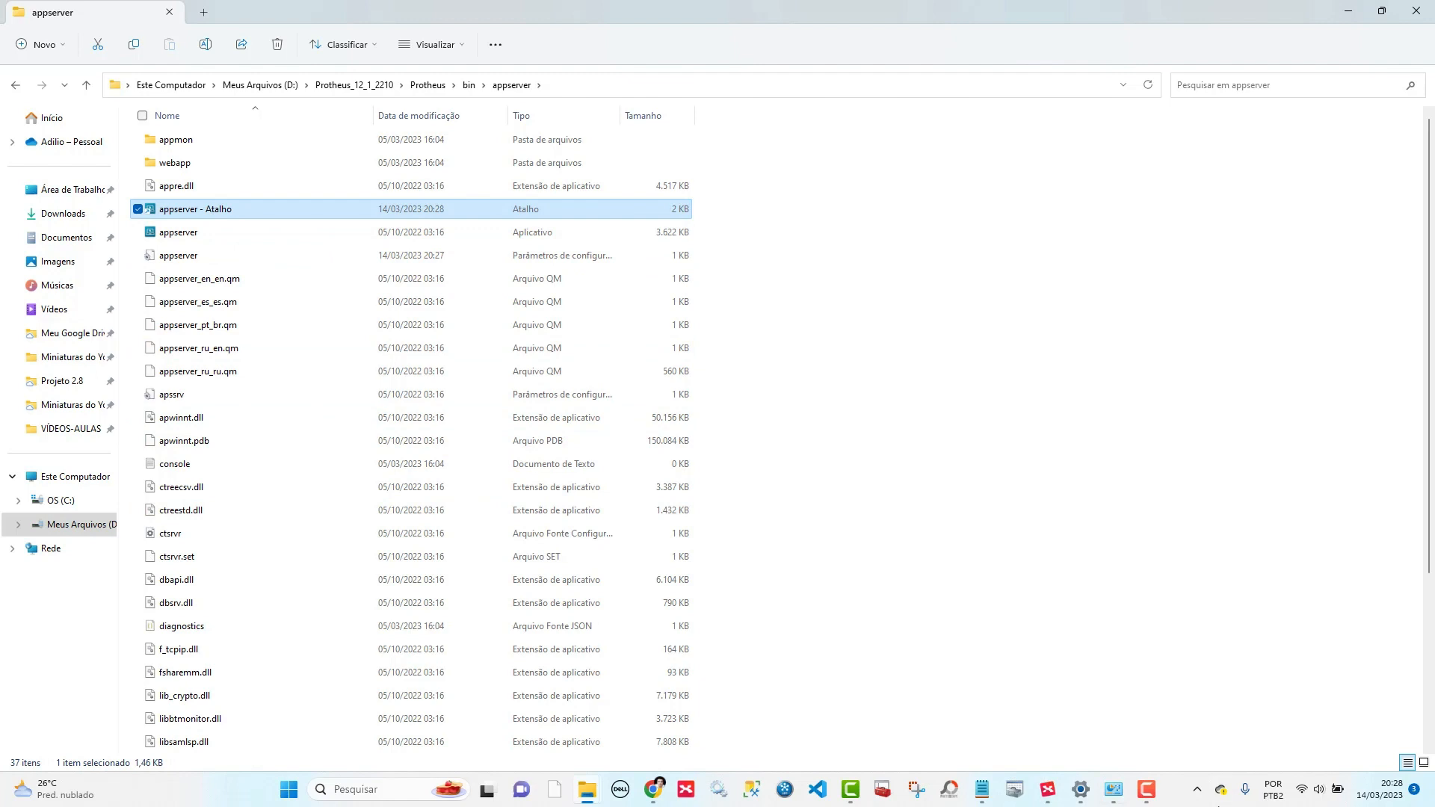
# - Check the mind map's instructions for the console shortcut's target, and return to the appserver folder in File Explorer
pyautogui.click(1048, 790)
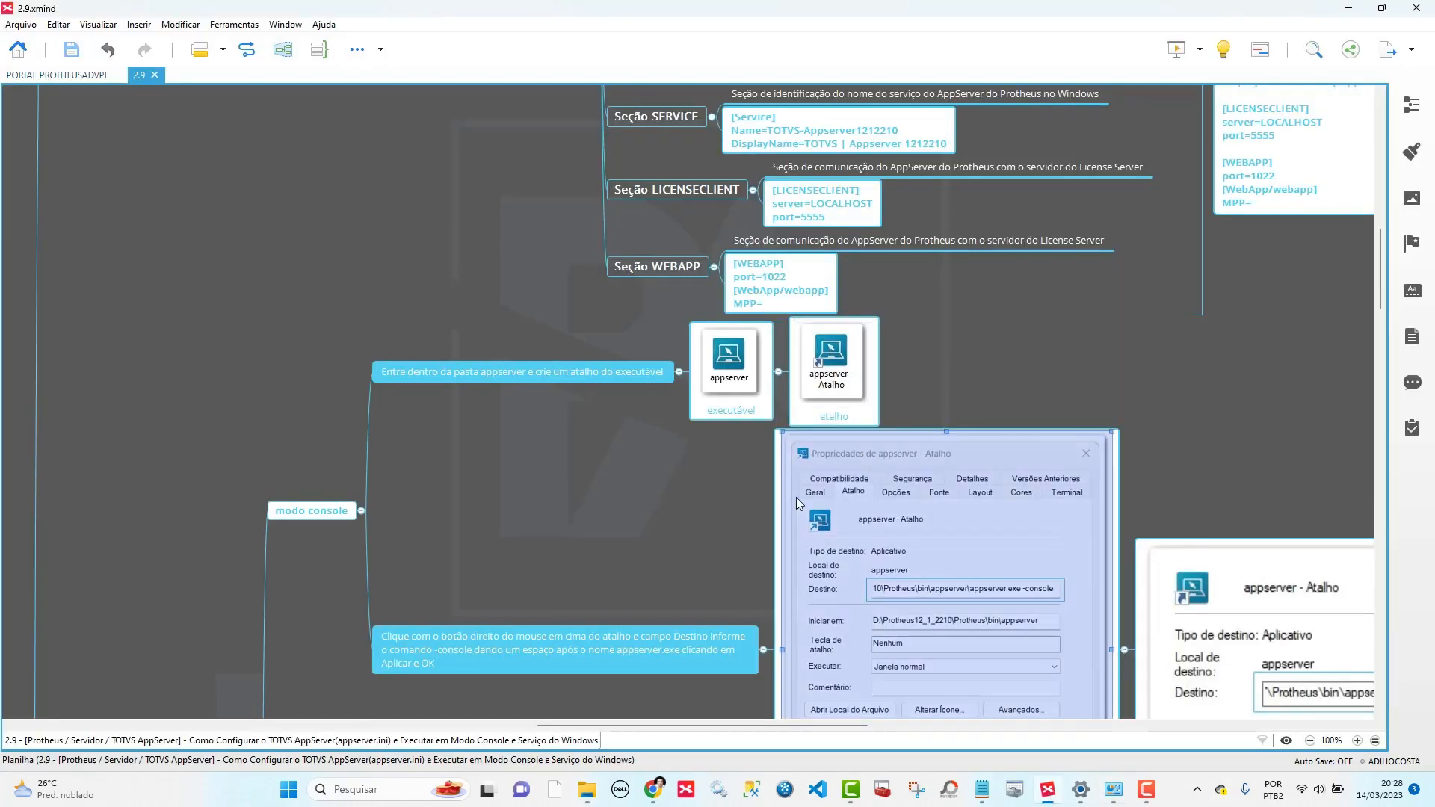
pyautogui.scroll(-3, 700, 497)
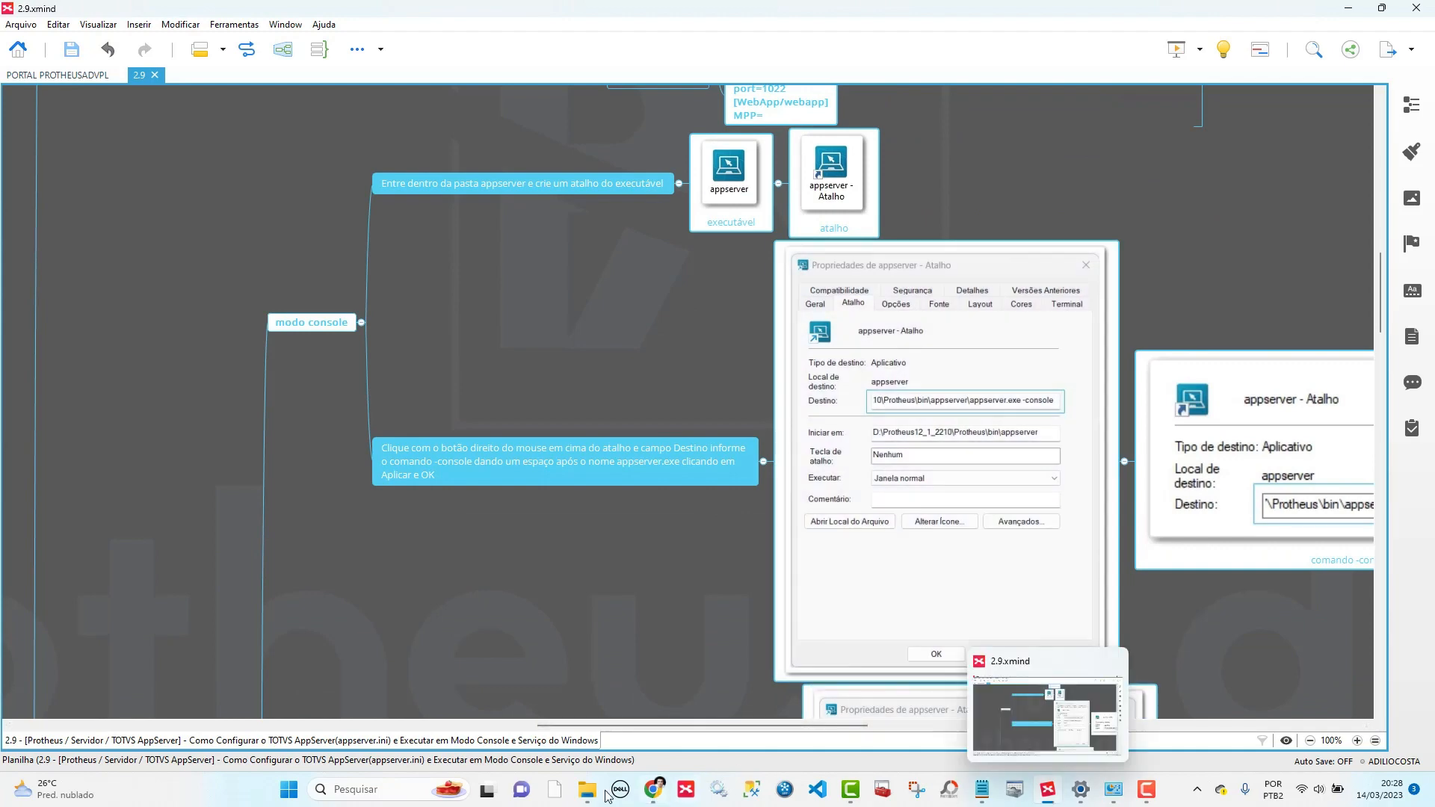
pyautogui.moveTo(588, 789)
pyautogui.click(496, 730)
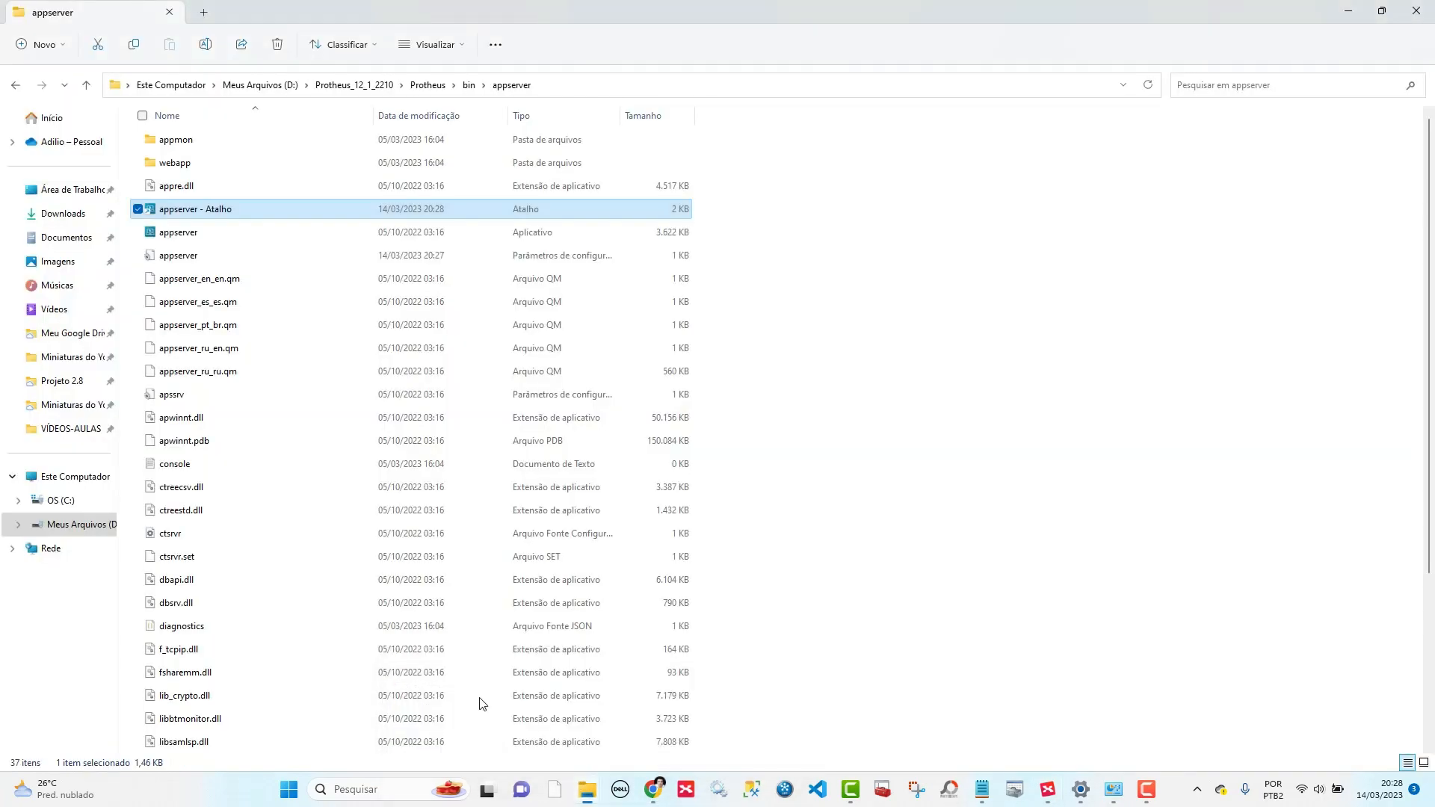
# - Append -console after appserver.exe in the target of the appserver - Atalho shortcut and apply the change
pyautogui.rightClick(198, 214)
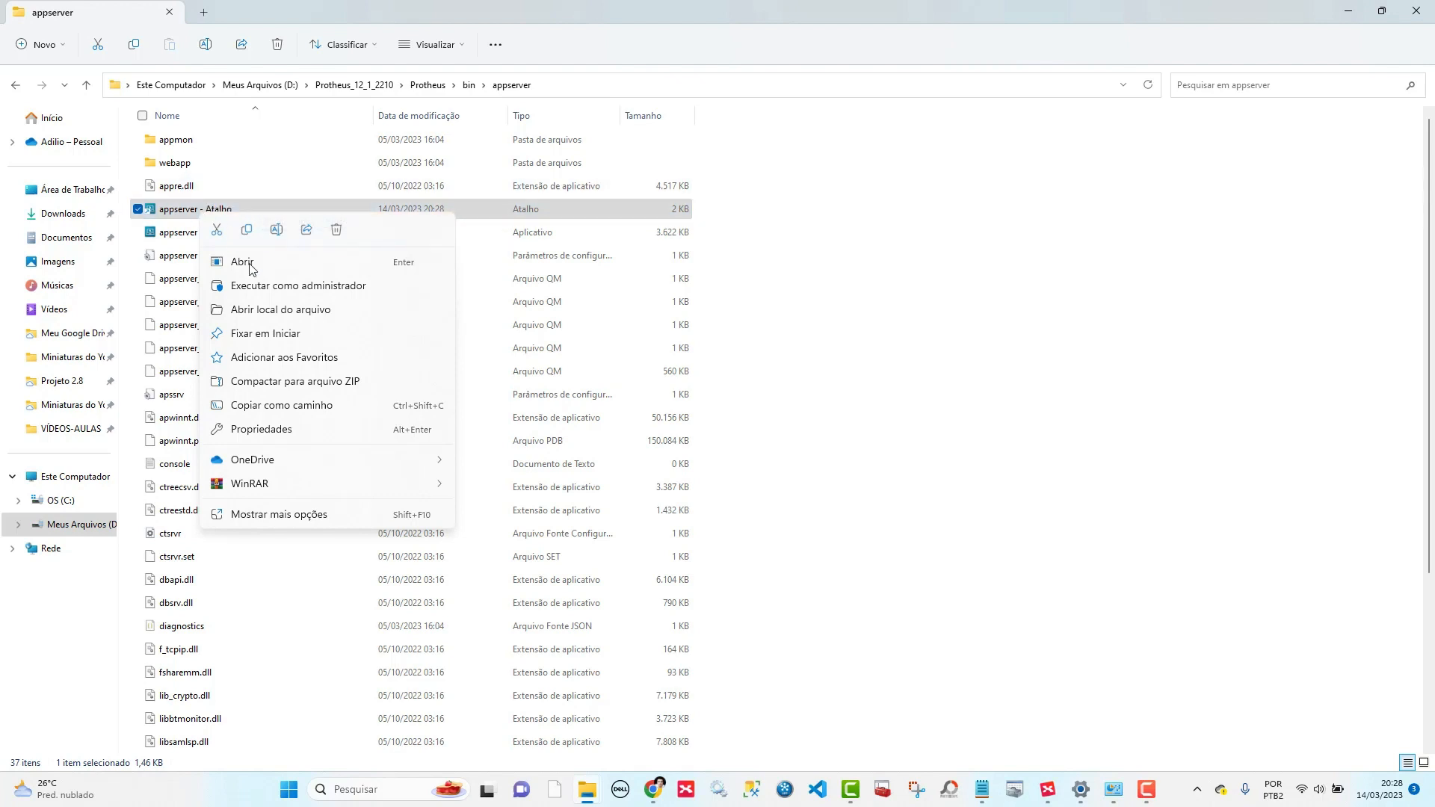
pyautogui.click(273, 519)
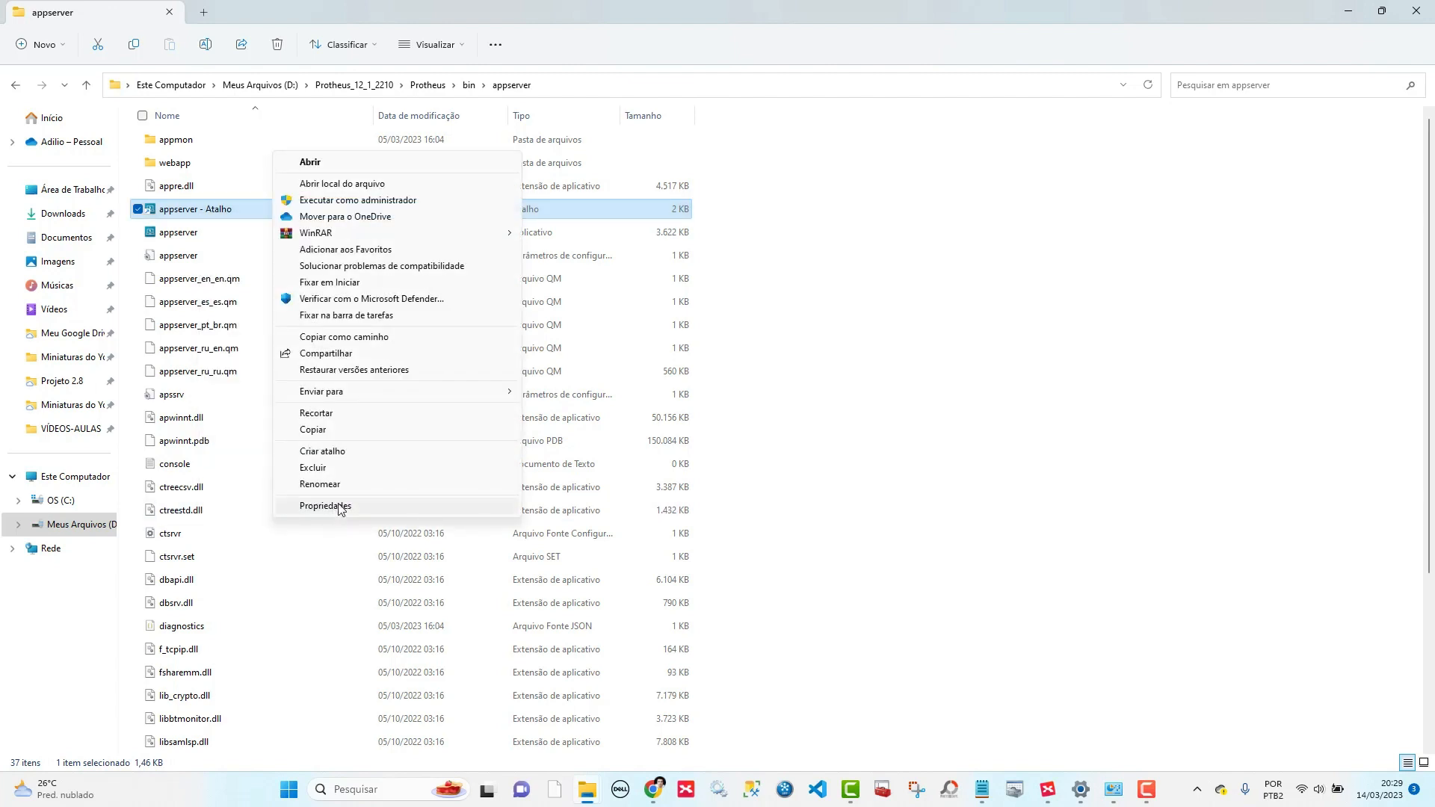
pyautogui.click(340, 507)
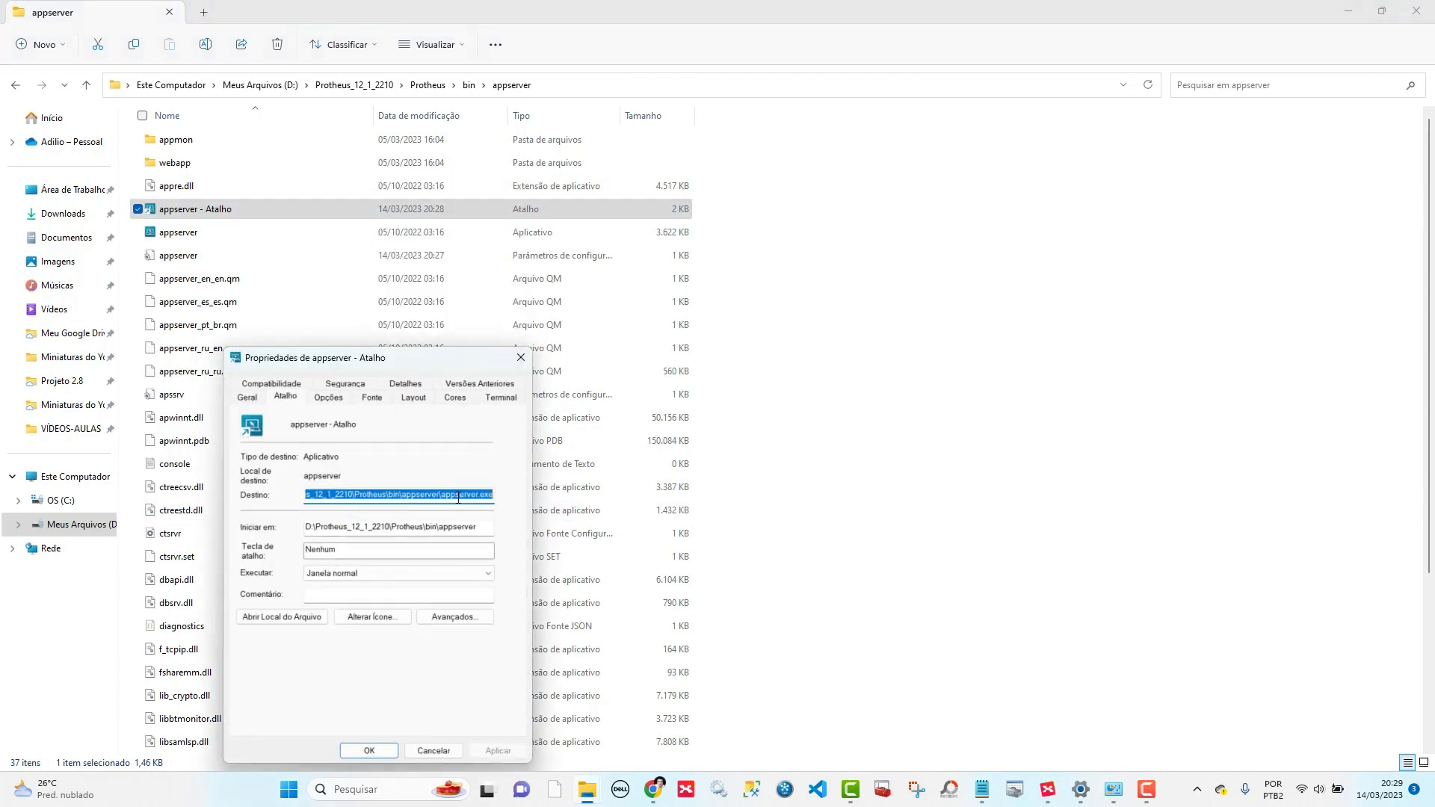
pyautogui.click(489, 495)
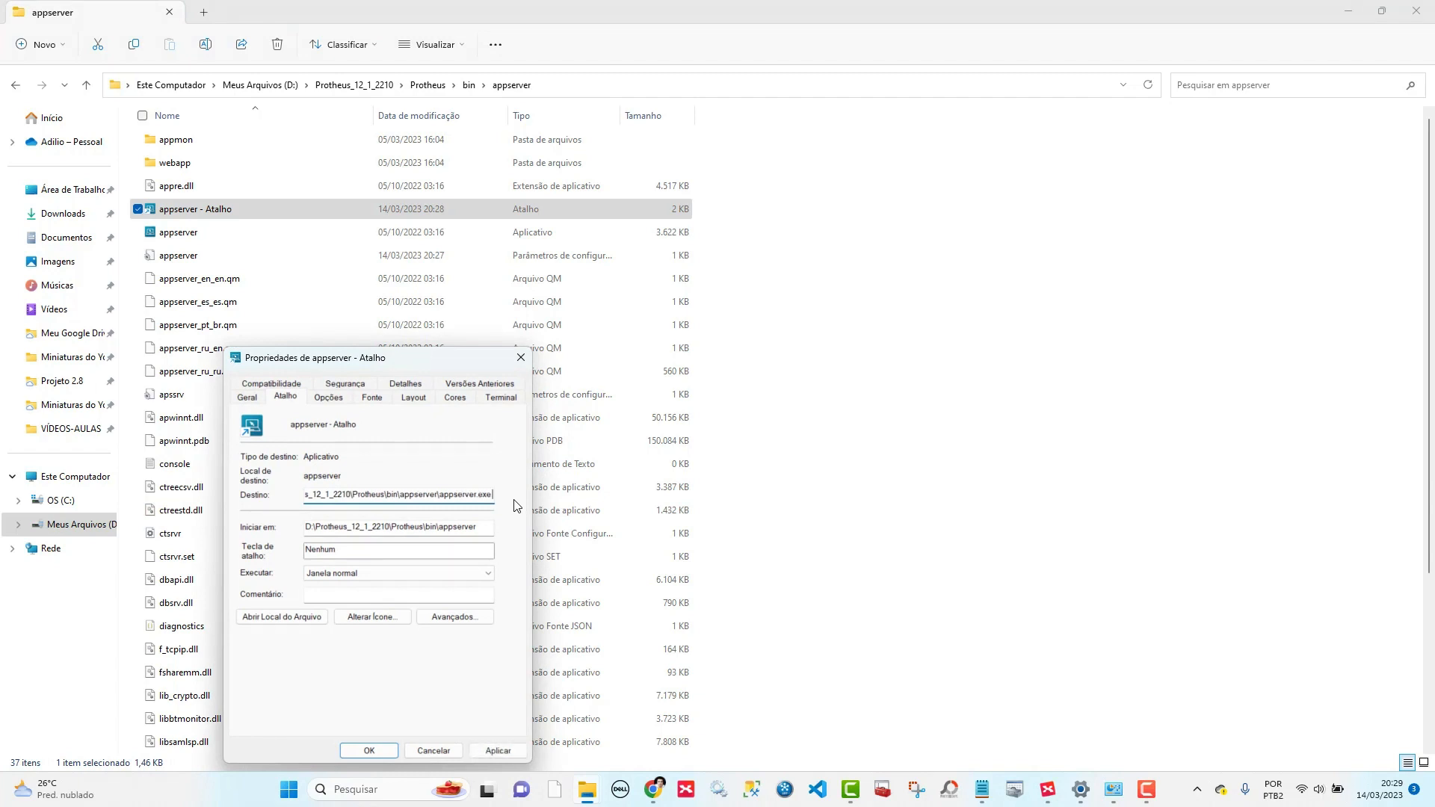
pyautogui.write('-CONSO')
pyautogui.press('BackSpace')
pyautogui.press('BackSpace')
pyautogui.press('BackSpace')
pyautogui.press('BackSpace')
pyautogui.press('BackSpace')
pyautogui.write('cdnsole')
pyautogui.click(501, 751)
pyautogui.click(501, 750)
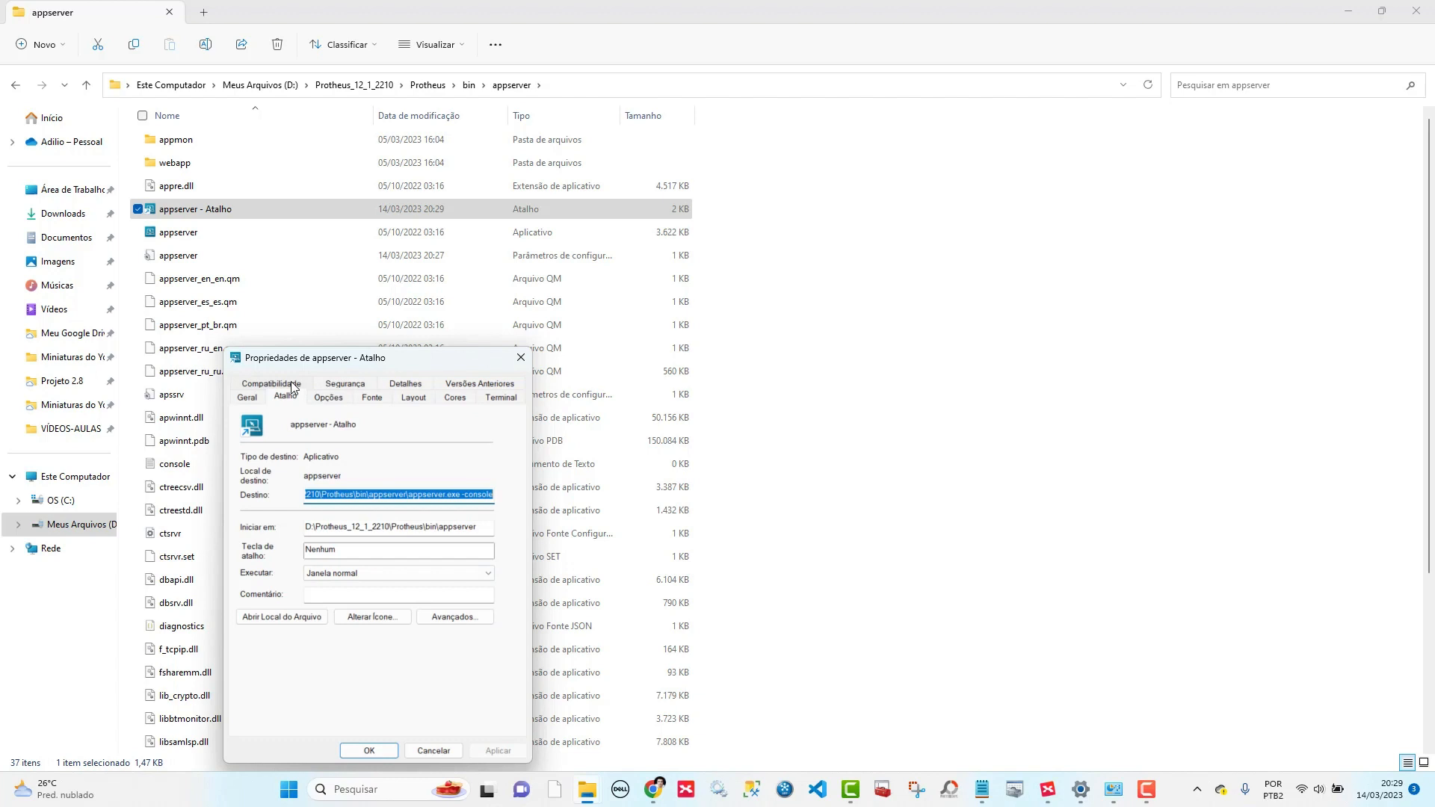
# - Set the shortcut to run as administrator in both its advanced properties and its compatibility settings, and accept the properties
pyautogui.click(460, 619)
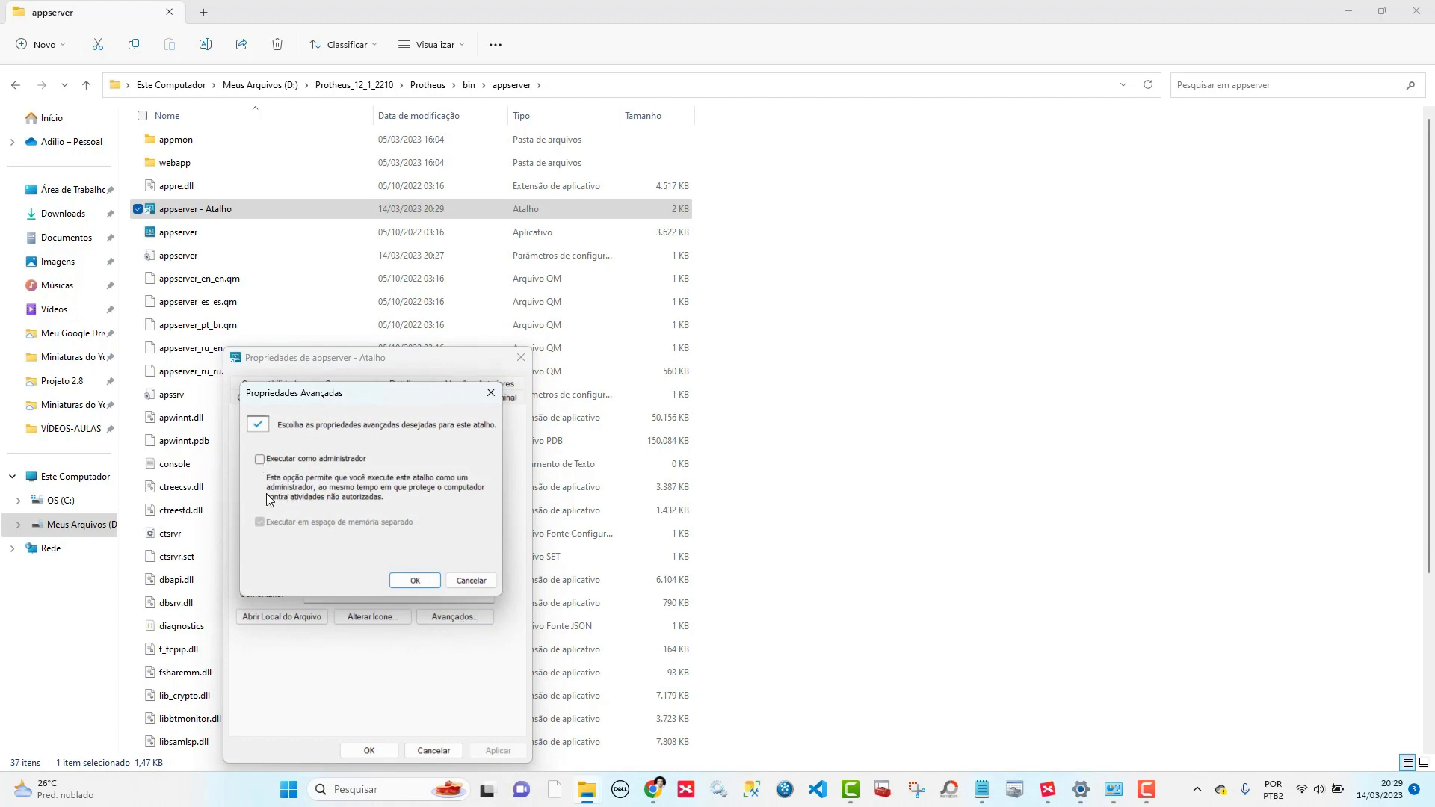
pyautogui.click(259, 460)
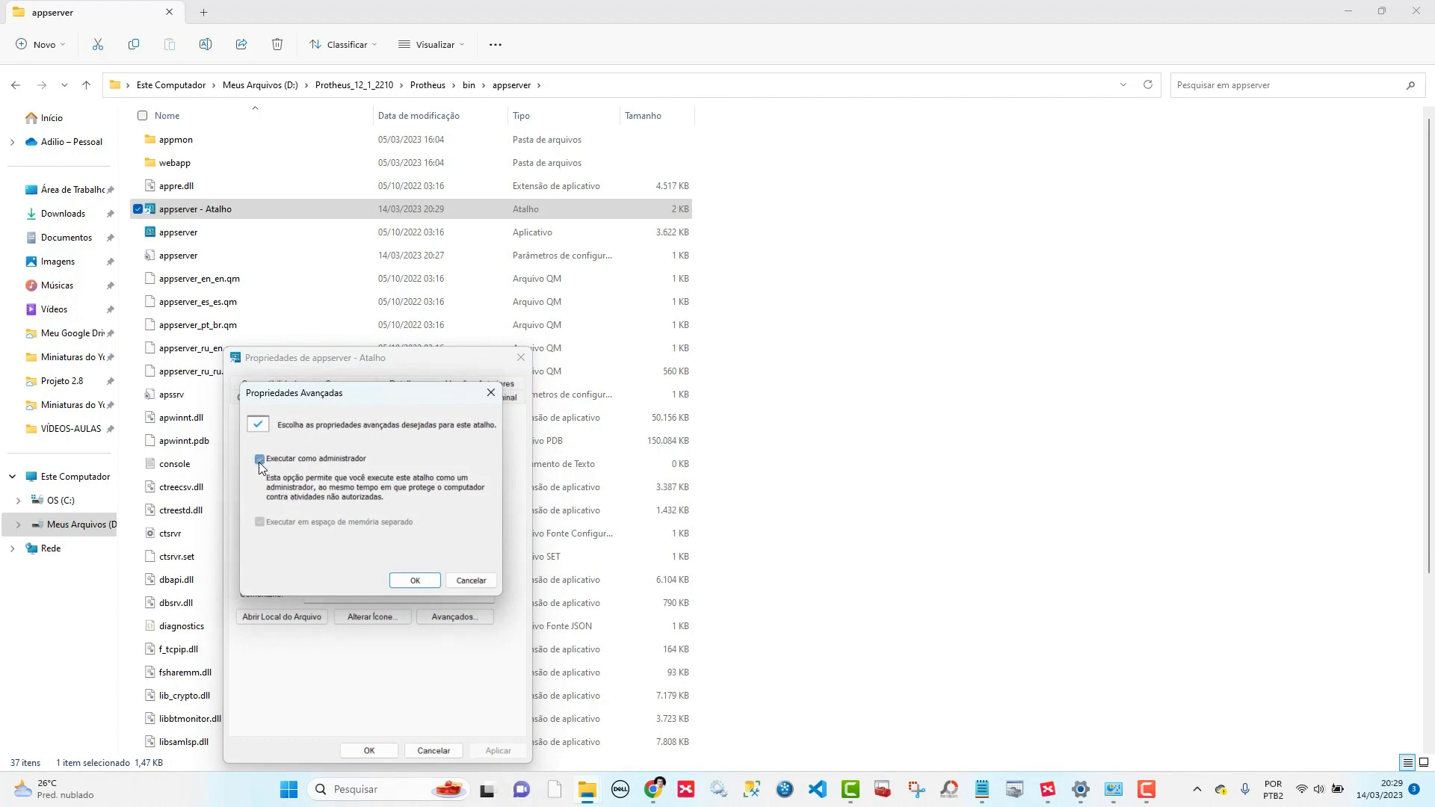
pyautogui.click(415, 580)
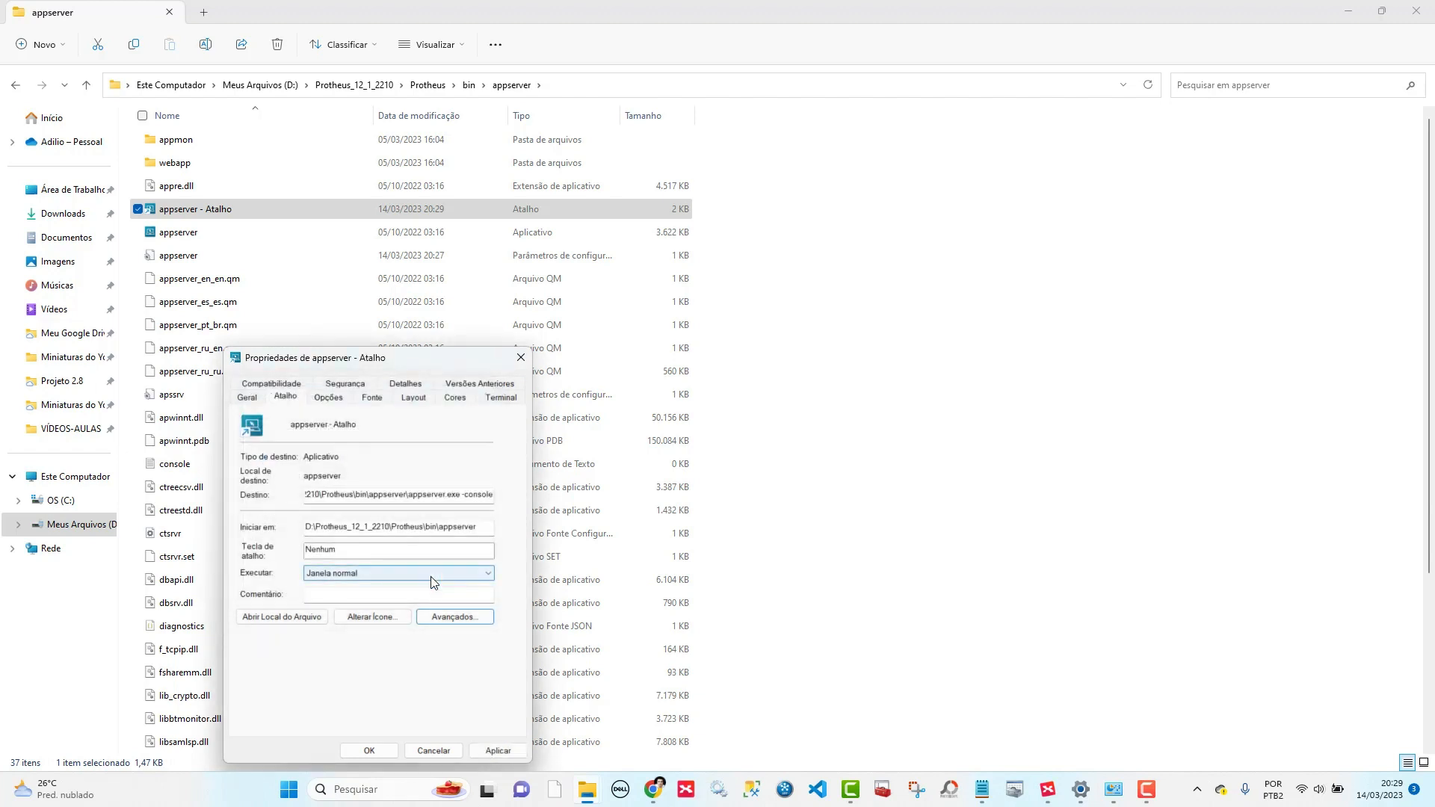
pyautogui.click(285, 384)
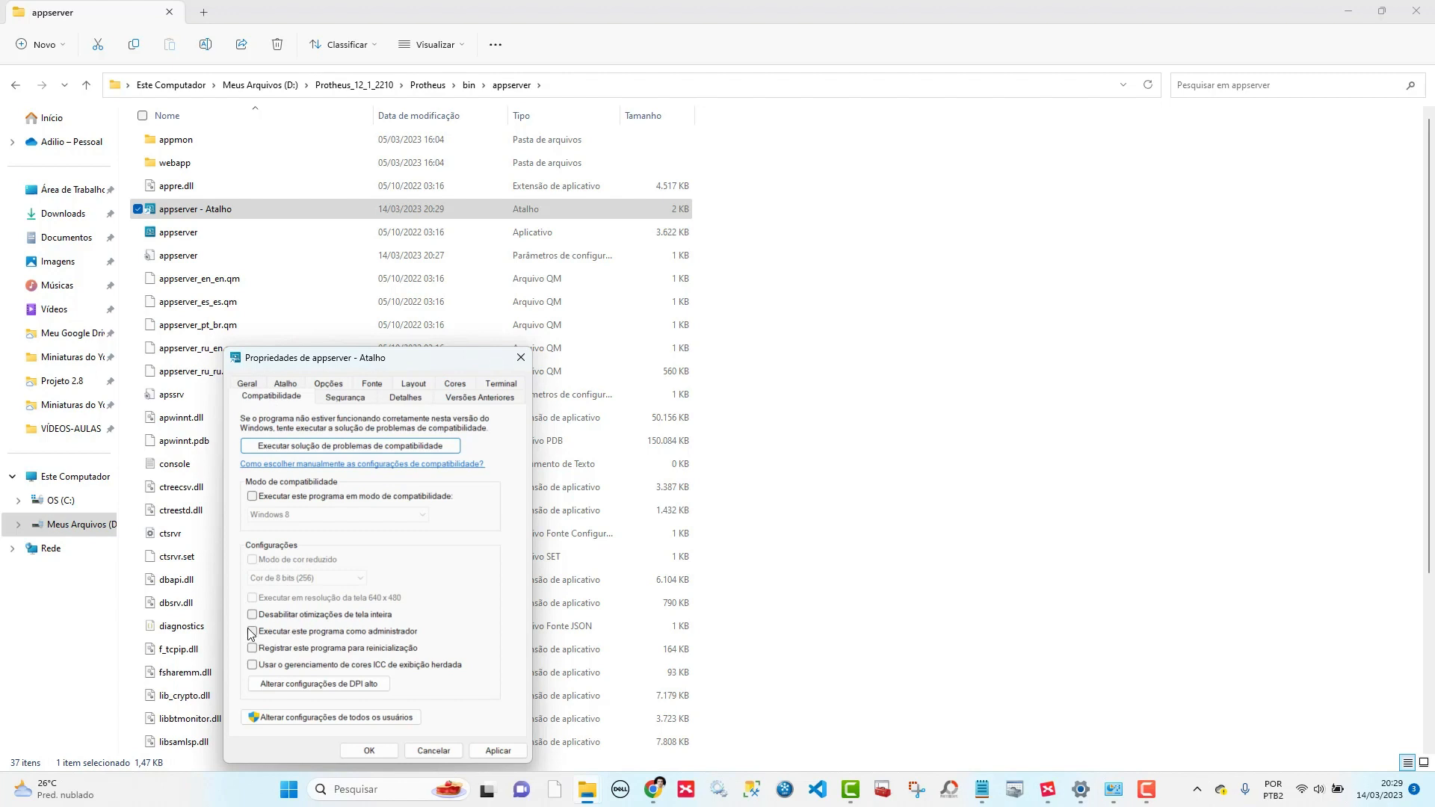
pyautogui.click(498, 750)
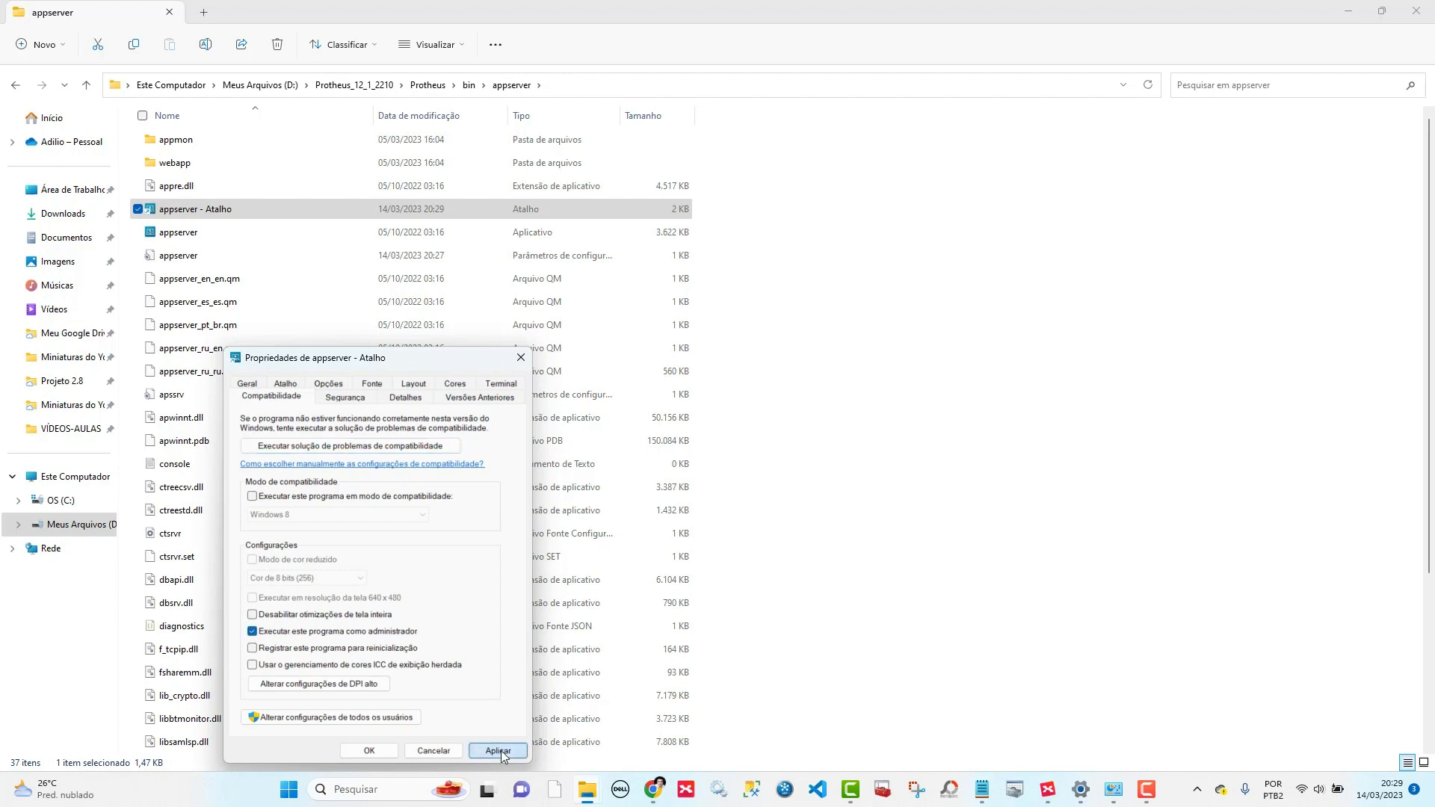
pyautogui.click(369, 750)
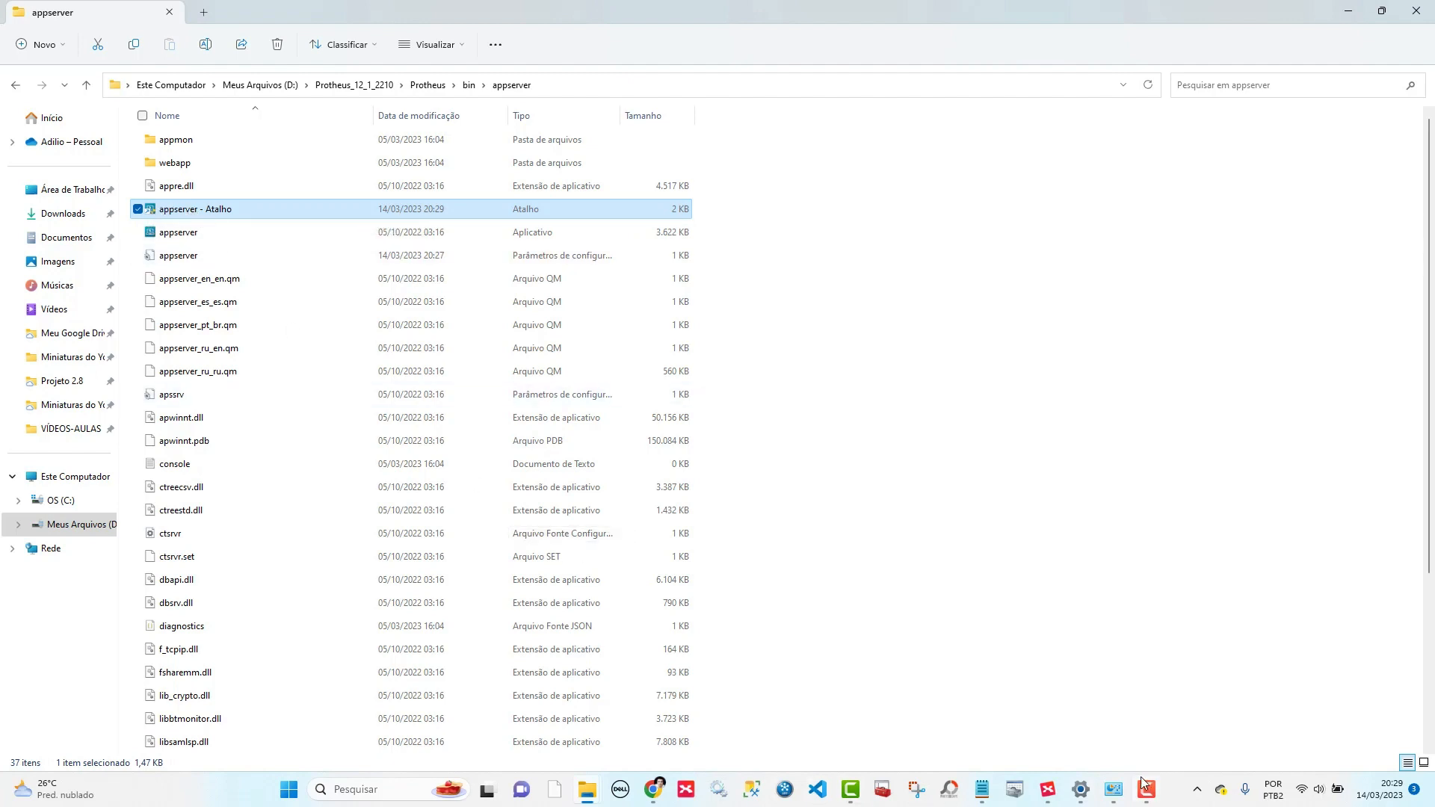
# - In the mind map, examine the -console shortcut example and the picture of the AppServer running in console mode
pyautogui.click(1049, 794)
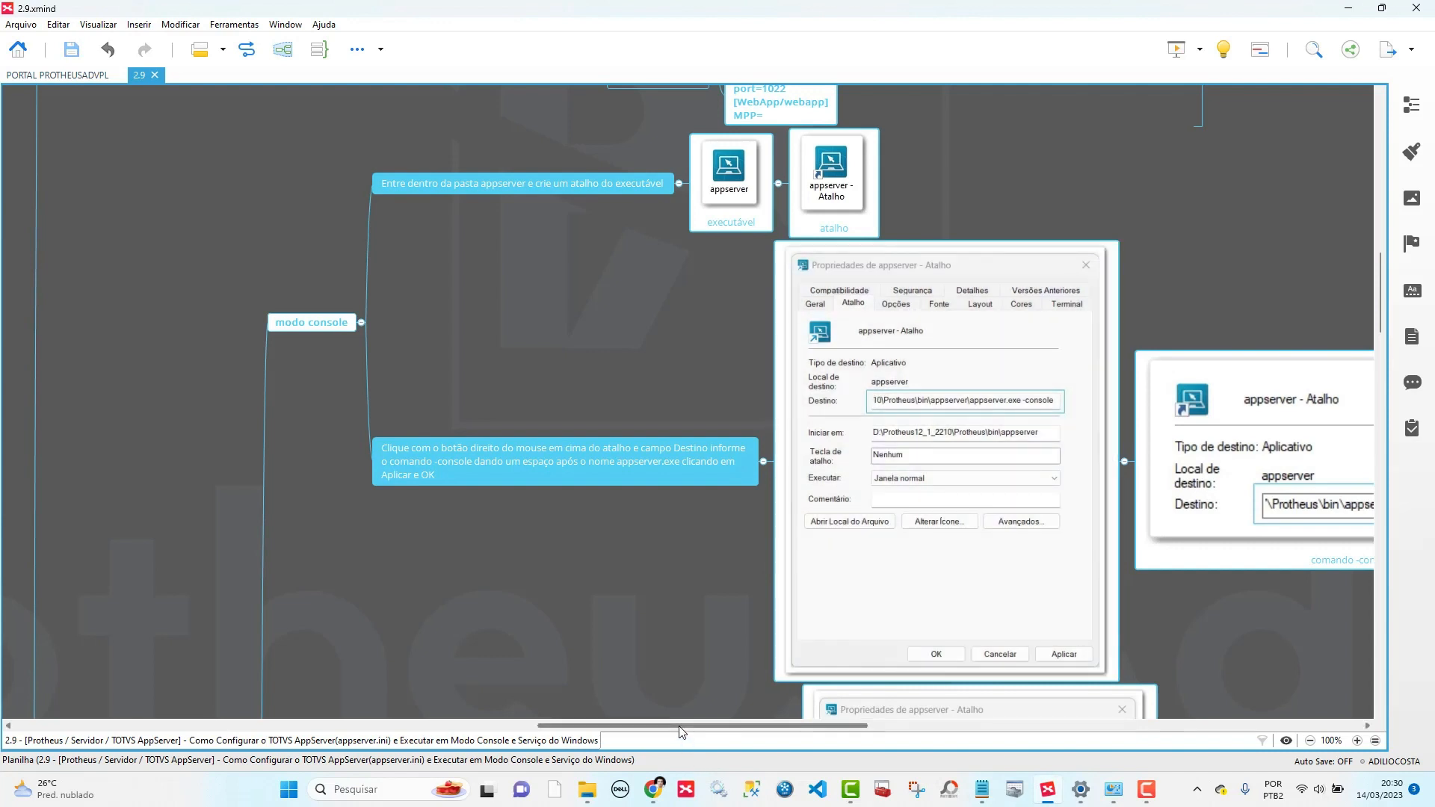
pyautogui.moveTo(683, 724); pyautogui.dragTo(772, 723)
pyautogui.click(640, 486)
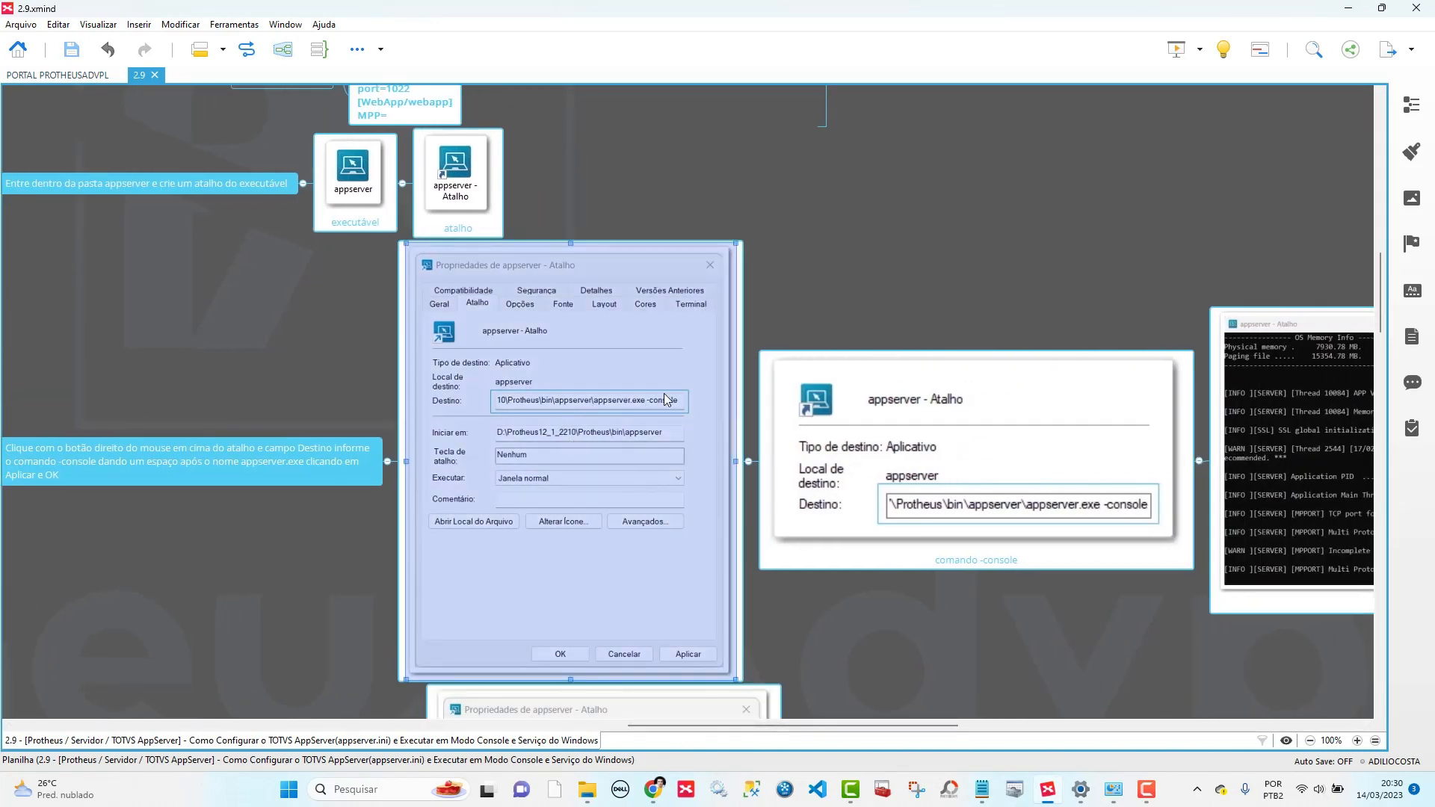
pyautogui.click(1141, 517)
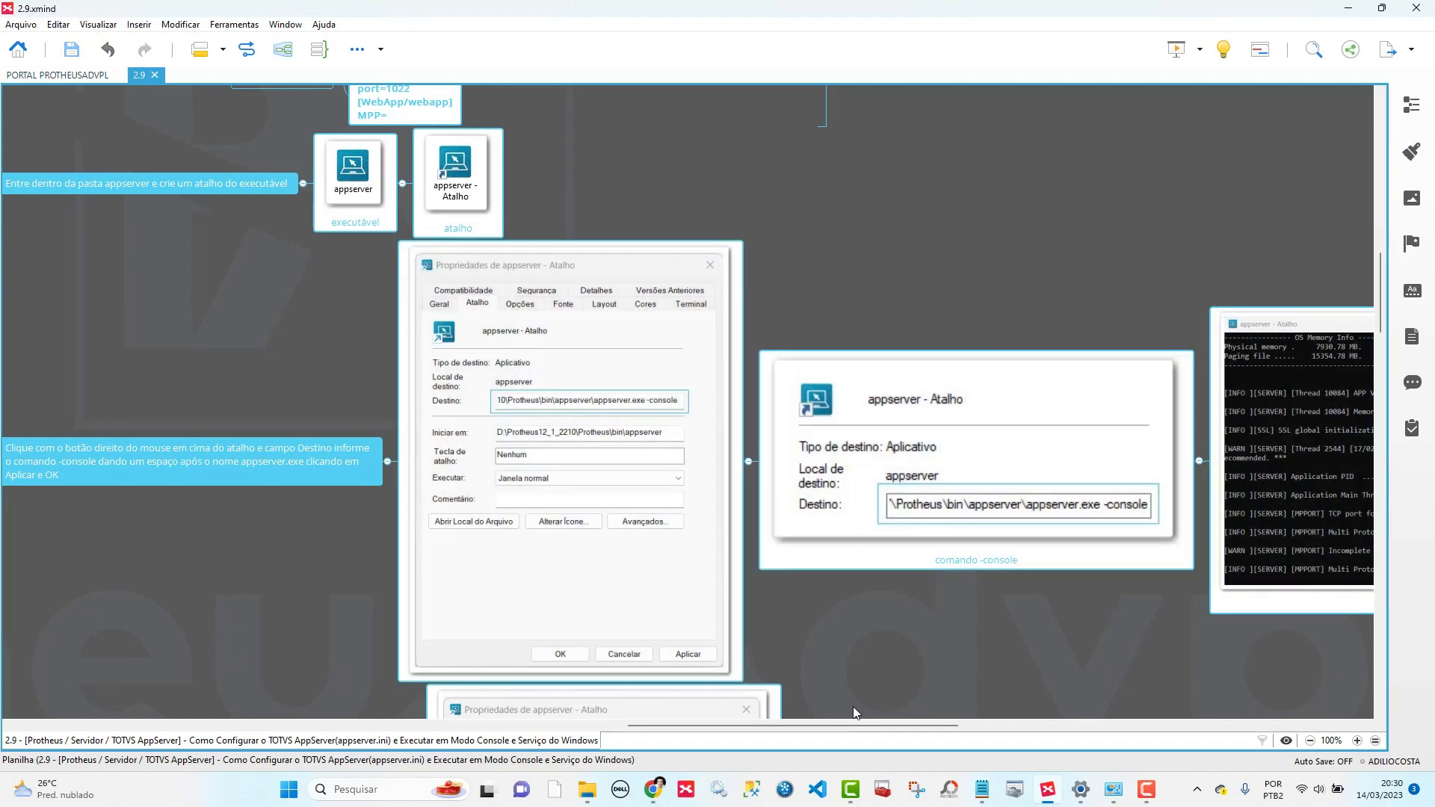
pyautogui.moveTo(859, 722); pyautogui.dragTo(956, 702)
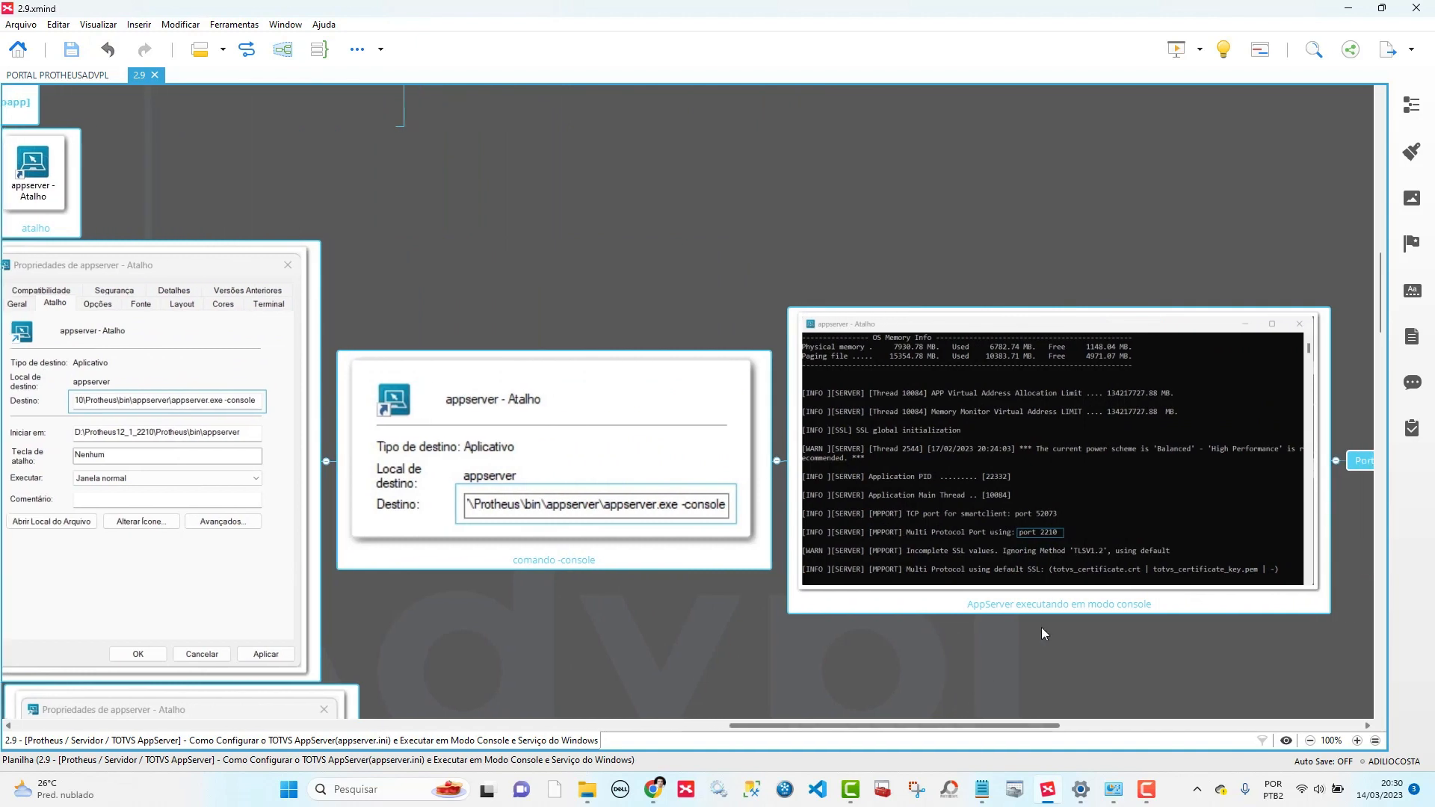
pyautogui.click(1096, 456)
pyautogui.moveTo(873, 727); pyautogui.dragTo(902, 722)
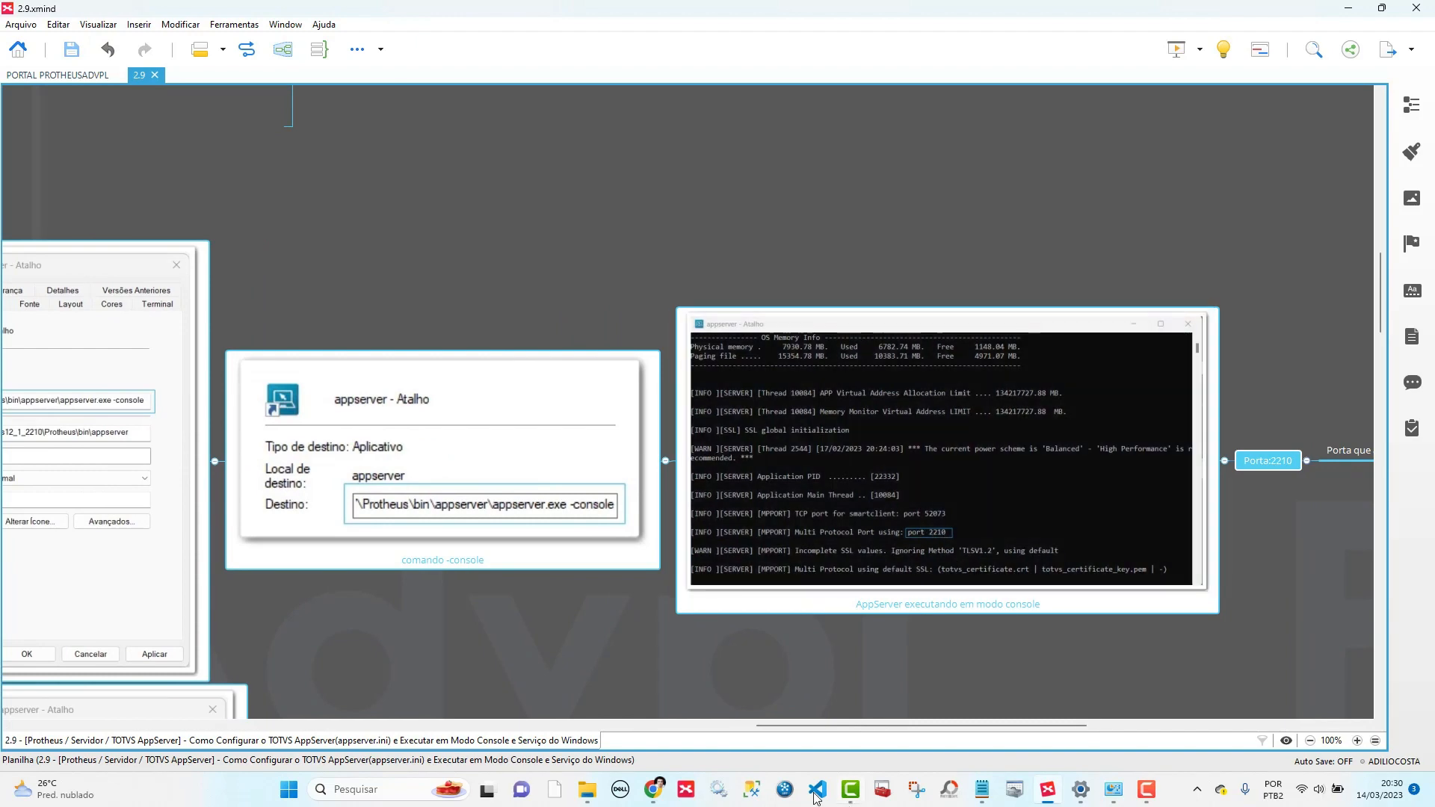
# - Return to the appserver folder in File Explorer and launch the AppServer in console mode through its shortcut
pyautogui.moveTo(587, 796)
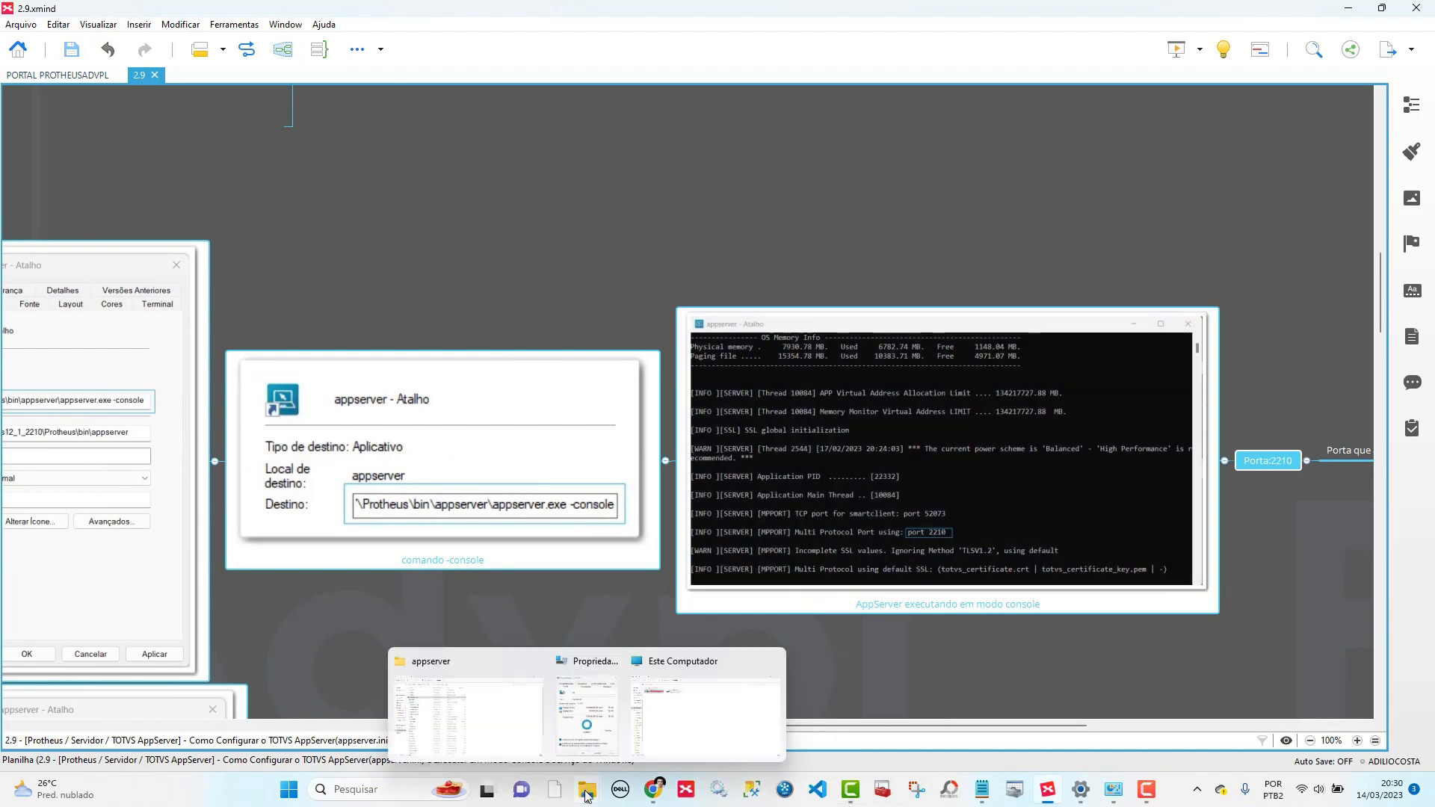
pyautogui.click(495, 738)
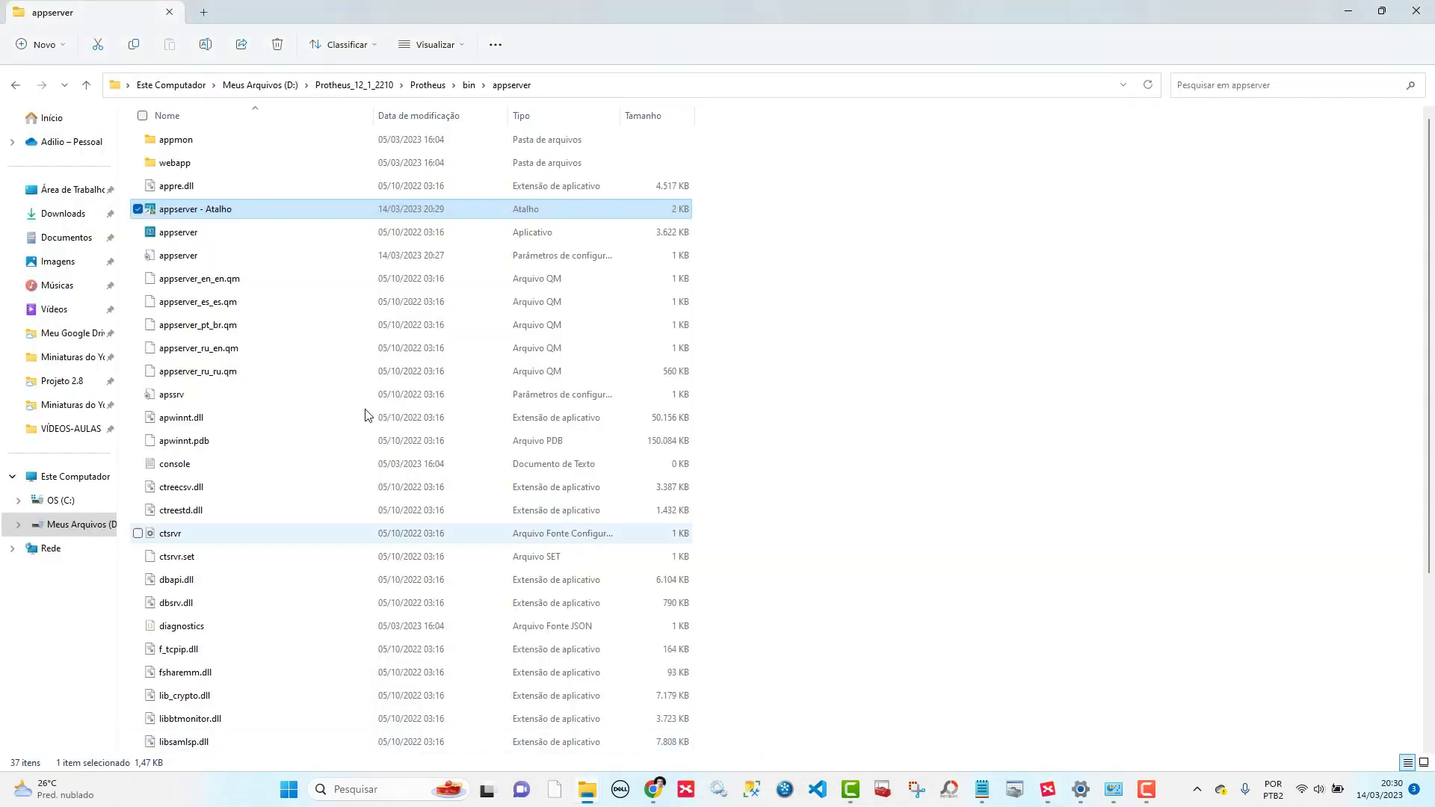
pyautogui.doubleClick(206, 212)
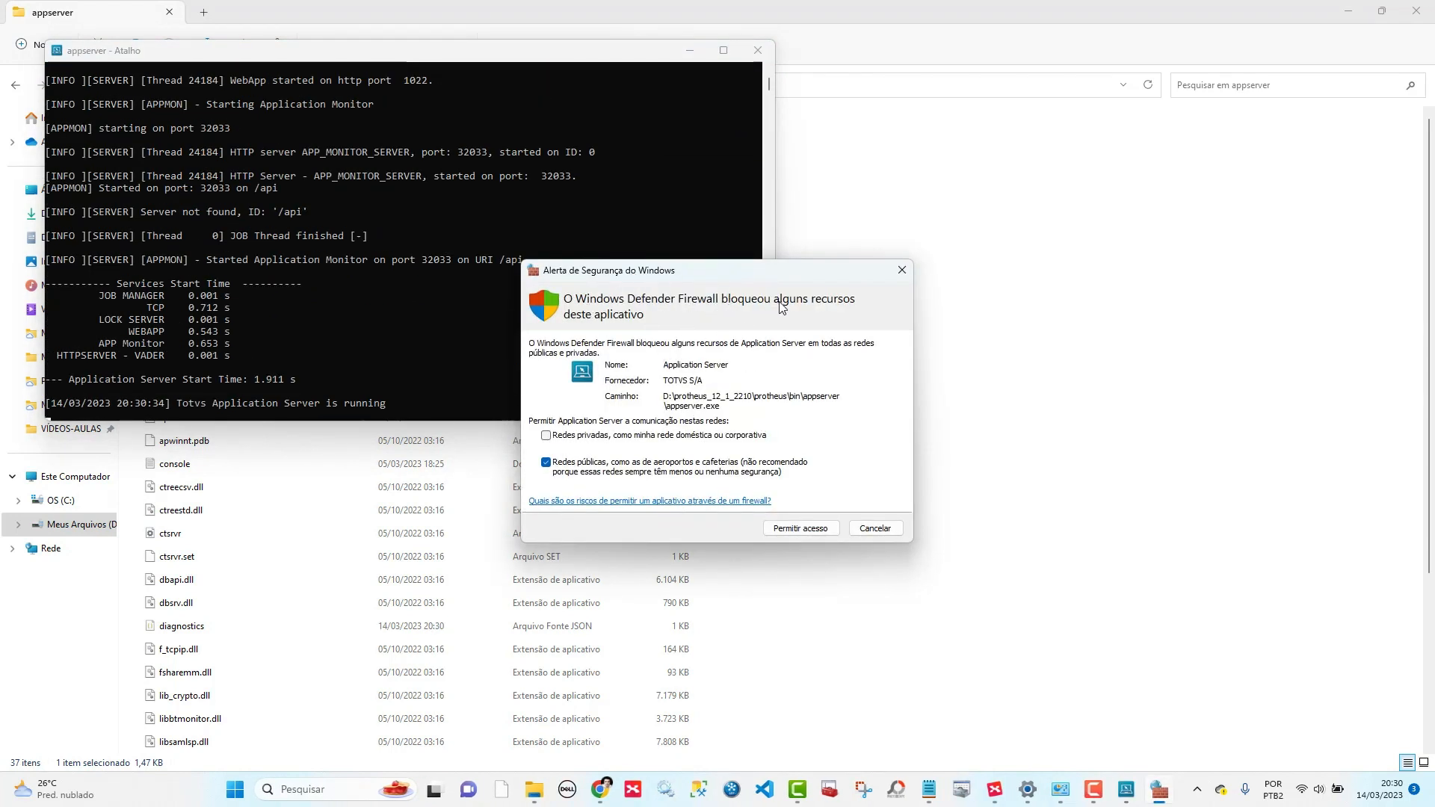
# - Allow Application Server through the Windows firewall on public networks and review its startup log in the console window
pyautogui.click(796, 530)
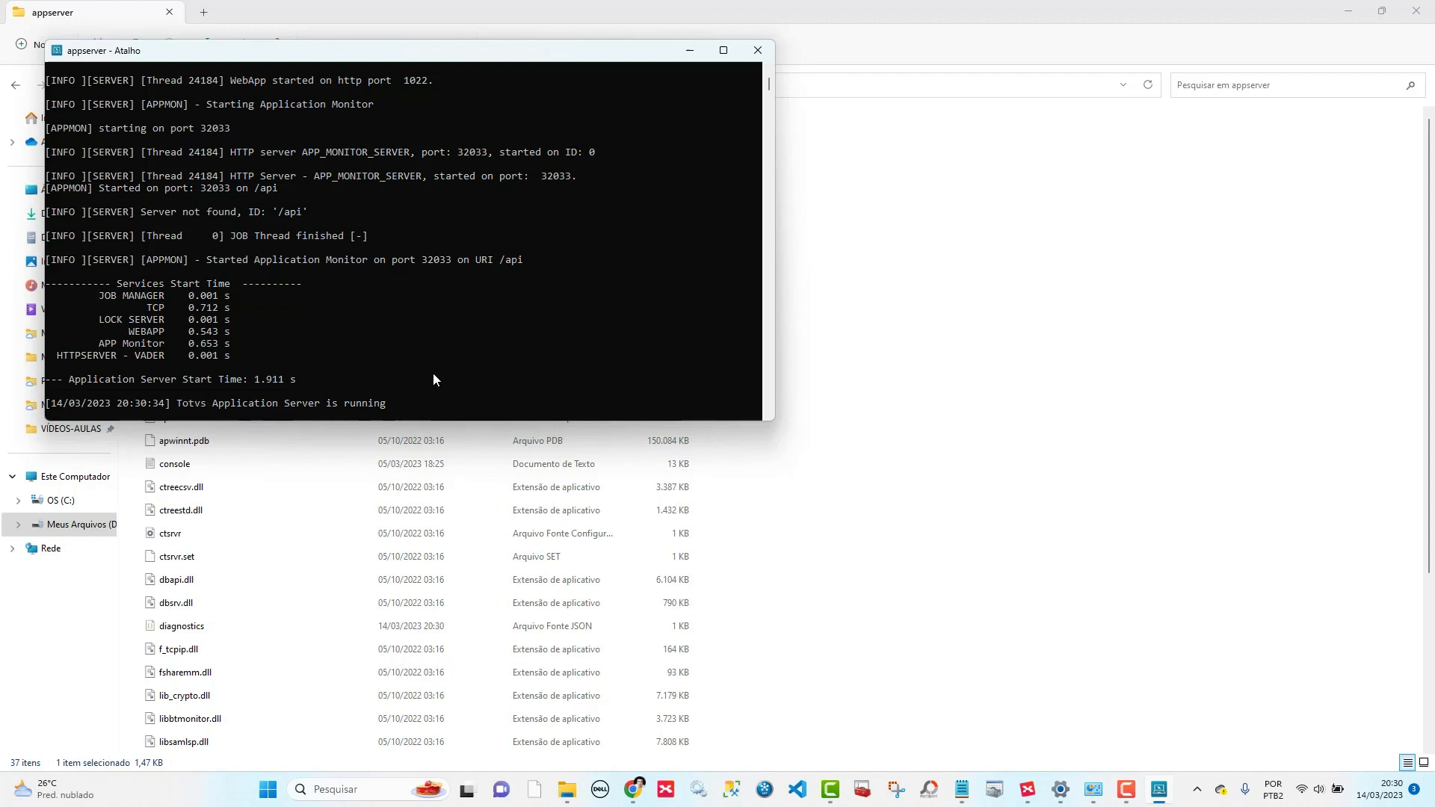
pyautogui.scroll(4, 599, 165)
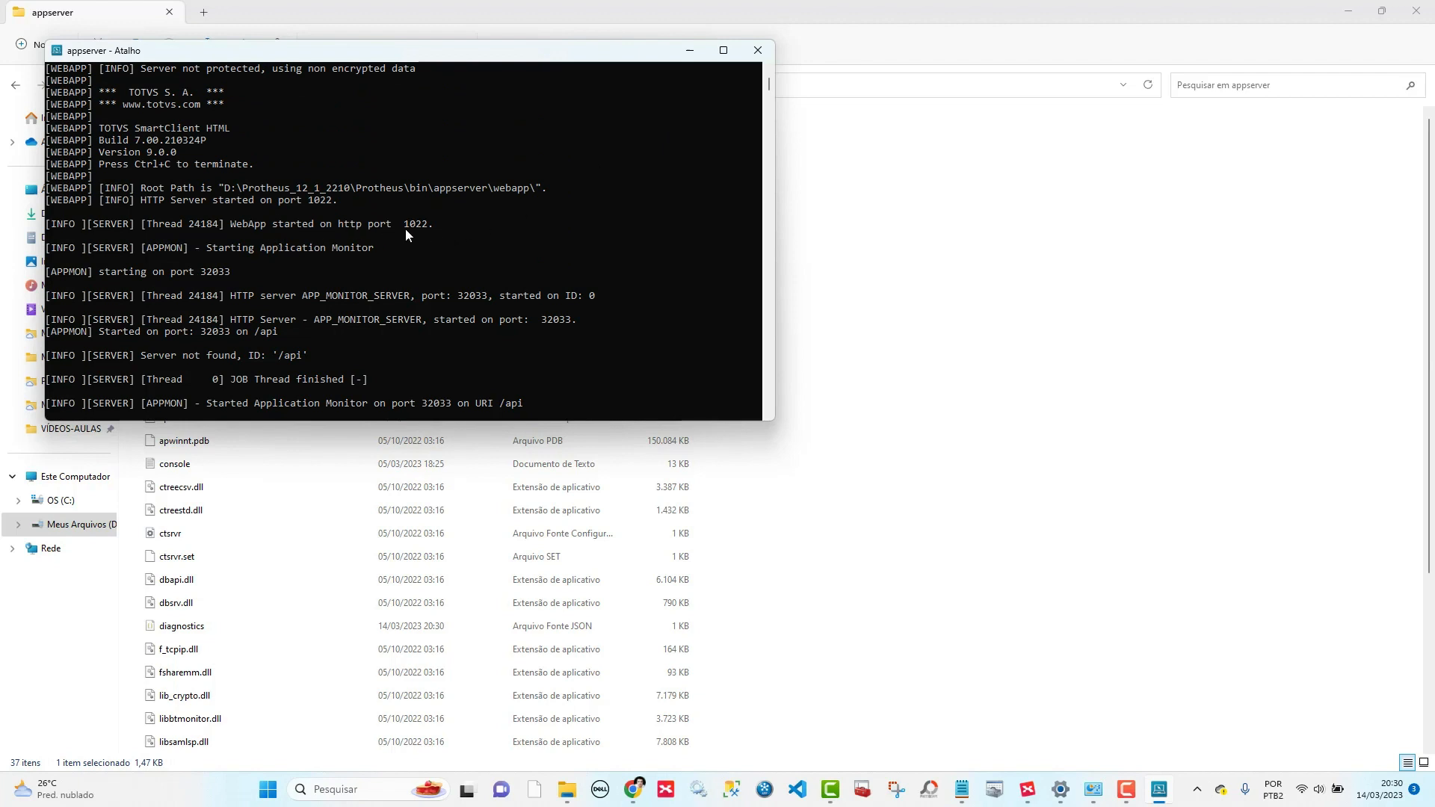
pyautogui.scroll(6, 424, 282)
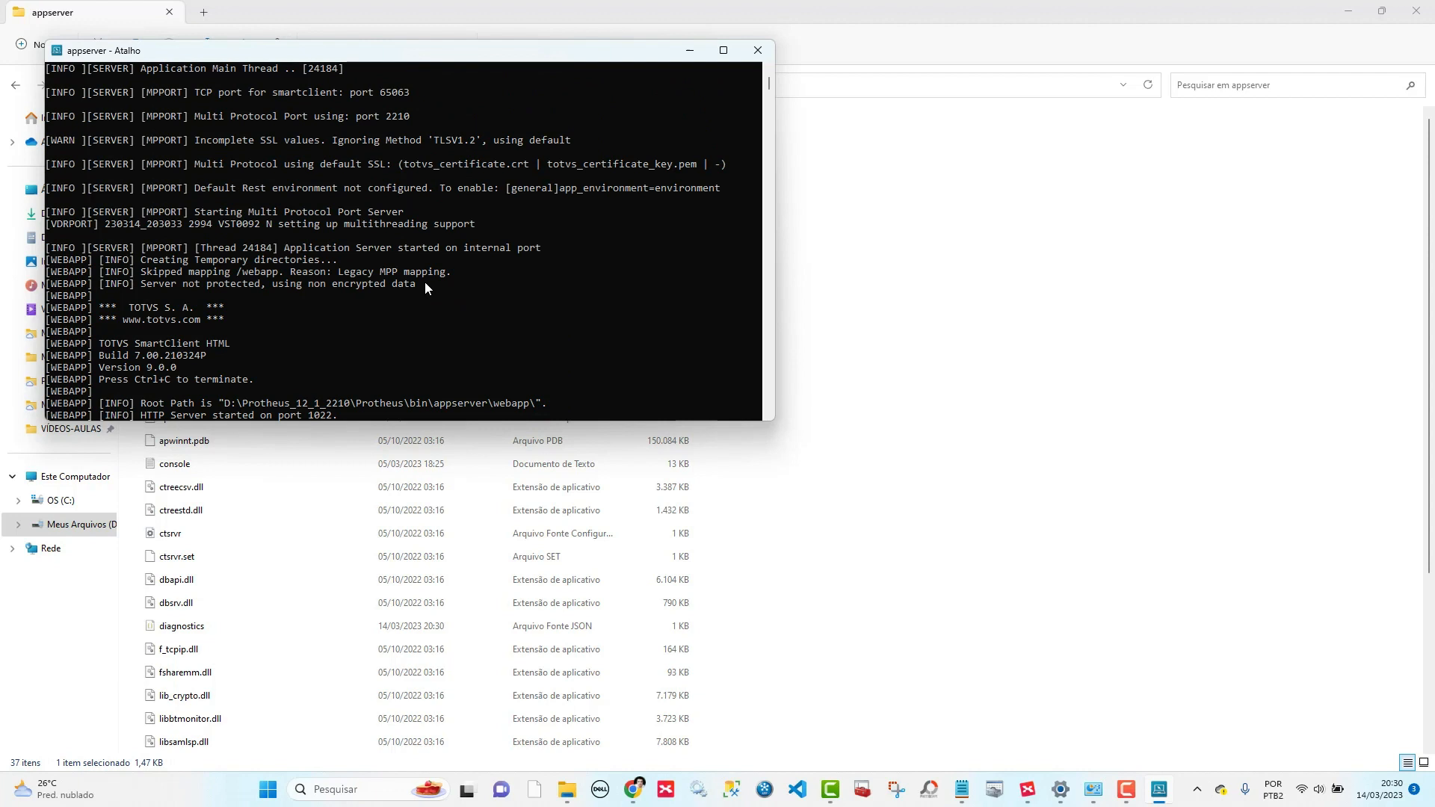
pyautogui.scroll(1, 367, 356)
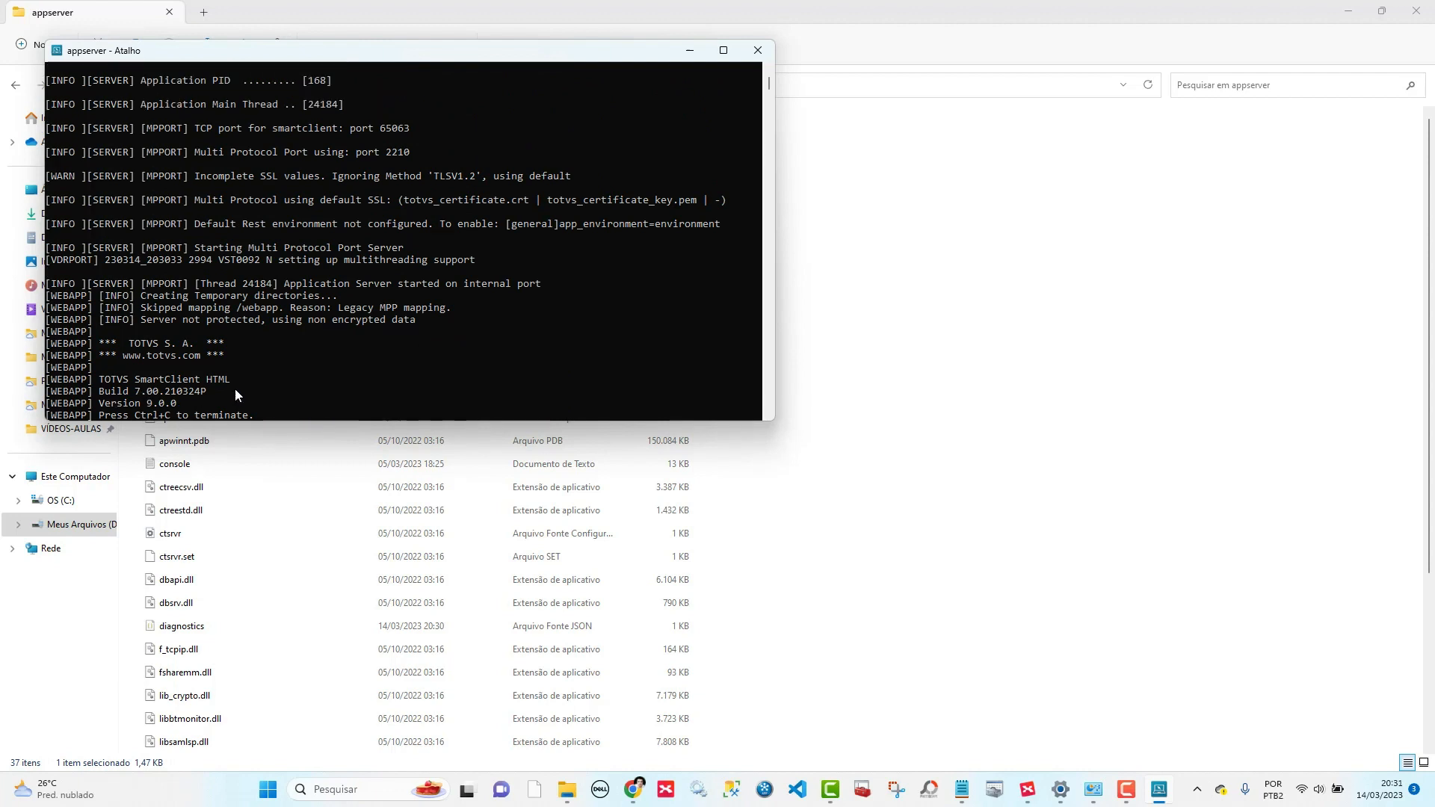
pyautogui.scroll(-1, 187, 391)
pyautogui.scroll(2, 263, 381)
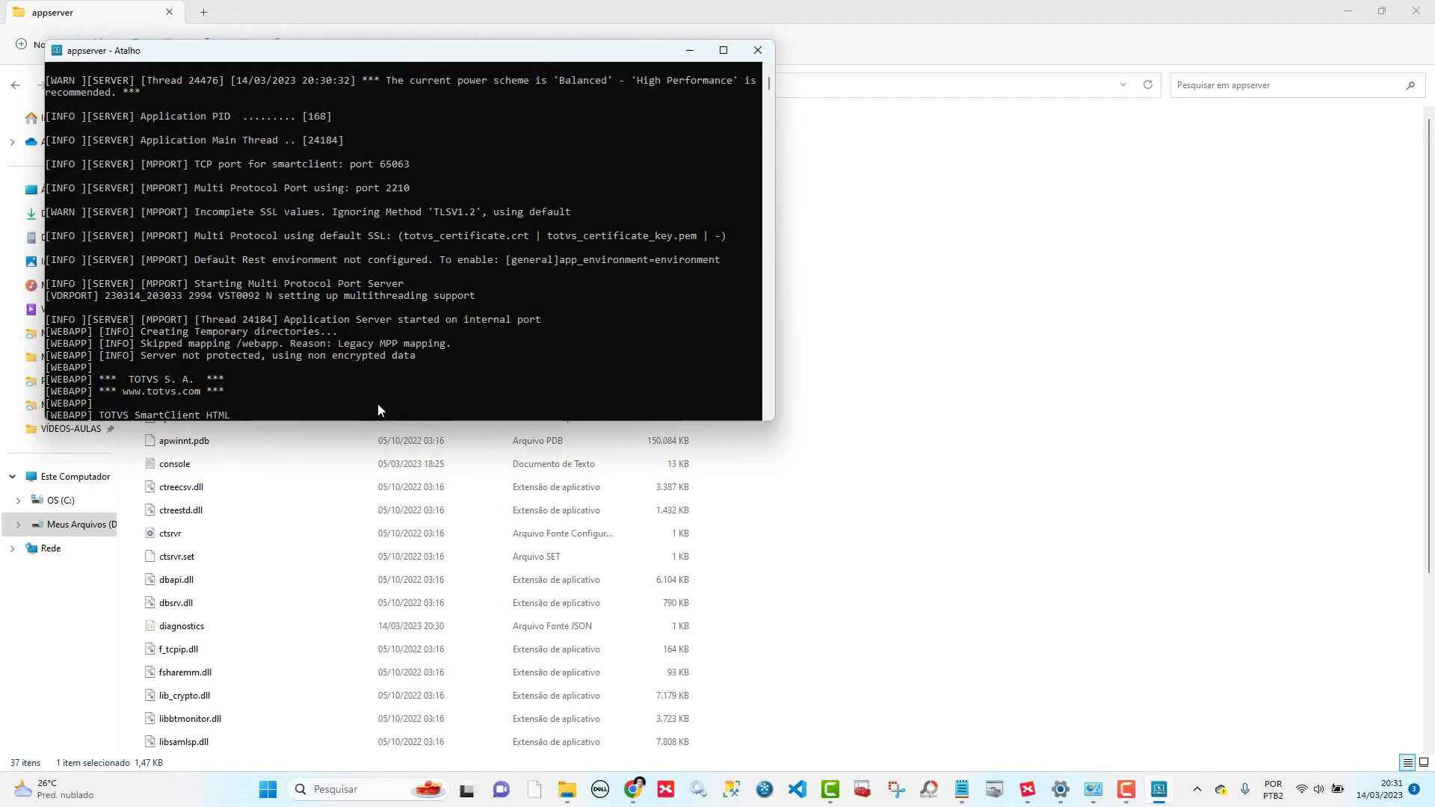
pyautogui.scroll(2, 378, 403)
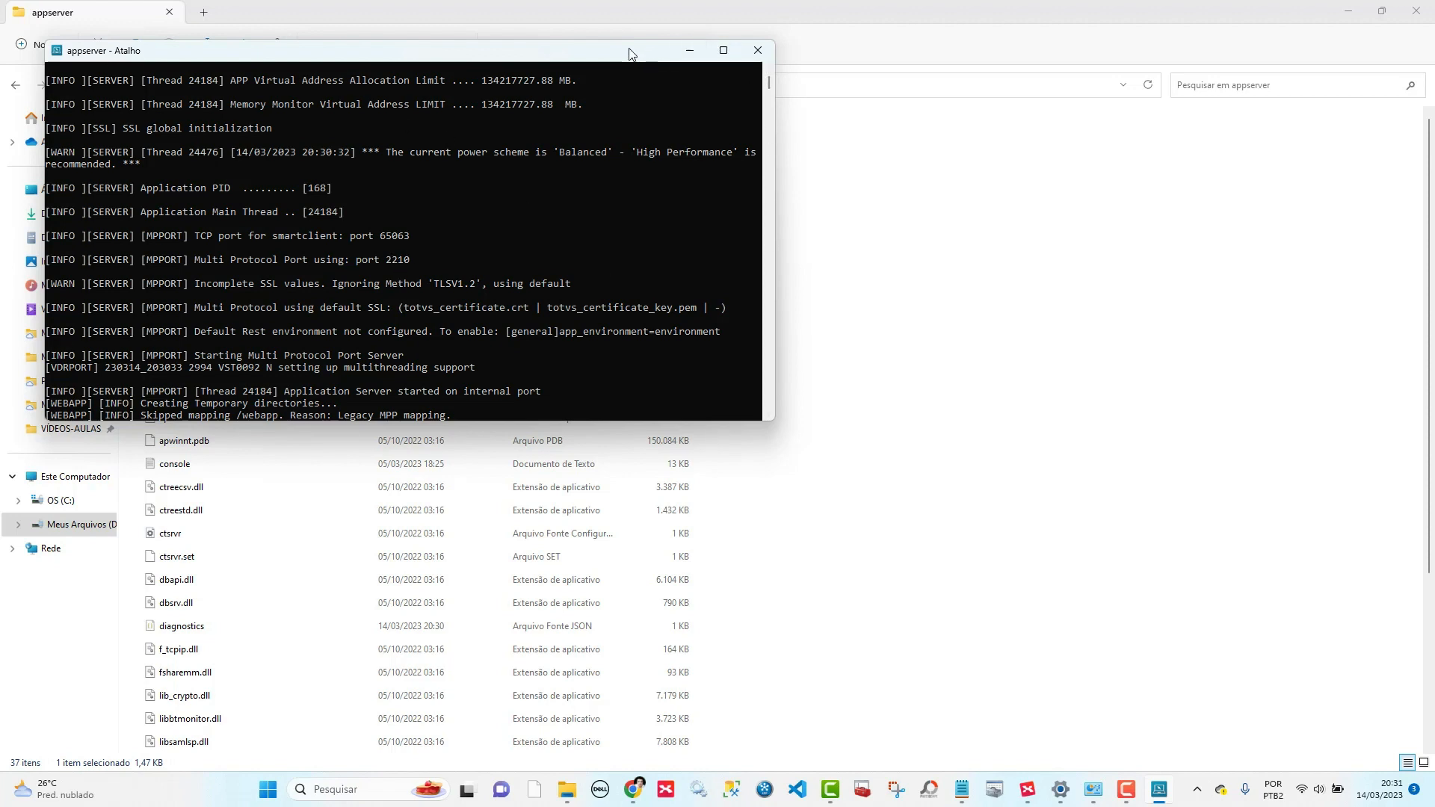
pyautogui.moveTo(635, 54); pyautogui.dragTo(846, 165)
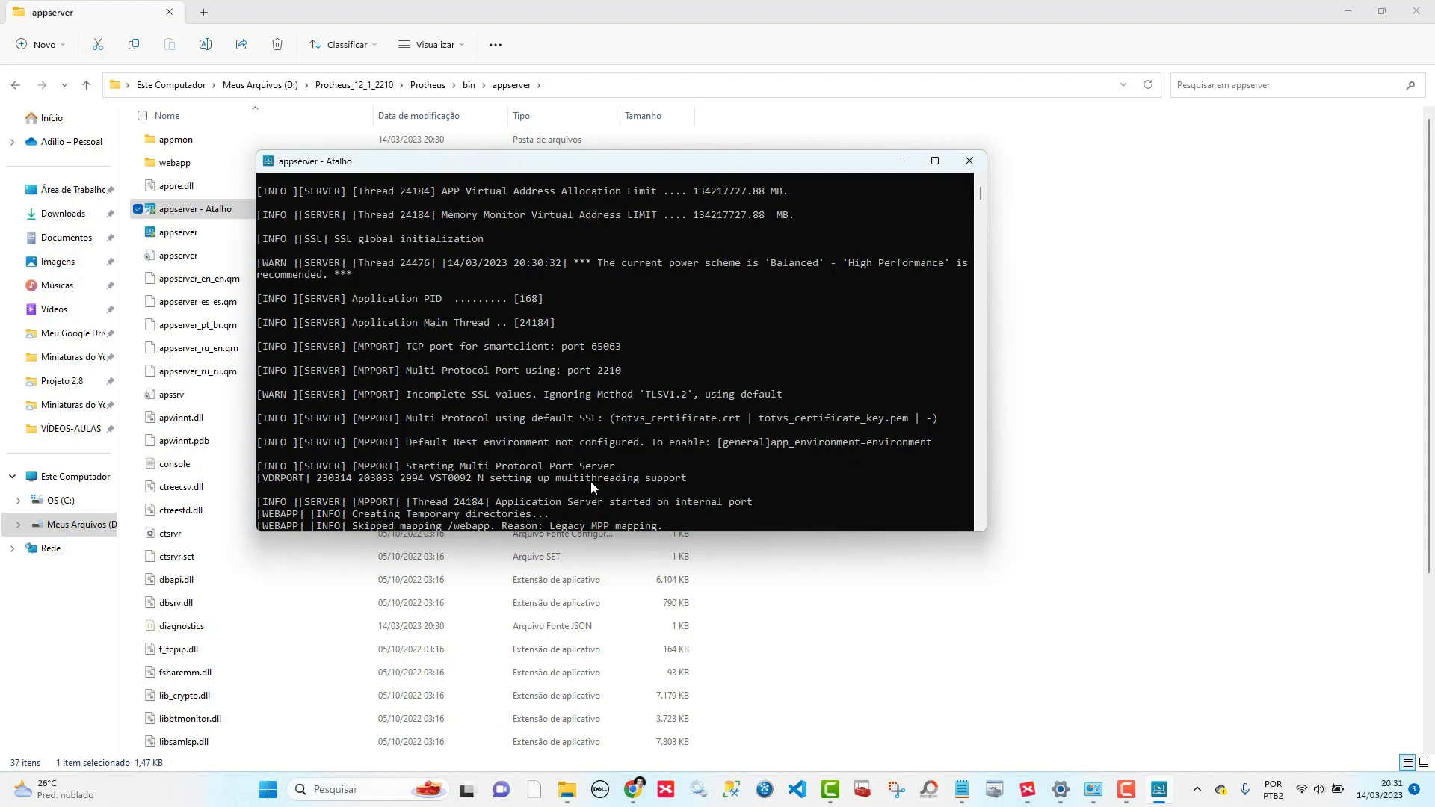
# - Check the -install shortcut instructions in the XMind mind map and close the AppServer console window
pyautogui.click(1028, 790)
pyautogui.scroll(-3, 553, 612)
pyautogui.scroll(-3, 552, 615)
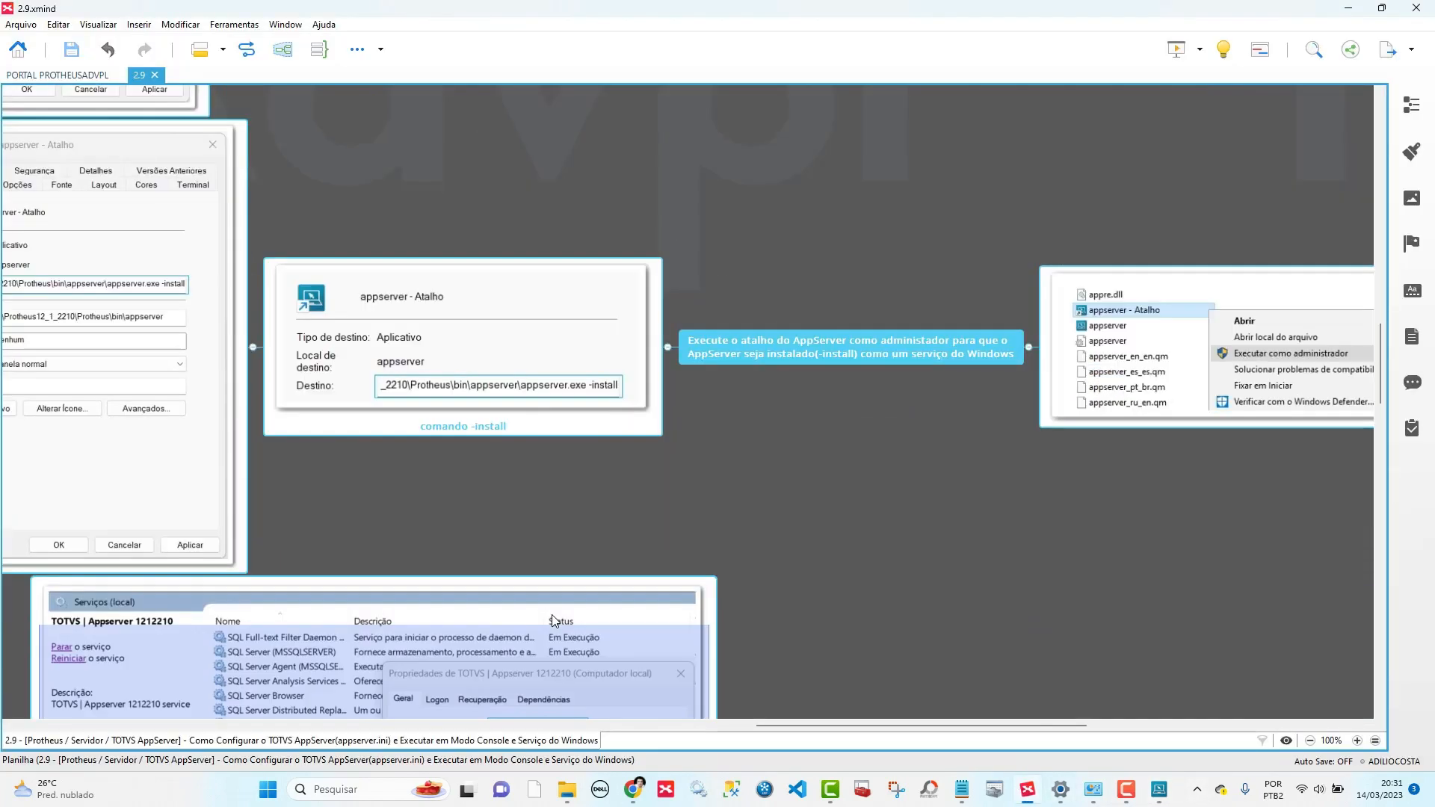
pyautogui.moveTo(848, 730); pyautogui.dragTo(636, 730)
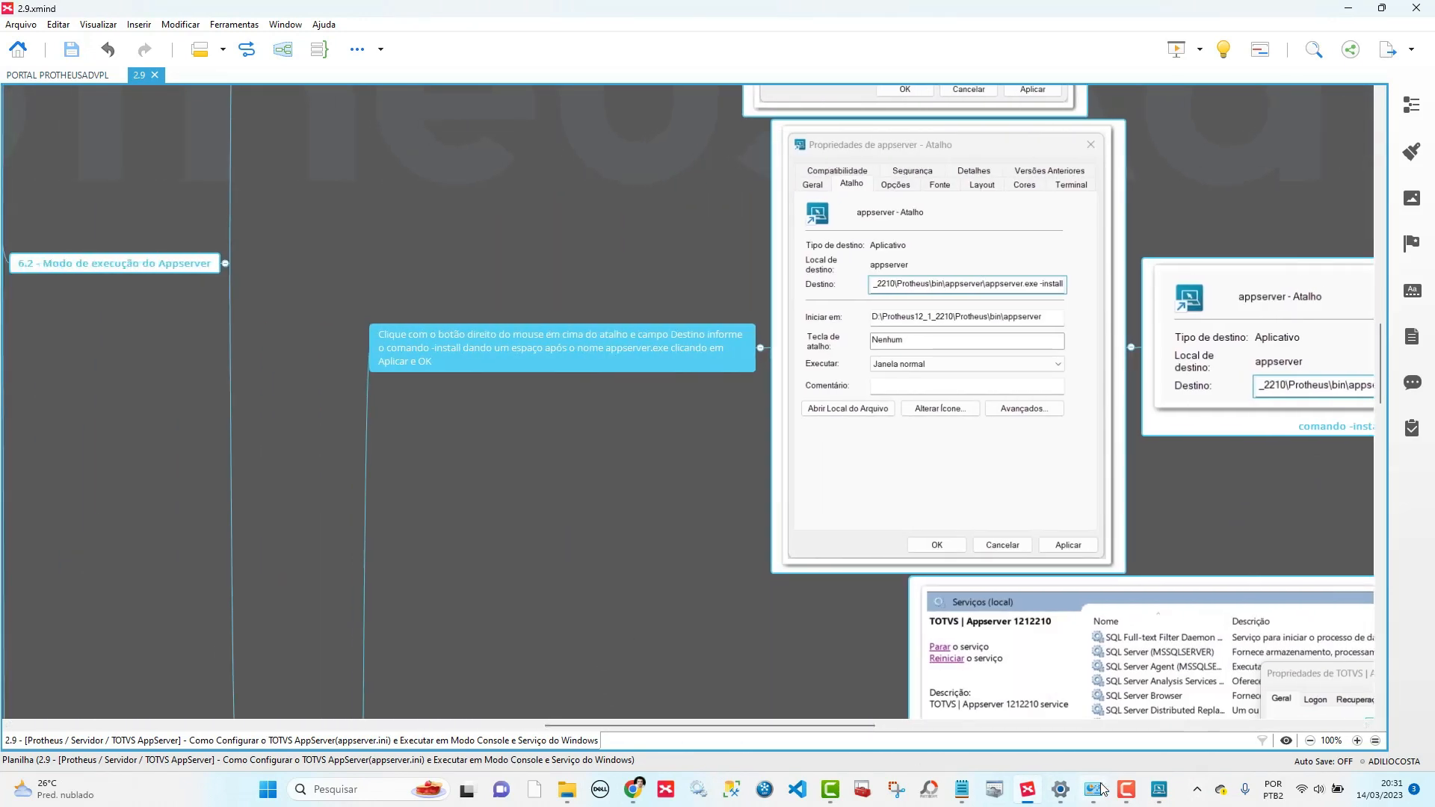
pyautogui.click(1161, 793)
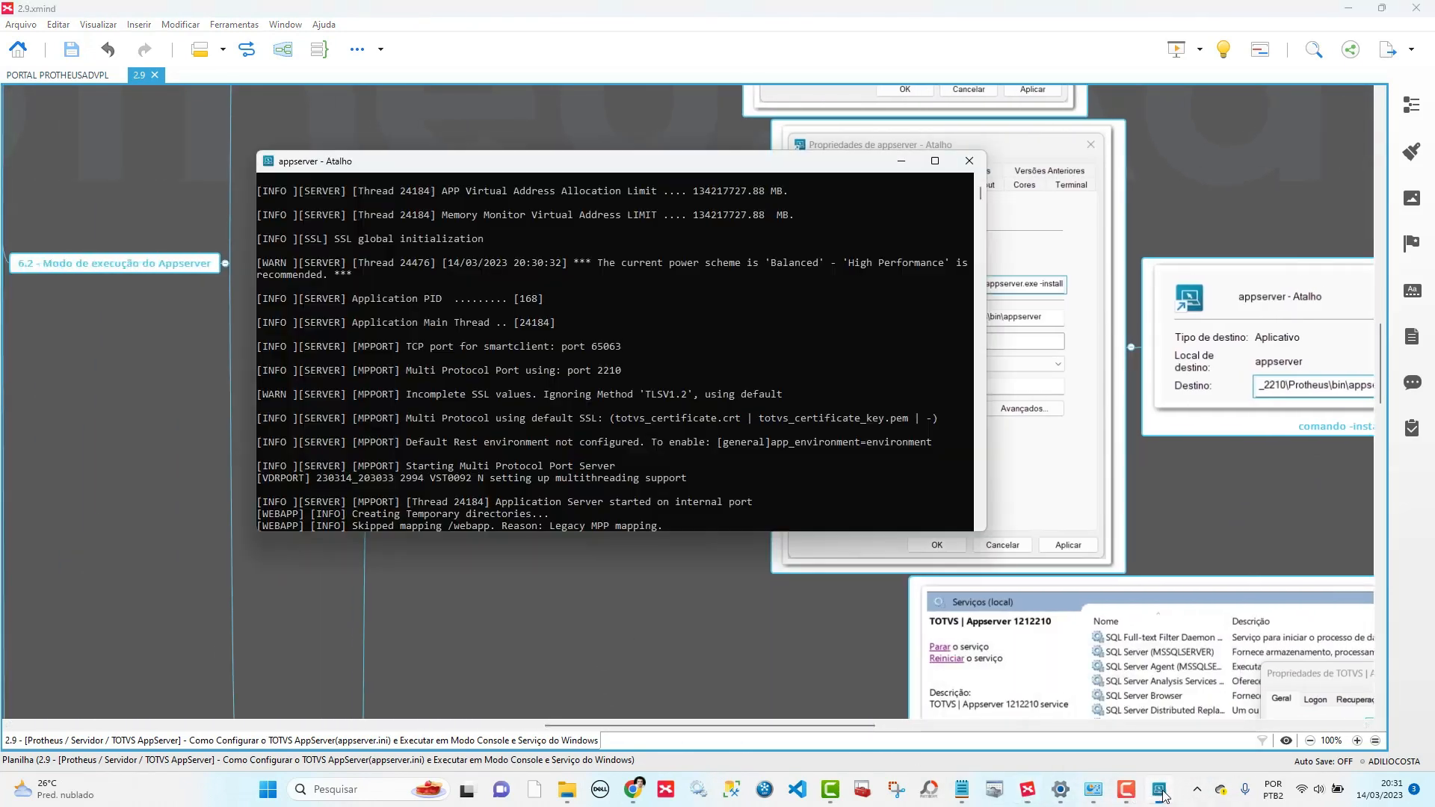
pyautogui.click(969, 163)
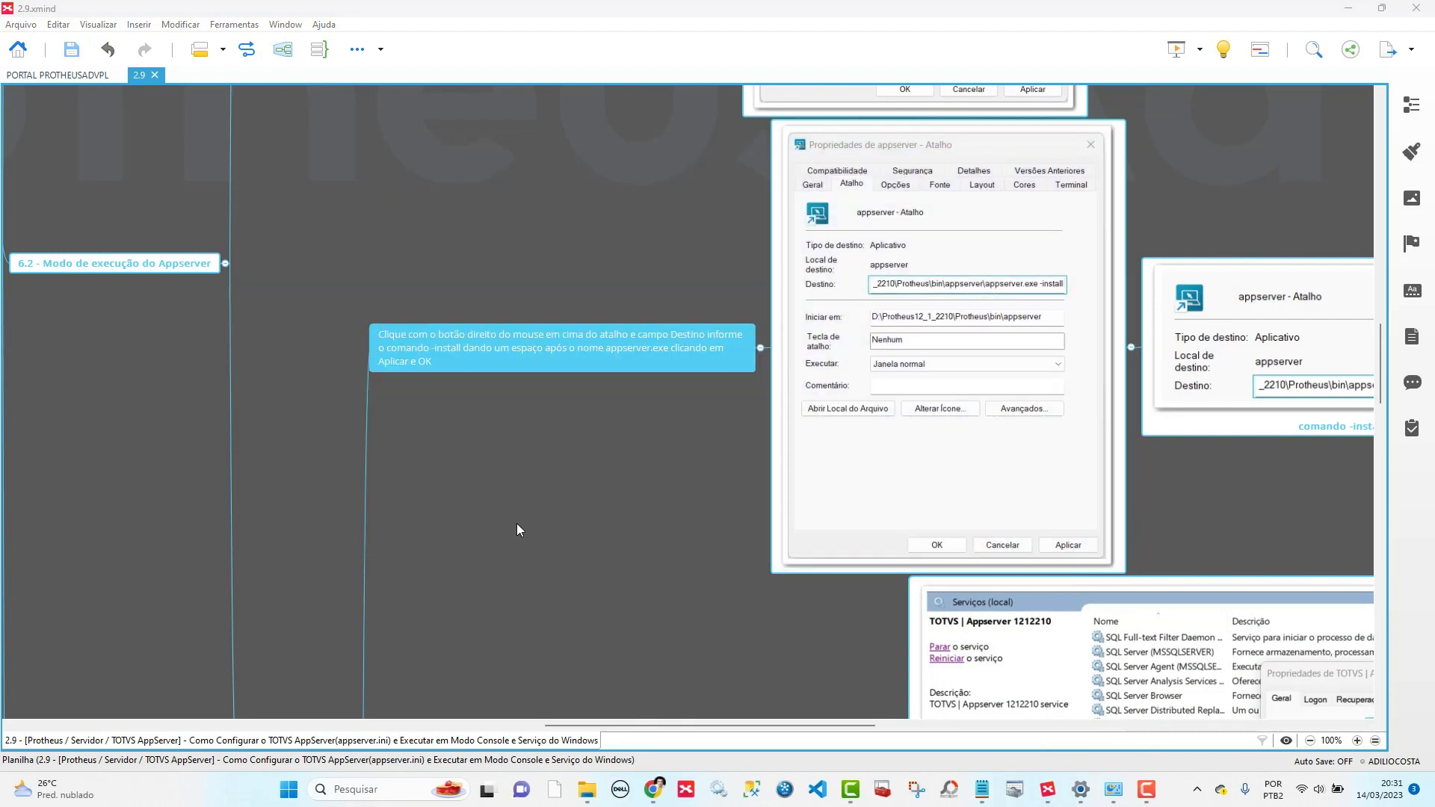
# - In the mind map's Windows service branch, examine the pictures for identifying the AppServer service name and deleting the service
pyautogui.scroll(-3, 693, 440)
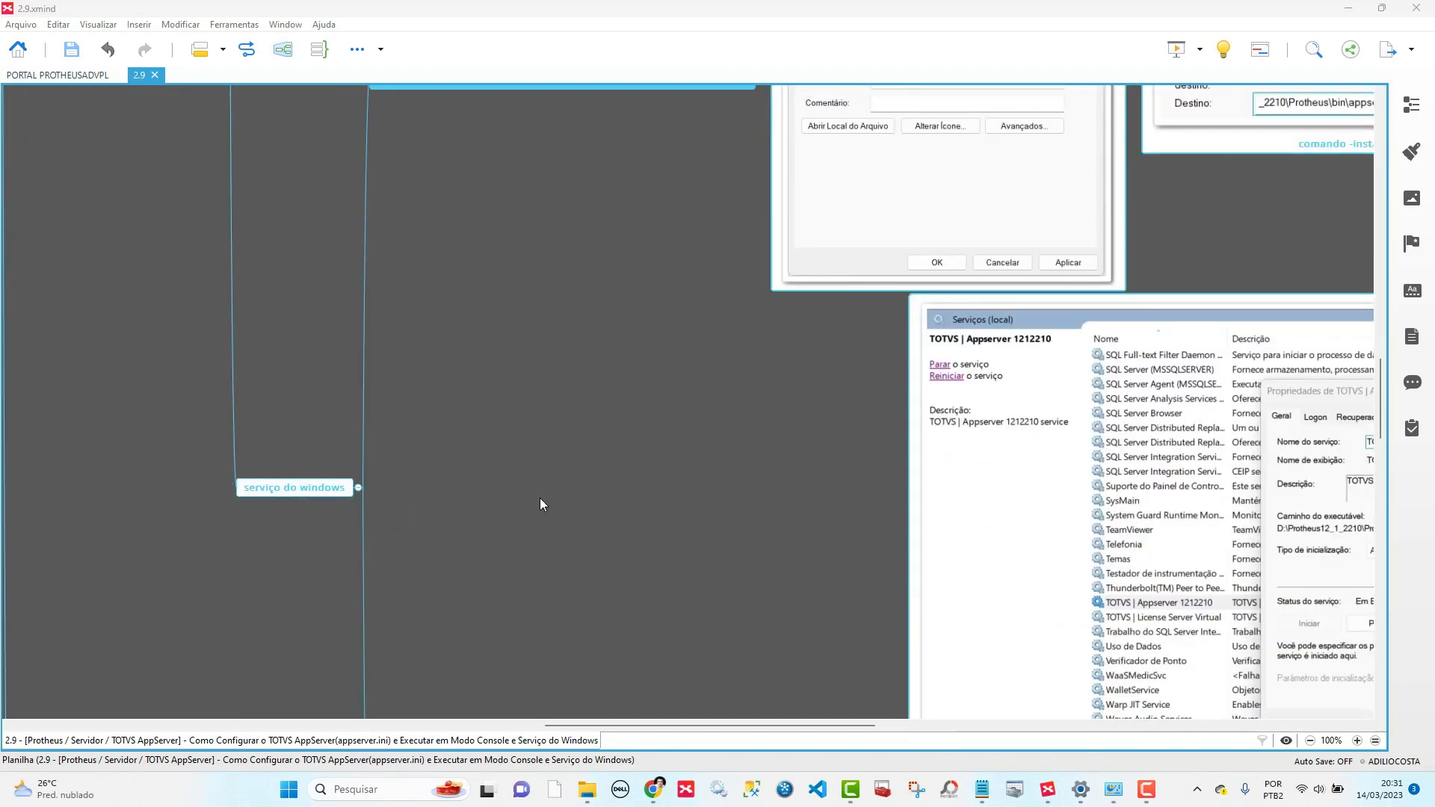
pyautogui.scroll(-2, 539, 497)
pyautogui.moveTo(634, 726); pyautogui.dragTo(735, 726)
pyautogui.click(796, 367)
pyautogui.scroll(1, 798, 370)
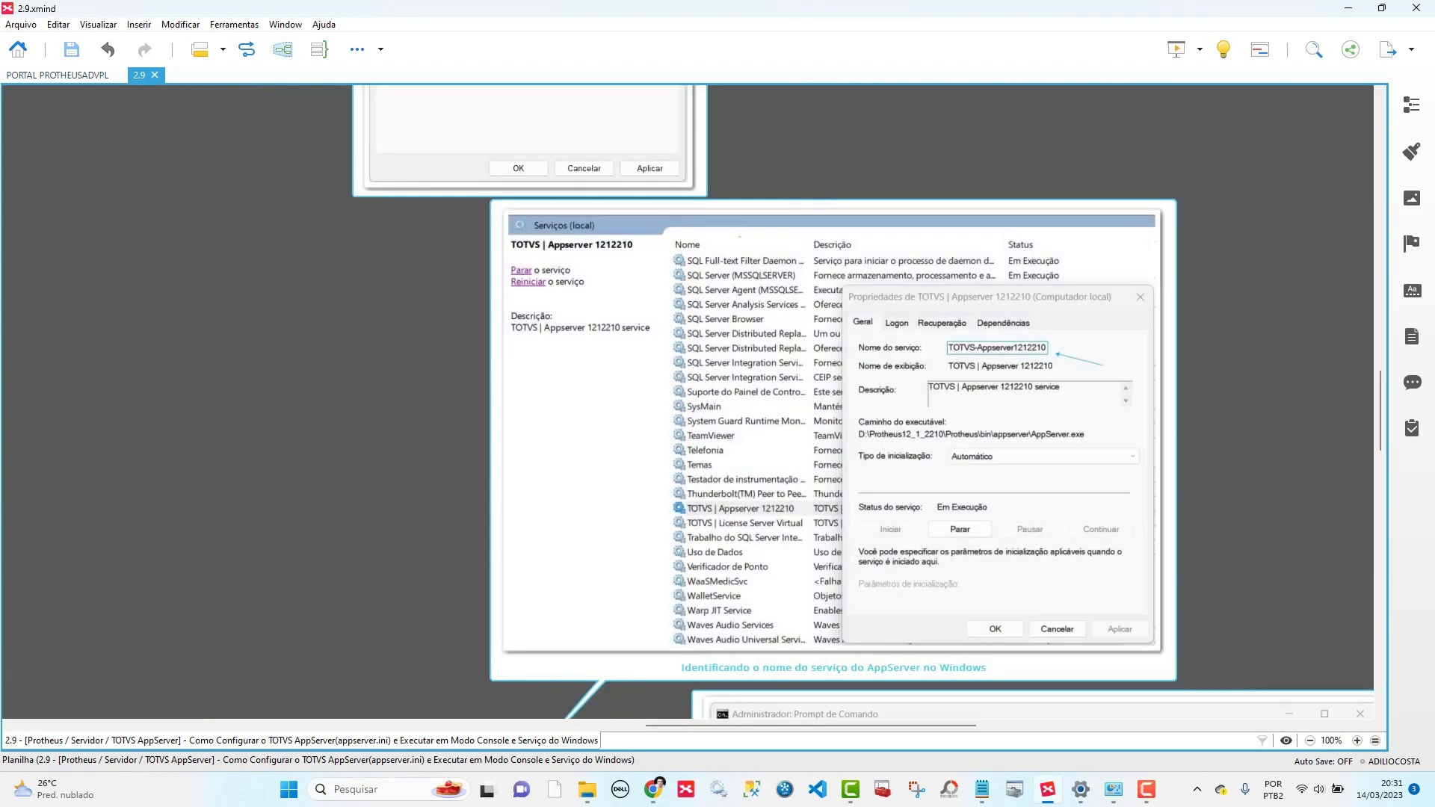
pyautogui.click(657, 294)
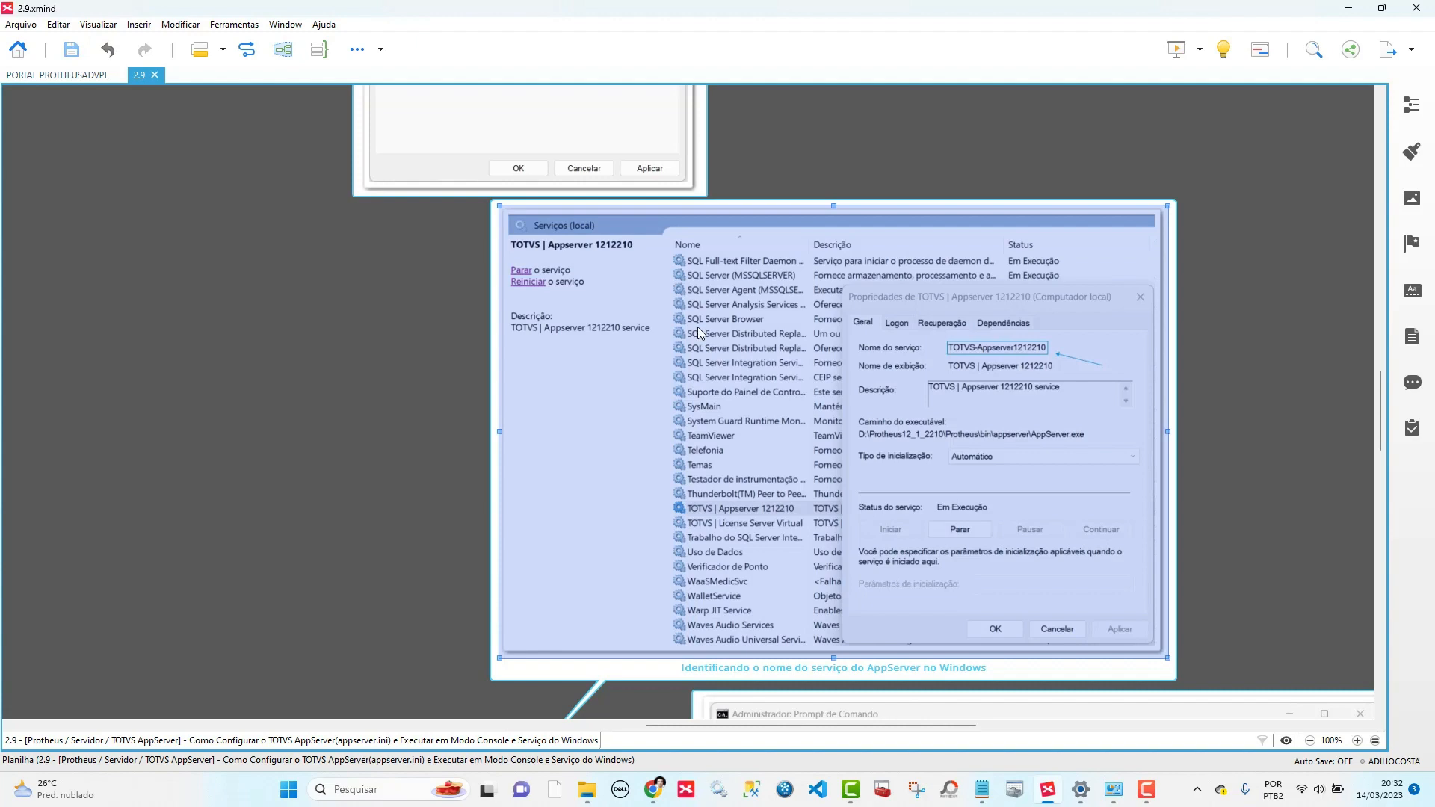
pyautogui.click(23, 343)
pyautogui.scroll(-5, 576, 494)
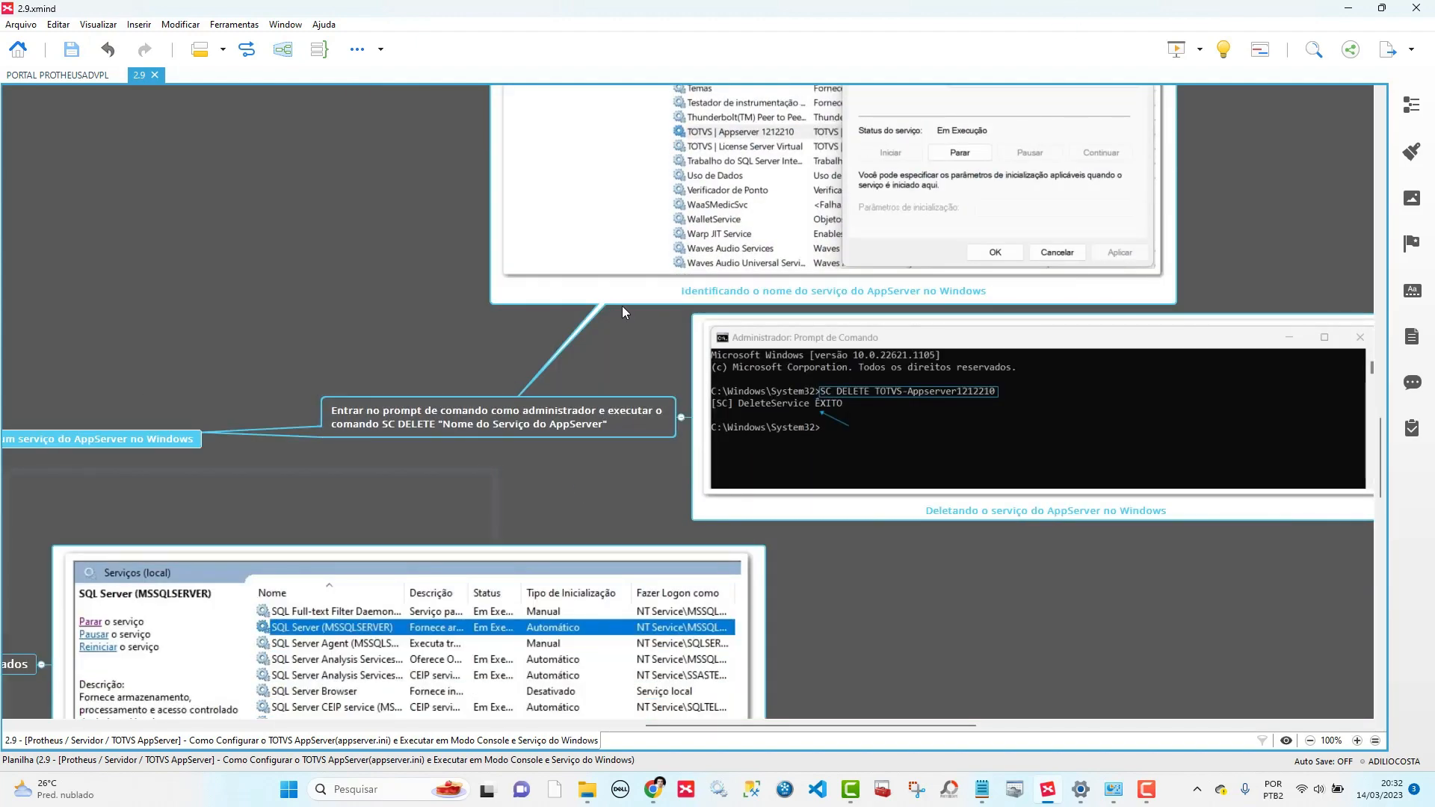
pyautogui.click(797, 363)
pyautogui.click(669, 249)
# - Switch to Windows Services, locate the TOTVS | Appserver 12_1_2210 service and widen the Name column
pyautogui.click(722, 798)
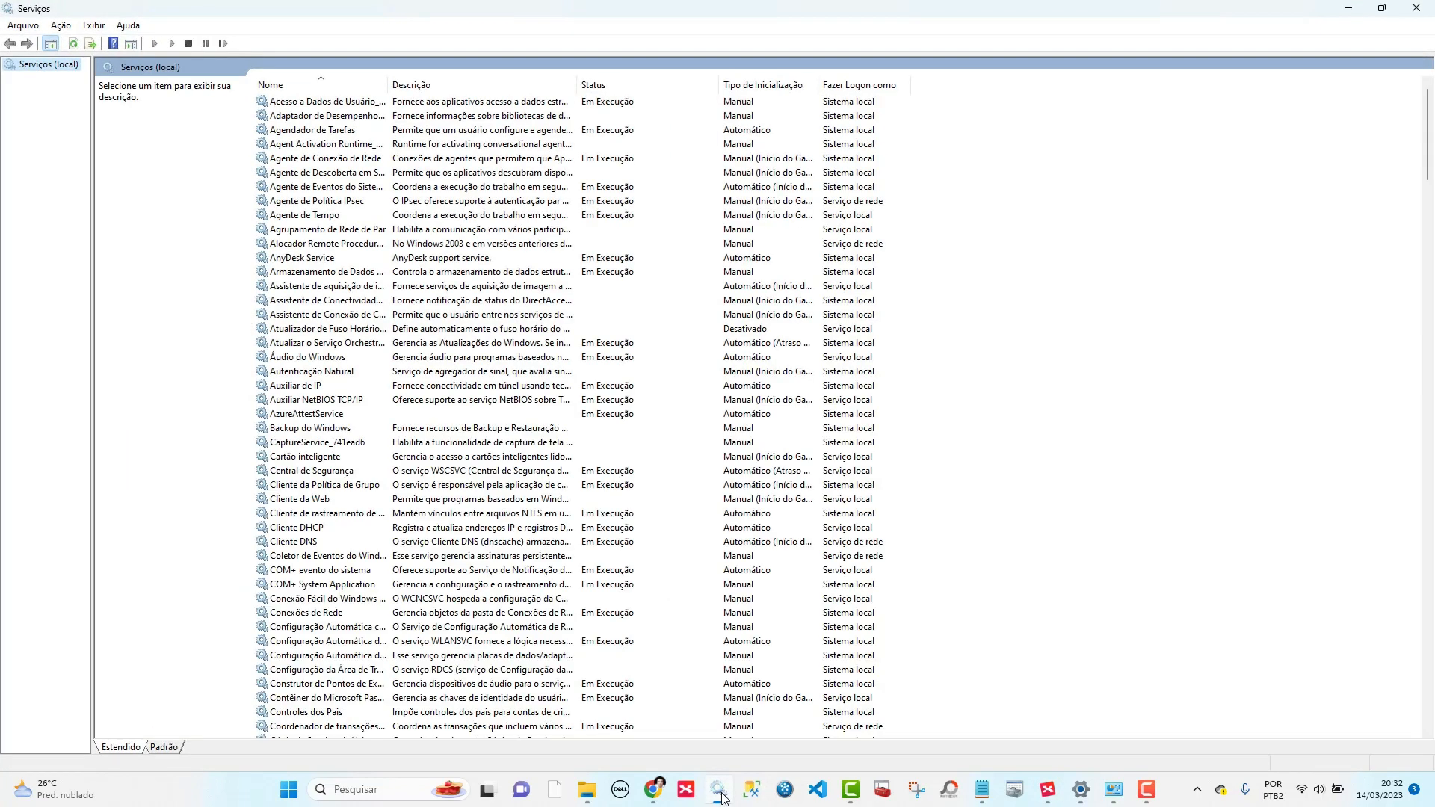
pyautogui.click(329, 288)
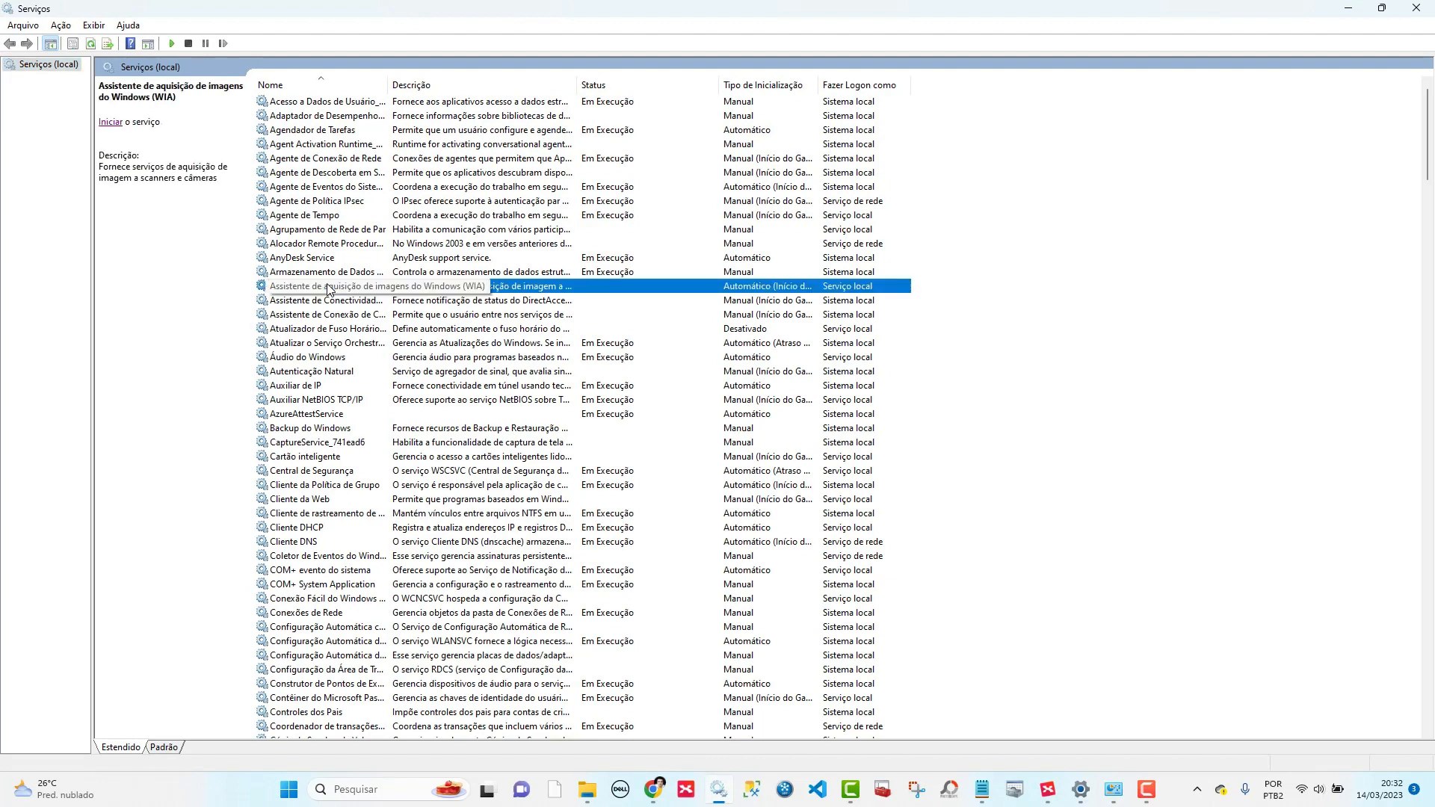
pyautogui.write('totvs')
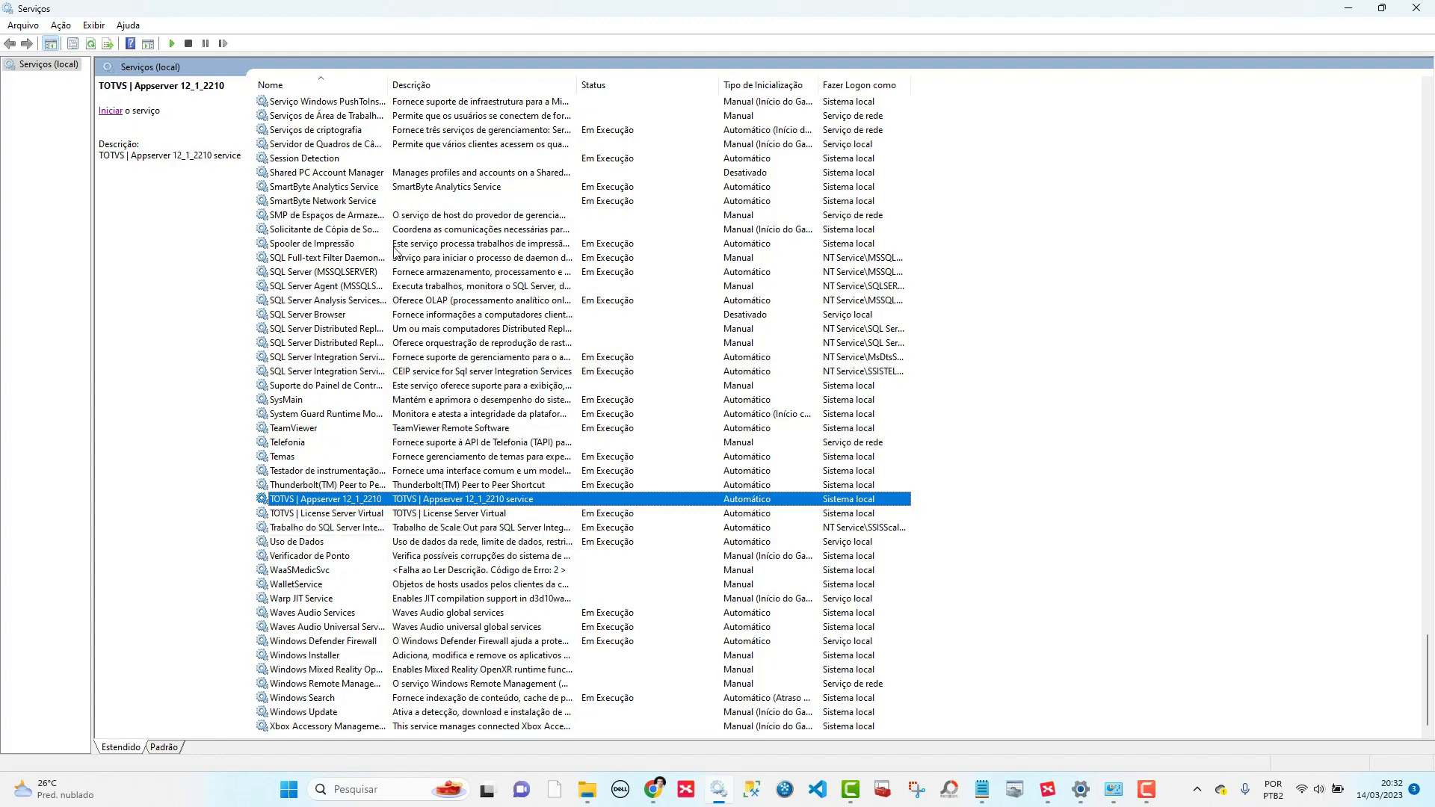
pyautogui.moveTo(387, 86); pyautogui.dragTo(419, 86)
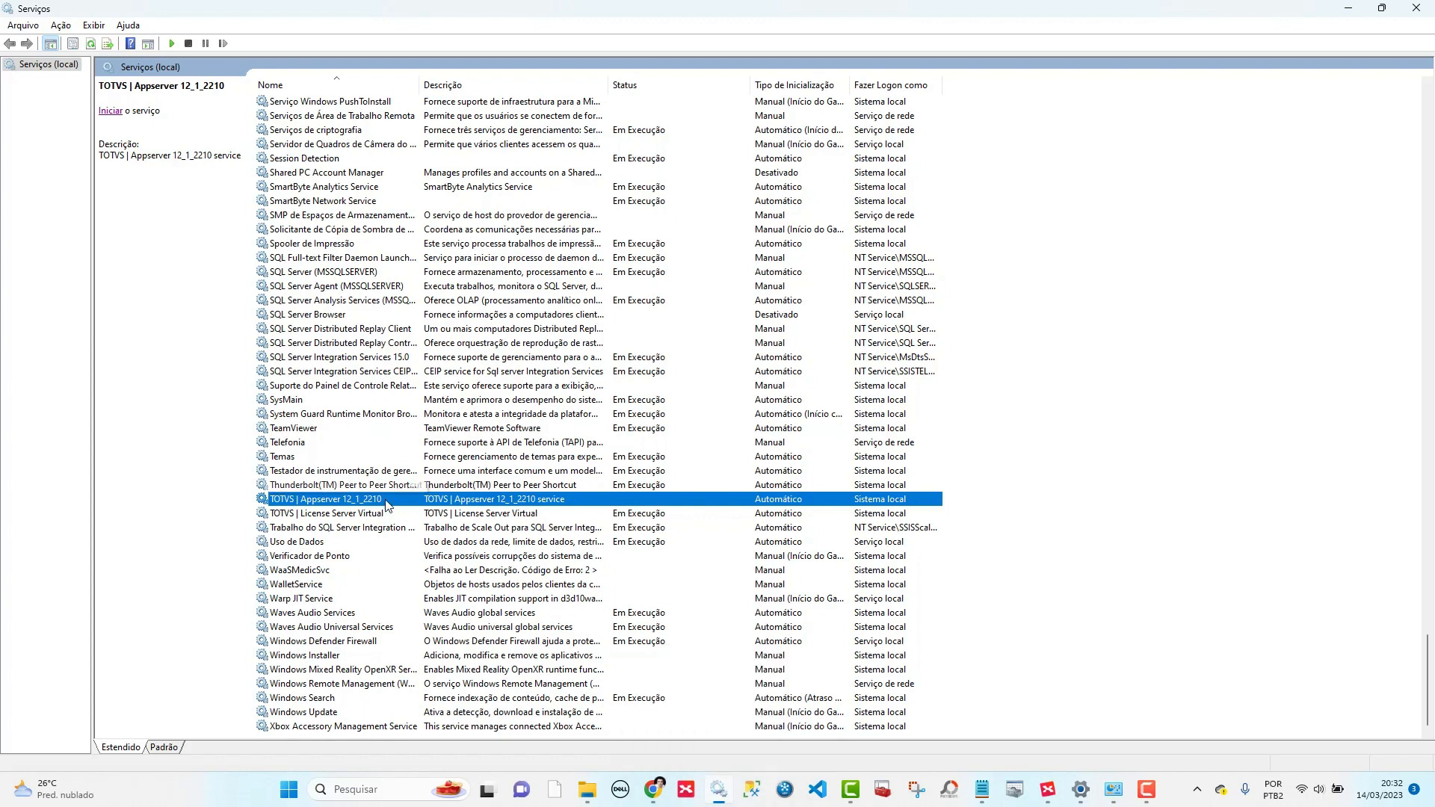
# - Check the appserver.ini Service section in the mind map against the TOTVS | Appserver 12_1_2210 entry in Windows Services
pyautogui.click(1049, 790)
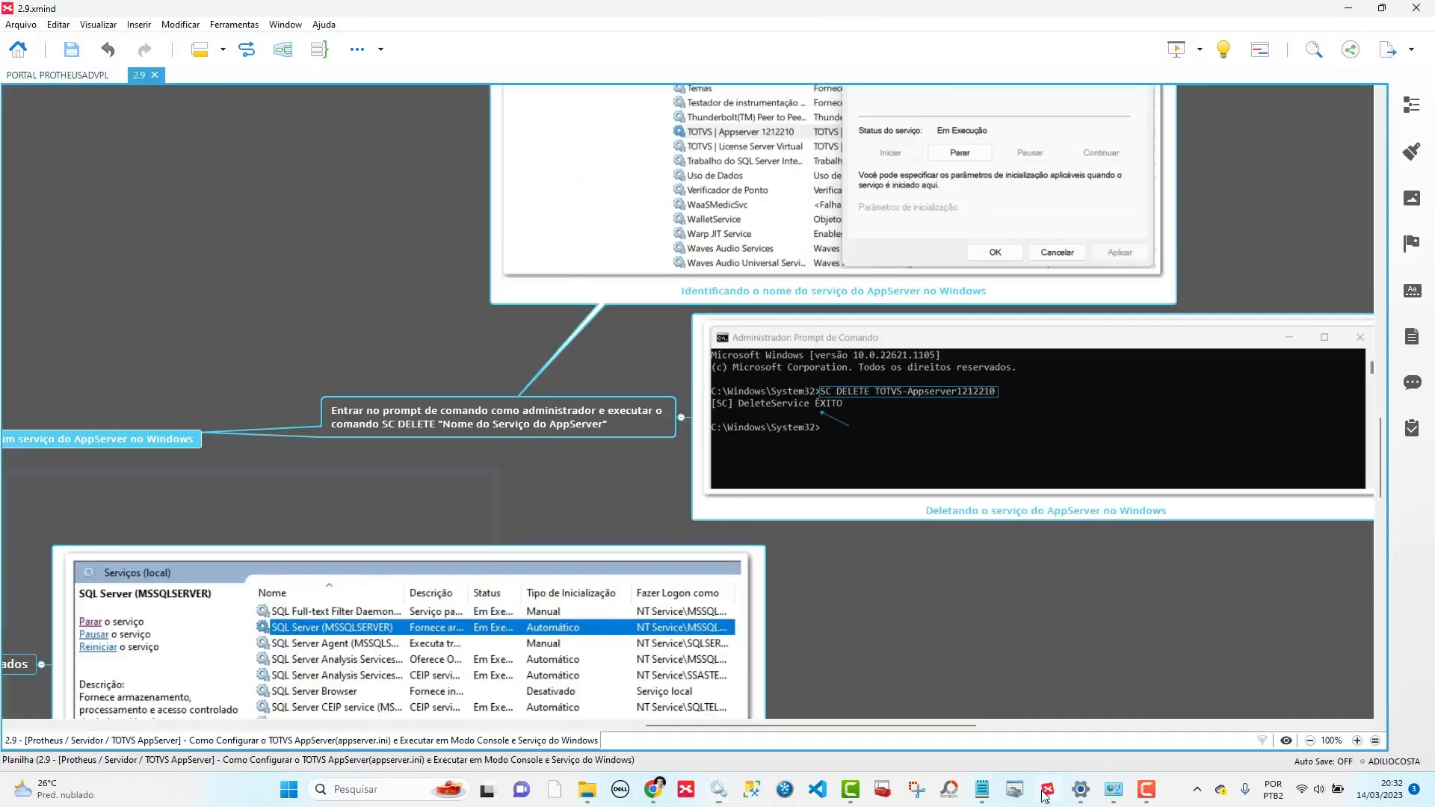
pyautogui.scroll(-5, 490, 470)
pyautogui.scroll(10, 491, 469)
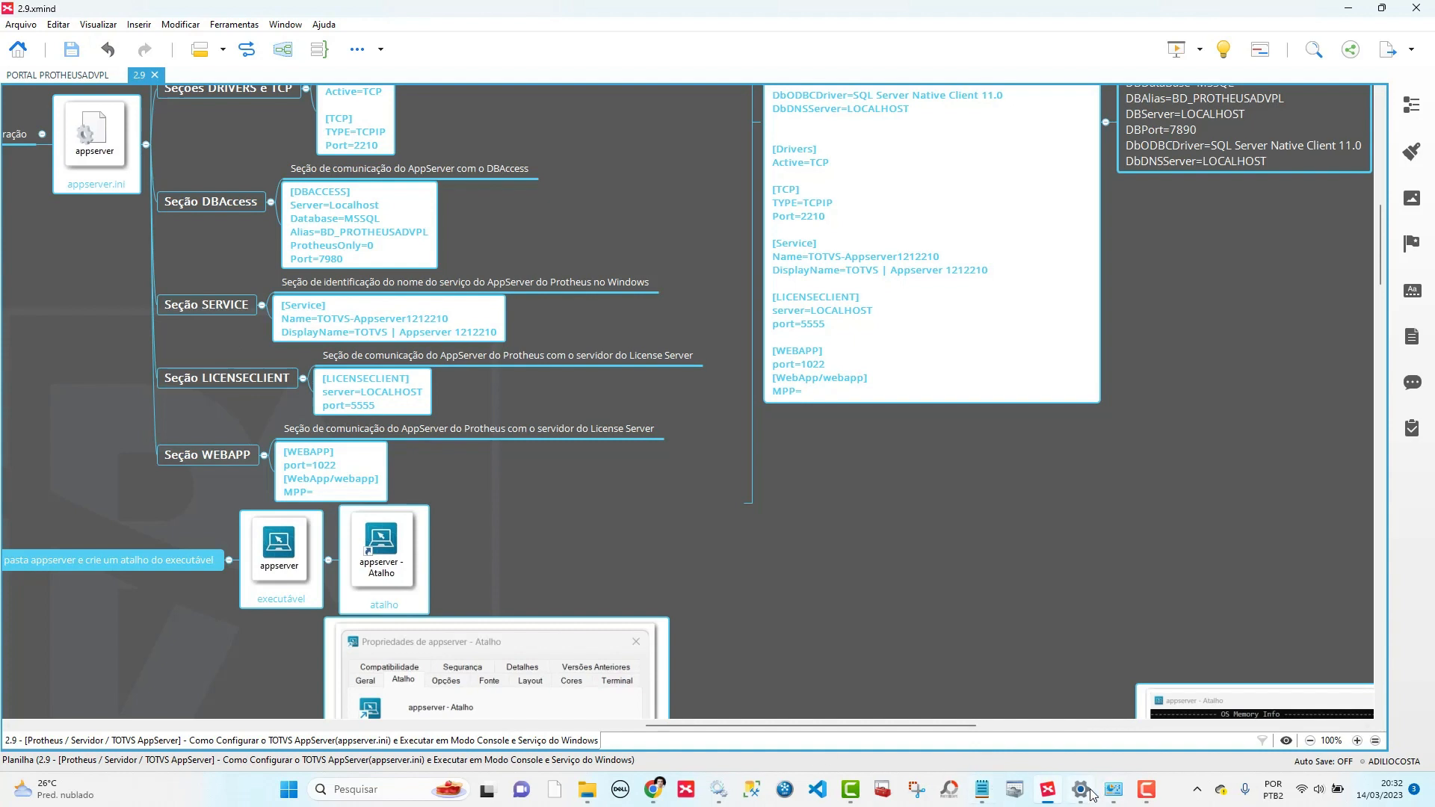
pyautogui.moveTo(1084, 797)
pyautogui.moveTo(1114, 801)
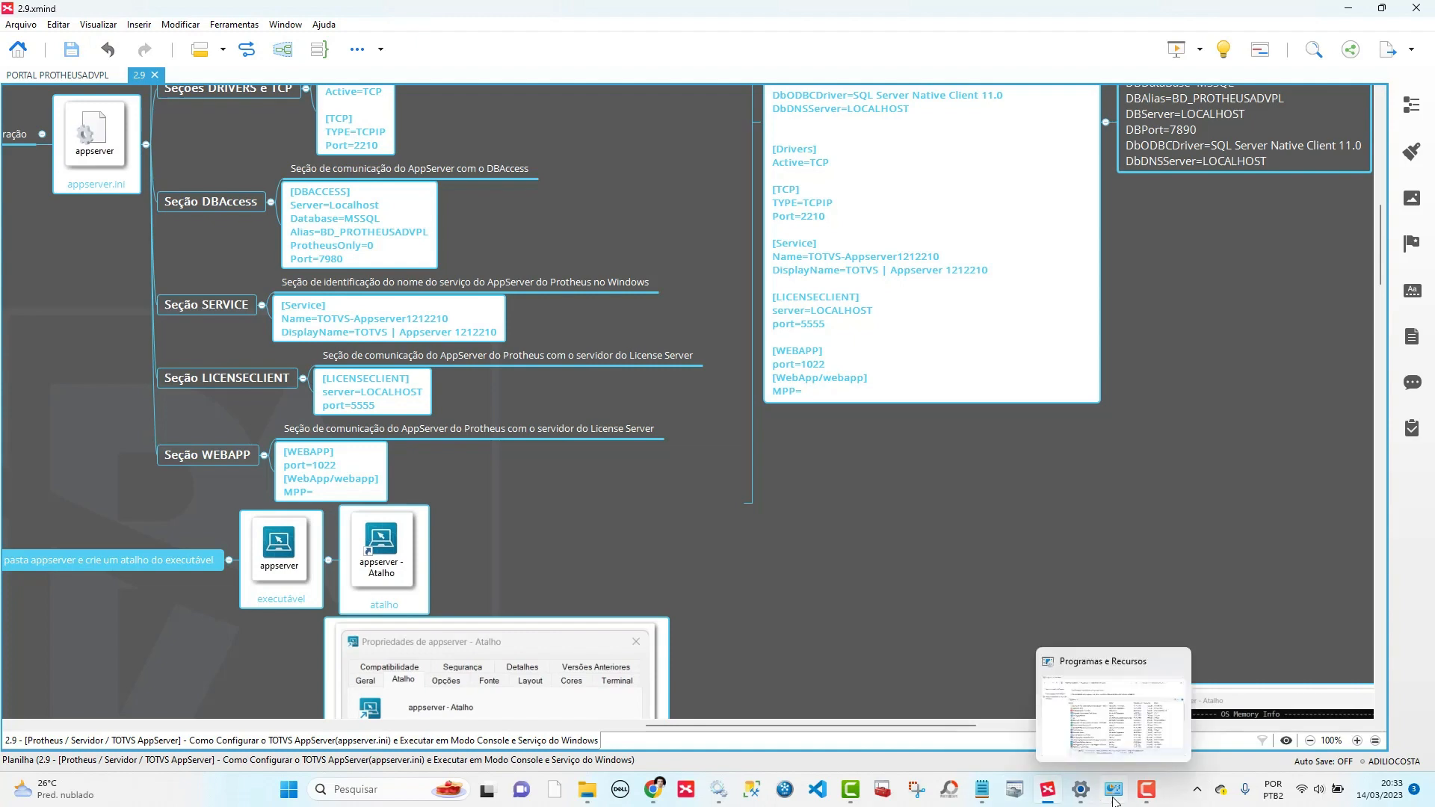
pyautogui.click(718, 791)
pyautogui.click(361, 512)
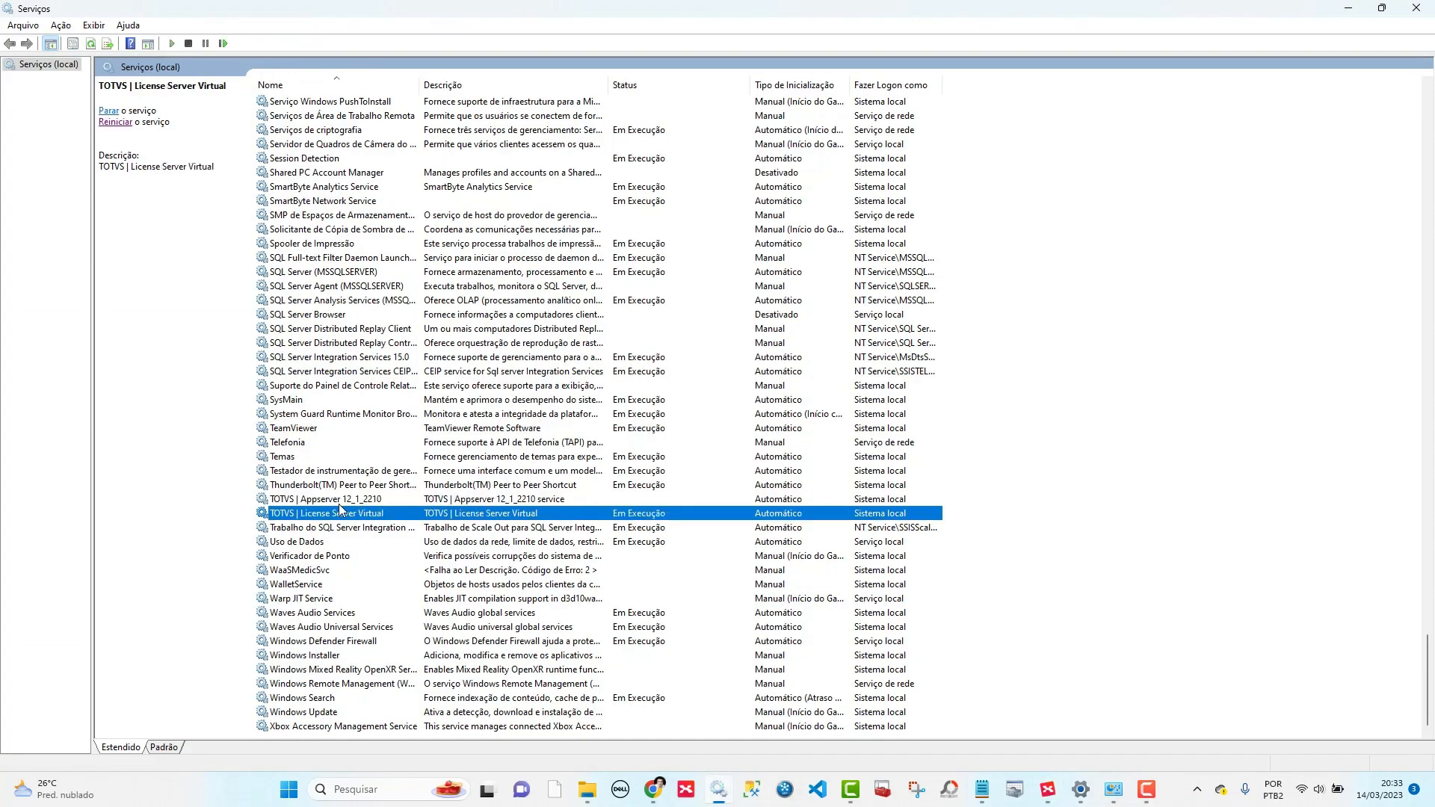
pyautogui.click(341, 500)
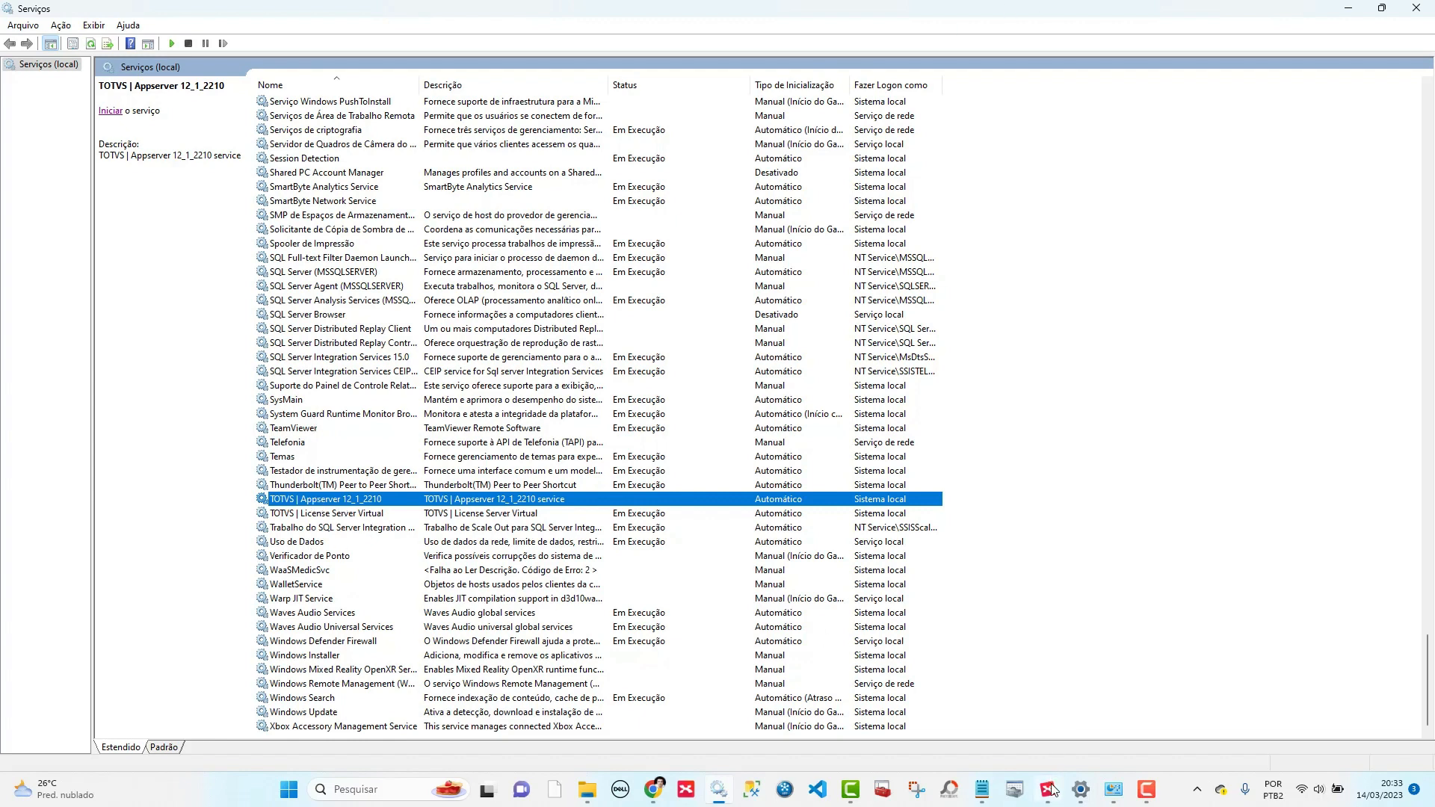
# - Return to the mind map and examine the SC DELETE command-prompt instruction and the service properties picture showing the name it needs
pyautogui.moveTo(1053, 791)
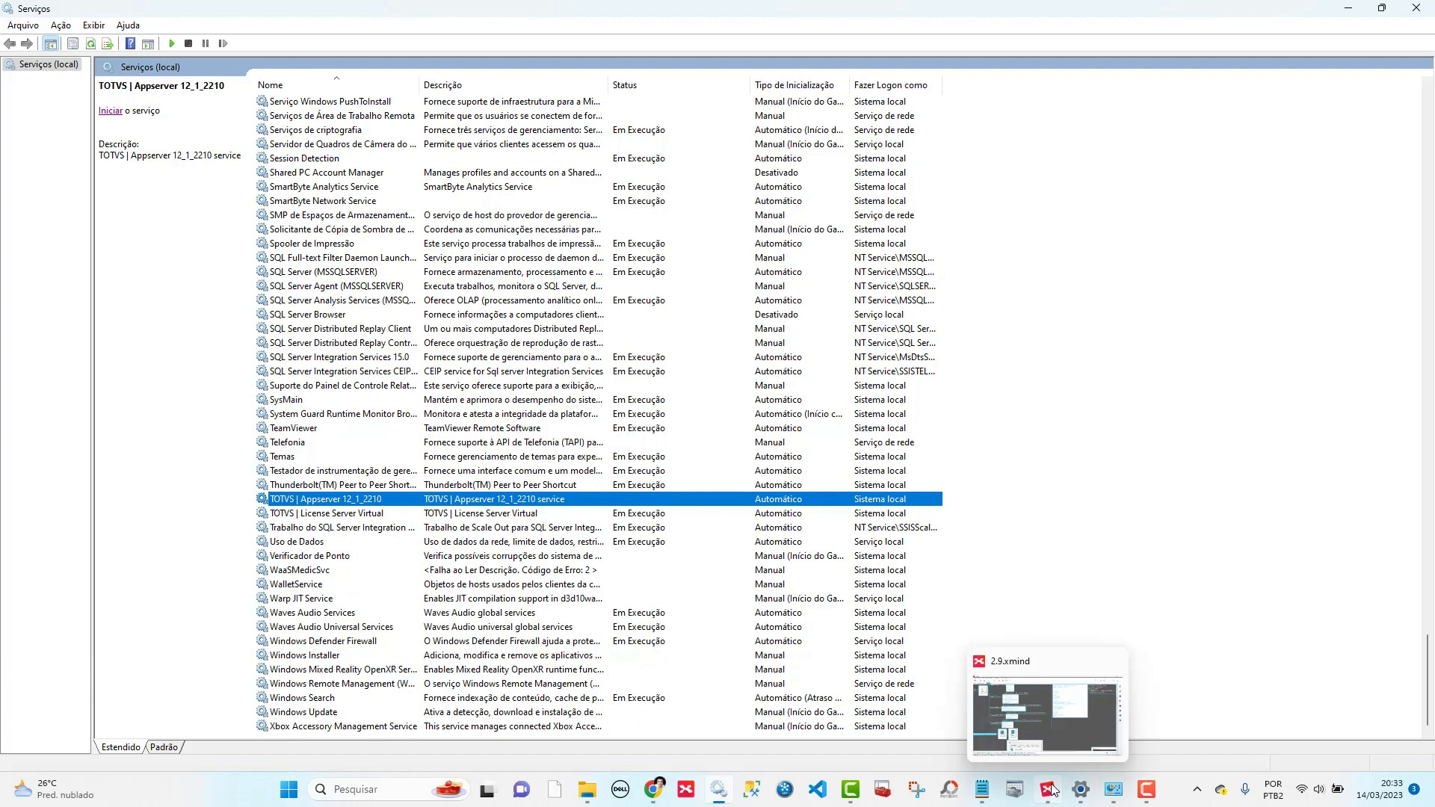
pyautogui.click(1053, 791)
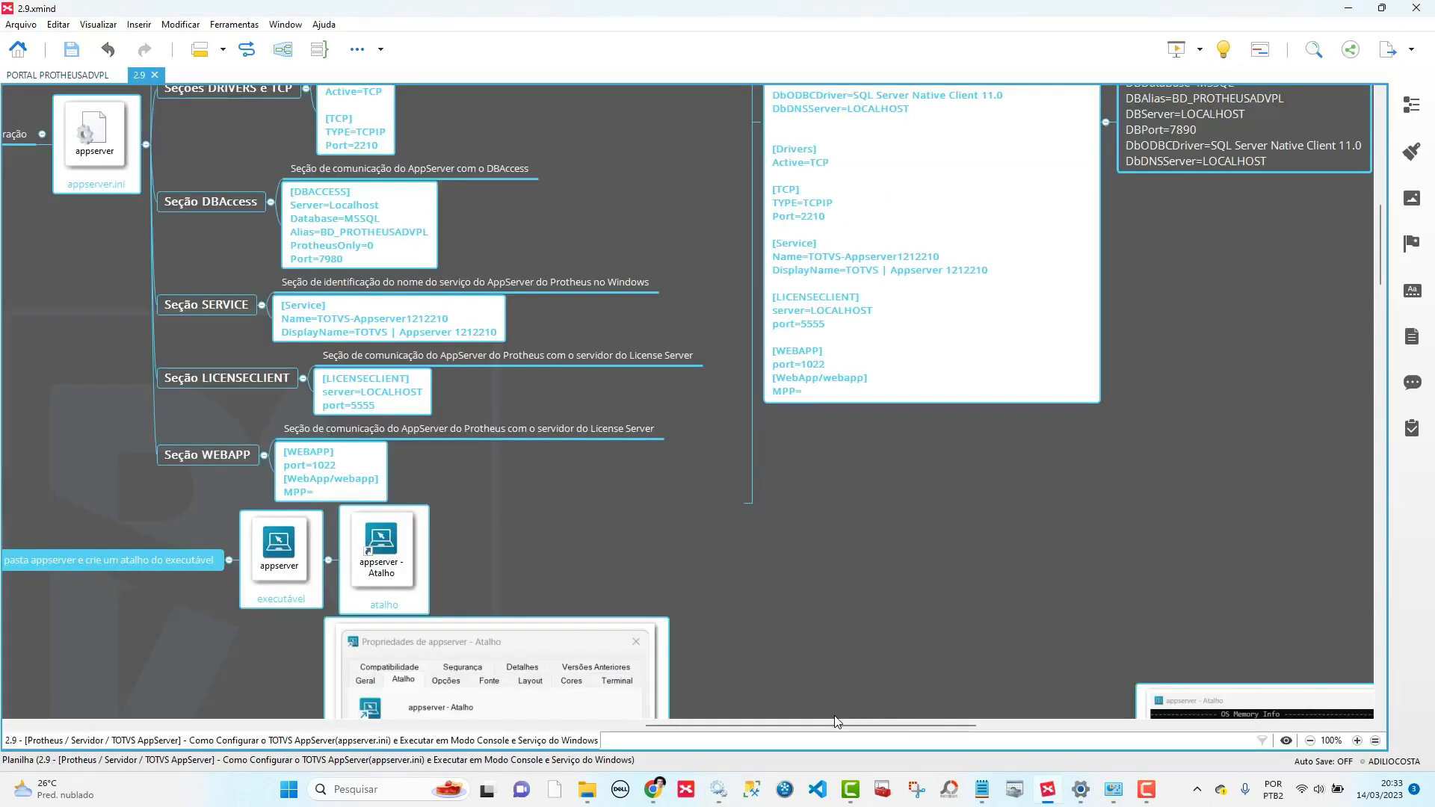
pyautogui.moveTo(836, 724); pyautogui.dragTo(648, 736)
pyautogui.scroll(-8, 483, 565)
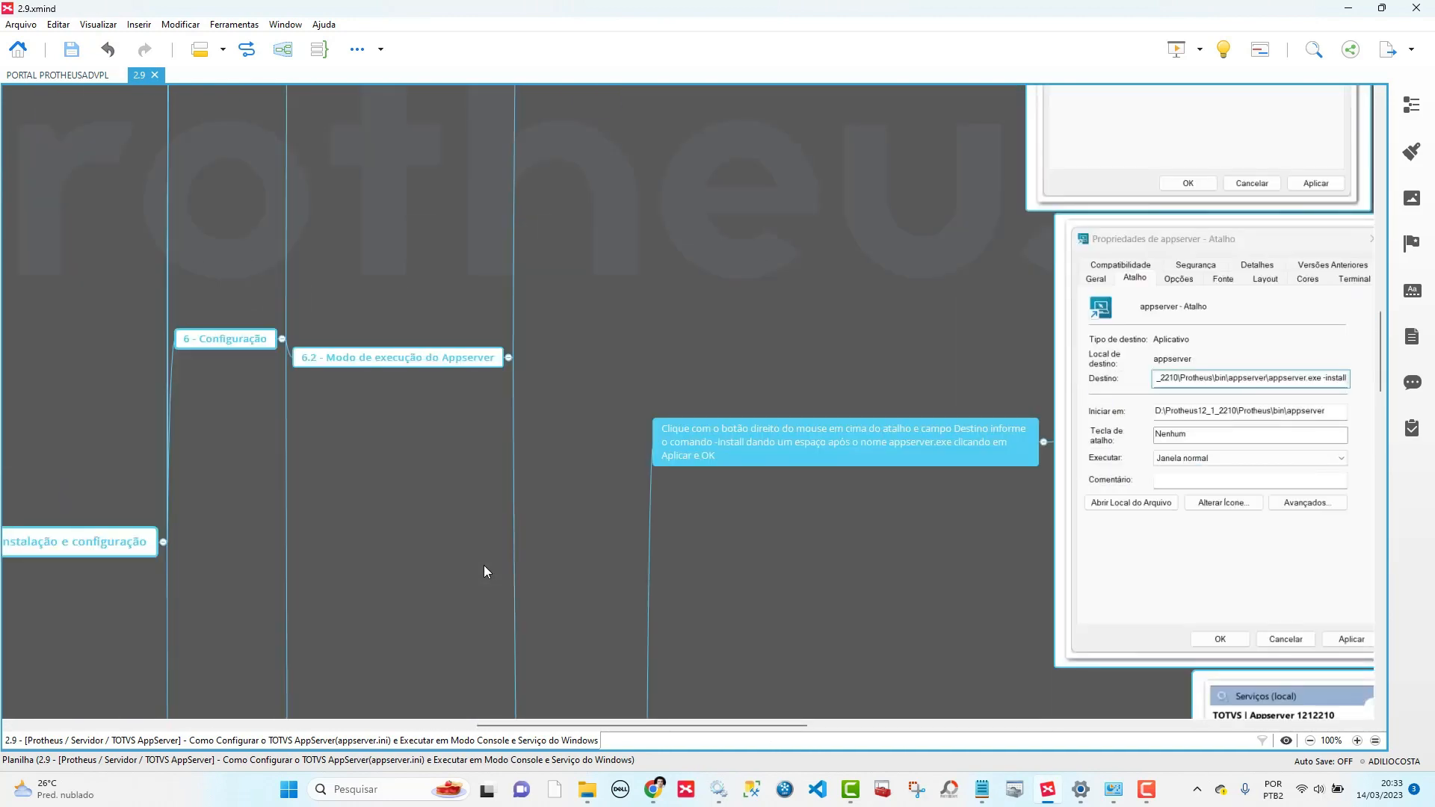
pyautogui.scroll(-8, 483, 565)
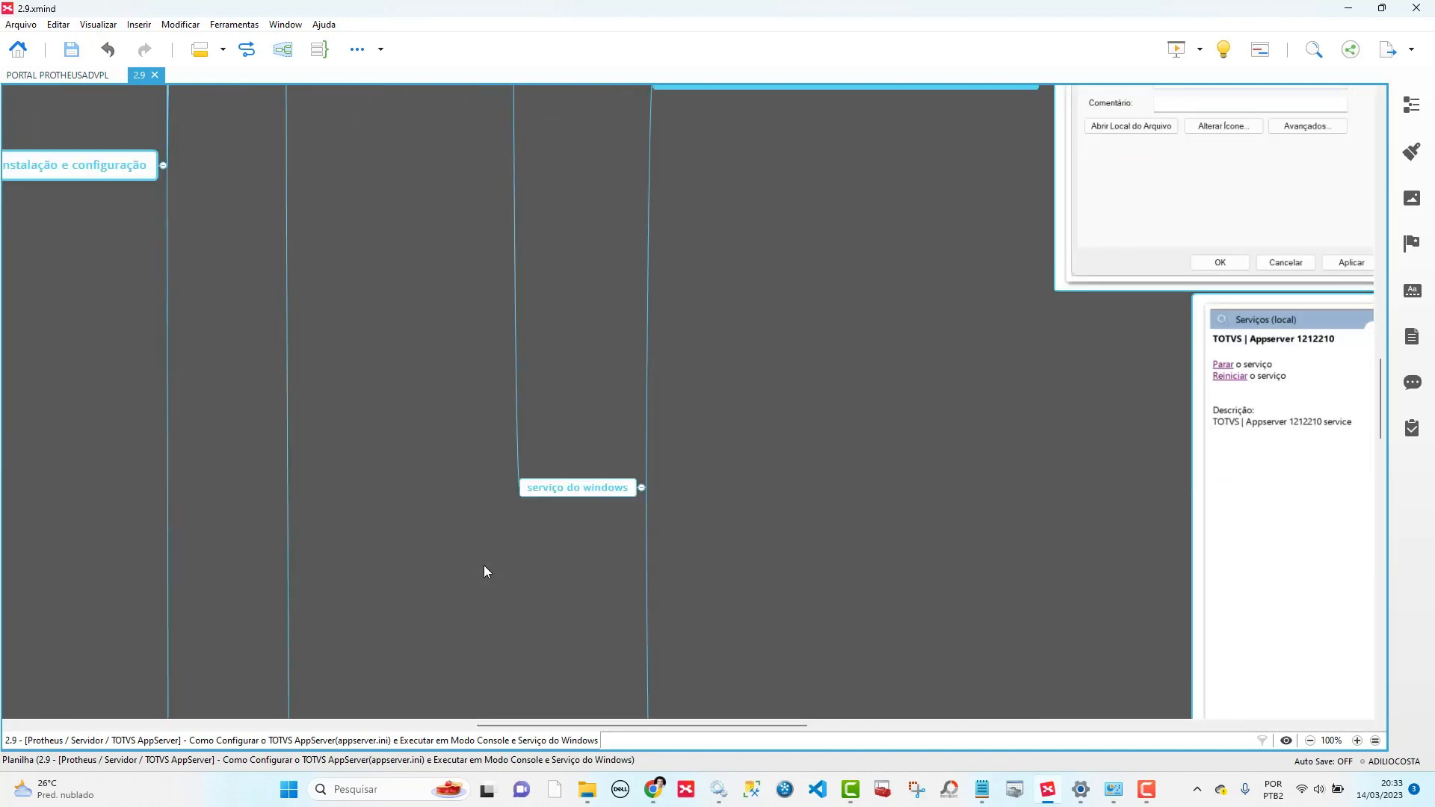
pyautogui.scroll(4, 483, 565)
pyautogui.scroll(-7, 799, 568)
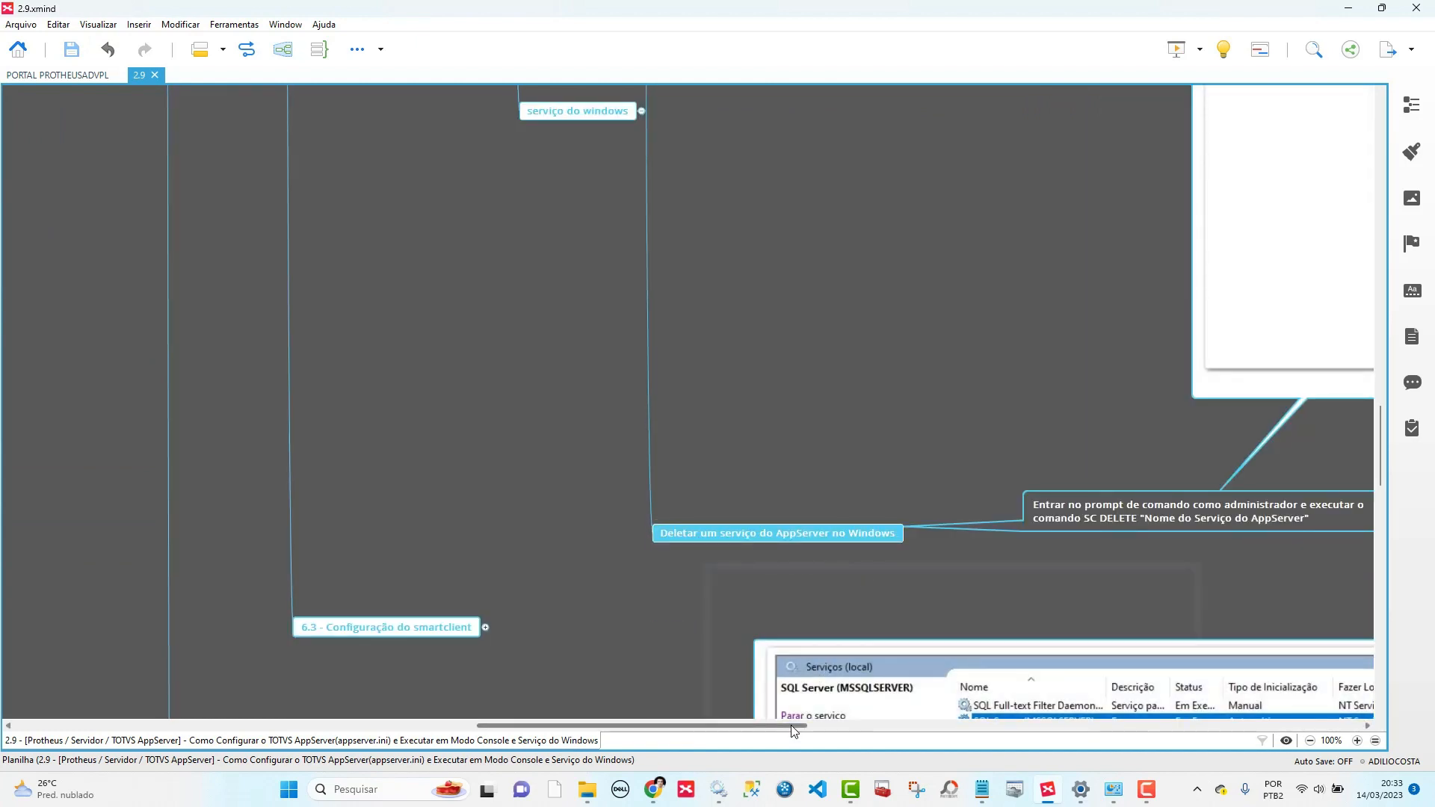
pyautogui.moveTo(791, 725); pyautogui.dragTo(975, 711)
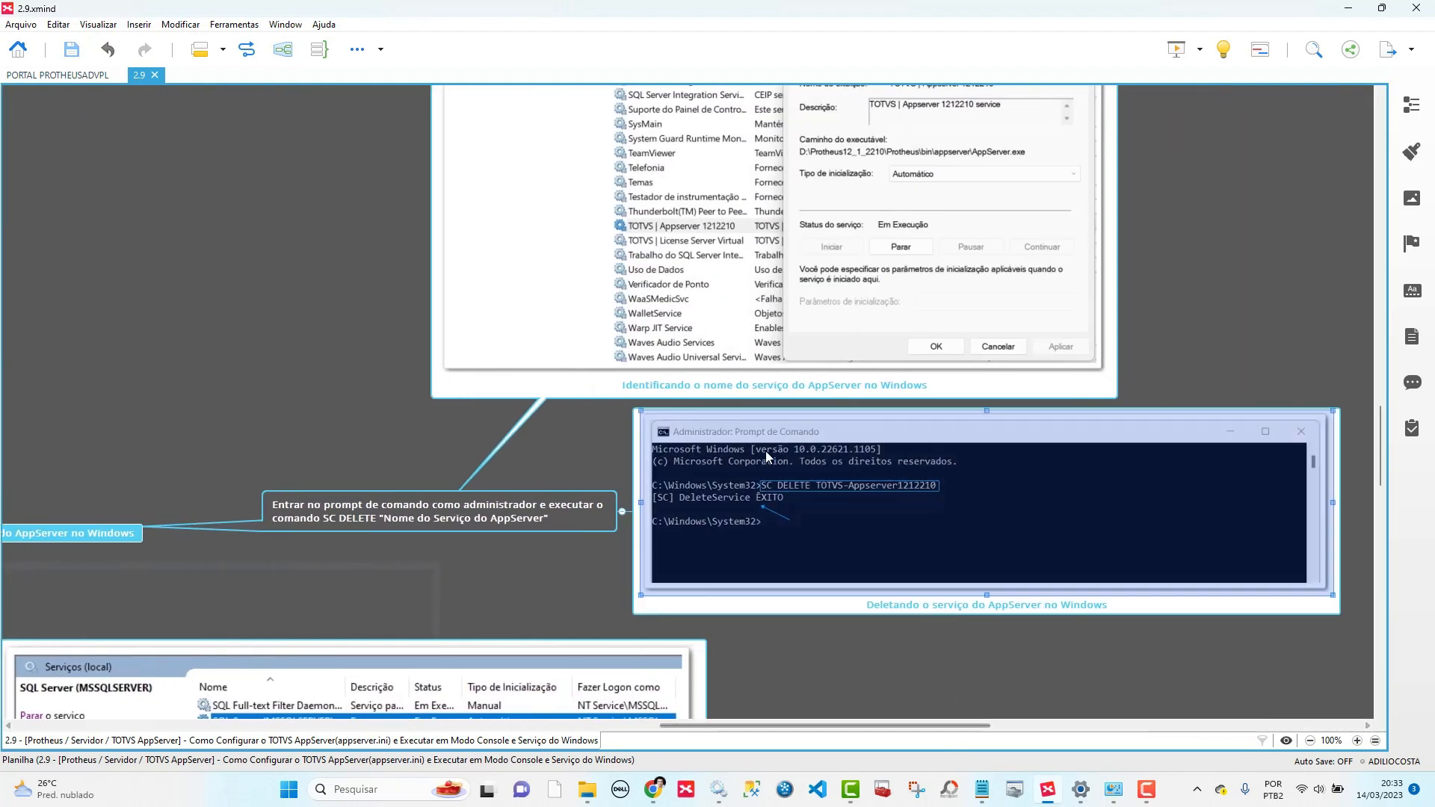
pyautogui.scroll(3, 764, 446)
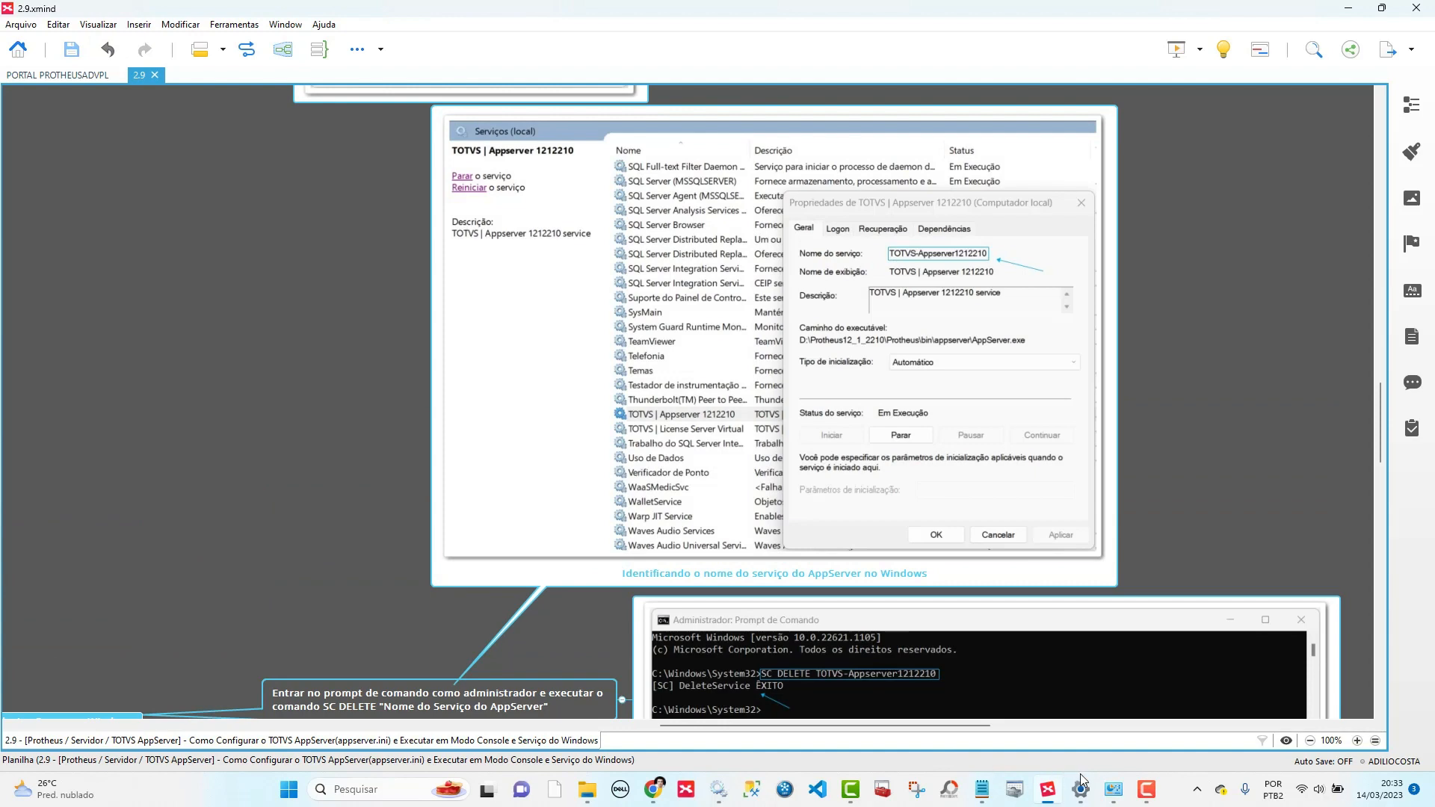
# - Switch to Windows Services, open the properties of TOTVS | Appserver 12_1_2210 and copy its service name
pyautogui.click(719, 789)
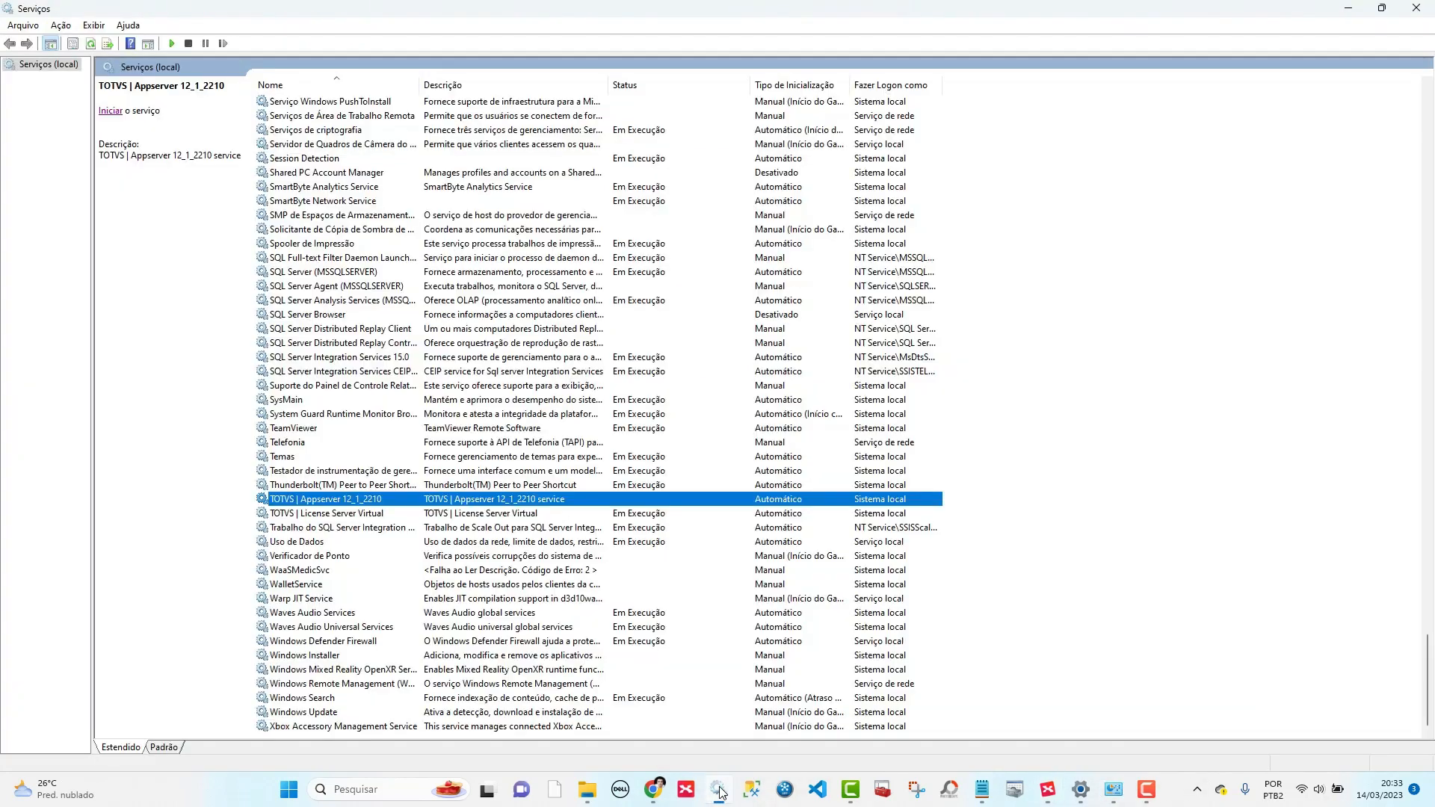
pyautogui.rightClick(316, 504)
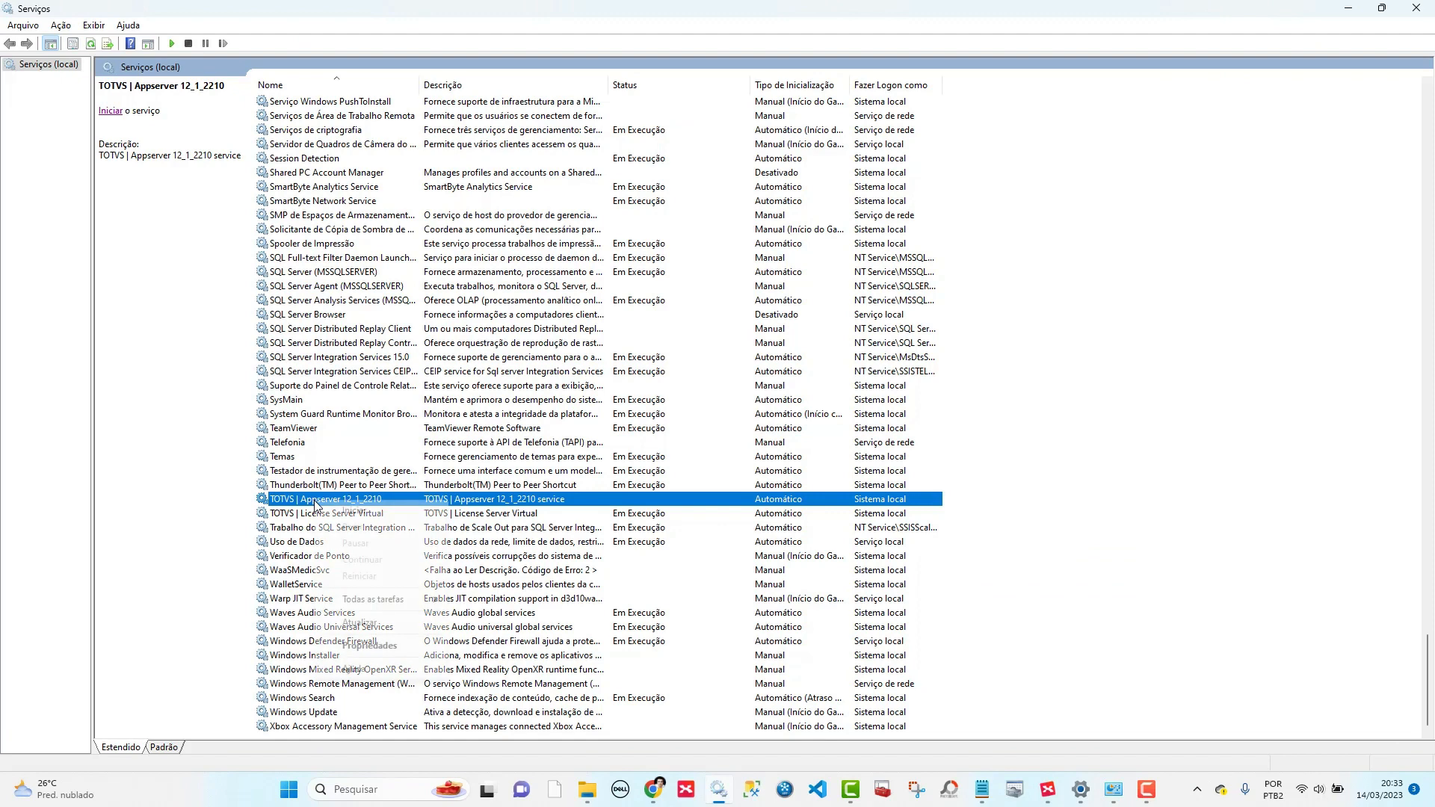
pyautogui.click(360, 646)
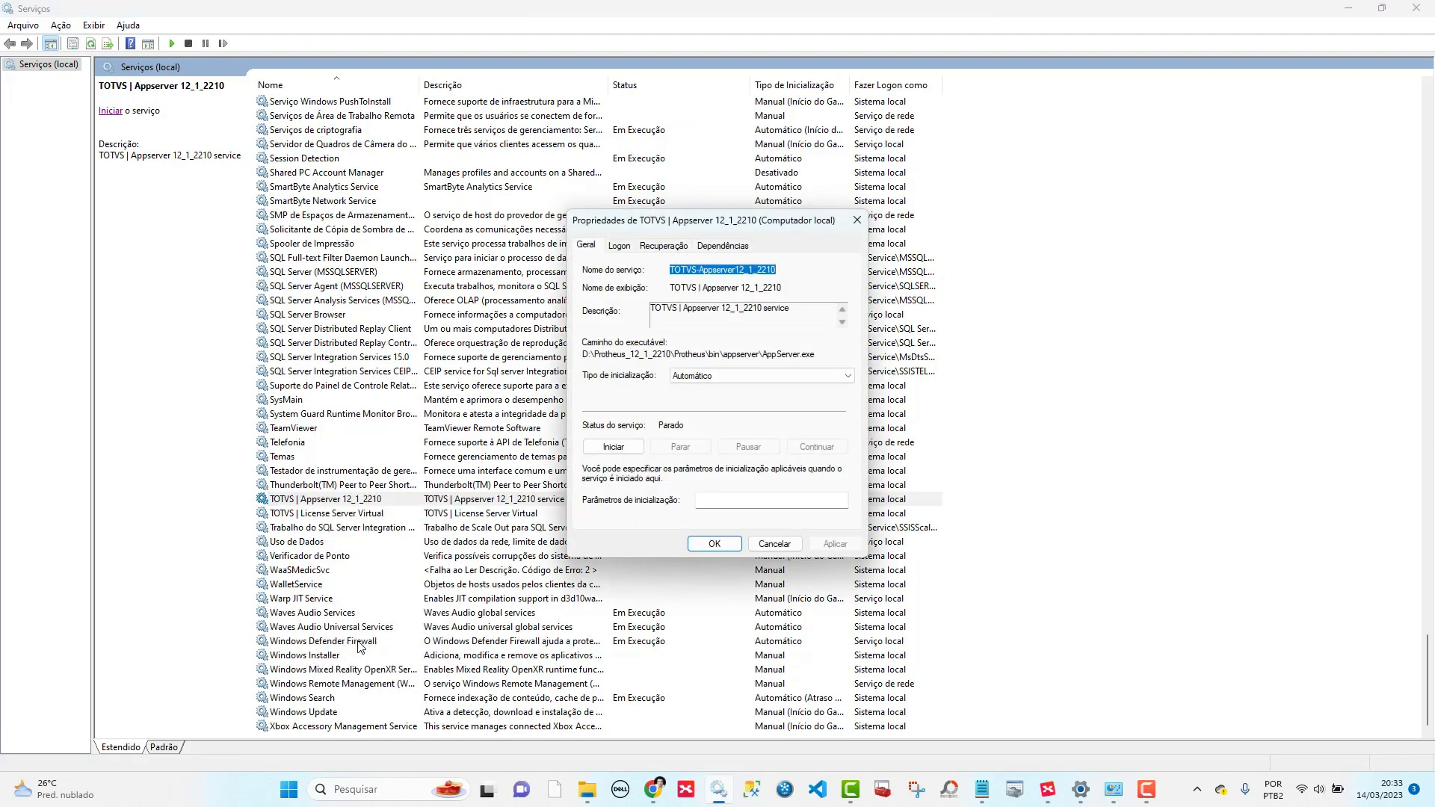
pyautogui.rightClick(721, 274)
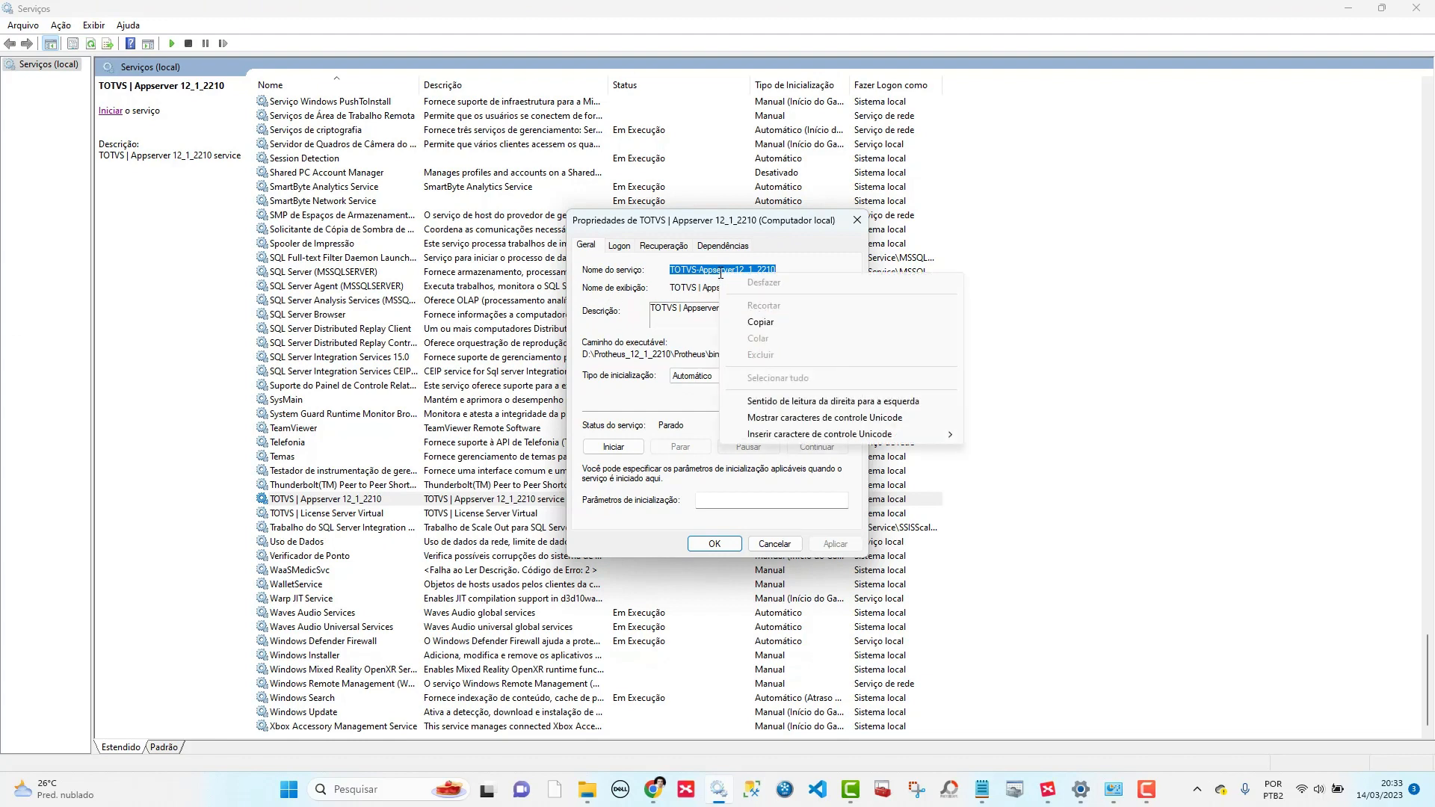
pyautogui.click(744, 323)
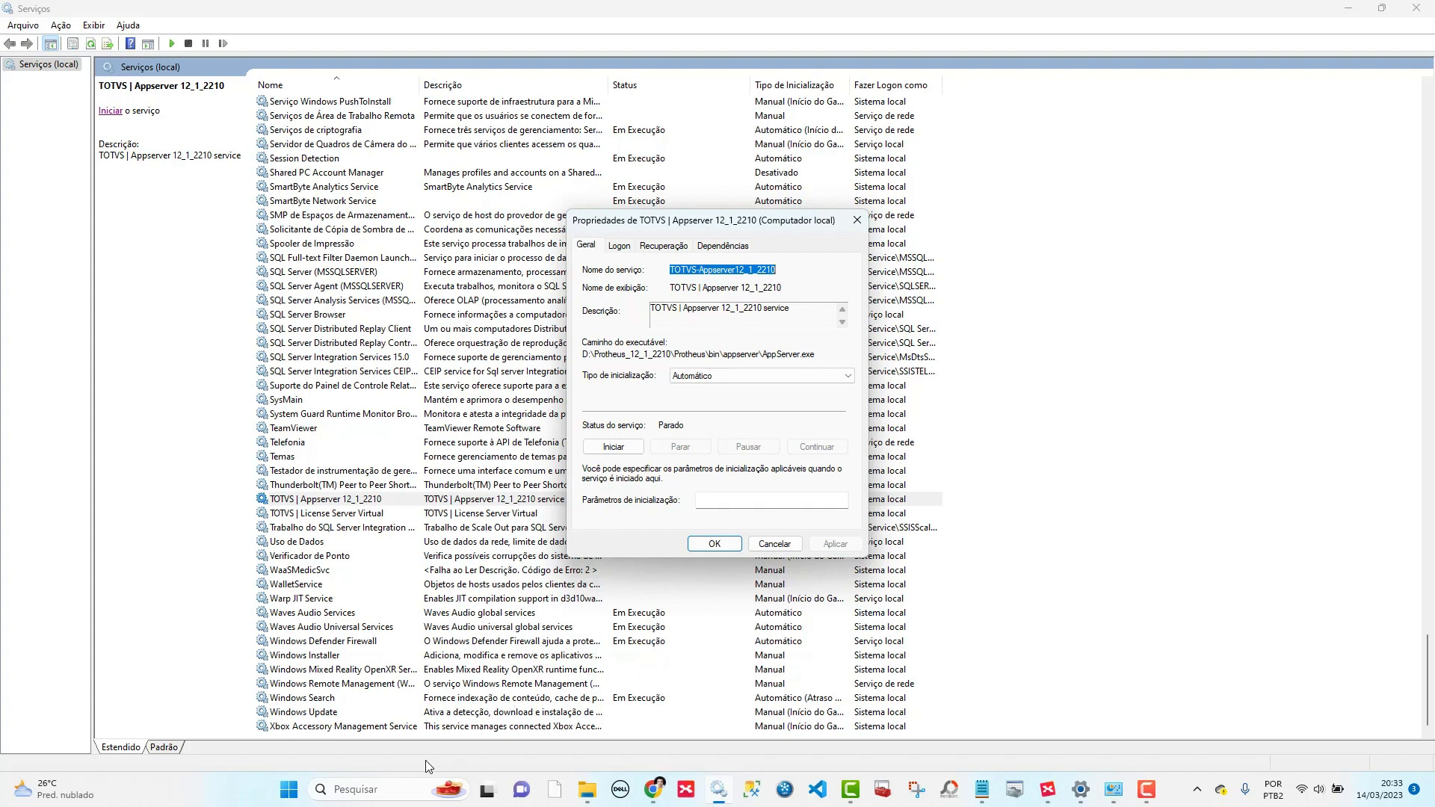
# - Search Windows for cmd, run the Command Prompt as administrator and move its window toward the middle of the desktop
pyautogui.click(366, 790)
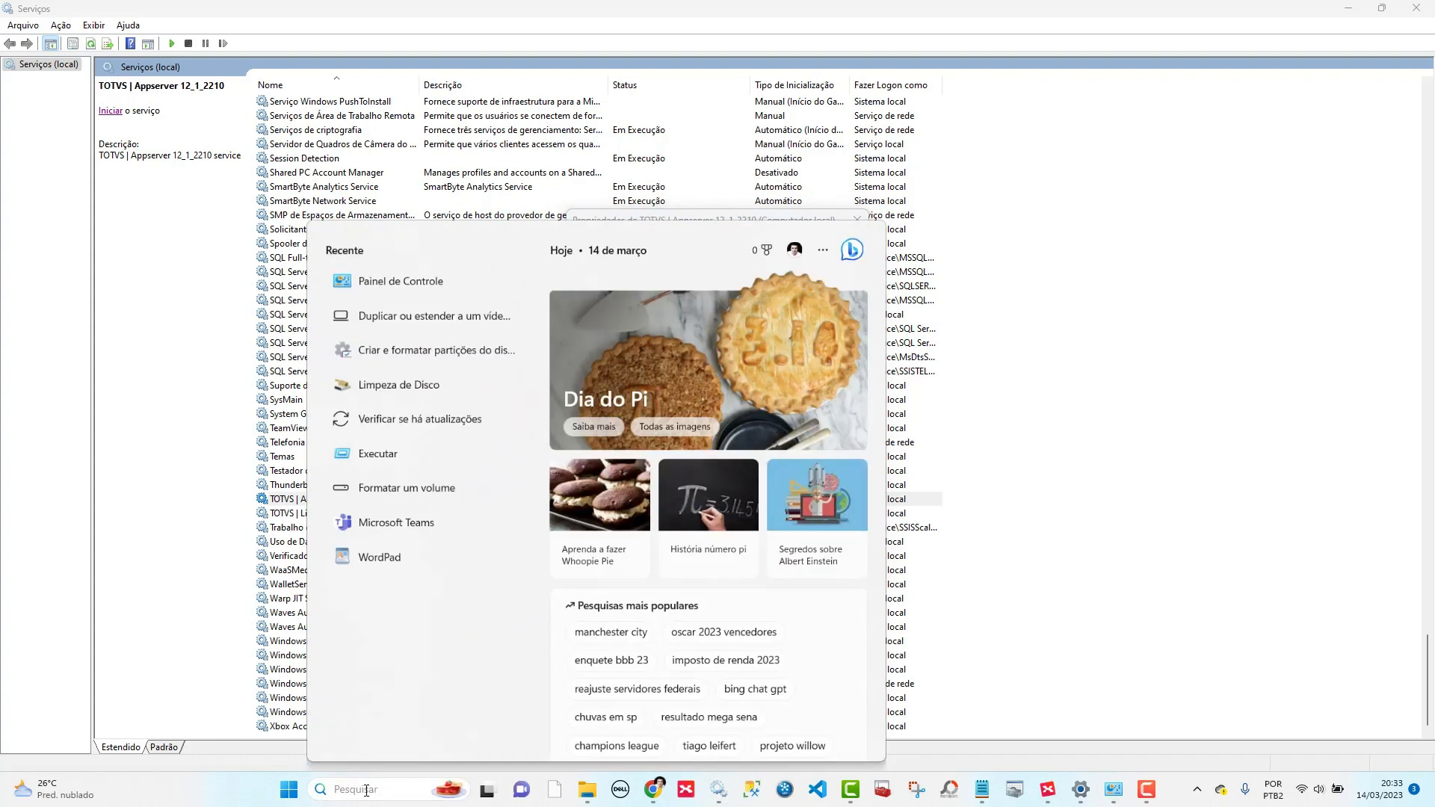
pyautogui.write('cmd')
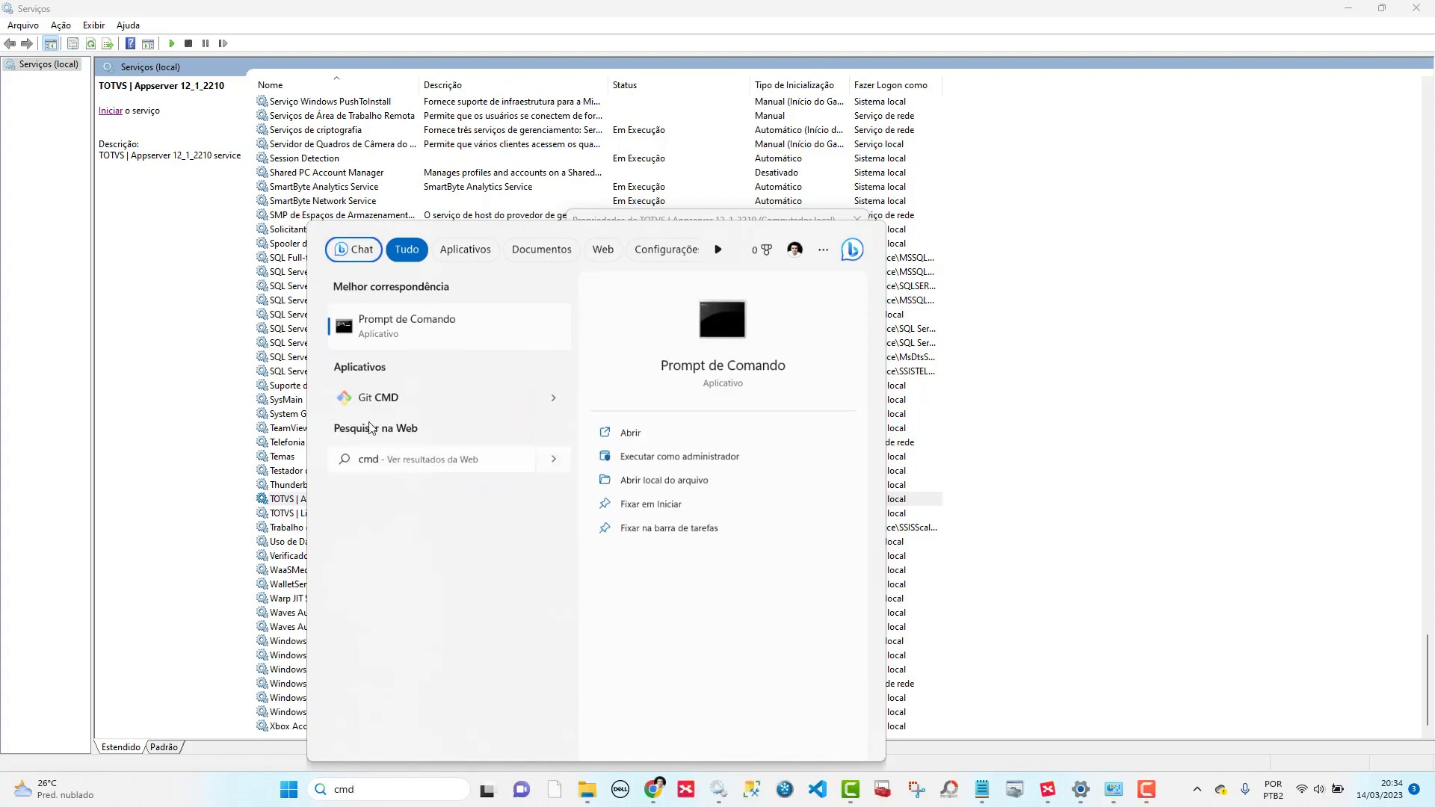
pyautogui.rightClick(401, 334)
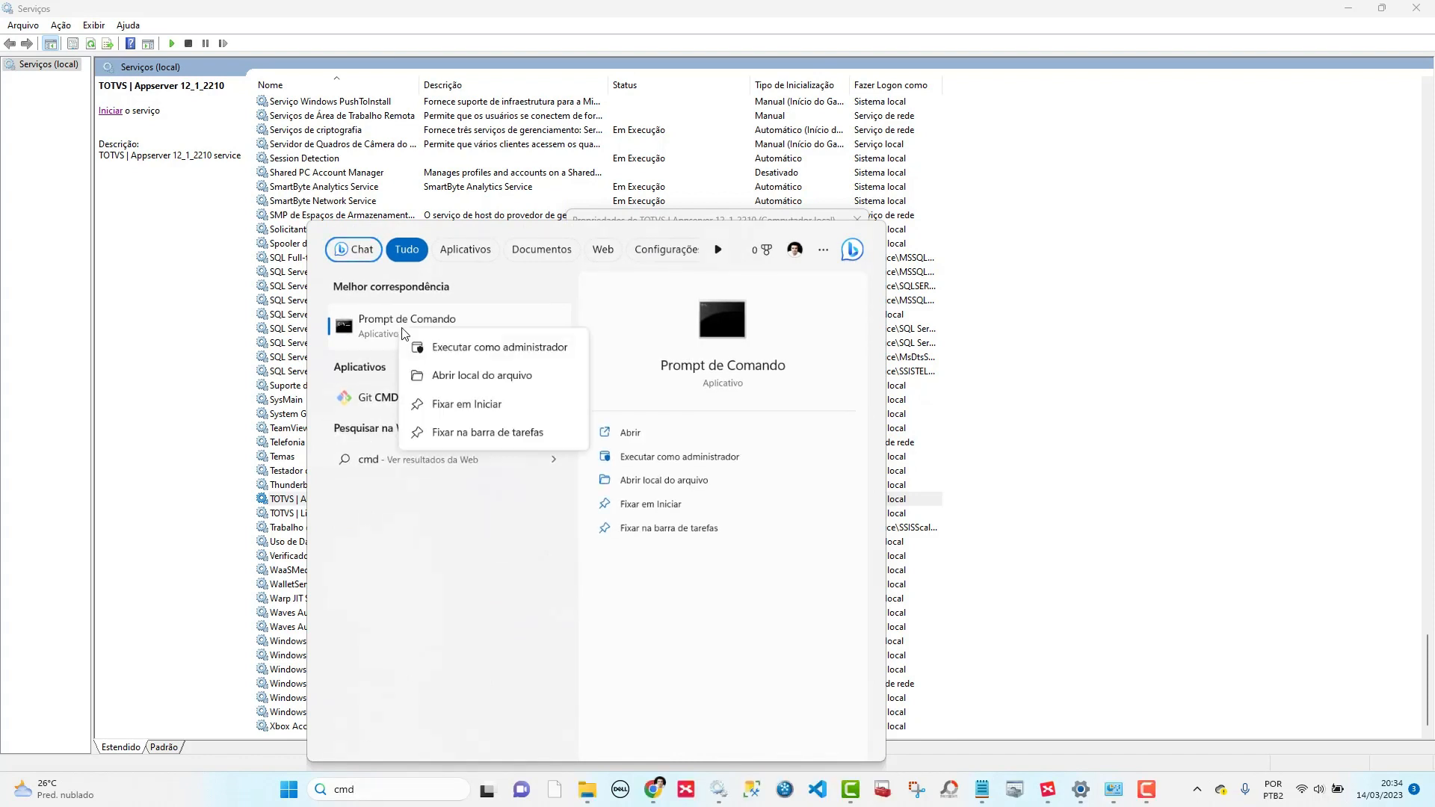
pyautogui.click(450, 348)
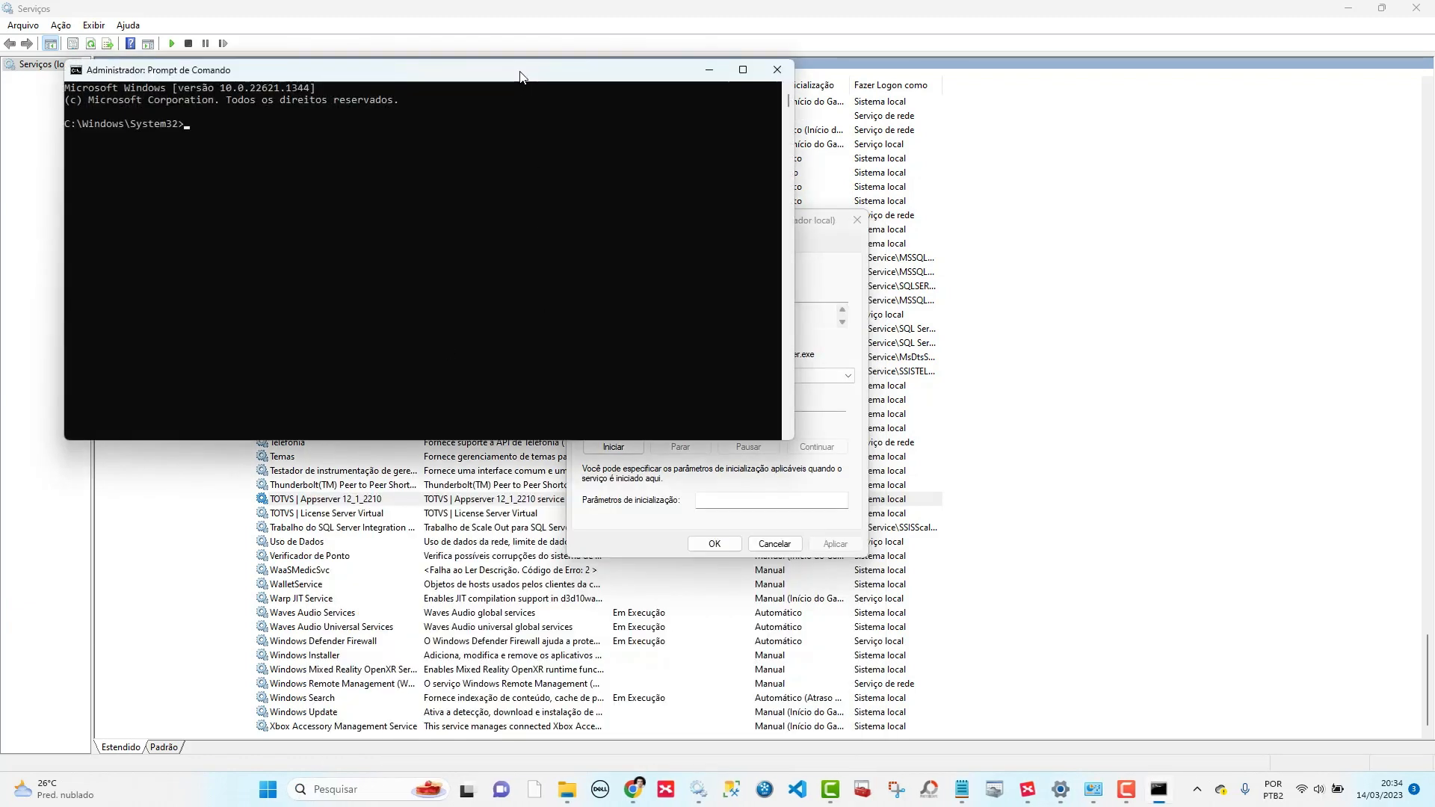
pyautogui.moveTo(522, 78); pyautogui.dragTo(808, 257)
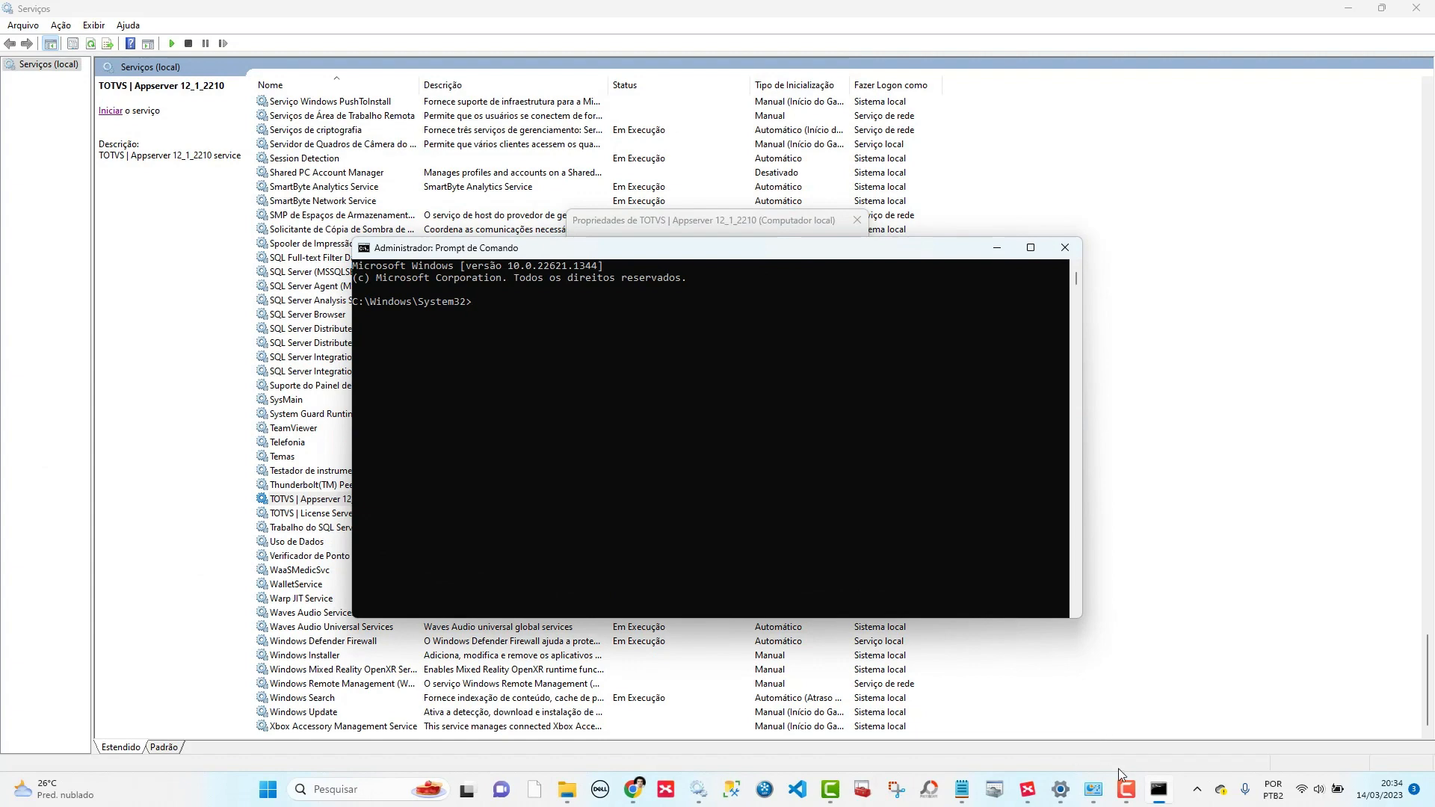
# - Following the mind map's example, run SC DELETE TOTVS-Appserver12_1_2210 in the administrator Command Prompt and refresh the Windows Services list
pyautogui.click(1026, 796)
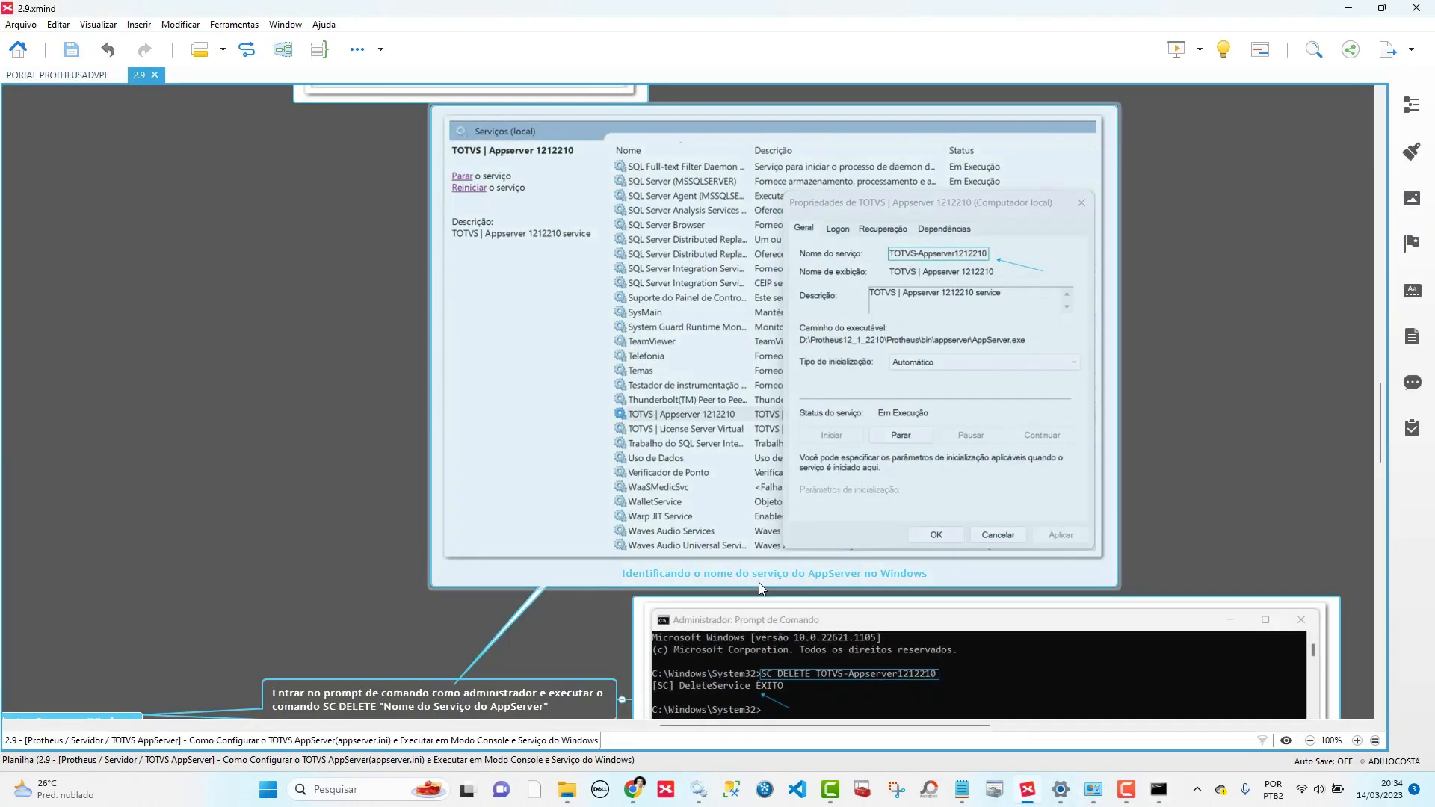
pyautogui.scroll(-3, 760, 581)
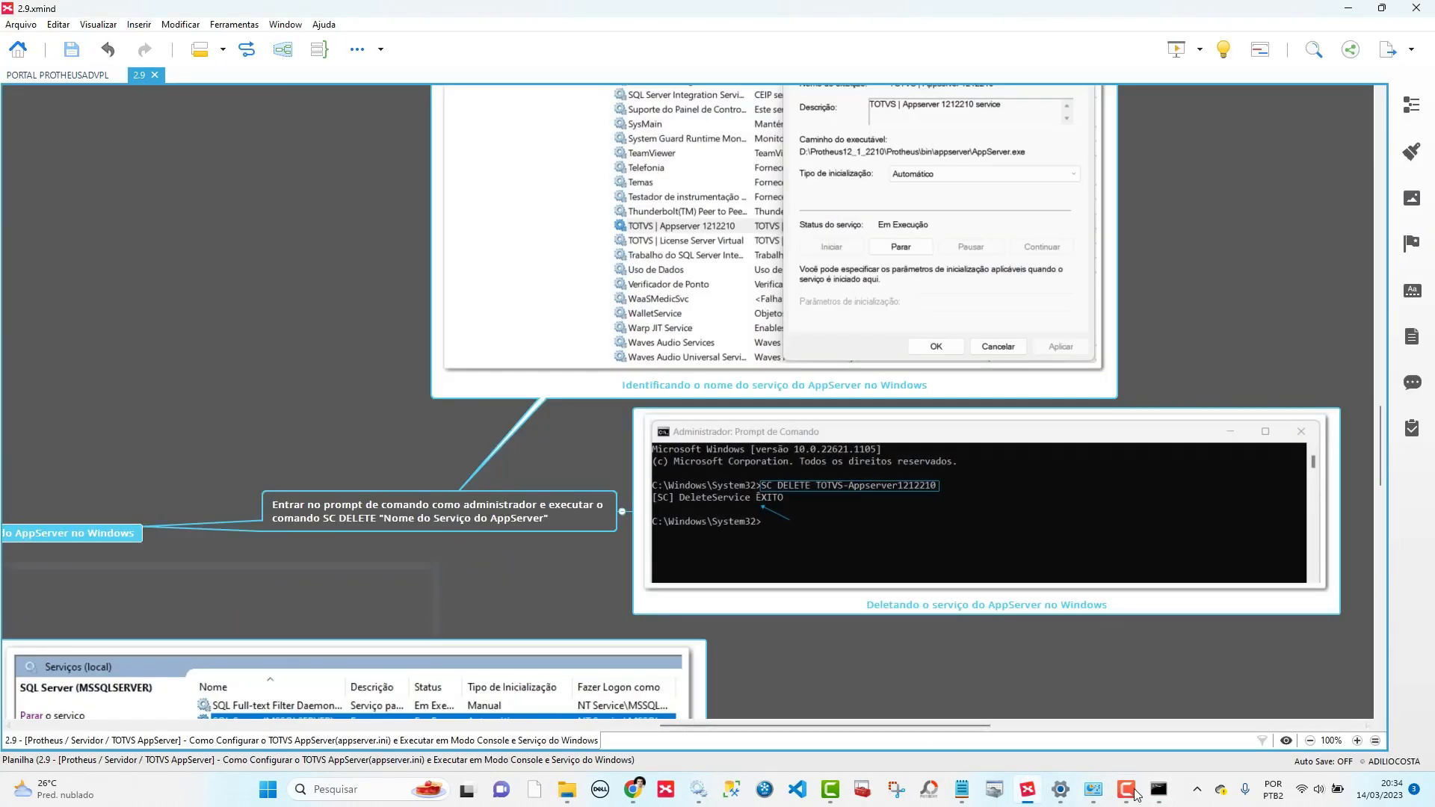
pyautogui.click(1158, 790)
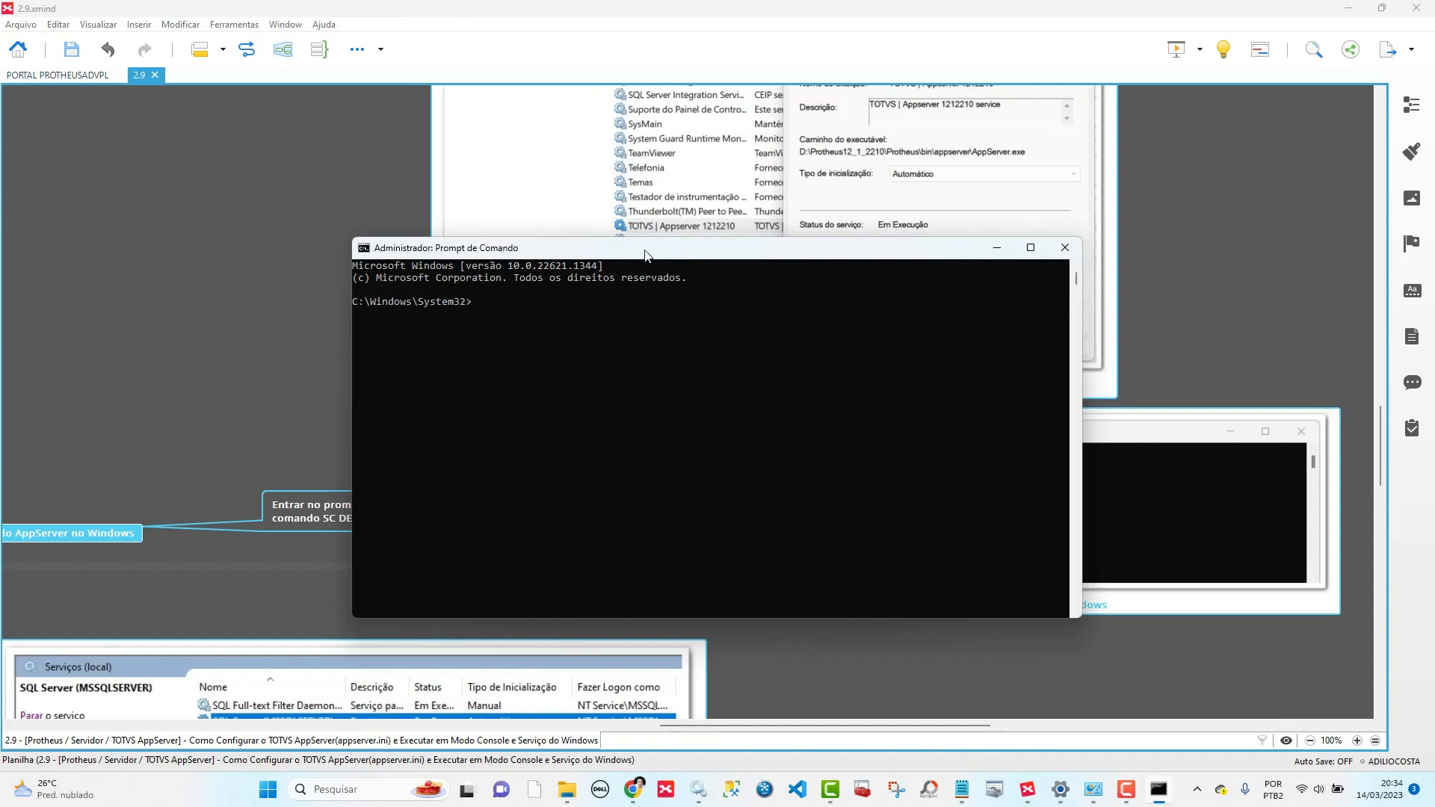
pyautogui.moveTo(649, 254); pyautogui.dragTo(594, 114)
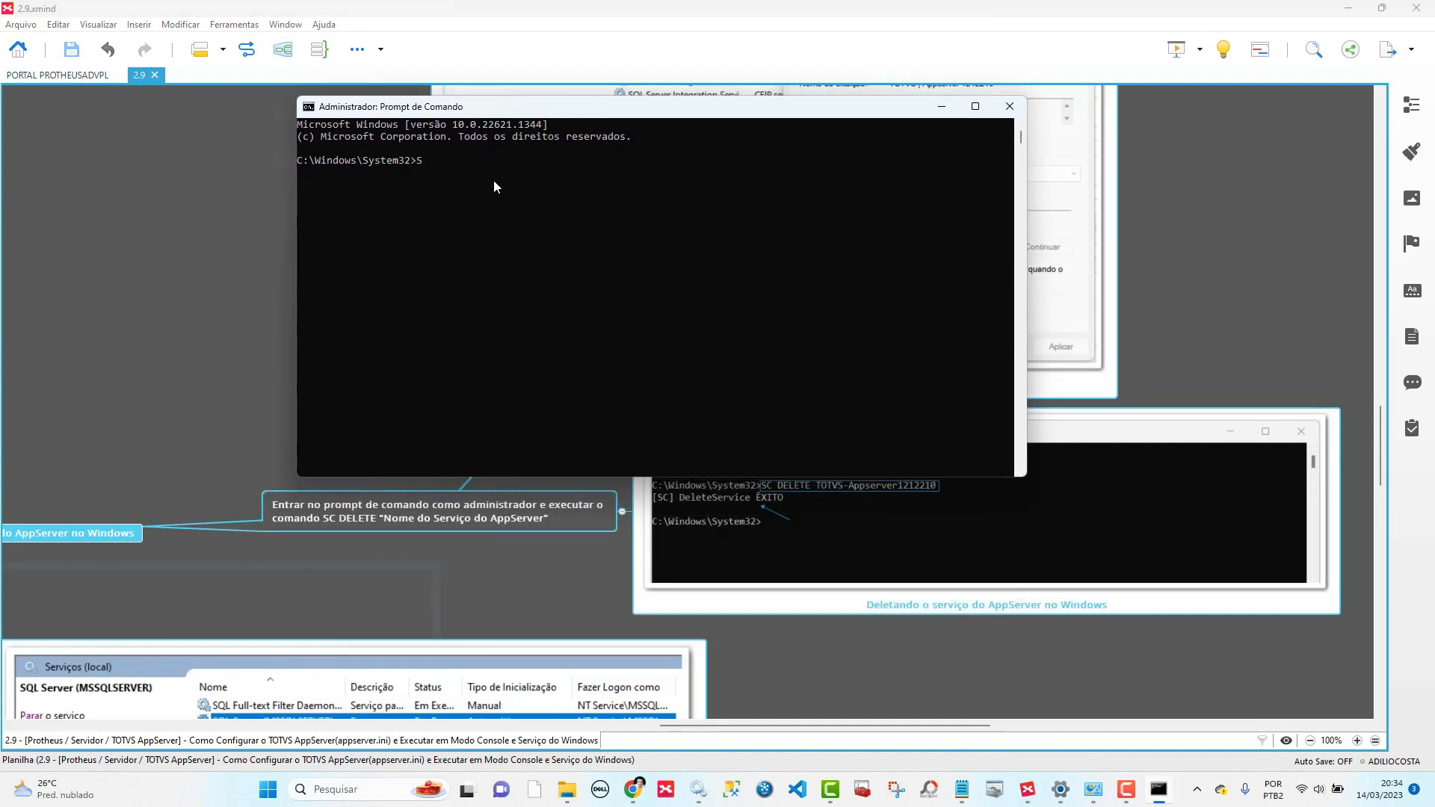
pyautogui.write('SC DELETE TOTVS-Appserver12_1_2210')
pyautogui.press('Return')
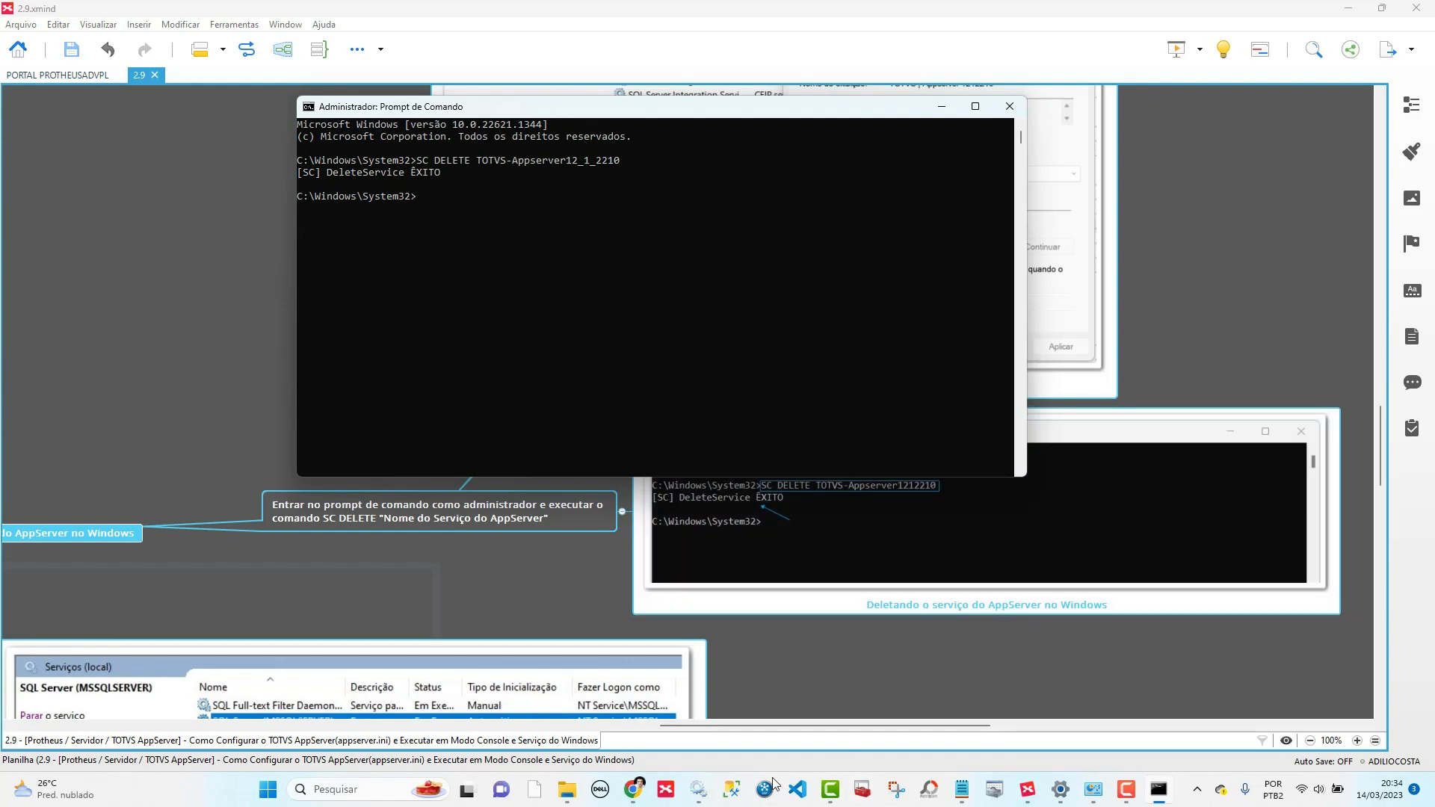
pyautogui.click(698, 790)
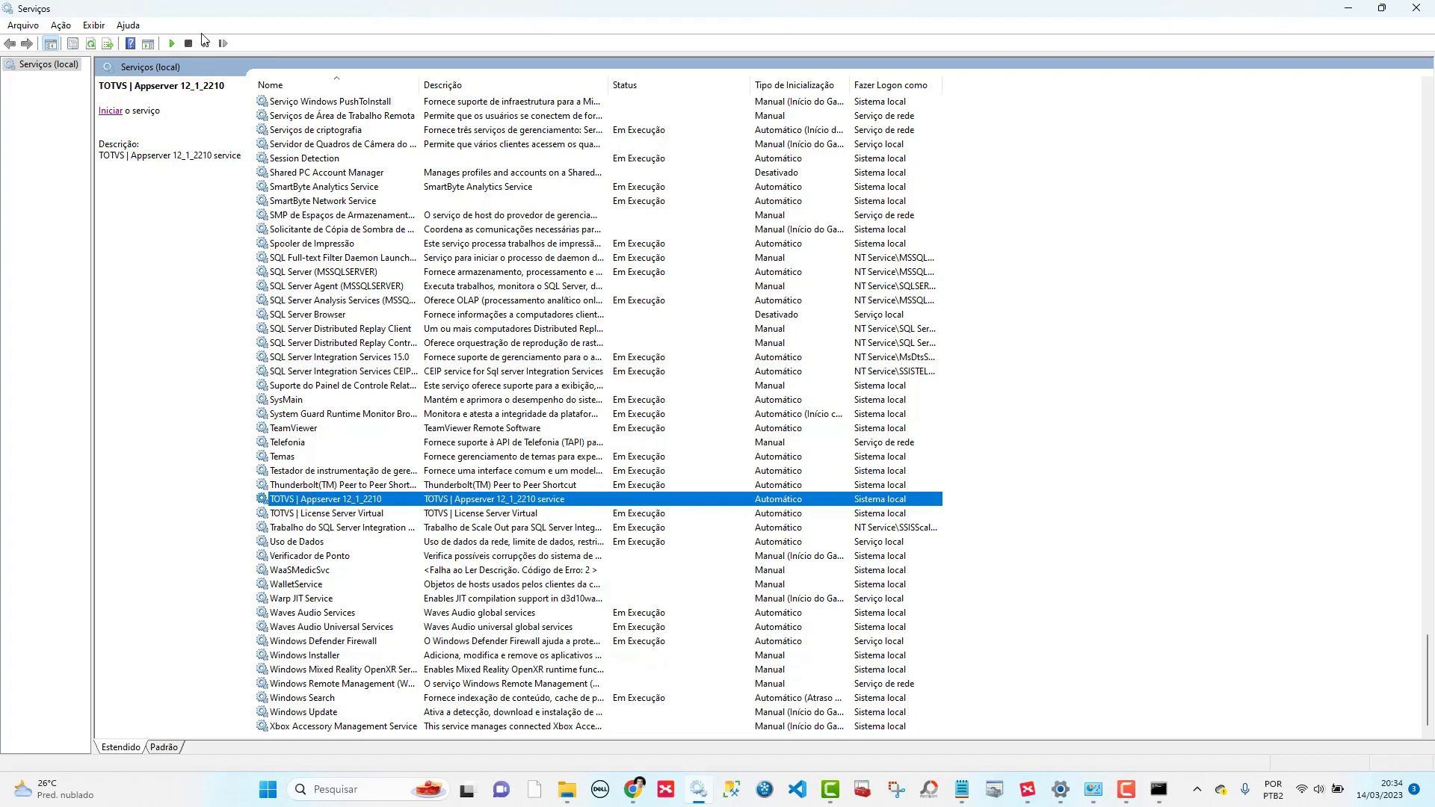
pyautogui.click(91, 47)
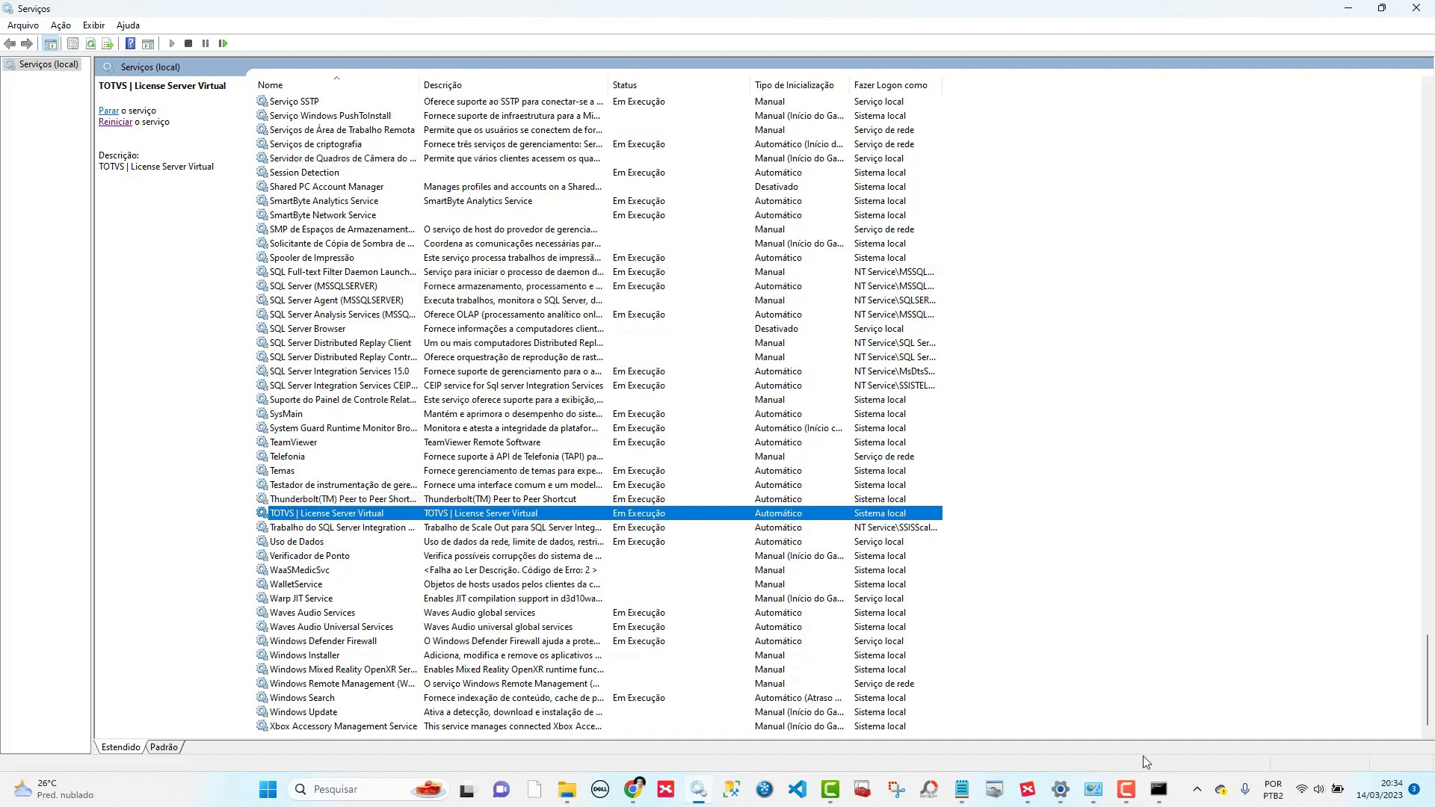
# - Return to the mind map and examine the instruction and picture for adding the -install parameter to the appserver shortcut's target
pyautogui.moveTo(1062, 794)
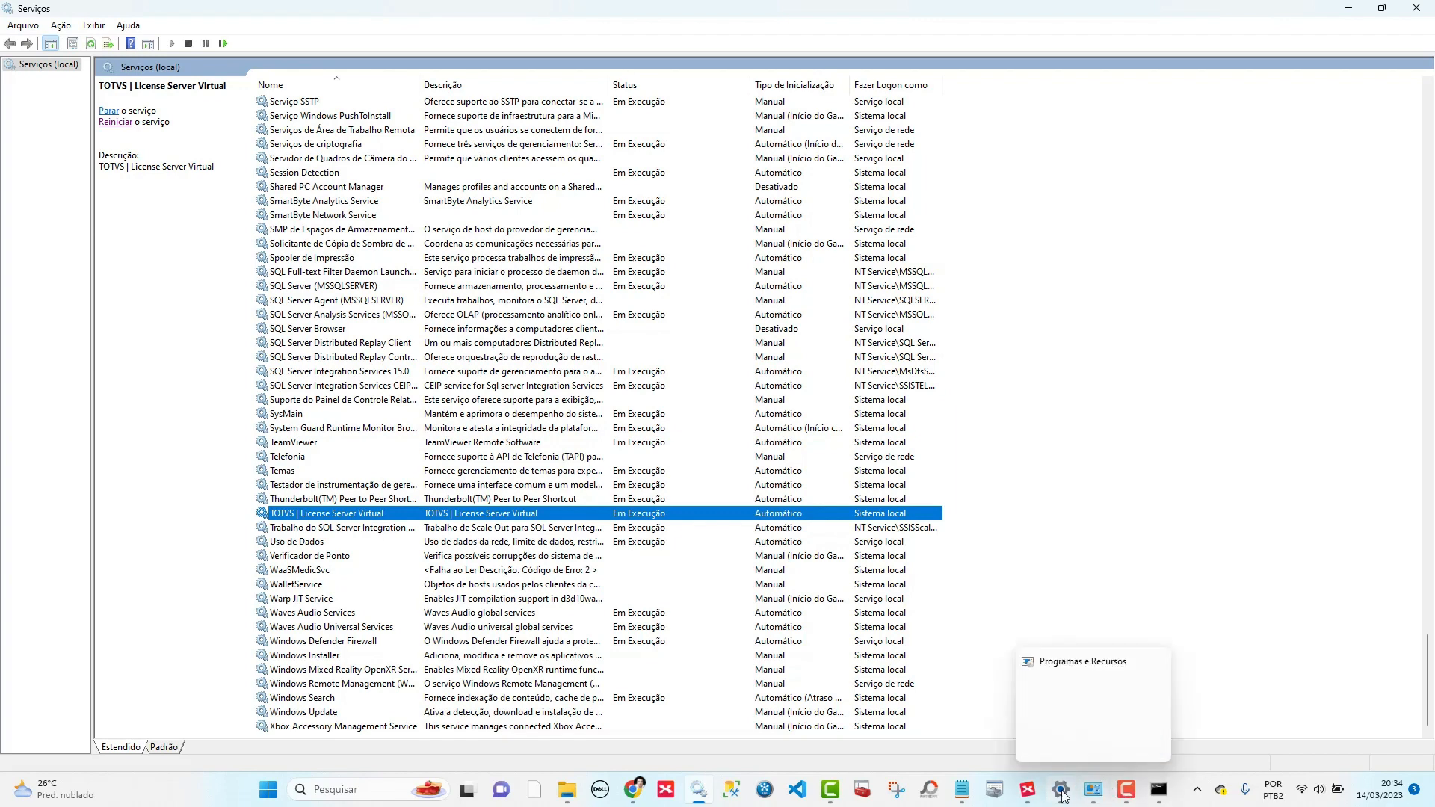
pyautogui.click(1028, 793)
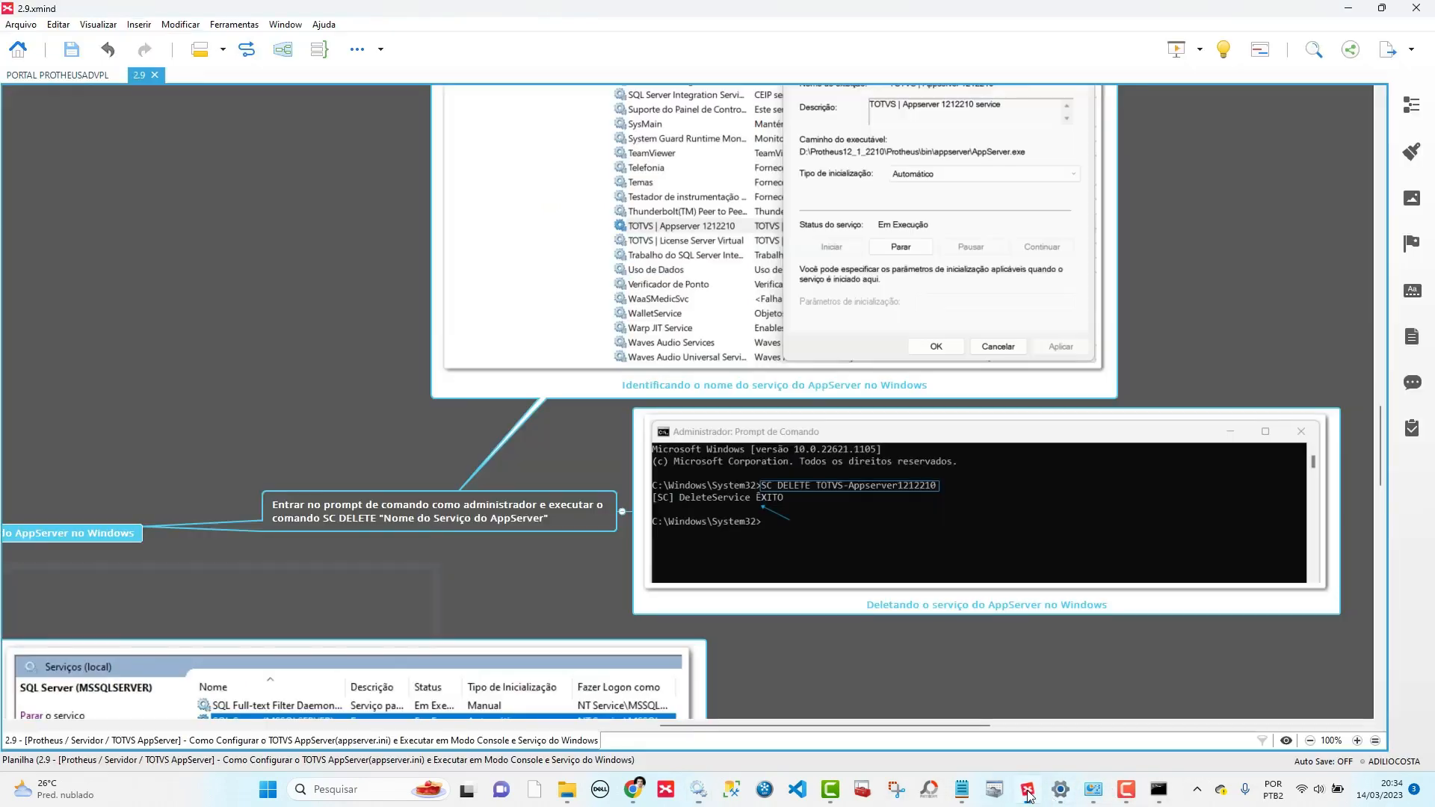
pyautogui.scroll(9, 394, 506)
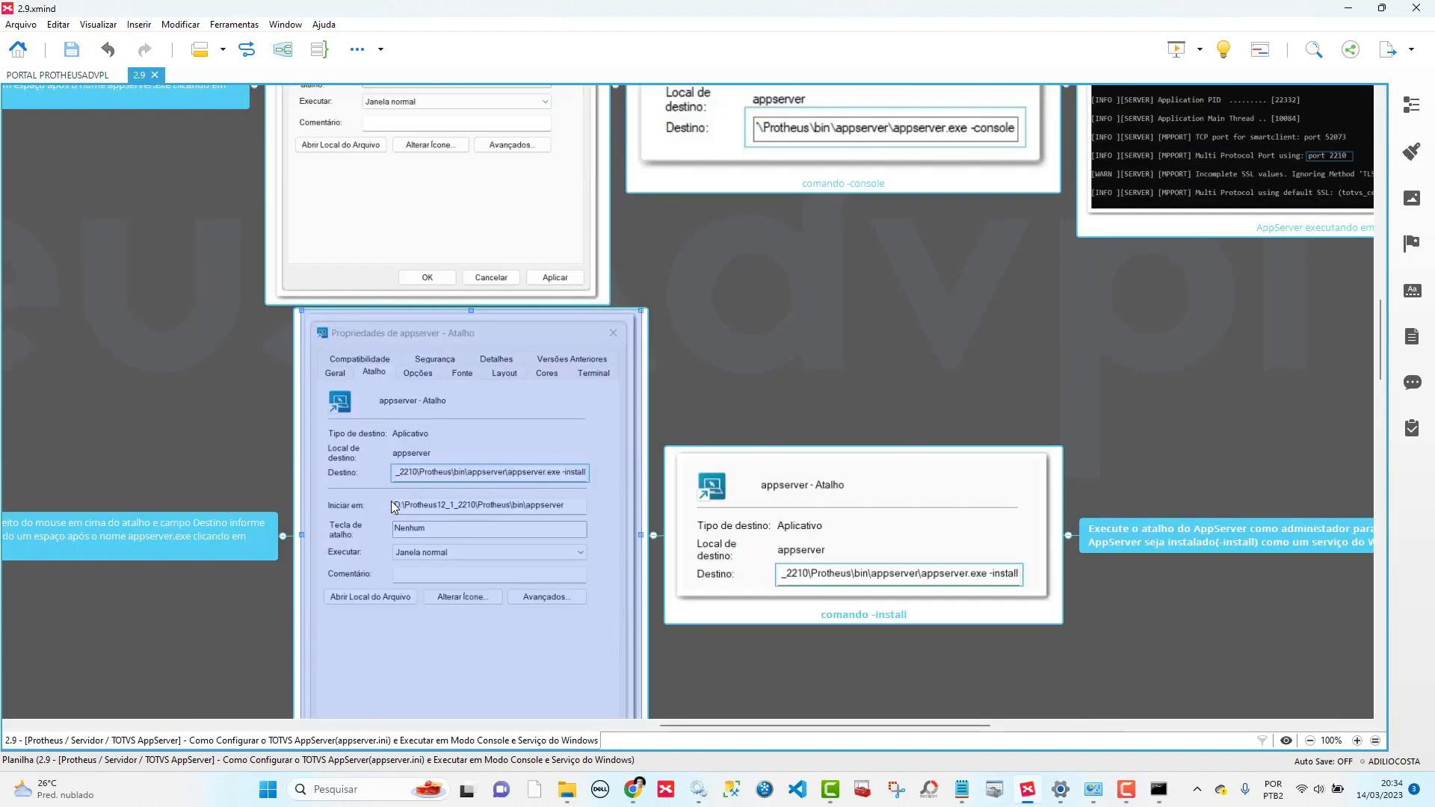
pyautogui.moveTo(723, 726); pyautogui.dragTo(625, 729)
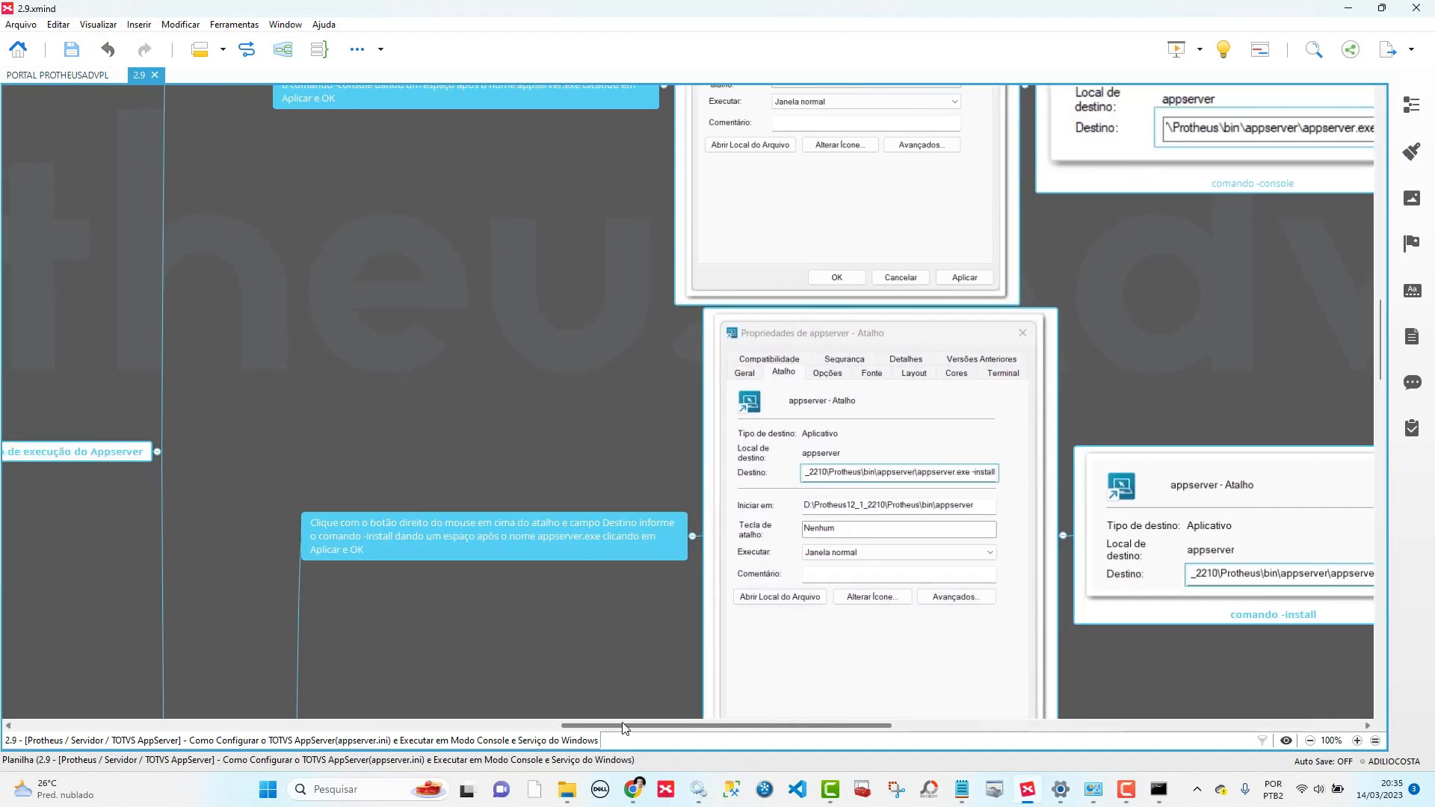
pyautogui.scroll(1, 550, 589)
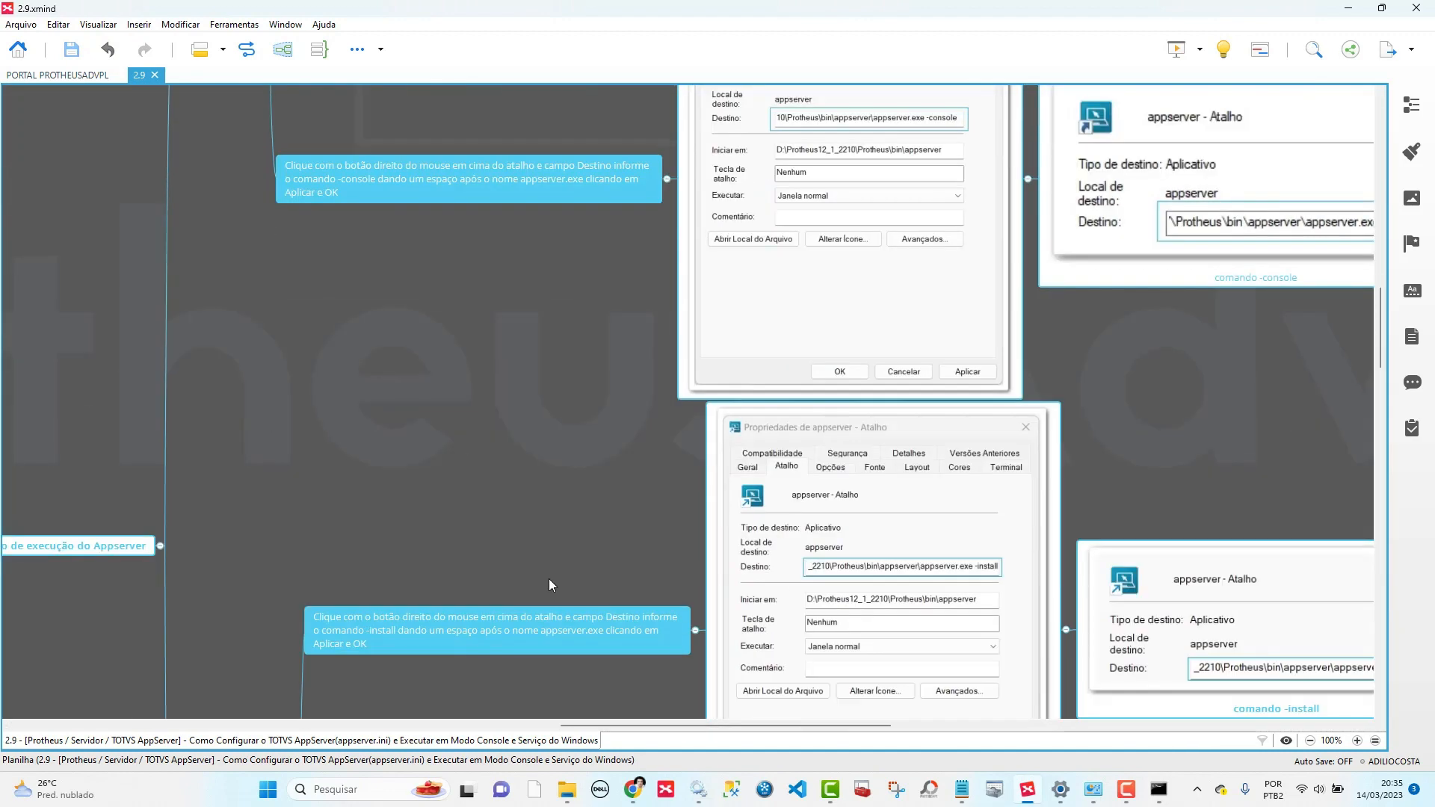
pyautogui.scroll(-1, 549, 585)
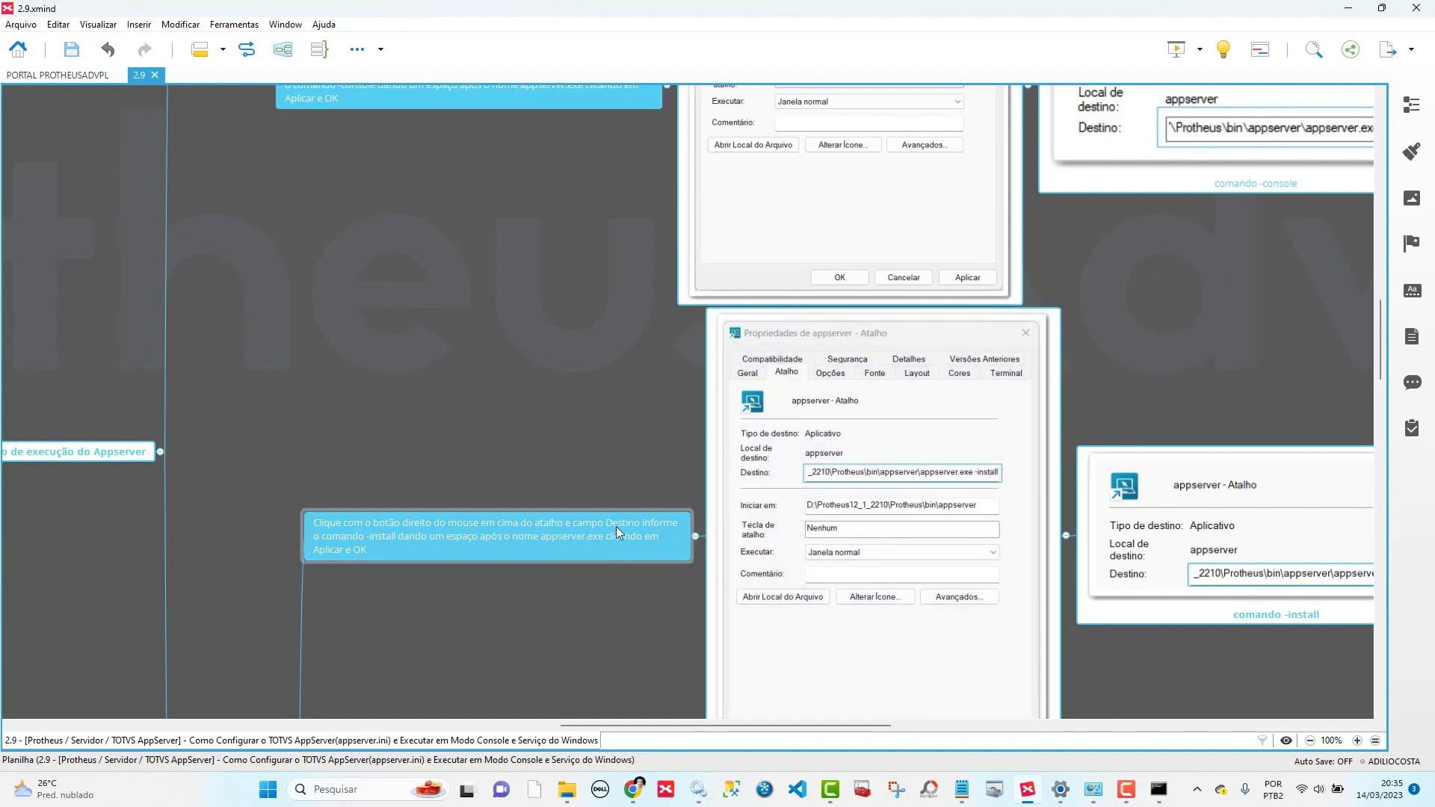
pyautogui.click(988, 483)
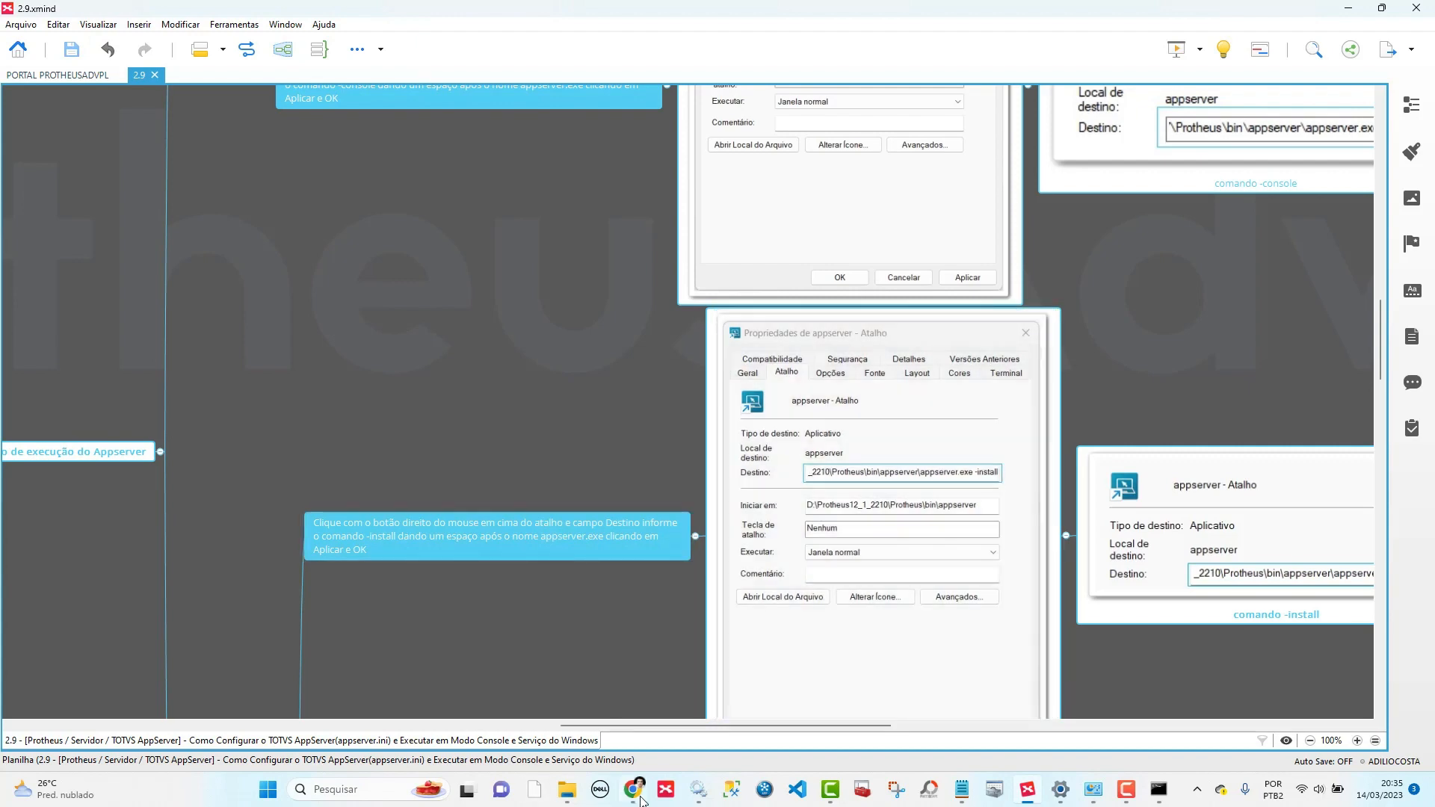
# - Switch to the appserver folder in File Explorer and open the properties of the appserver - Atalho shortcut
pyautogui.click(570, 791)
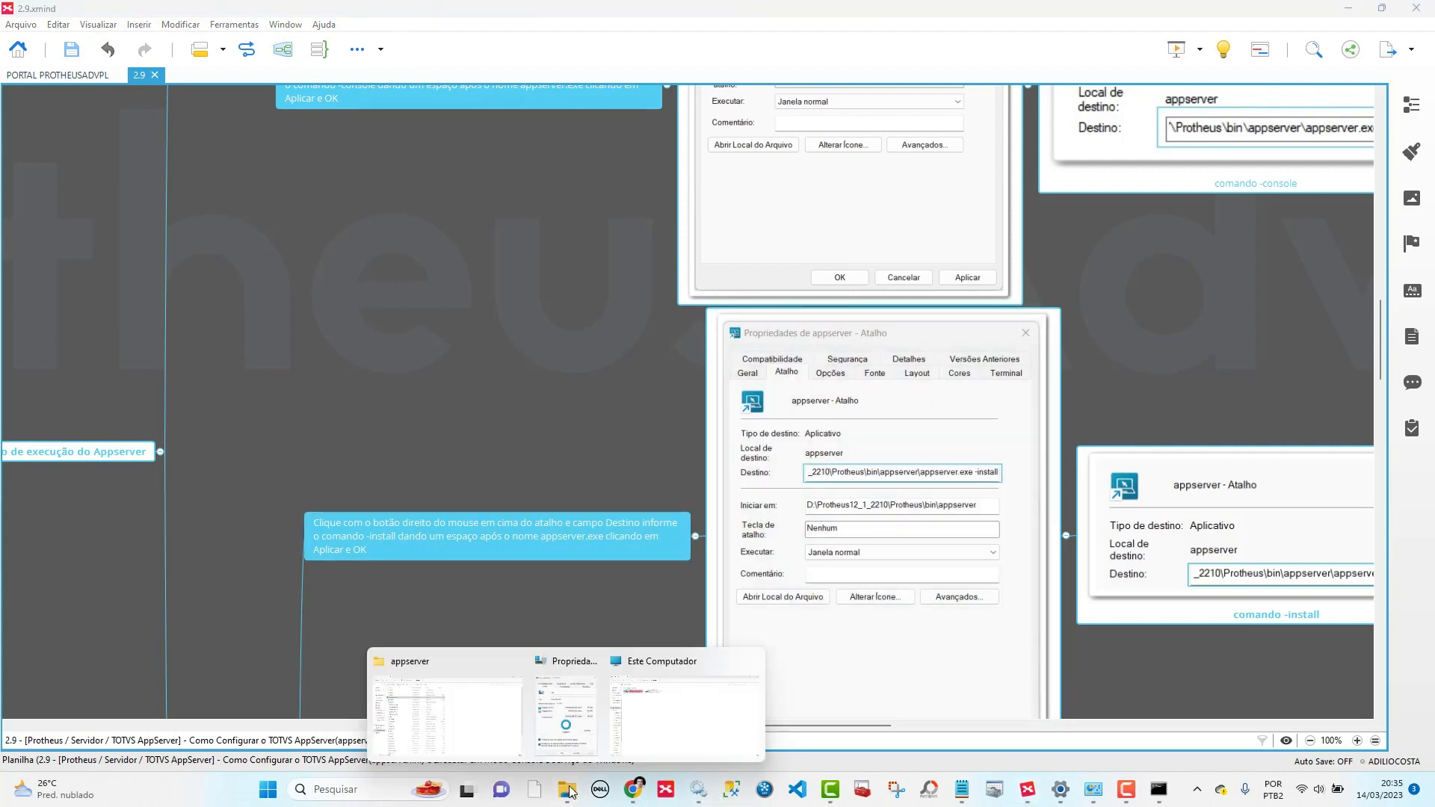
pyautogui.click(467, 706)
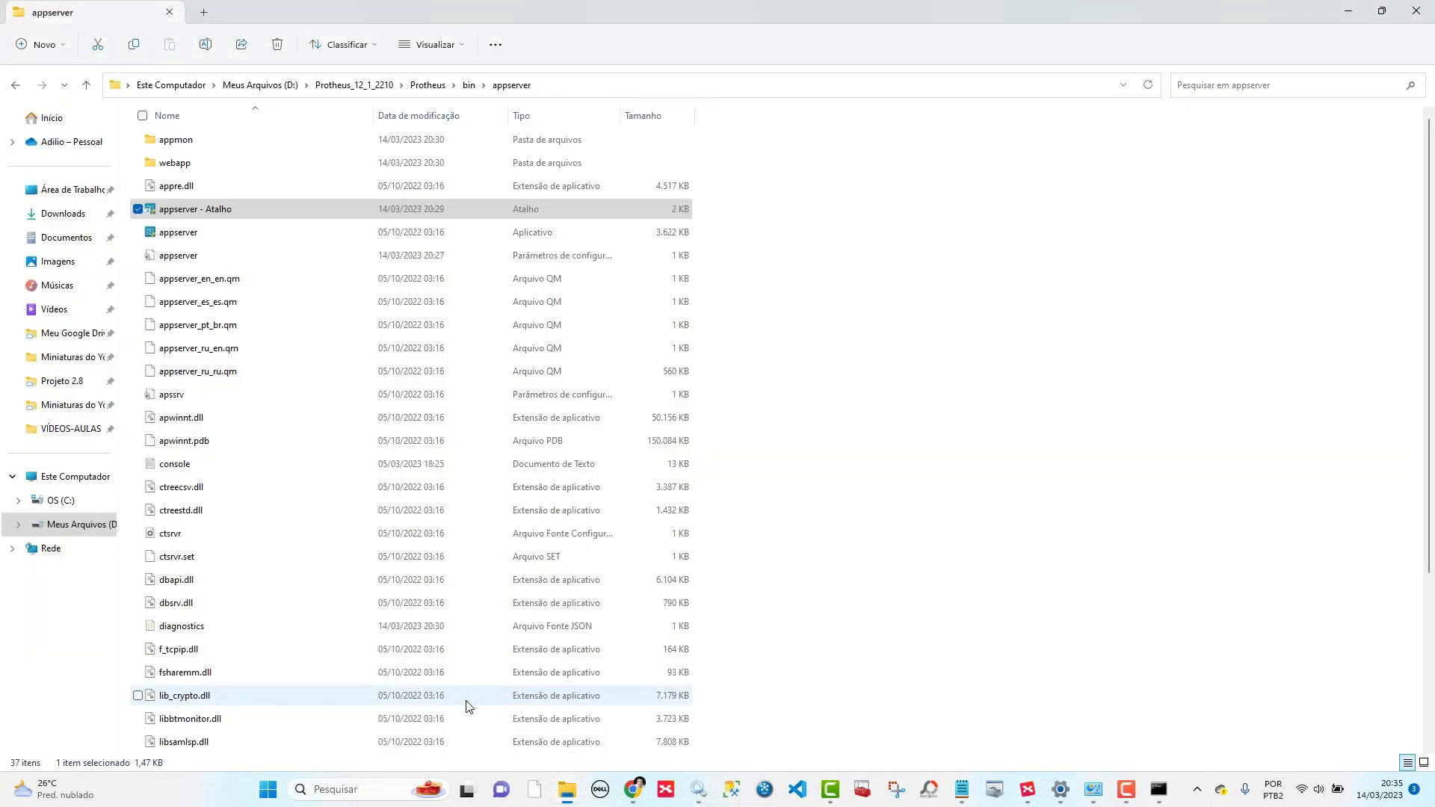
pyautogui.rightClick(213, 215)
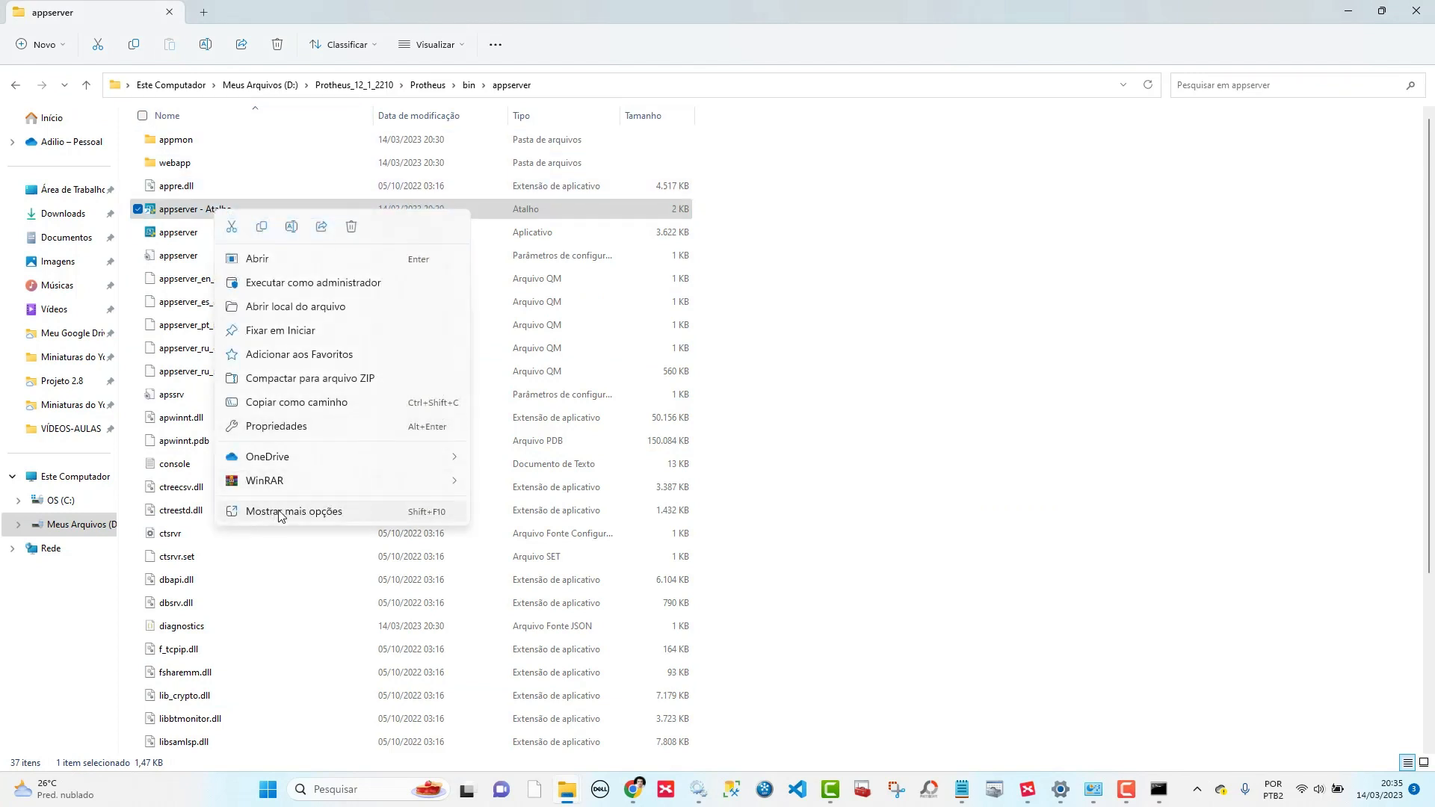
pyautogui.click(280, 514)
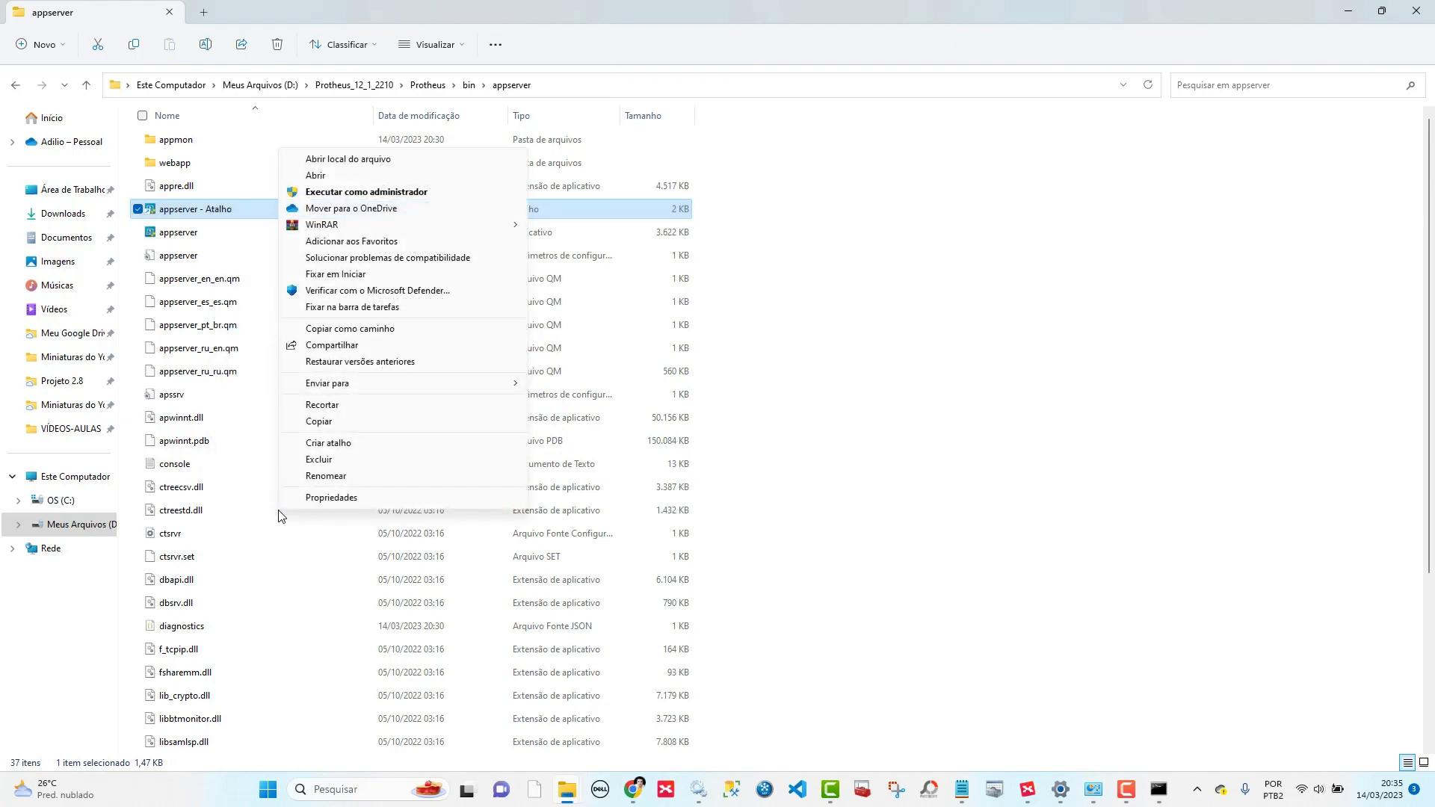
pyautogui.click(315, 499)
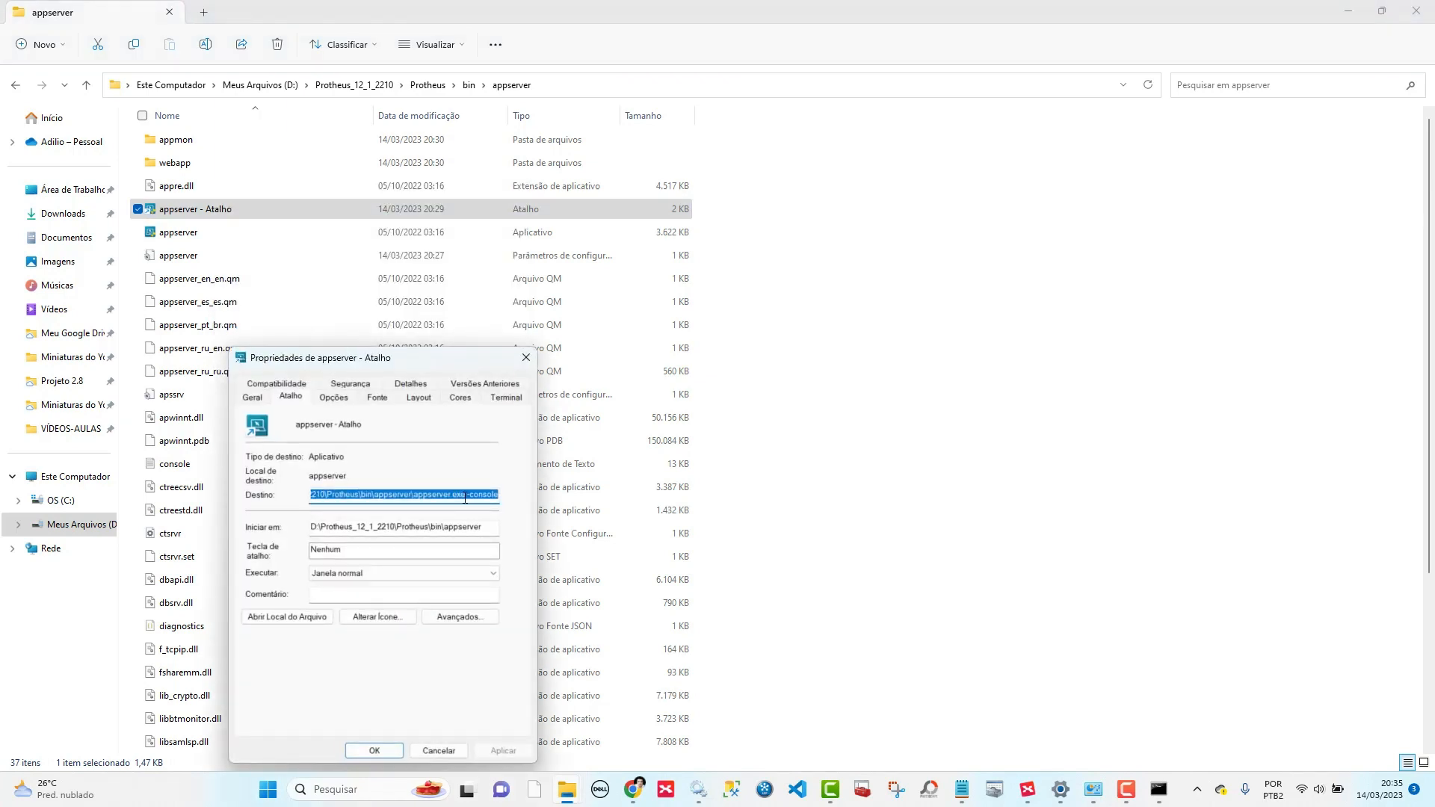
# - Set the parameter after appserver.exe in the shortcut's Destino to -install, apply the change and close the properties
pyautogui.click(496, 493)
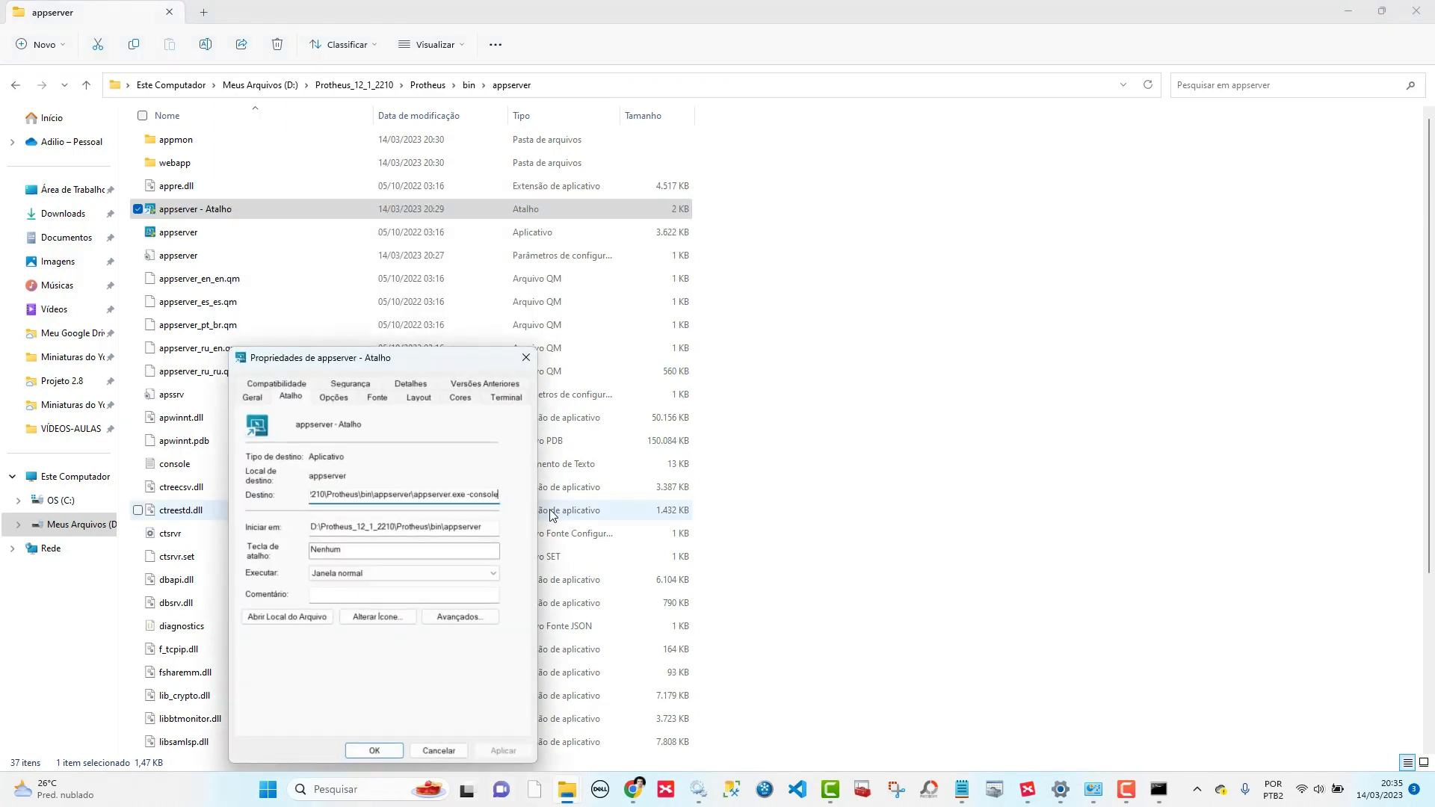
pyautogui.press('BackSpace')
pyautogui.press('BackSpace')
pyautogui.press('BackSpace')
pyautogui.press('BackSpace')
pyautogui.press('BackSpace')
pyautogui.press('BackSpace')
pyautogui.press('BackSpace')
pyautogui.press('BackSpace')
pyautogui.write('-INS')
pyautogui.press('BackSpace')
pyautogui.press('BackSpace')
pyautogui.press('BackSpace')
pyautogui.write('insta')
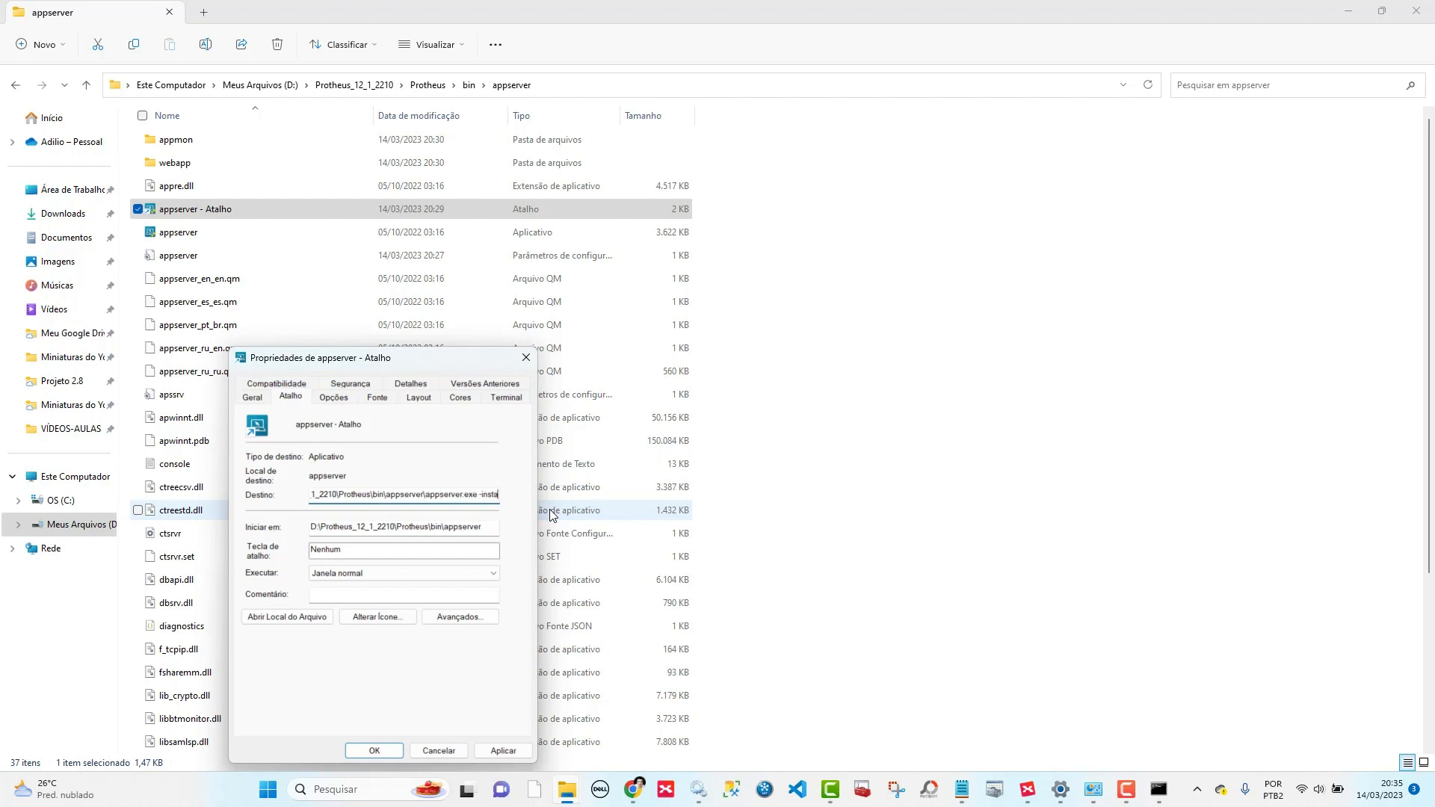
pyautogui.write('ll')
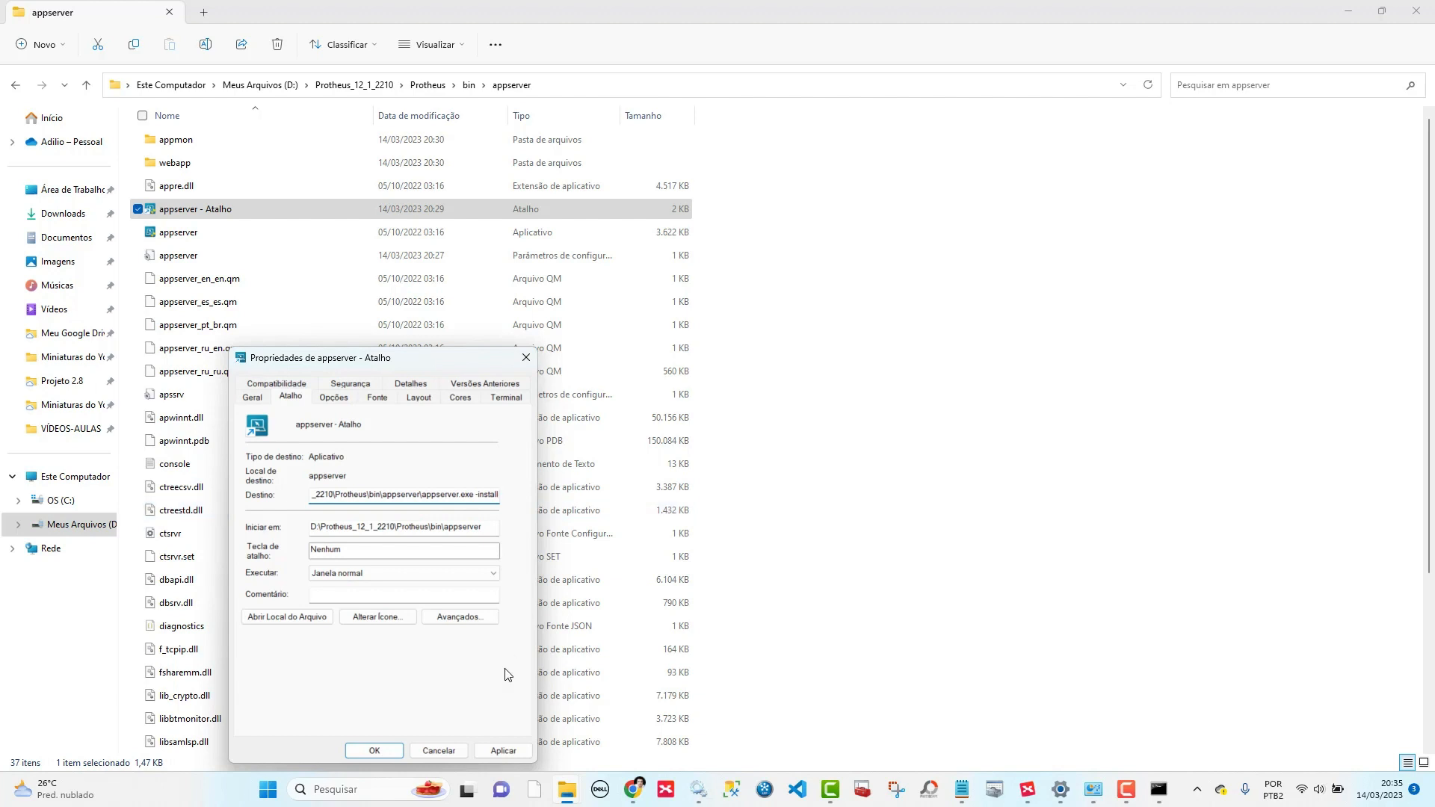
pyautogui.click(496, 748)
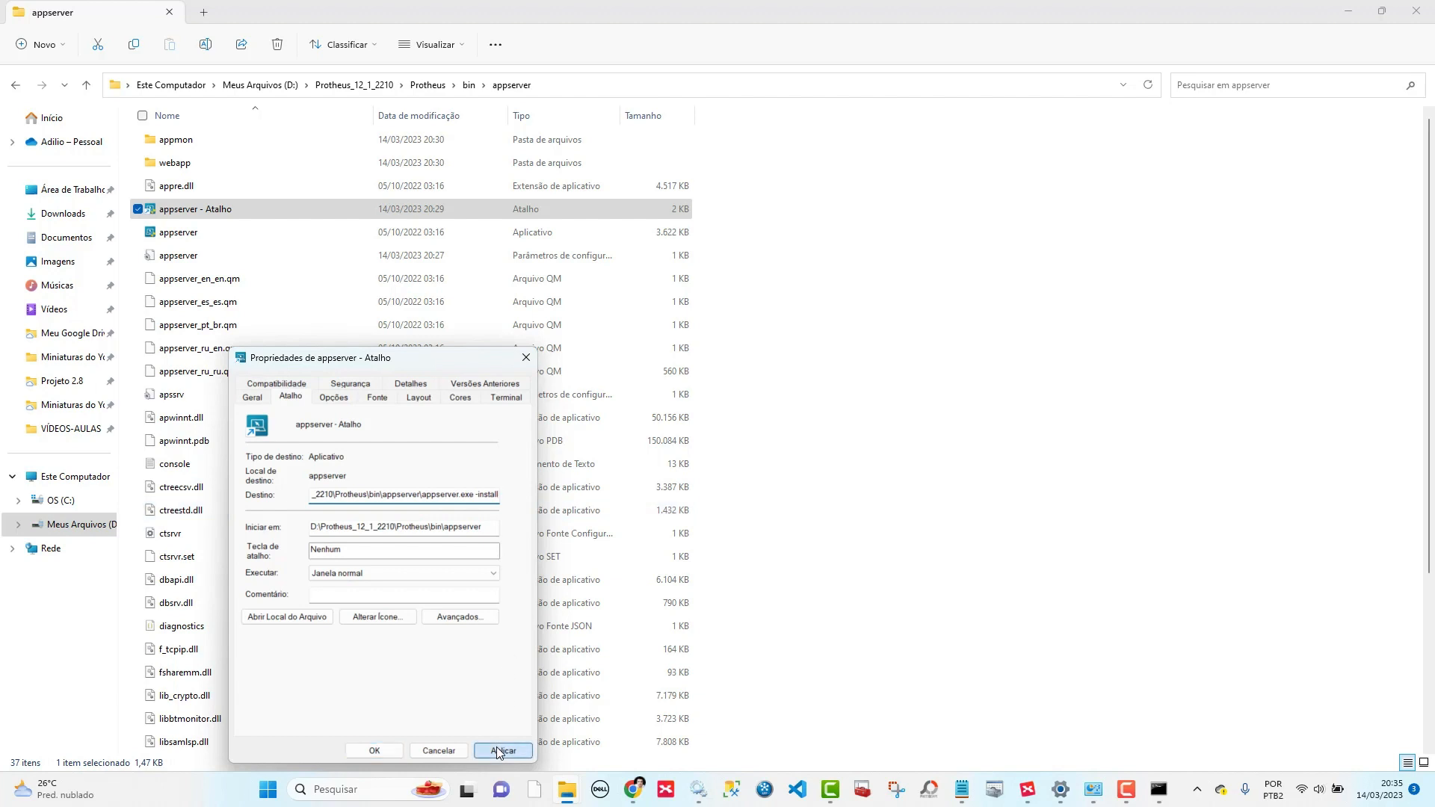
pyautogui.click(375, 751)
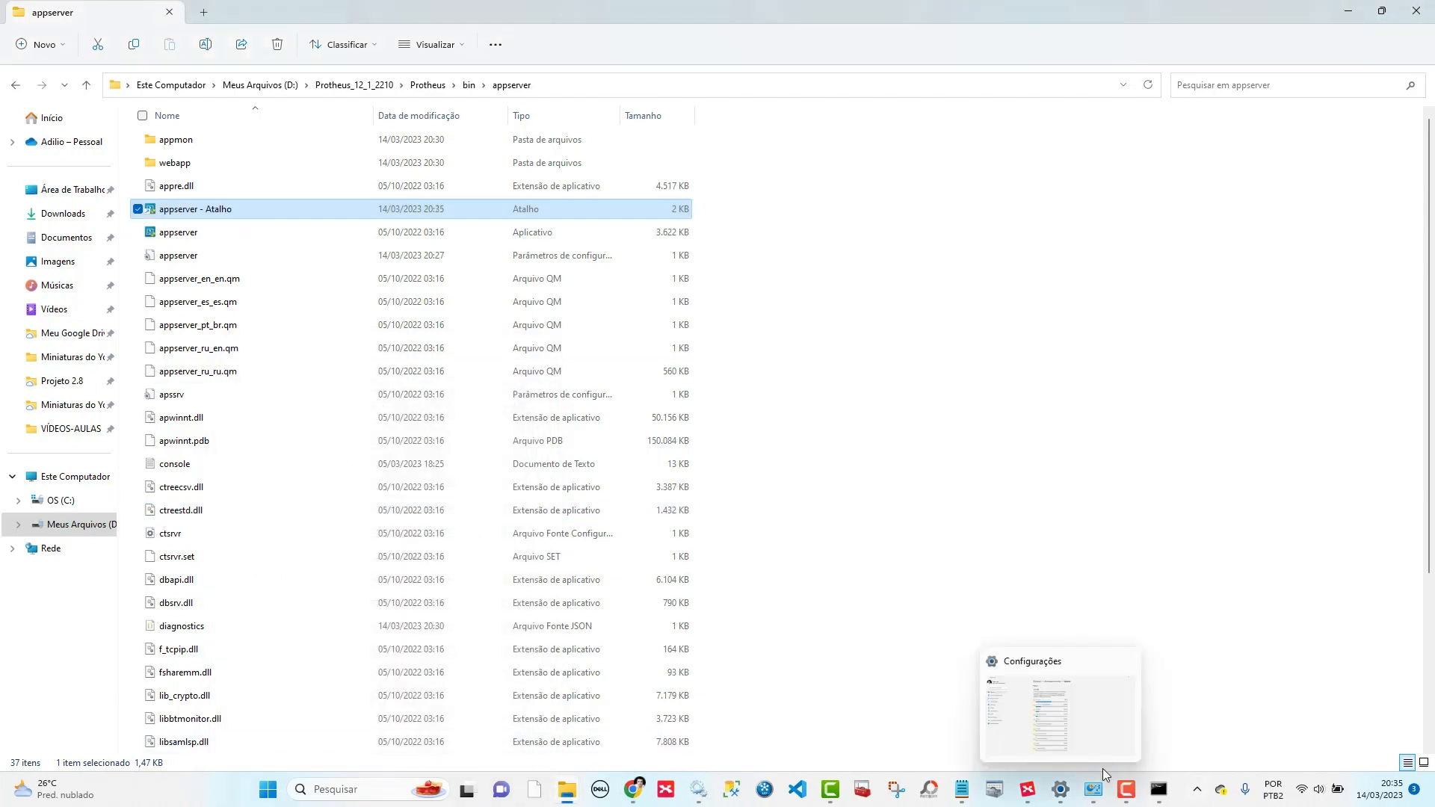
# - Run the appserver - Atalho shortcut as administrator to install the service, and refresh the Windows Services list
pyautogui.rightClick(193, 214)
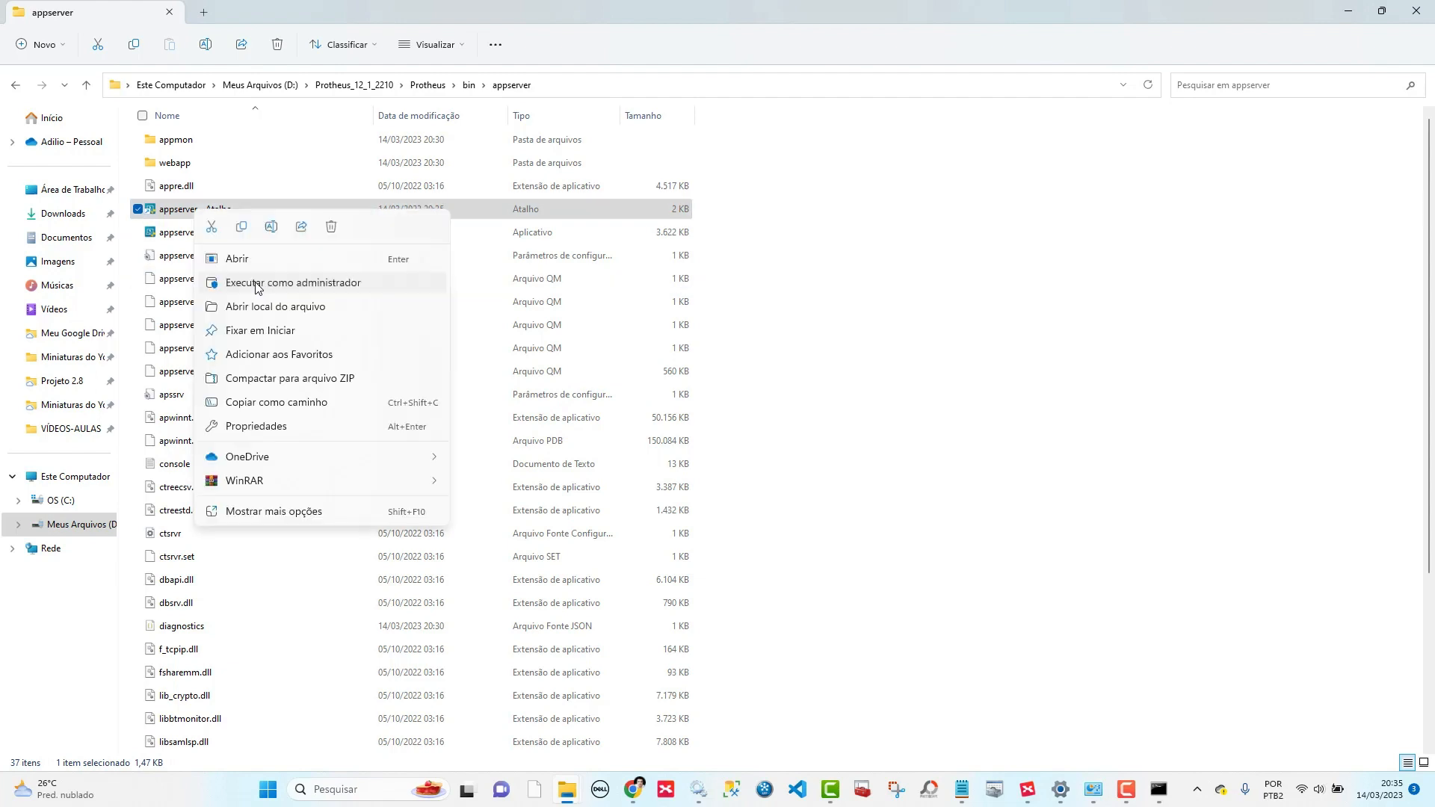
pyautogui.click(257, 285)
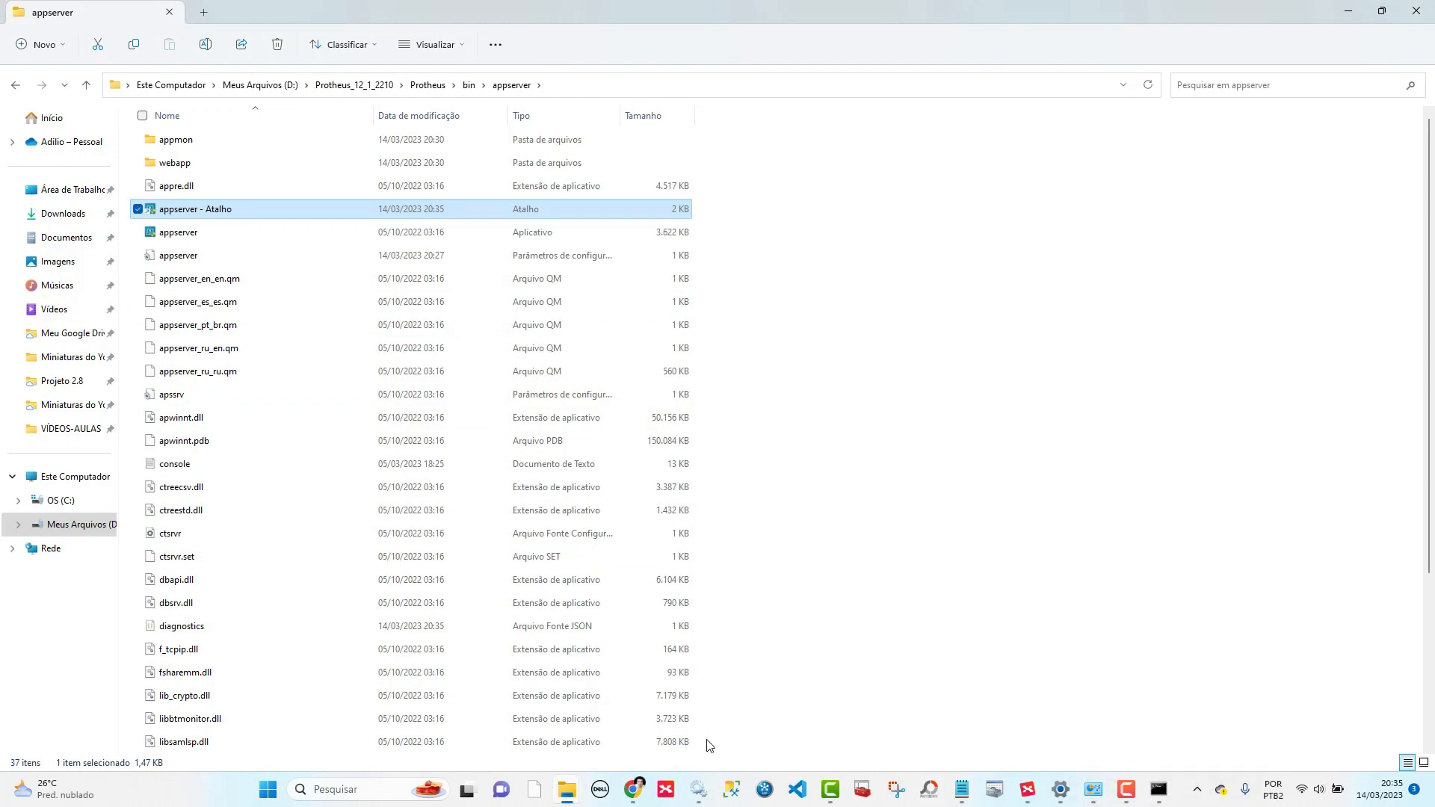
pyautogui.click(698, 789)
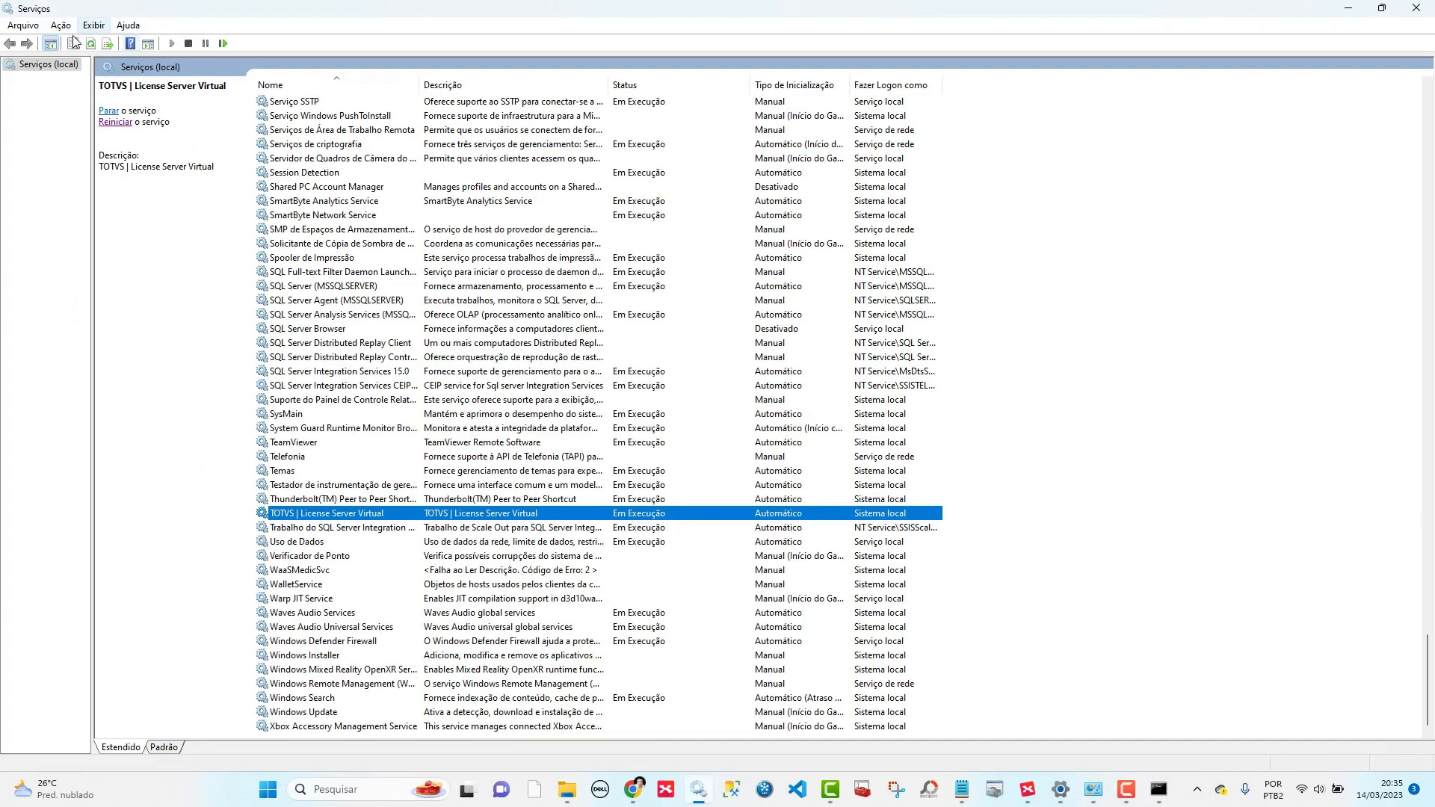
pyautogui.click(90, 45)
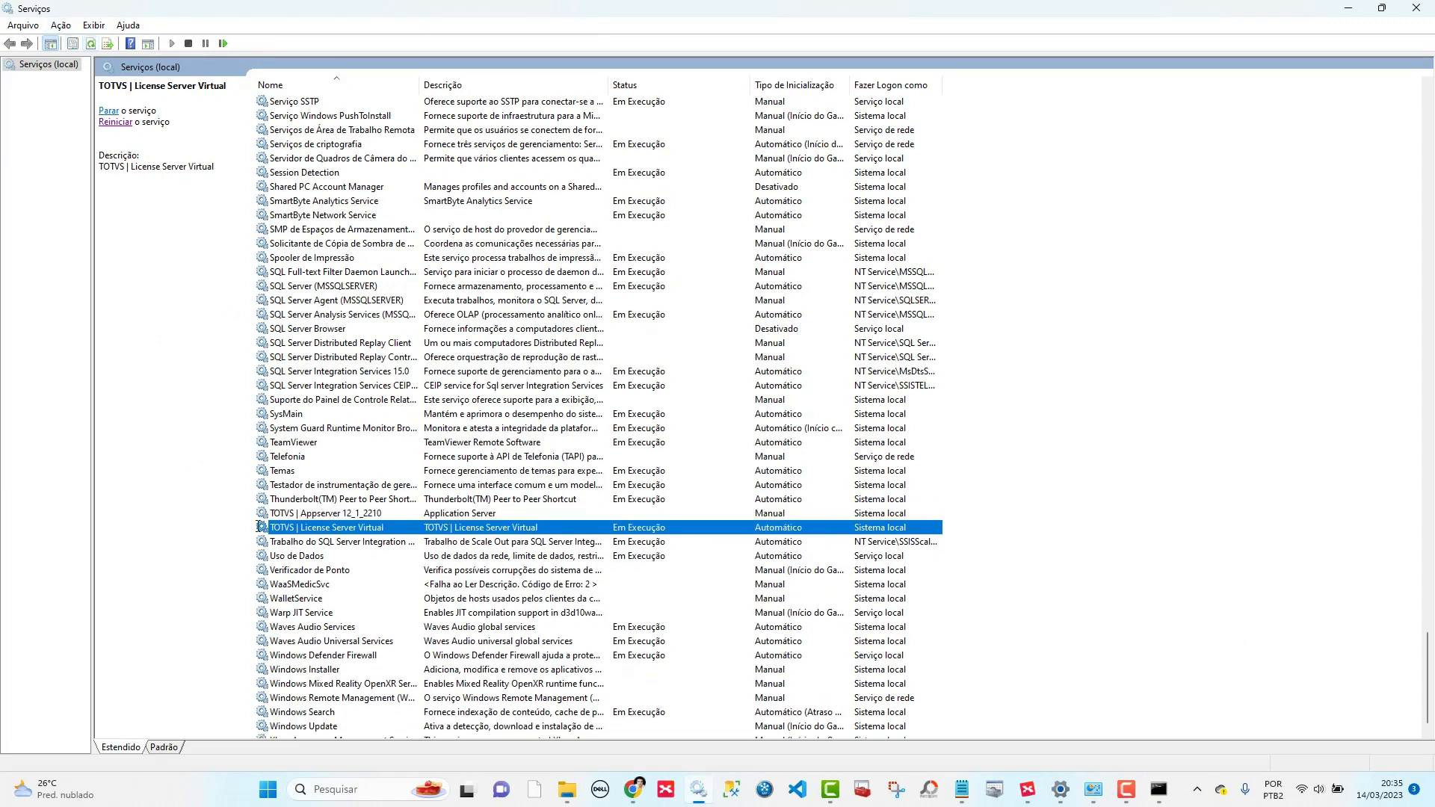
# - Start the TOTVS | Appserver 12_1_2210 service in Windows Services
pyautogui.click(322, 519)
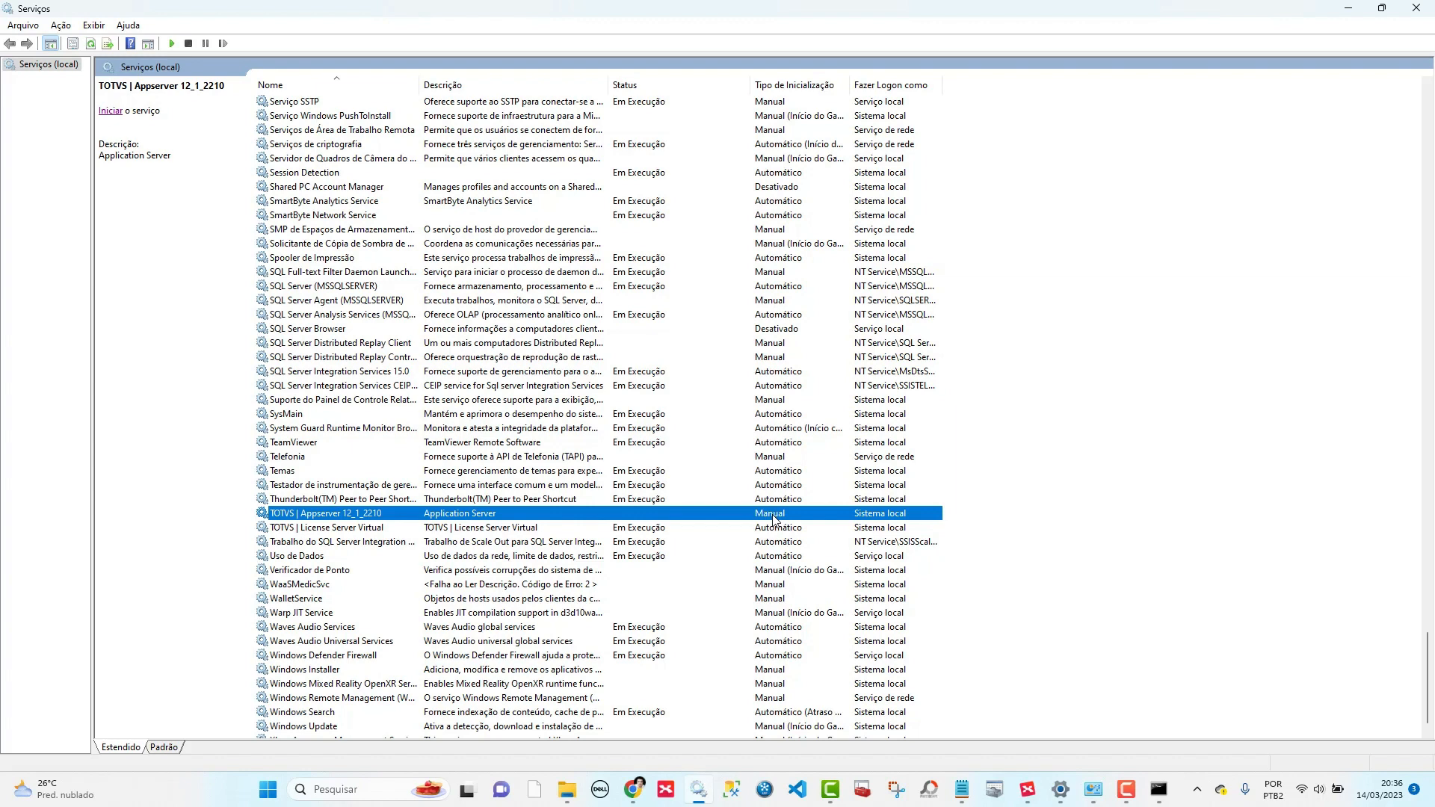
pyautogui.rightClick(389, 514)
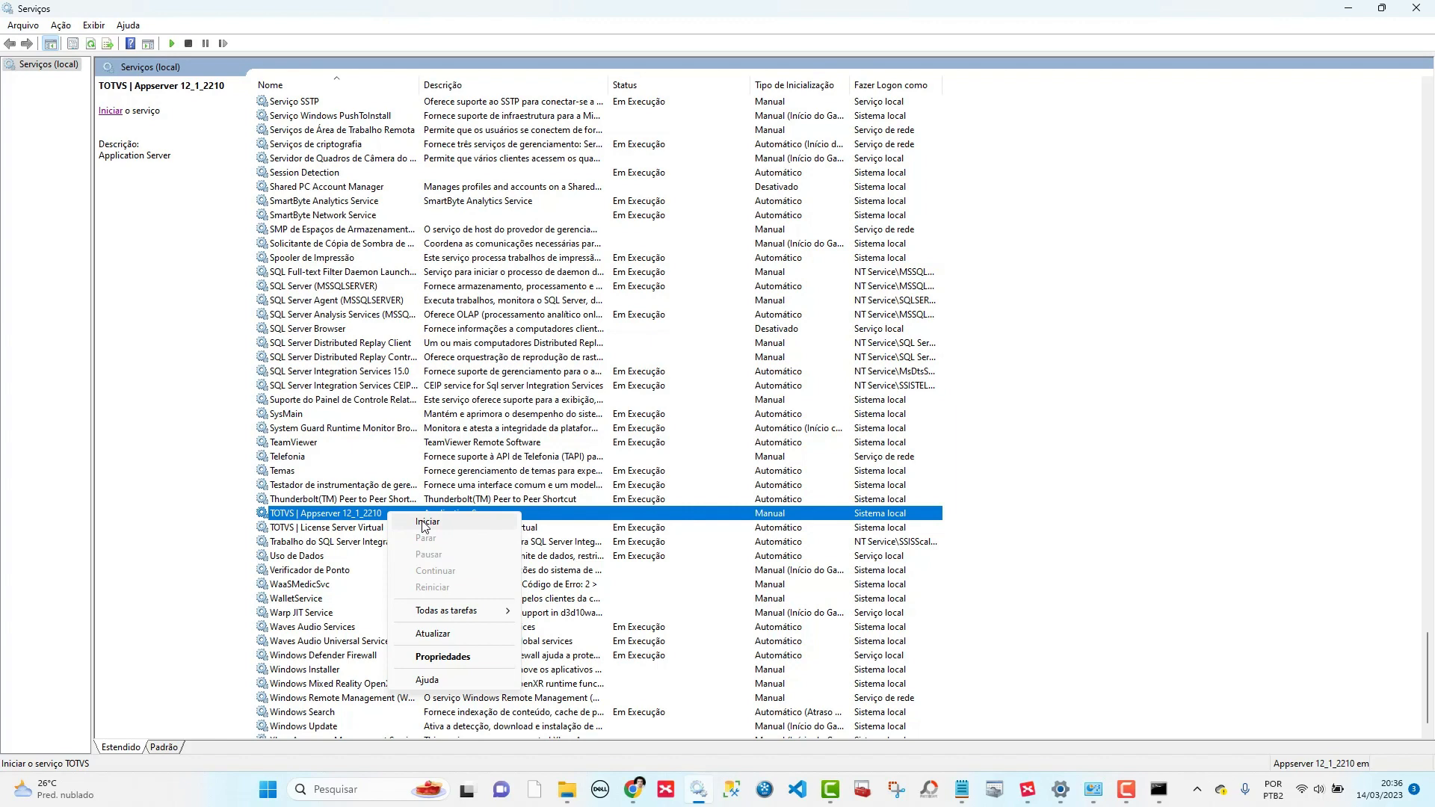
pyautogui.click(423, 523)
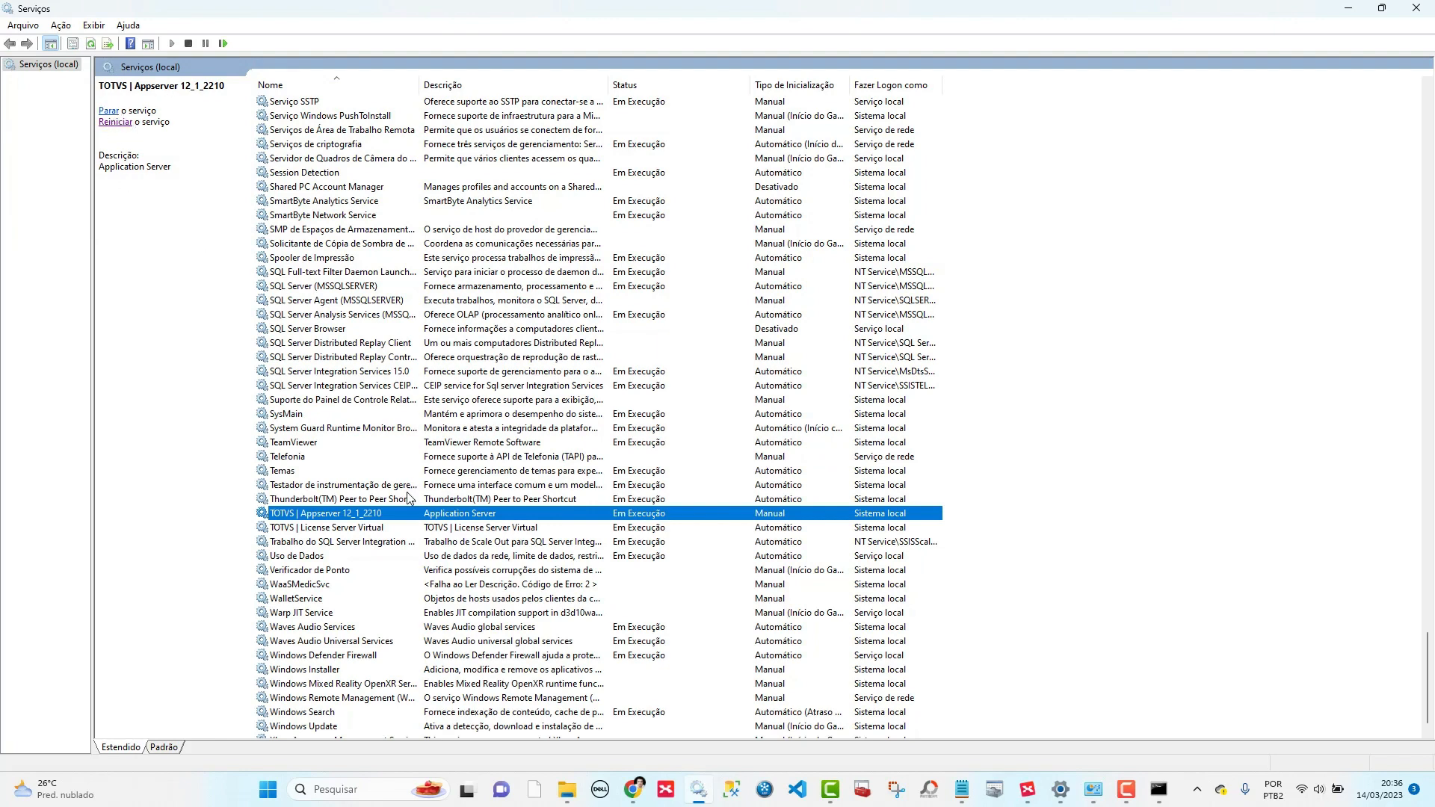
pyautogui.rightClick(397, 519)
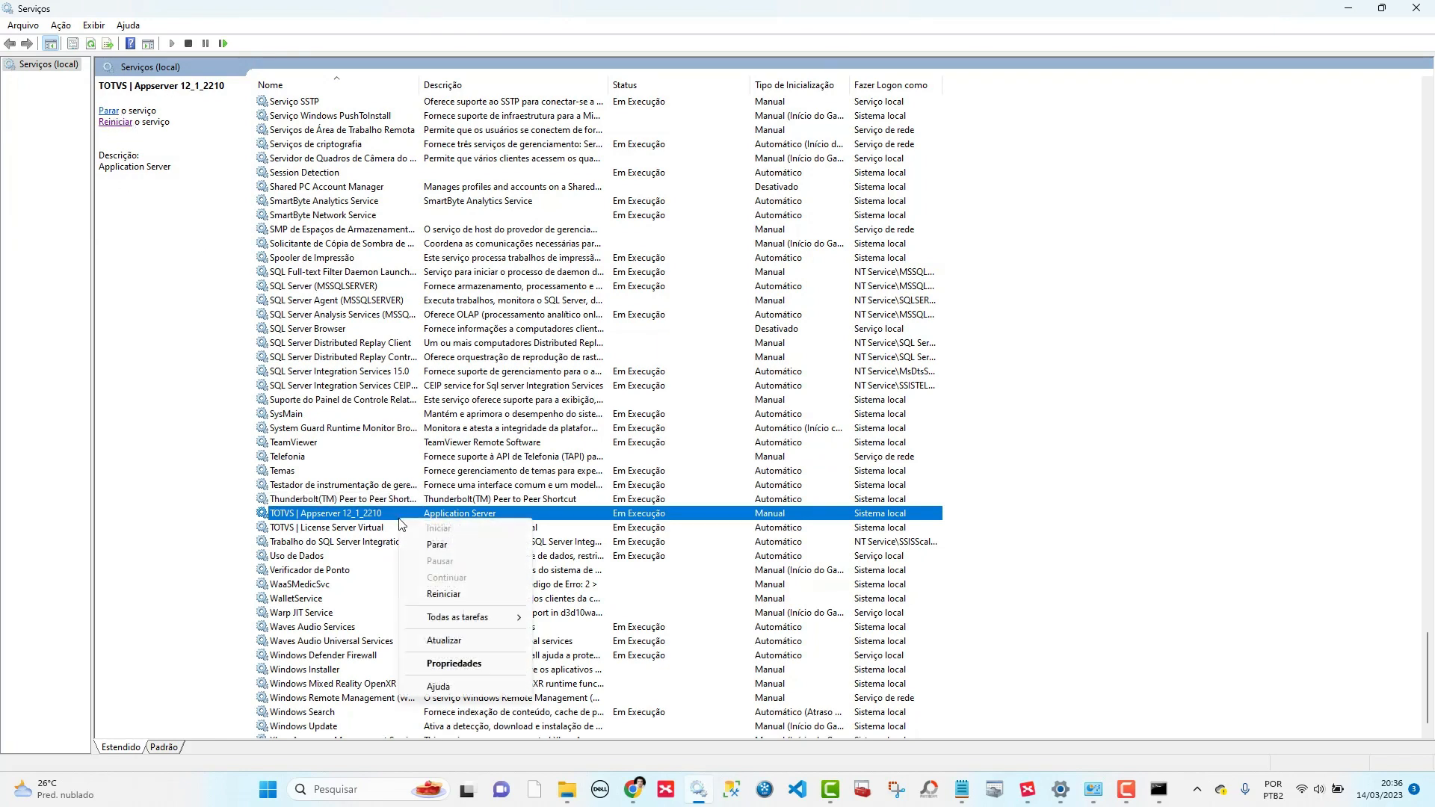
pyautogui.click(457, 664)
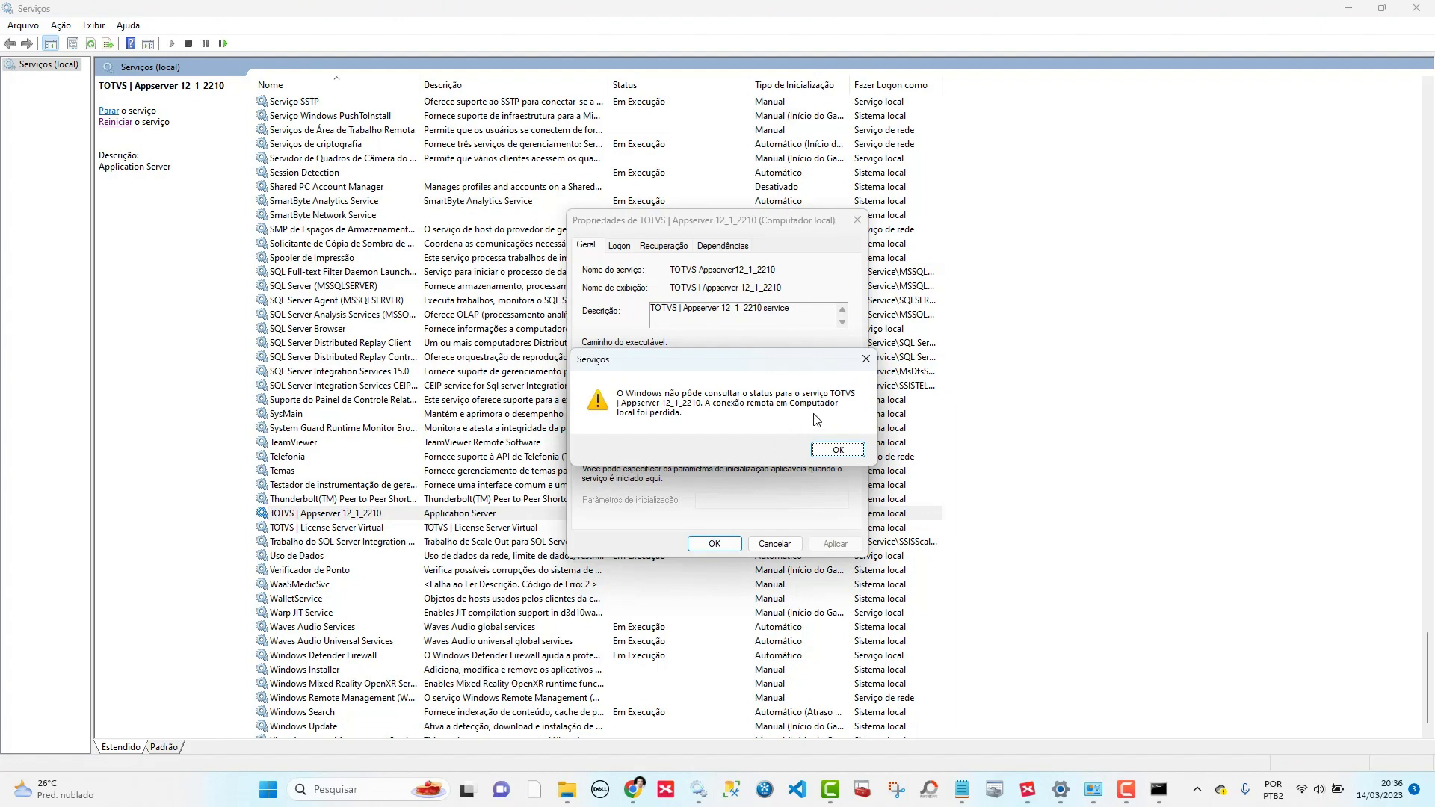
pyautogui.click(837, 451)
pyautogui.click(775, 543)
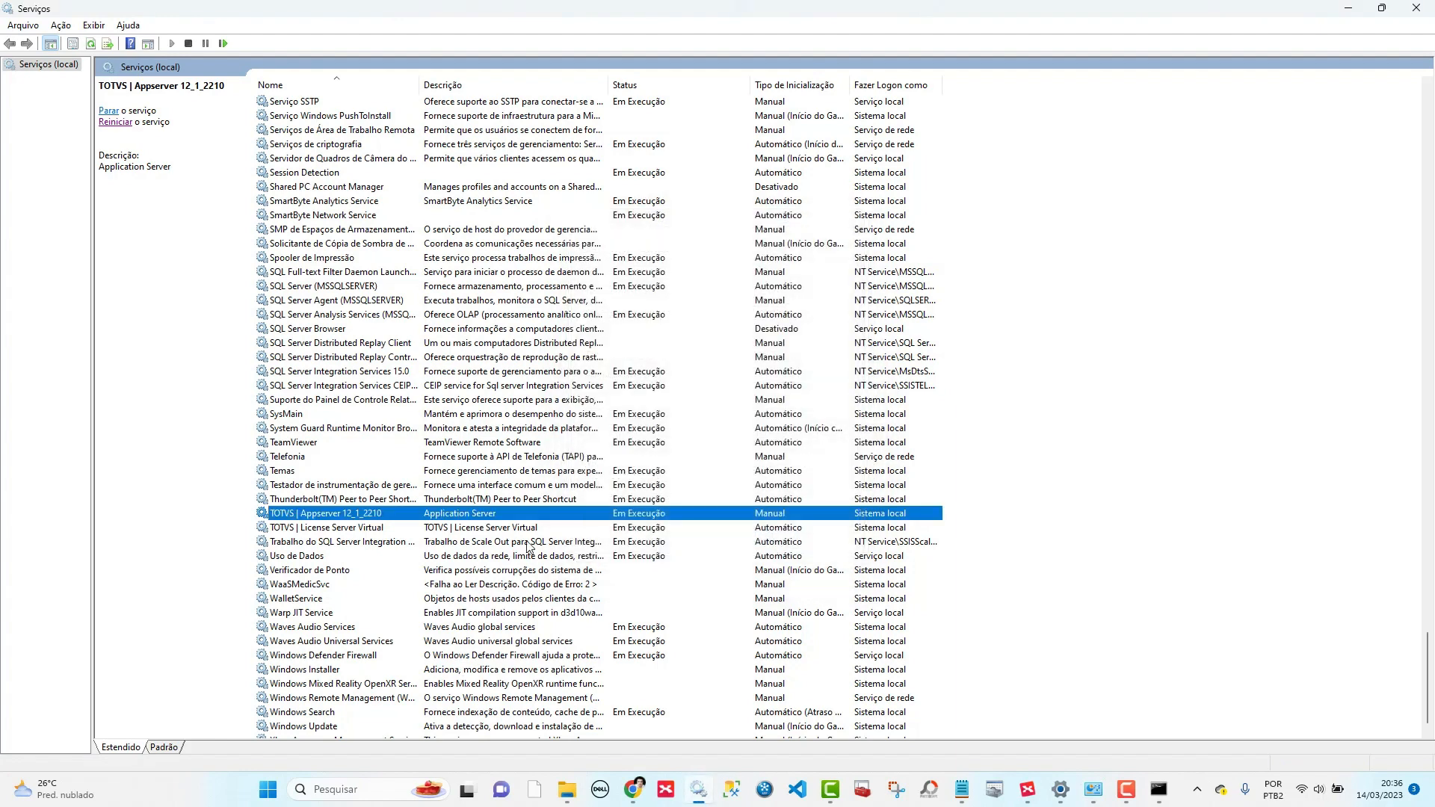
# - Set the startup type of the TOTVS | Appserver 12_1_2210 service to Automático, apply the change and close its properties
pyautogui.rightClick(410, 516)
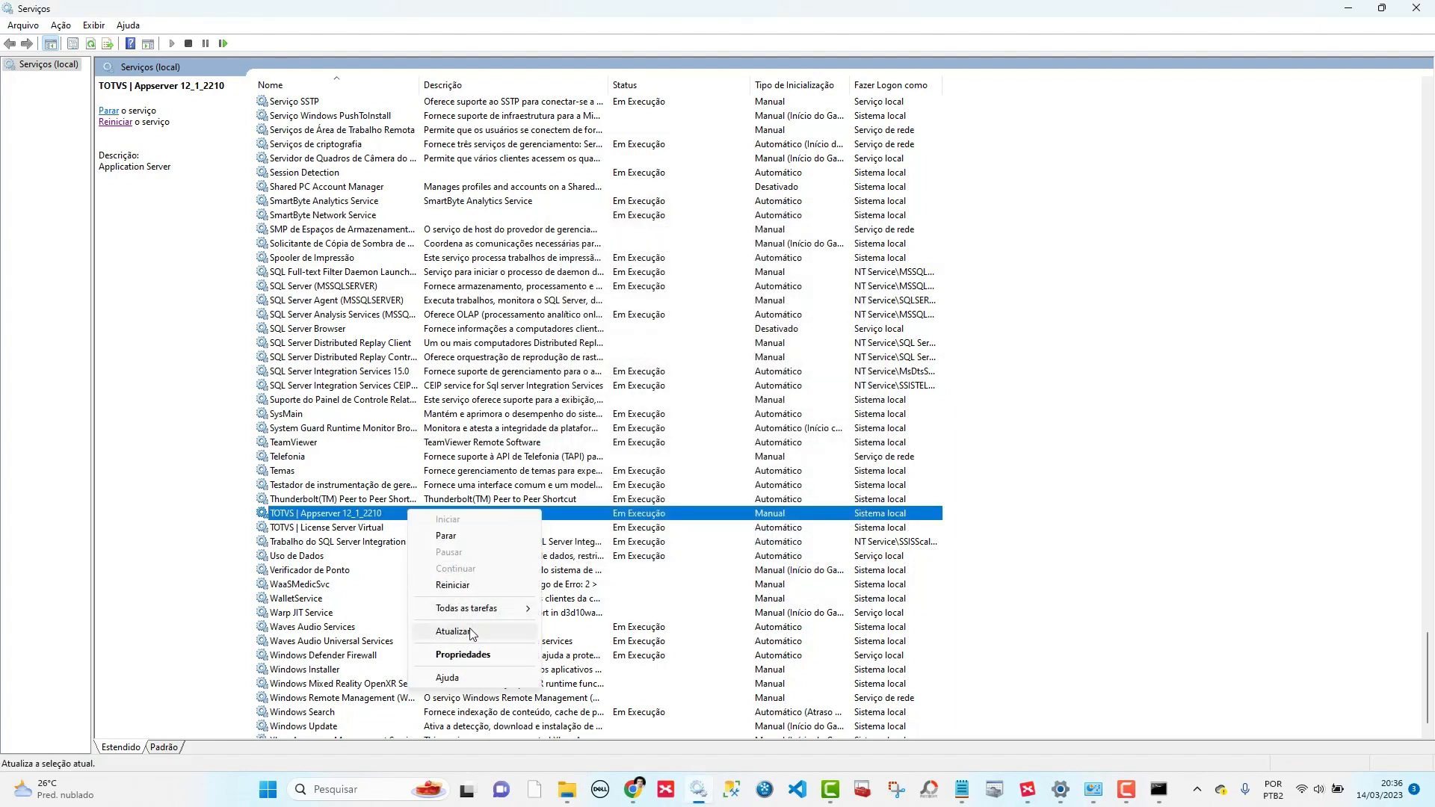
pyautogui.click(466, 655)
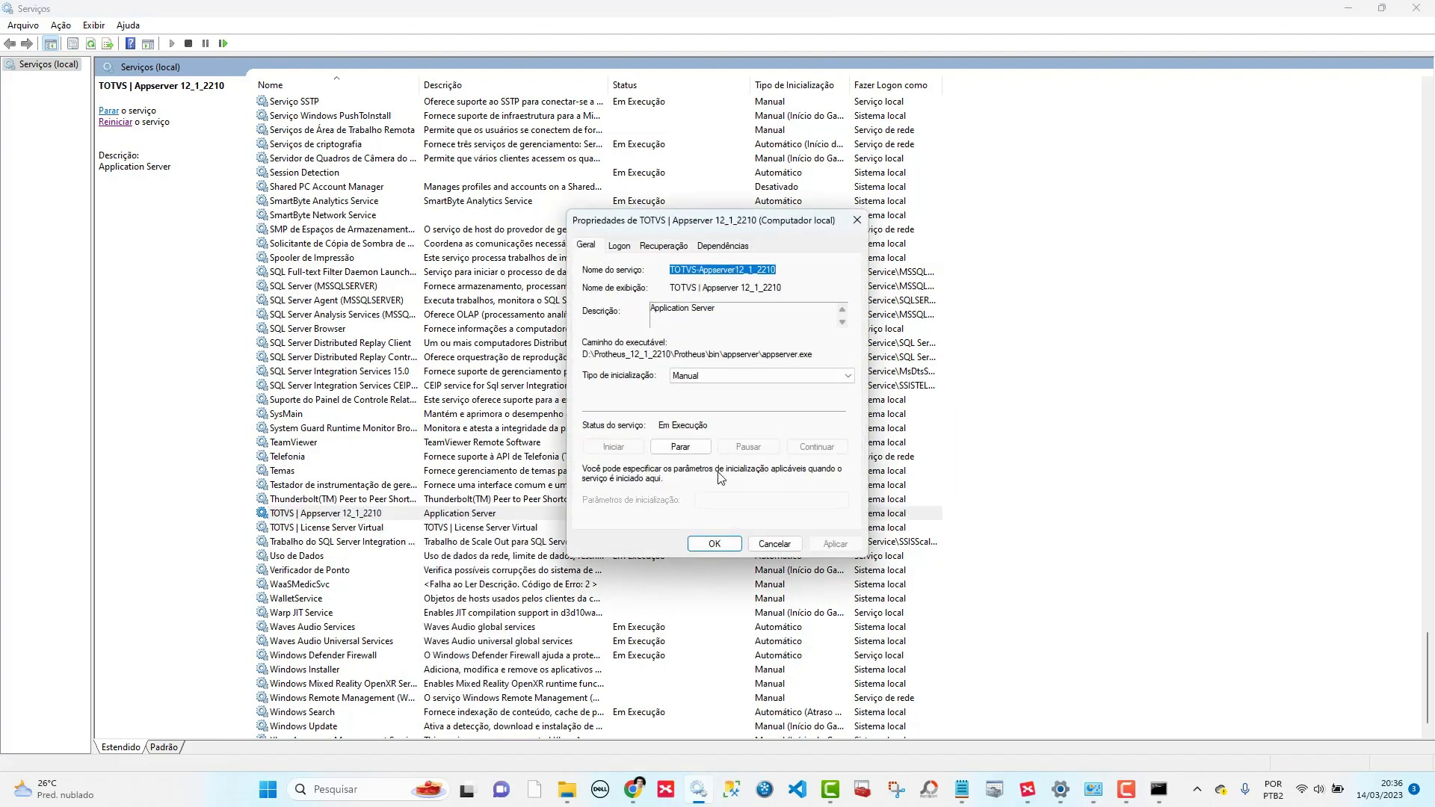
pyautogui.click(762, 377)
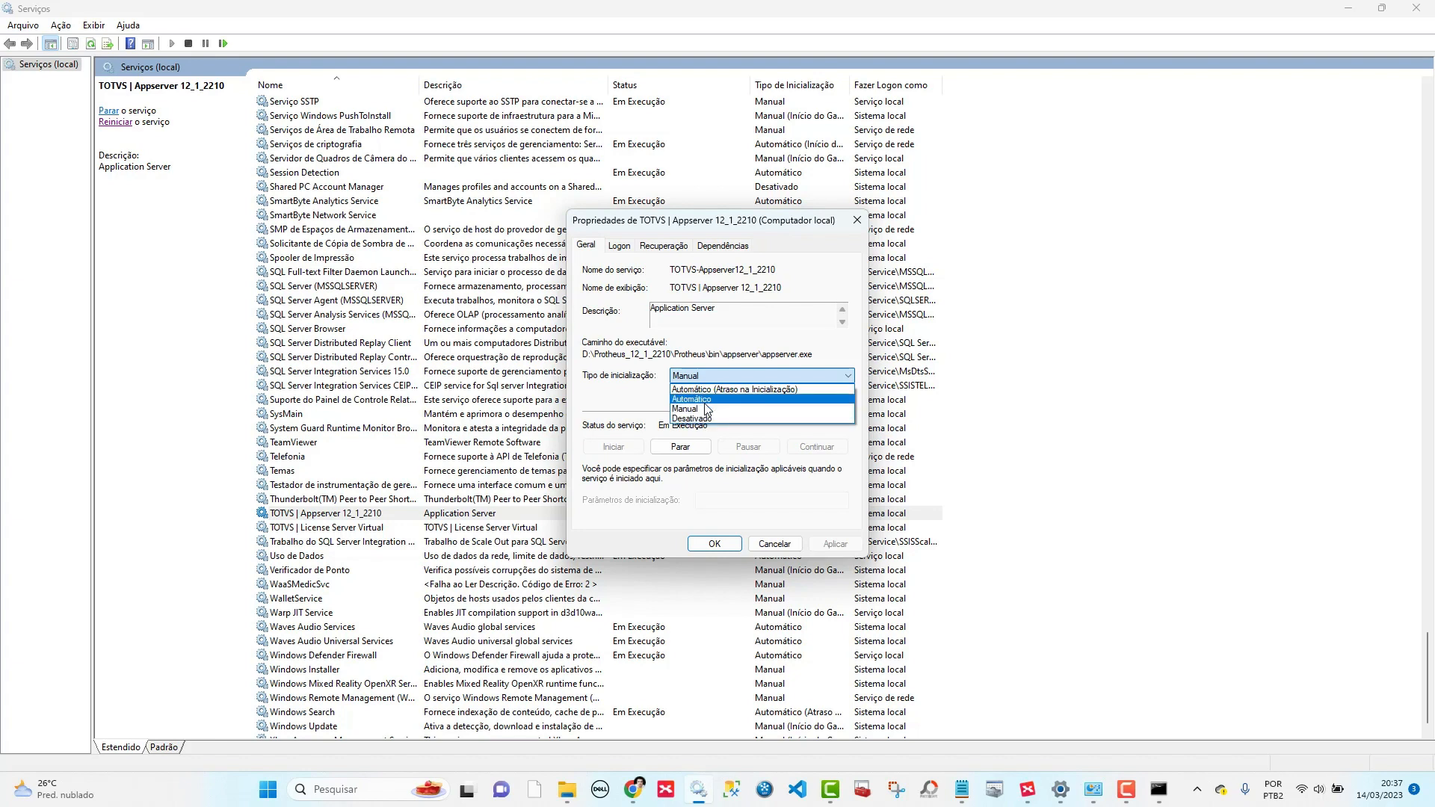
pyautogui.click(705, 402)
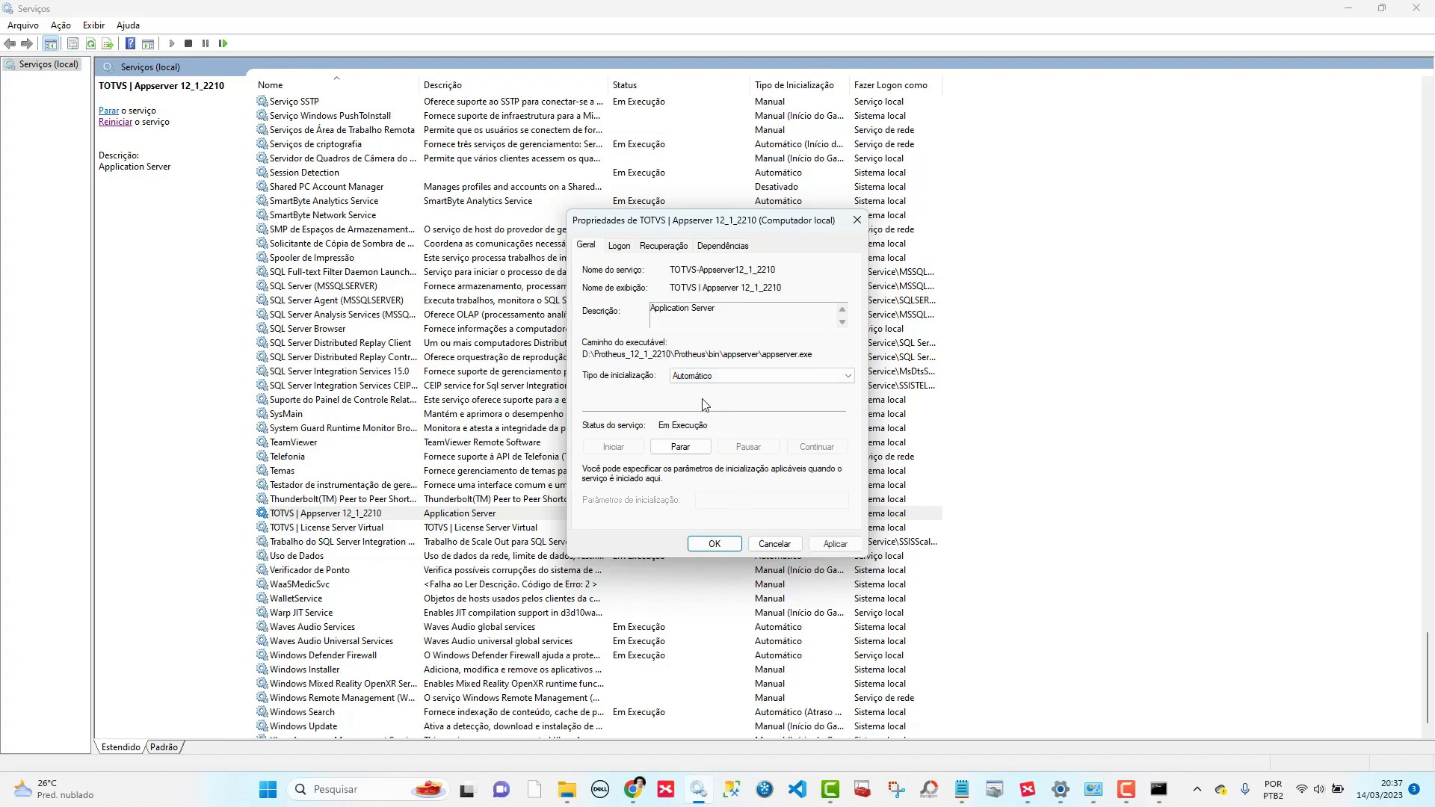
pyautogui.click(835, 544)
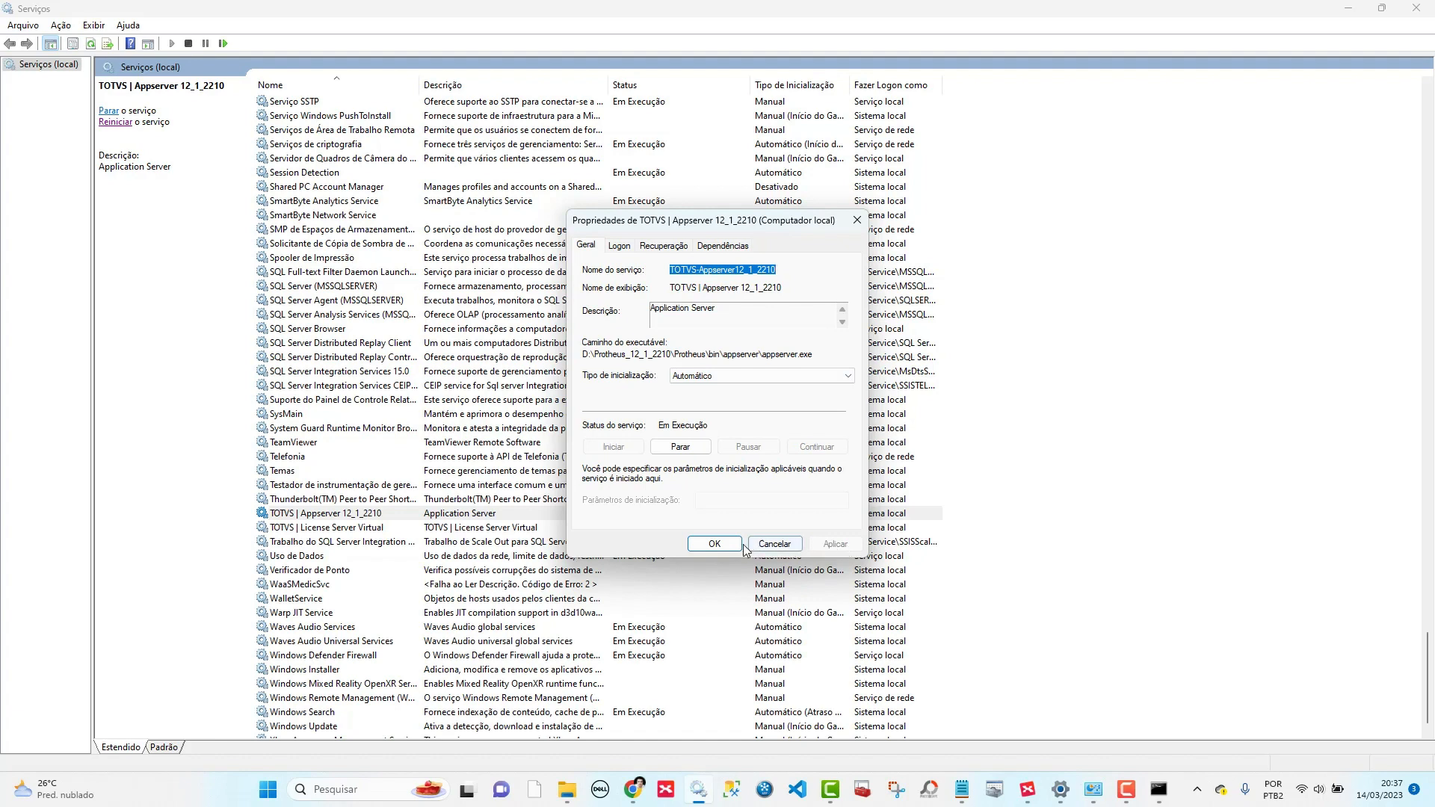
pyautogui.click(714, 544)
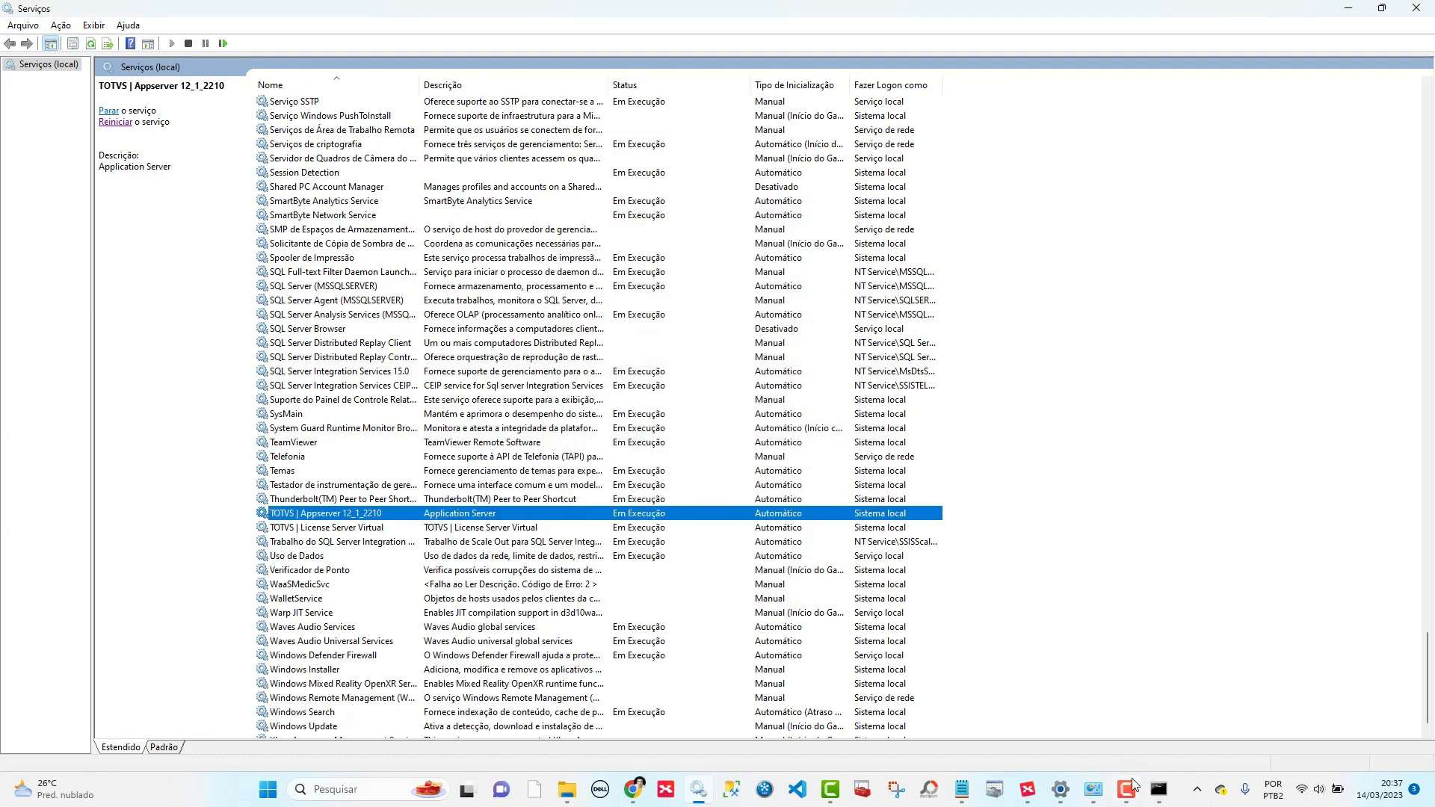
# - Switch to the XMind mind map and review the pictures for deleting the AppServer service and for the -install and -console parameters
pyautogui.click(1029, 789)
pyautogui.click(770, 477)
pyautogui.scroll(-3, 770, 474)
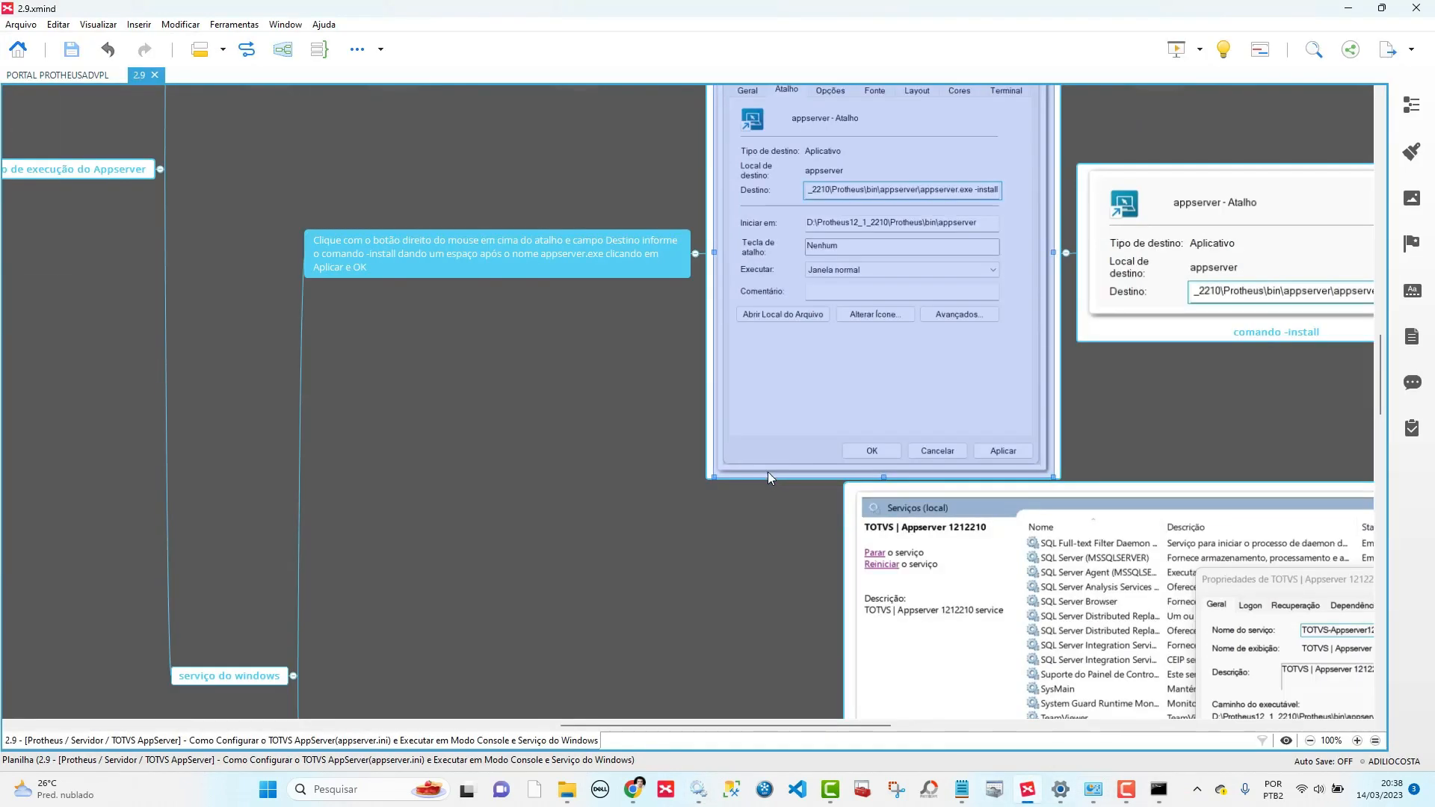
pyautogui.scroll(-8, 424, 270)
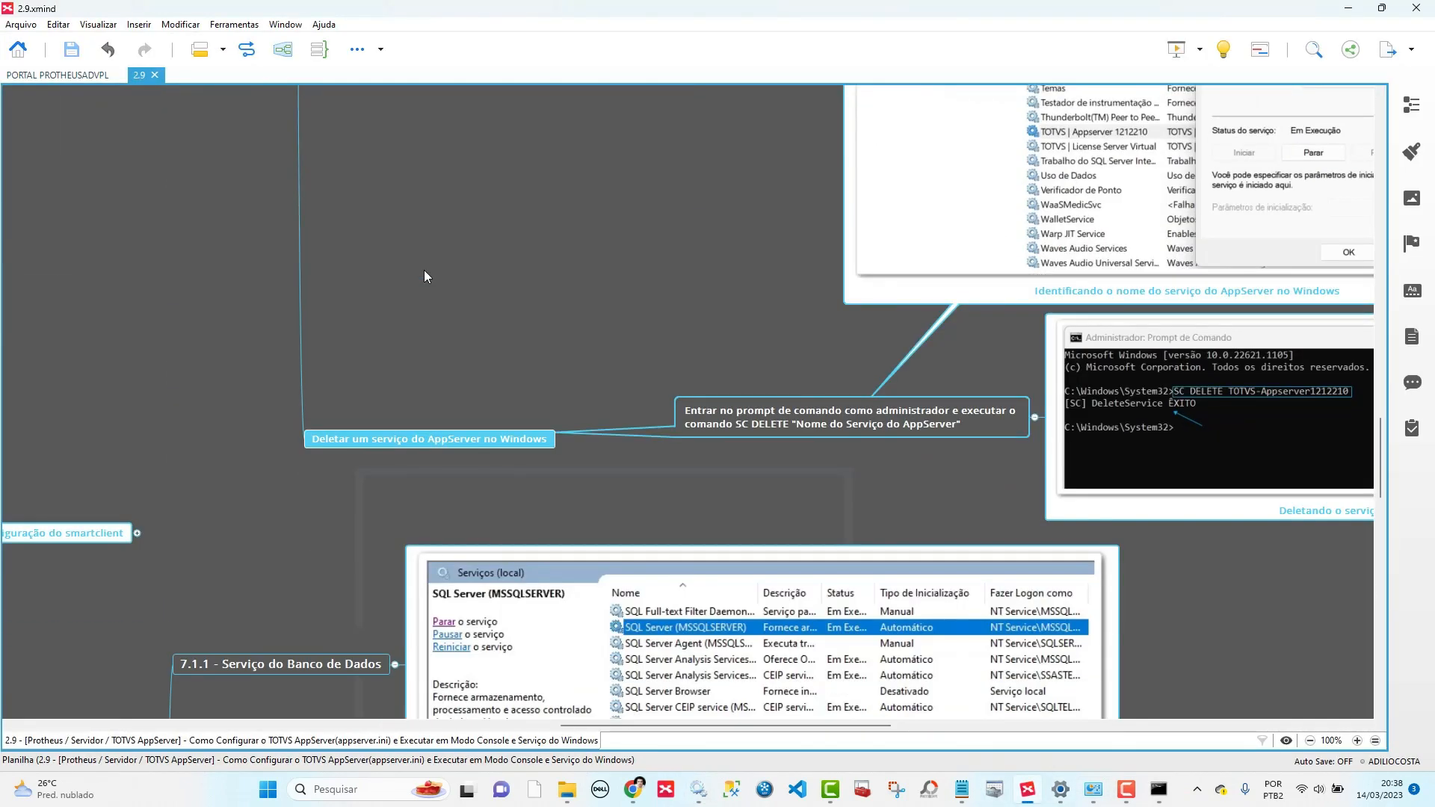
pyautogui.scroll(-2, 424, 271)
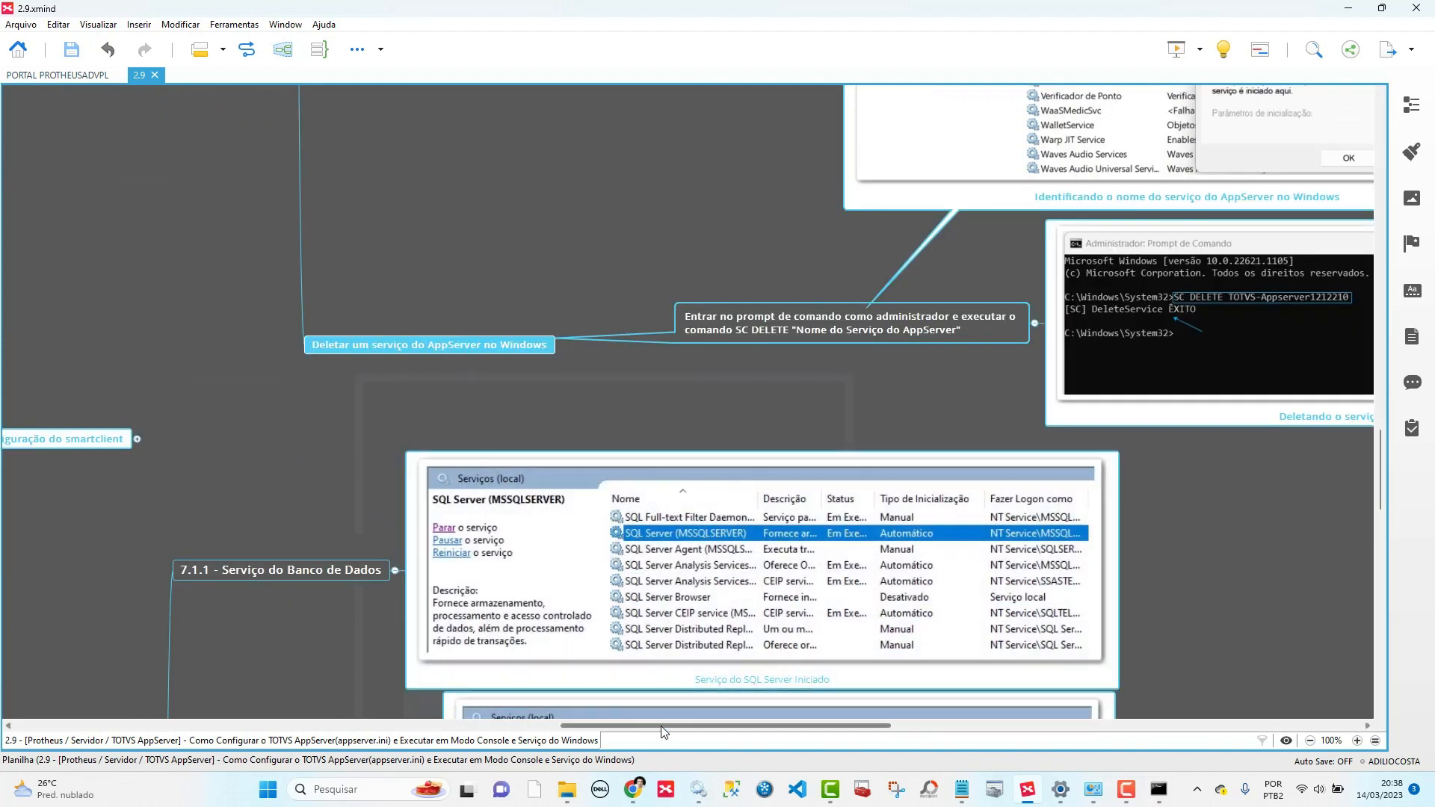
pyautogui.moveTo(662, 731); pyautogui.dragTo(770, 731)
pyautogui.click(664, 338)
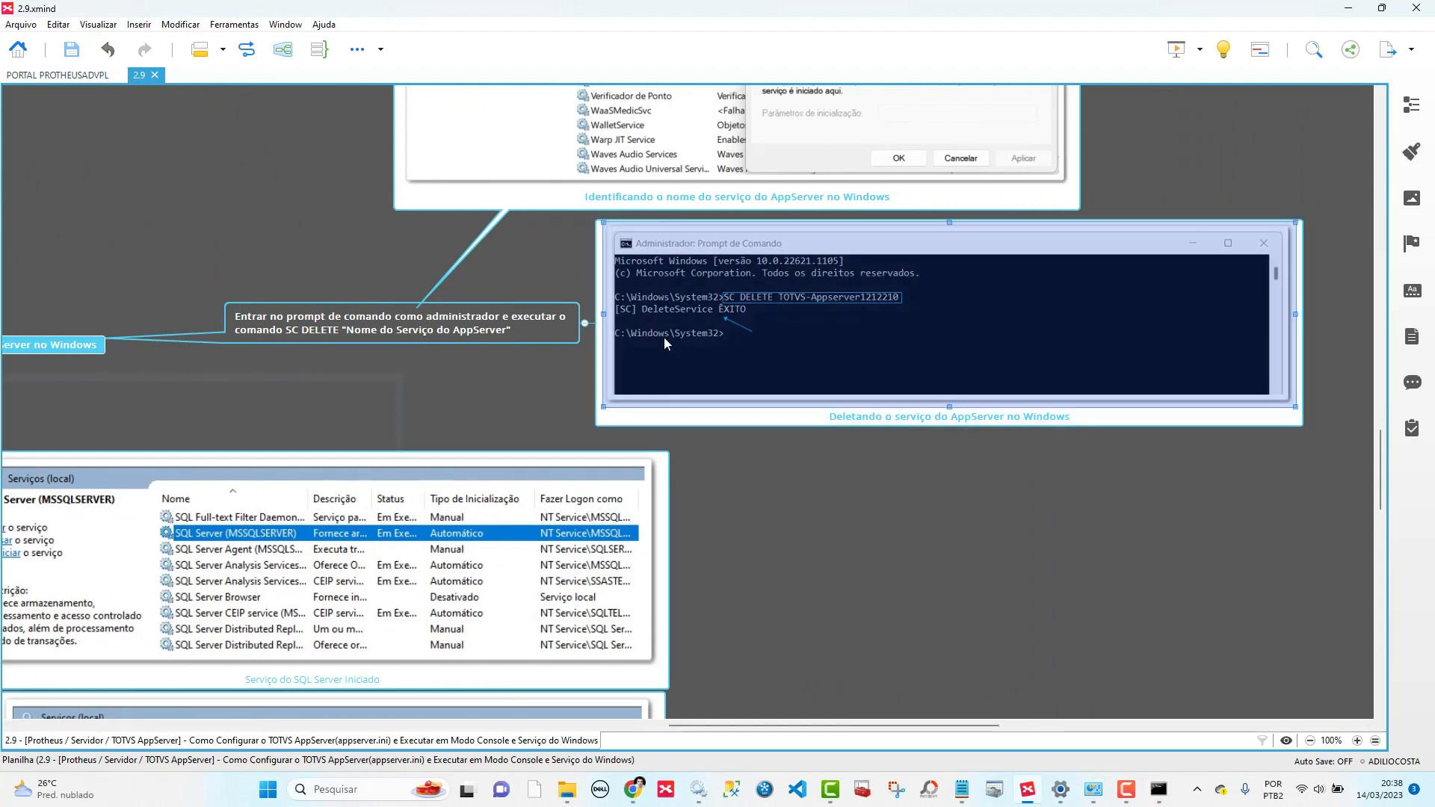
pyautogui.press('Up')
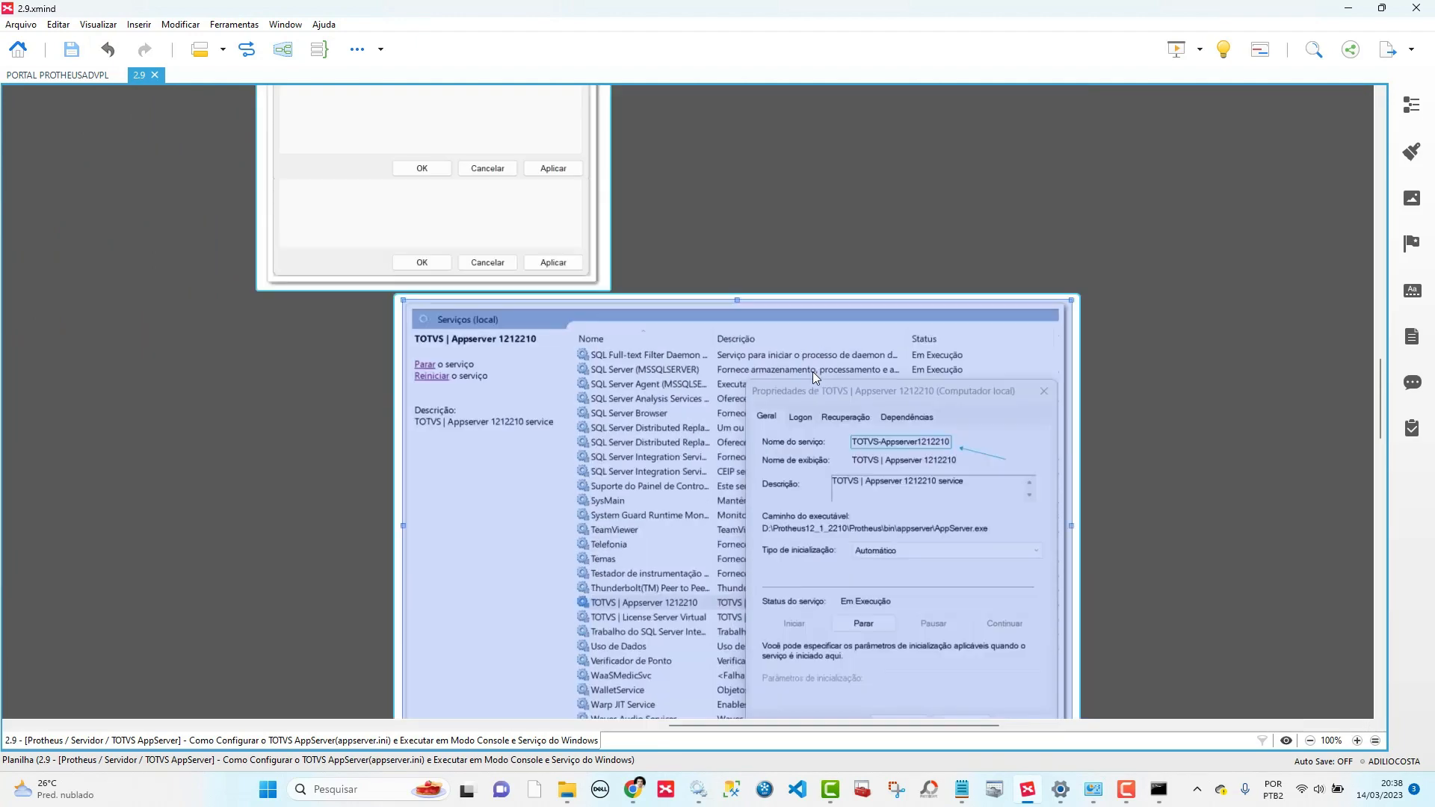
pyautogui.press('Up')
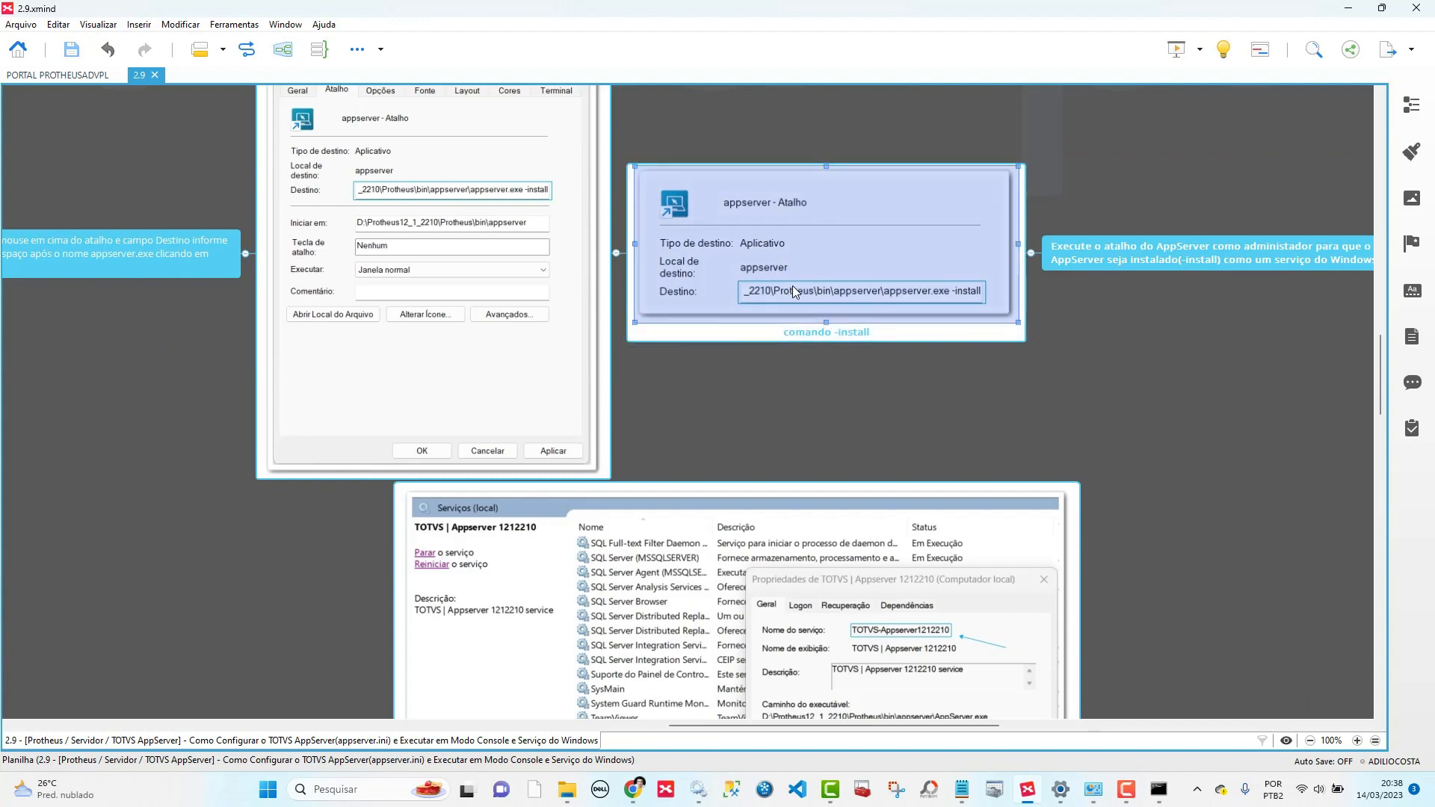
pyautogui.click(489, 315)
pyautogui.press('Up')
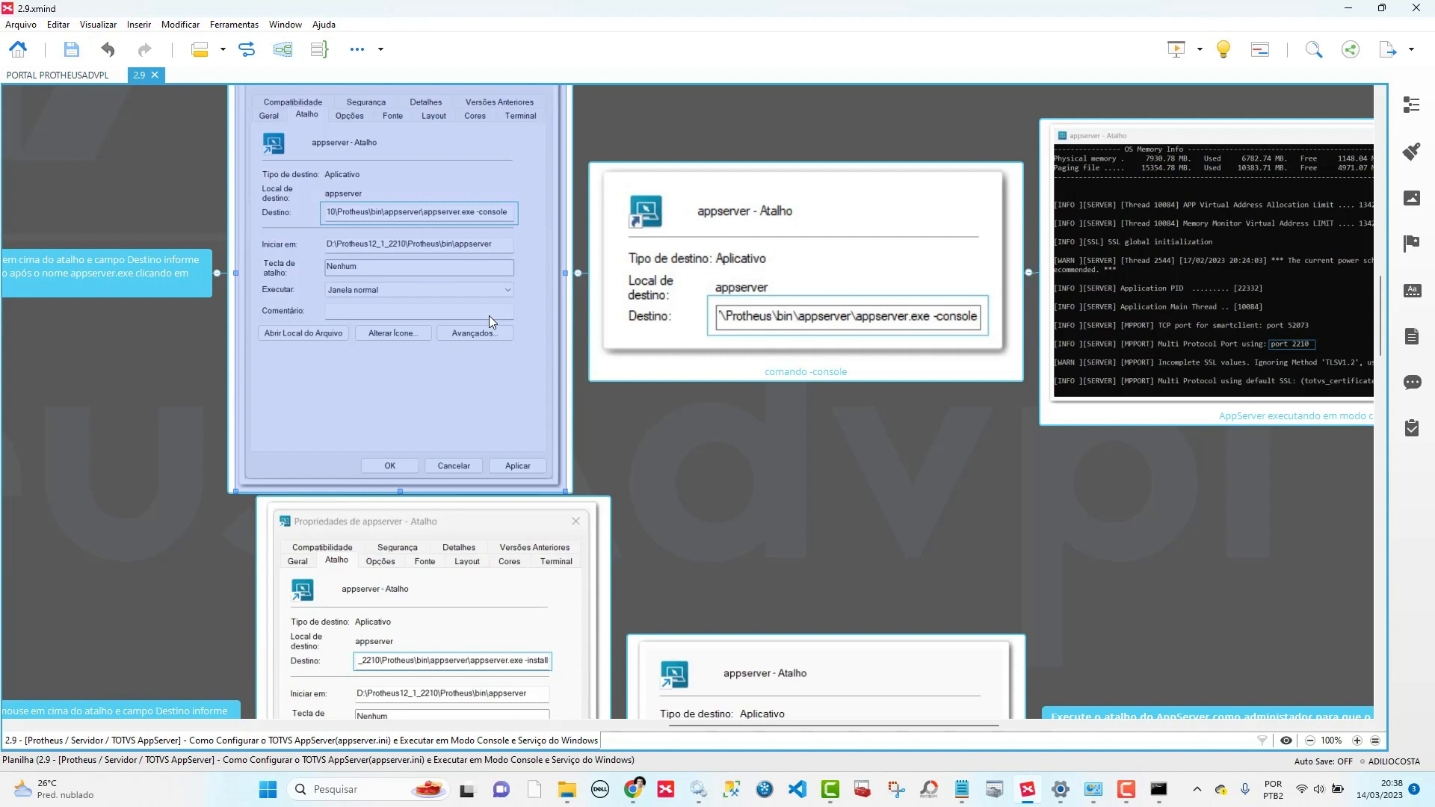
# - Review the mind map's "serviço do windows" branch, from the -install instruction to the "Deletar um serviço do AppServer no Windows" topic
pyautogui.click(962, 665)
pyautogui.moveTo(861, 722); pyautogui.dragTo(658, 630)
pyautogui.scroll(-5, 595, 481)
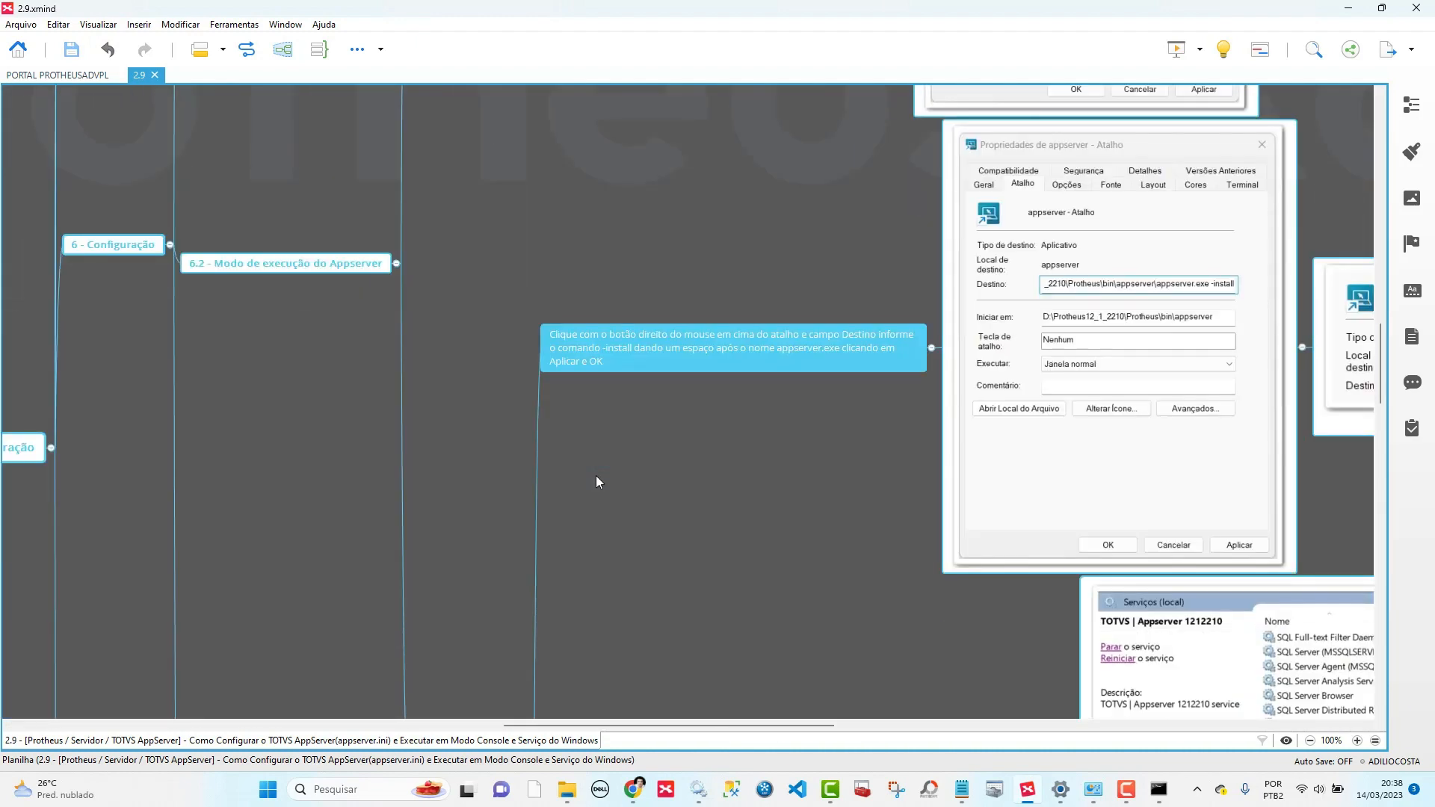
pyautogui.scroll(2, 683, 496)
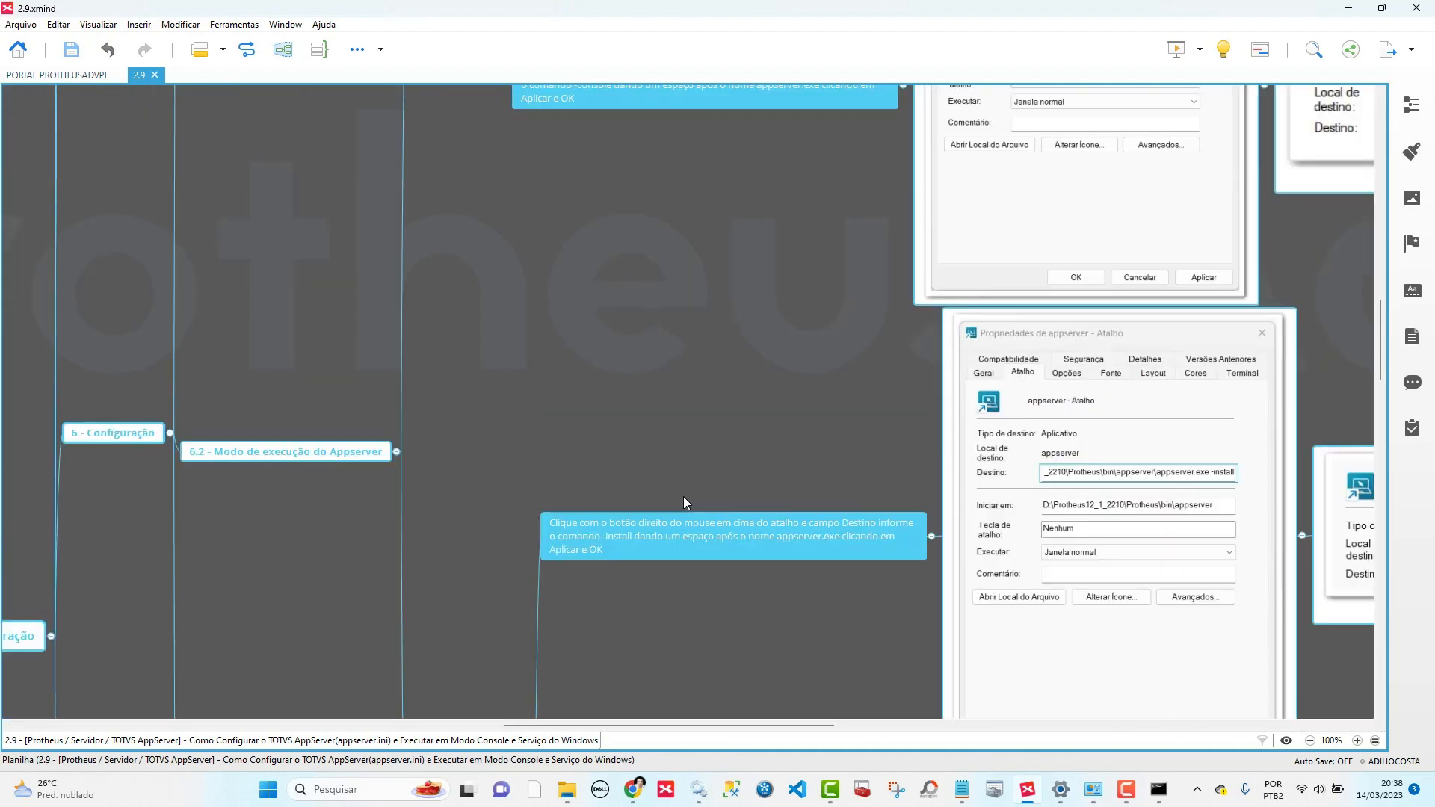
pyautogui.scroll(-2, 683, 496)
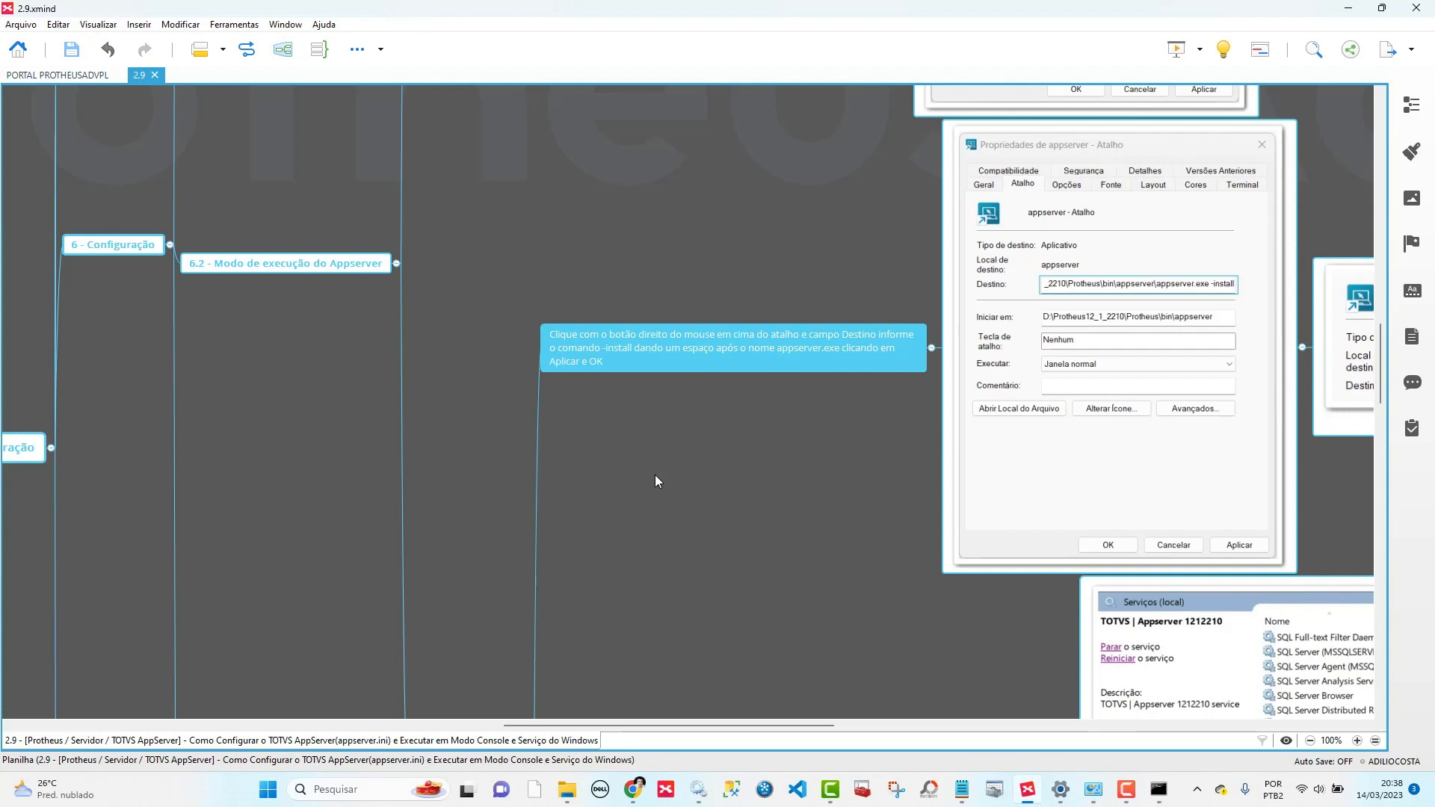
pyautogui.scroll(-4, 656, 478)
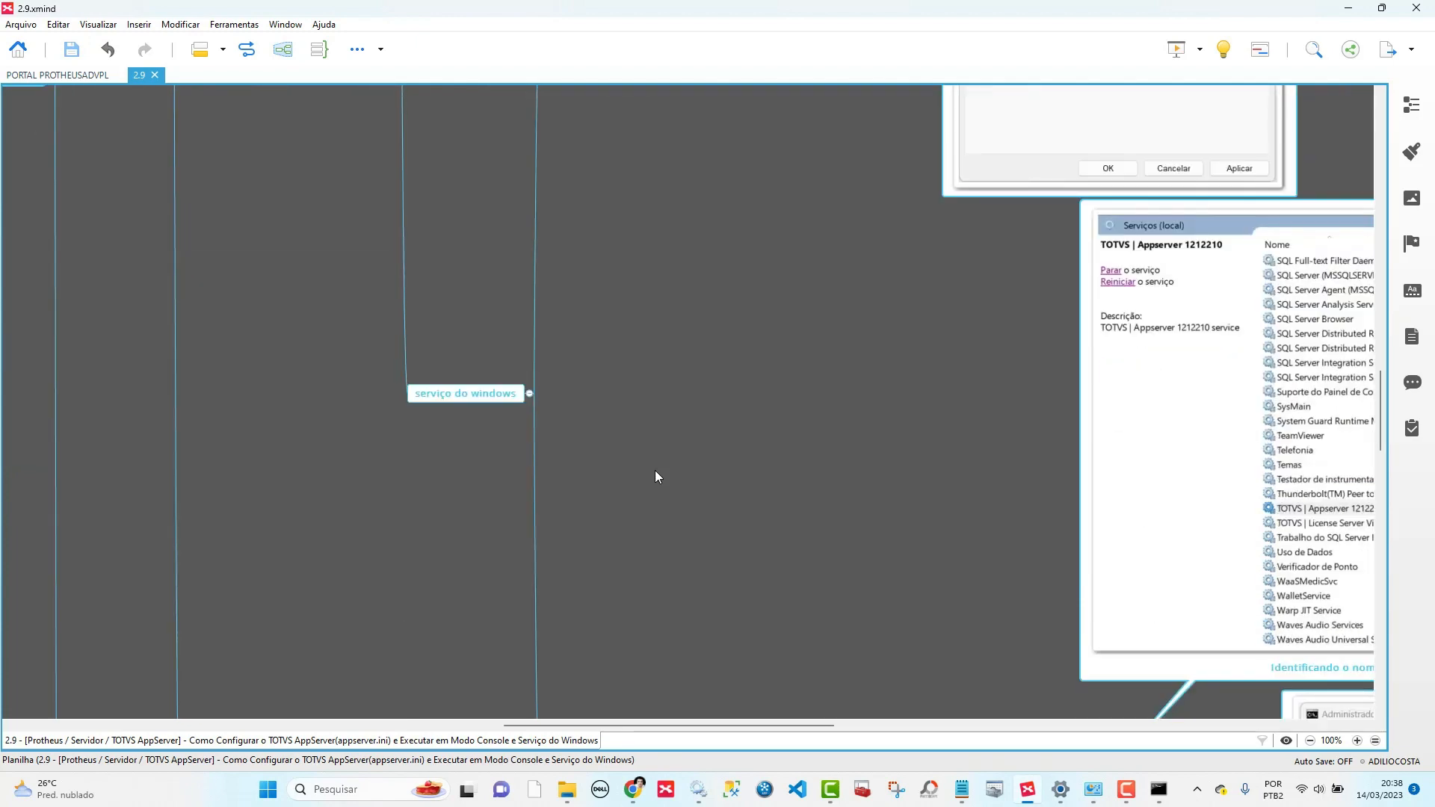
pyautogui.scroll(-6, 656, 477)
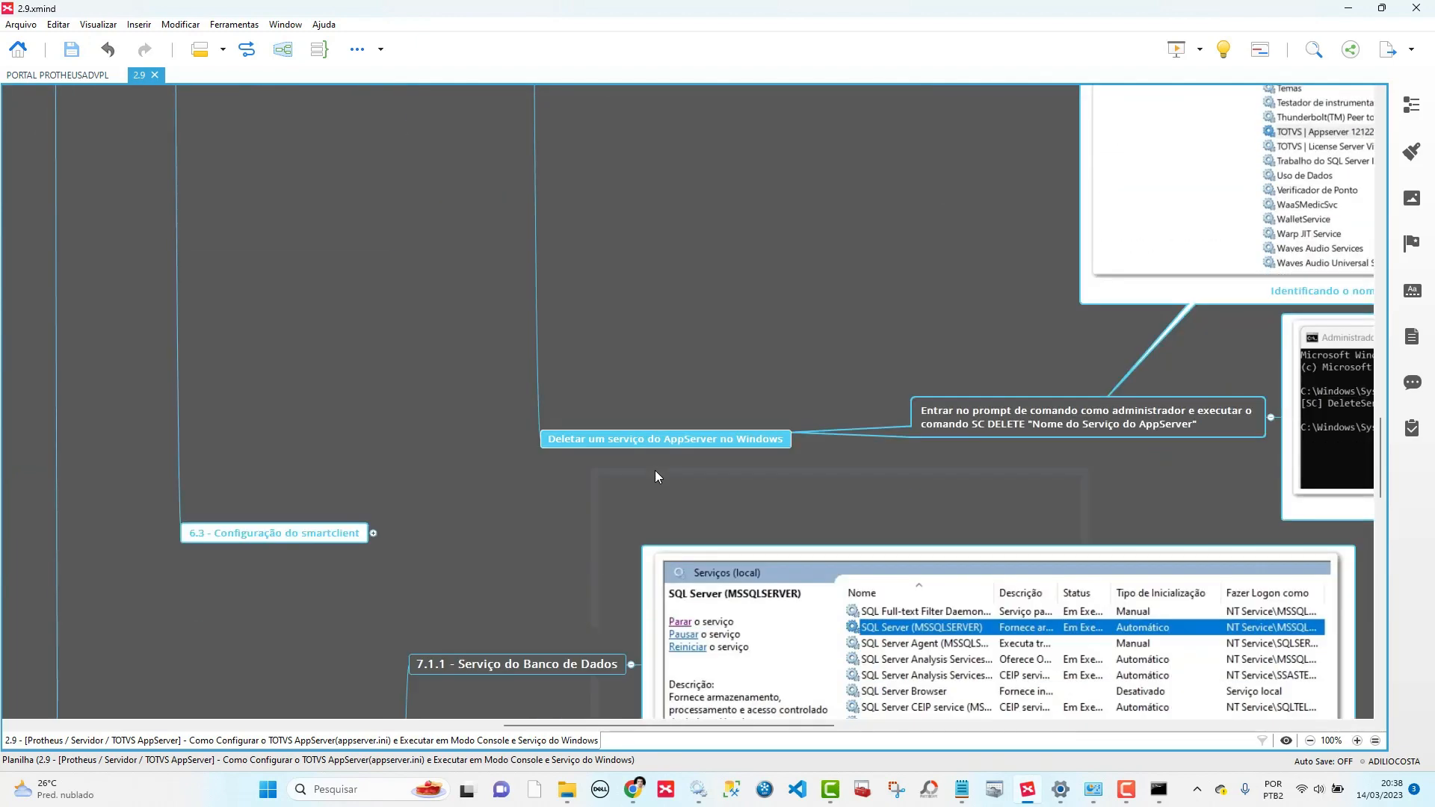
pyautogui.scroll(7, 655, 476)
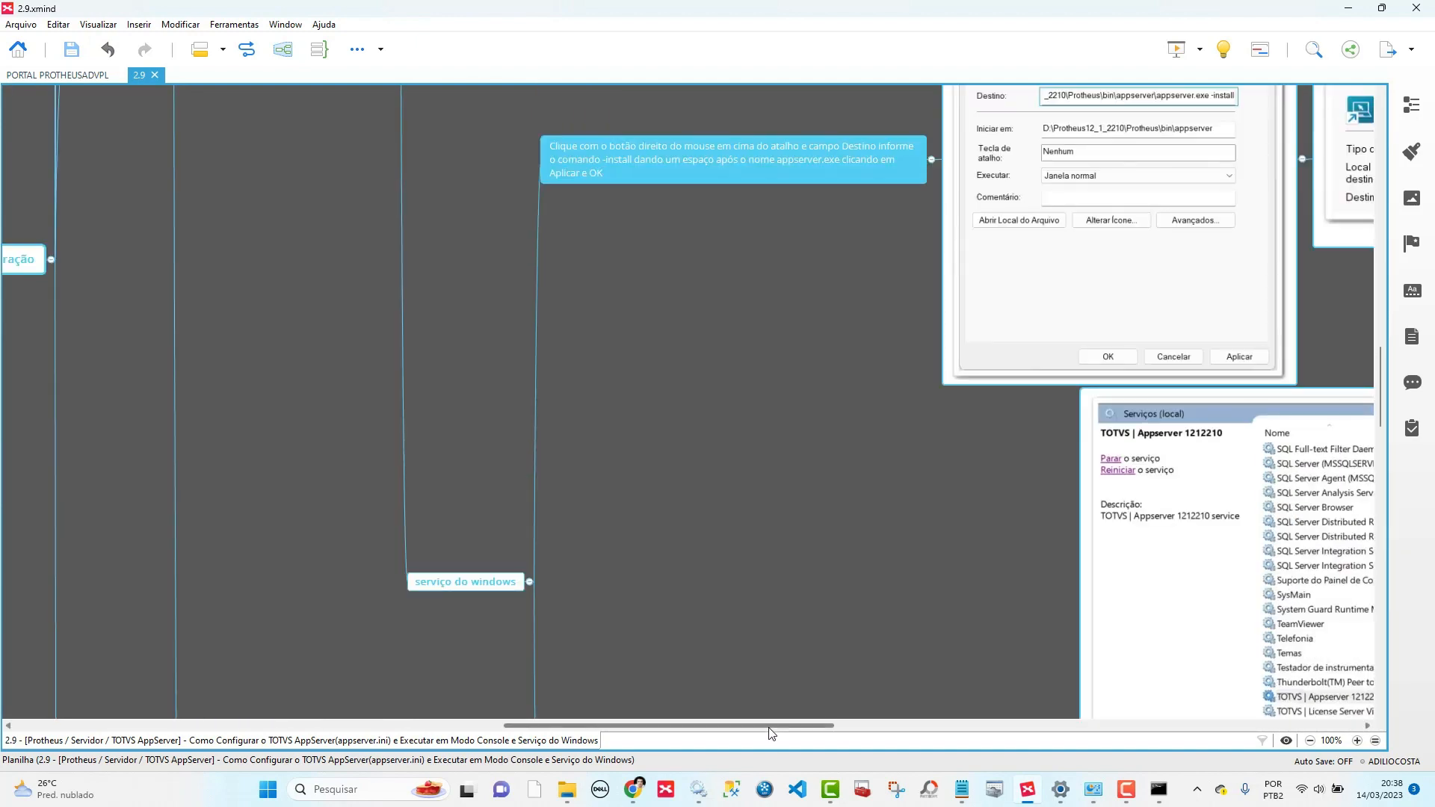
# - Return to the mind map's opening topics, the Portal ProtheusAdvpl logo and [CPA1] - Módulo 2
pyautogui.moveTo(770, 727); pyautogui.dragTo(373, 706)
pyautogui.click(494, 470)
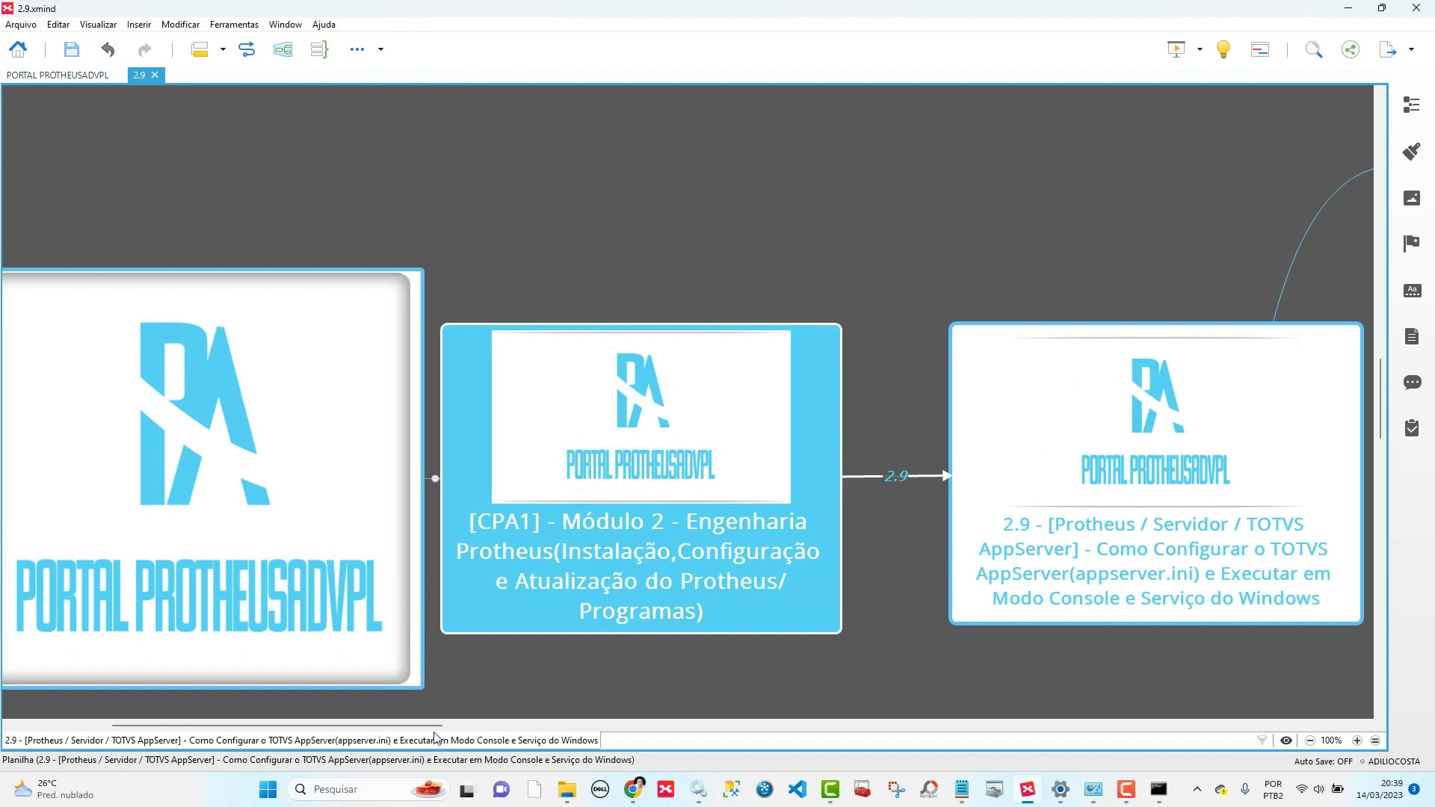
pyautogui.moveTo(432, 729); pyautogui.dragTo(367, 719)
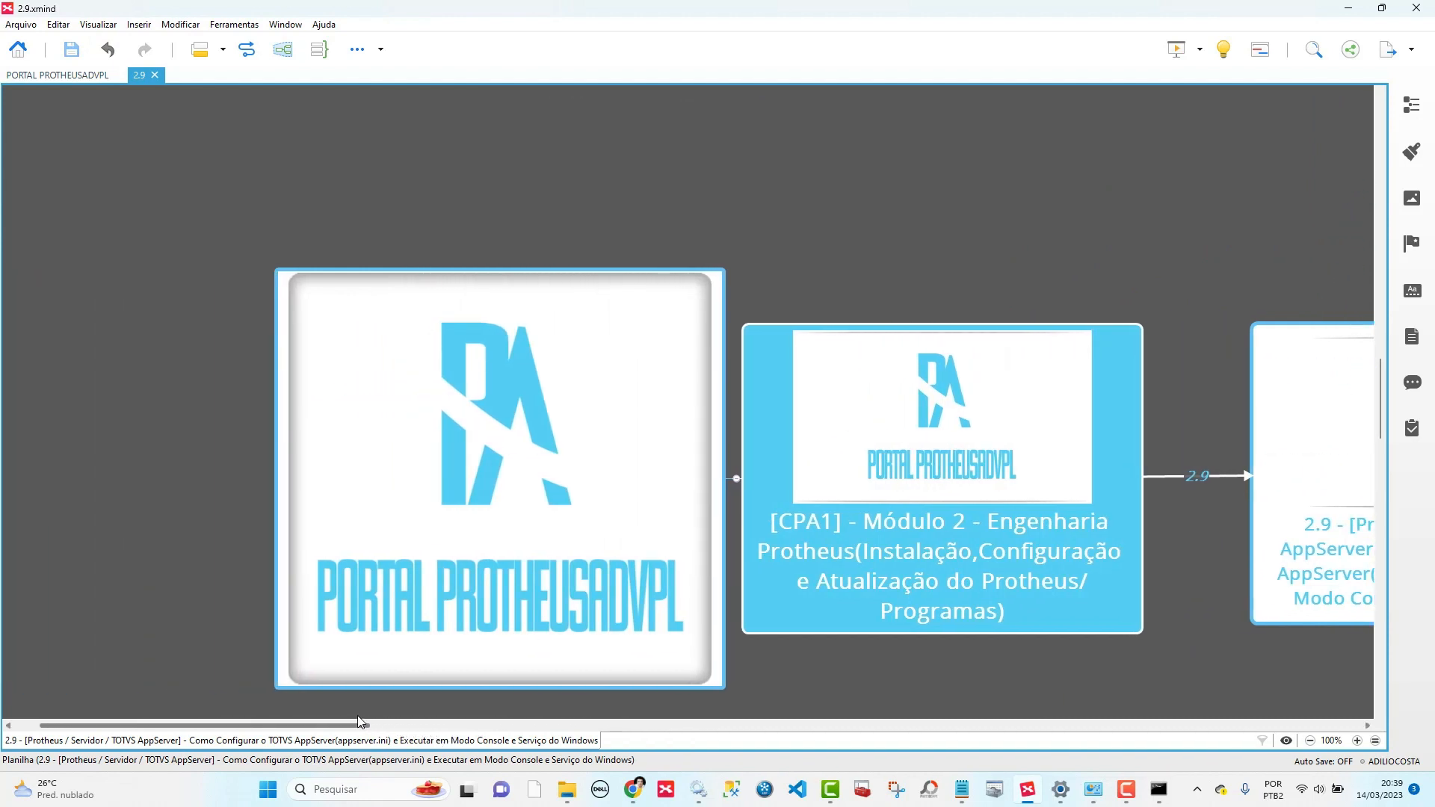
pyautogui.click(497, 528)
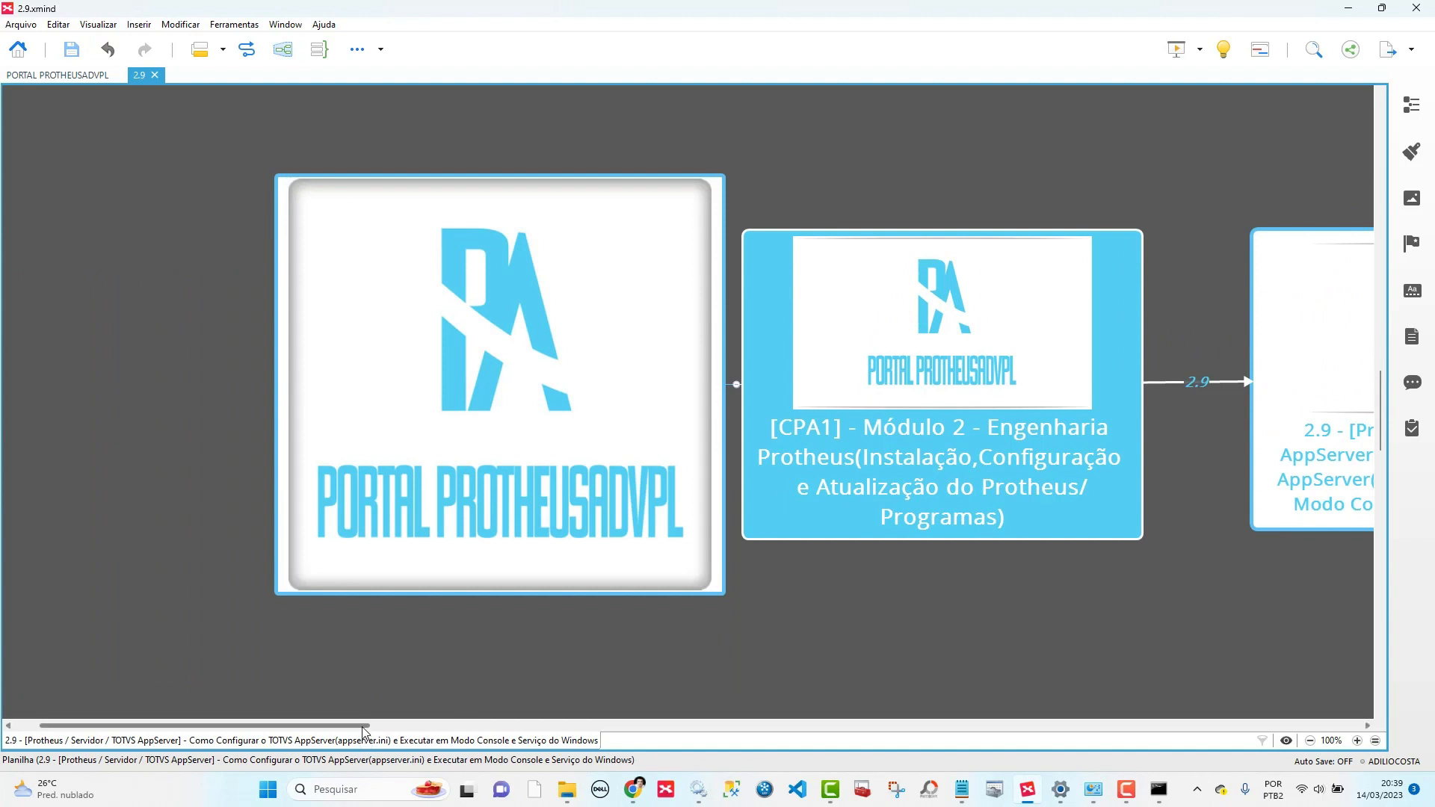
pyautogui.moveTo(364, 726); pyautogui.dragTo(355, 729)
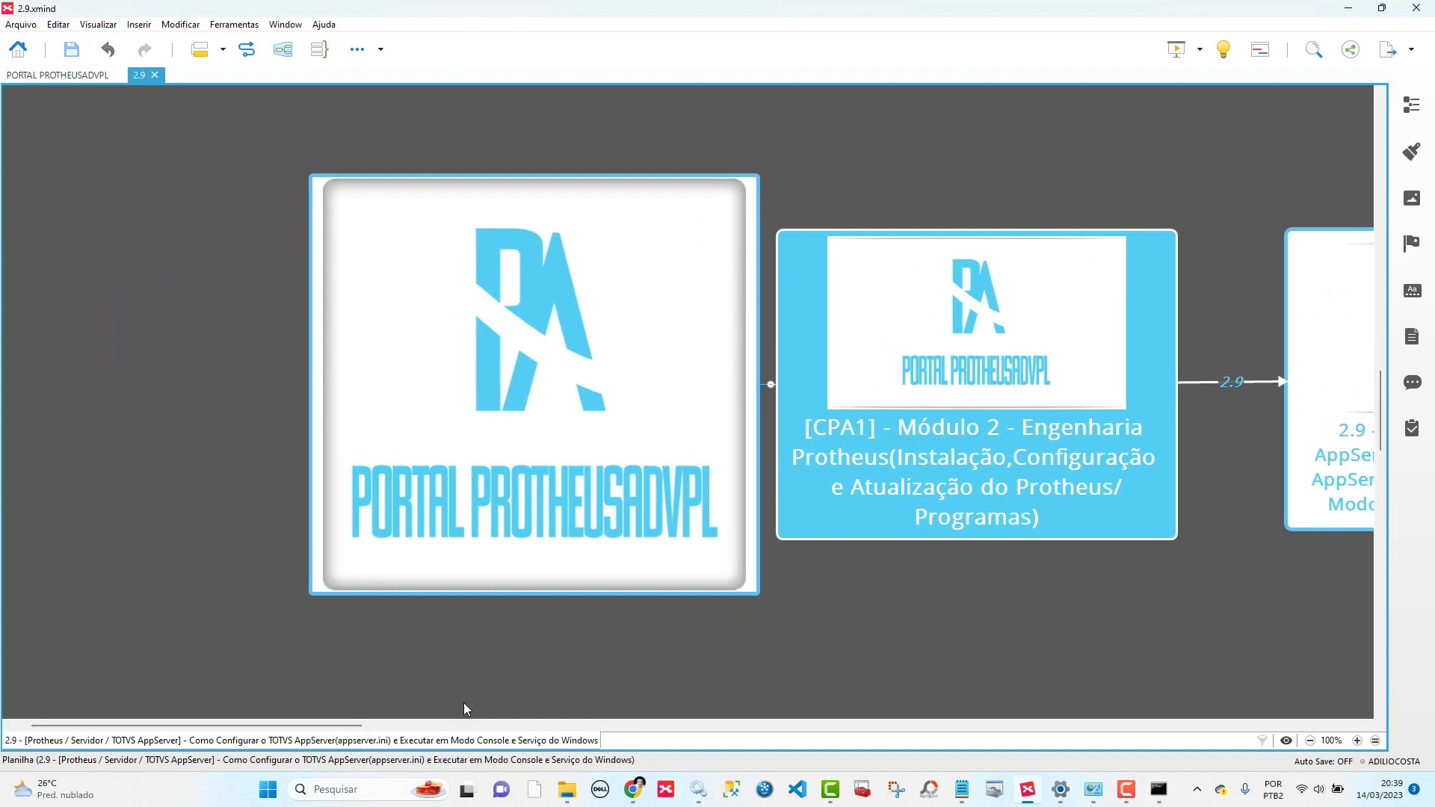